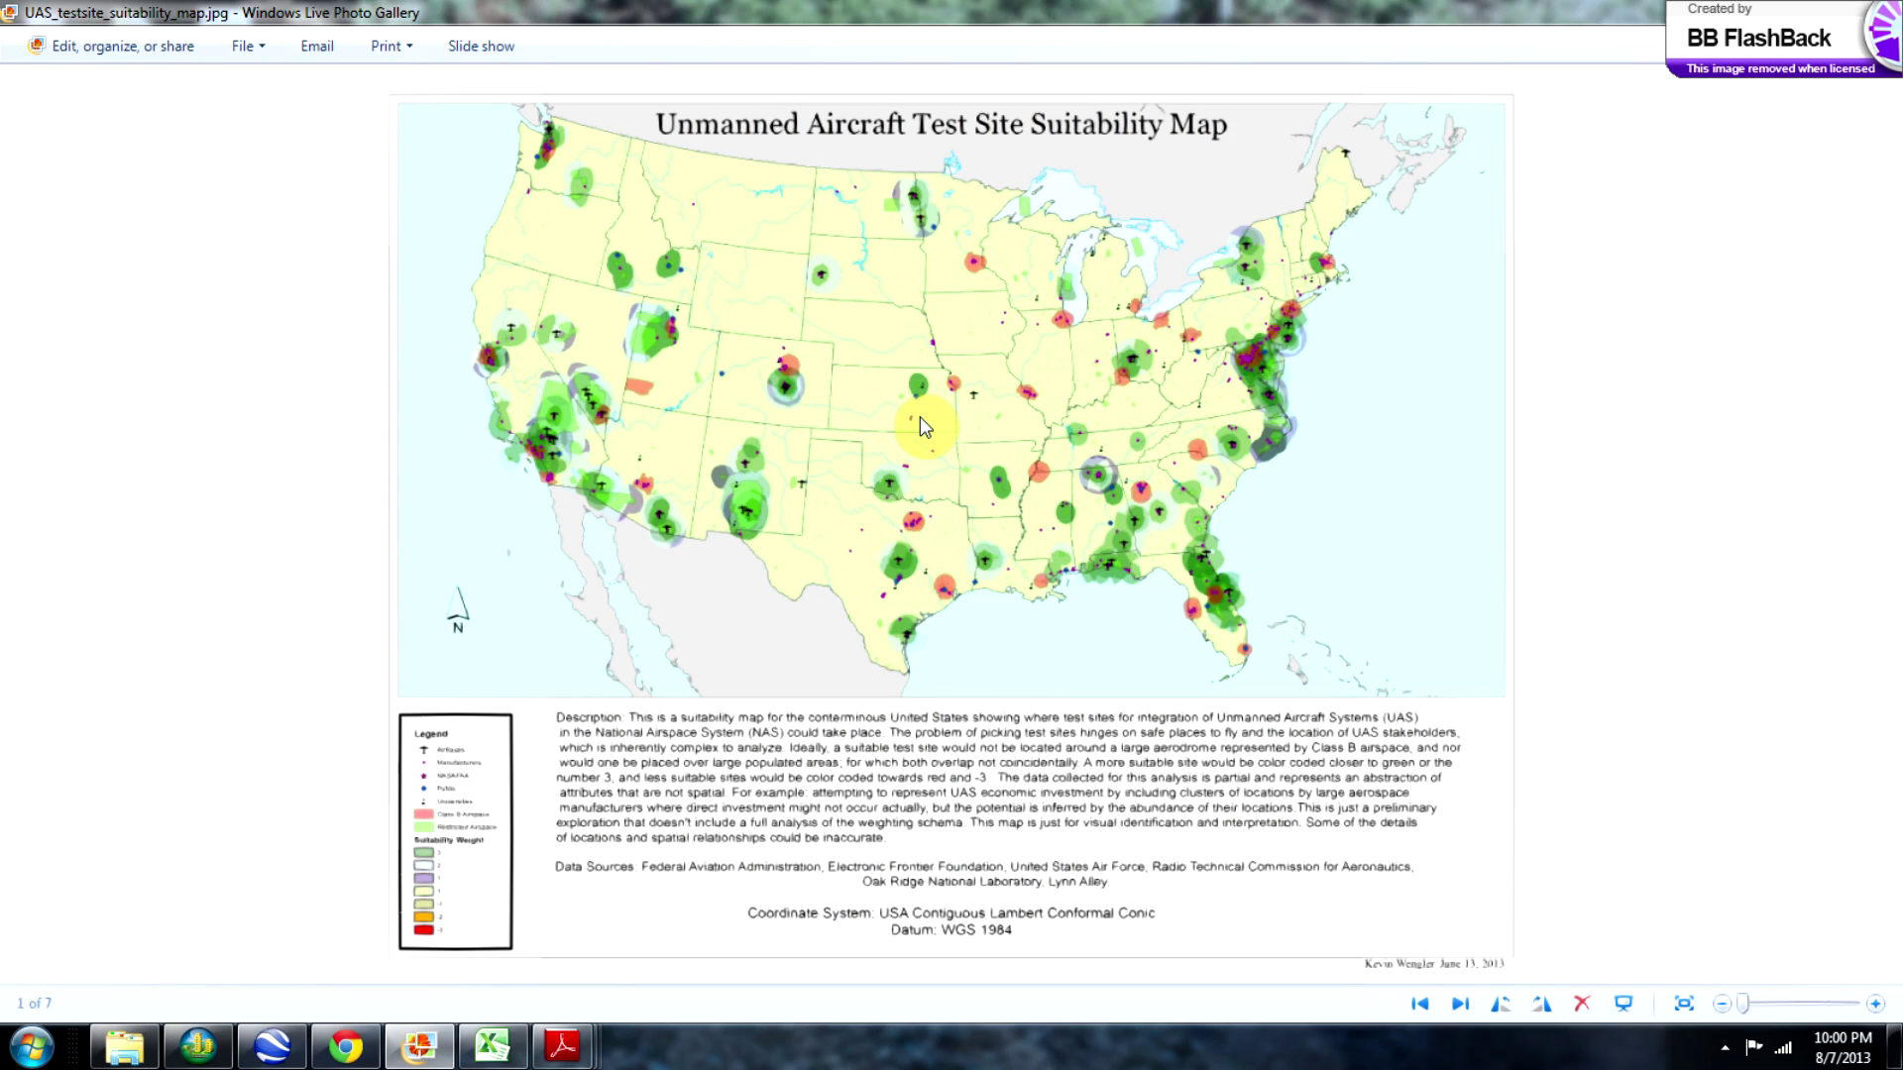
Examine the suitability map across the central and southern United States, along with its legend, description and data sources.
scroll(919, 417, "up", 5)
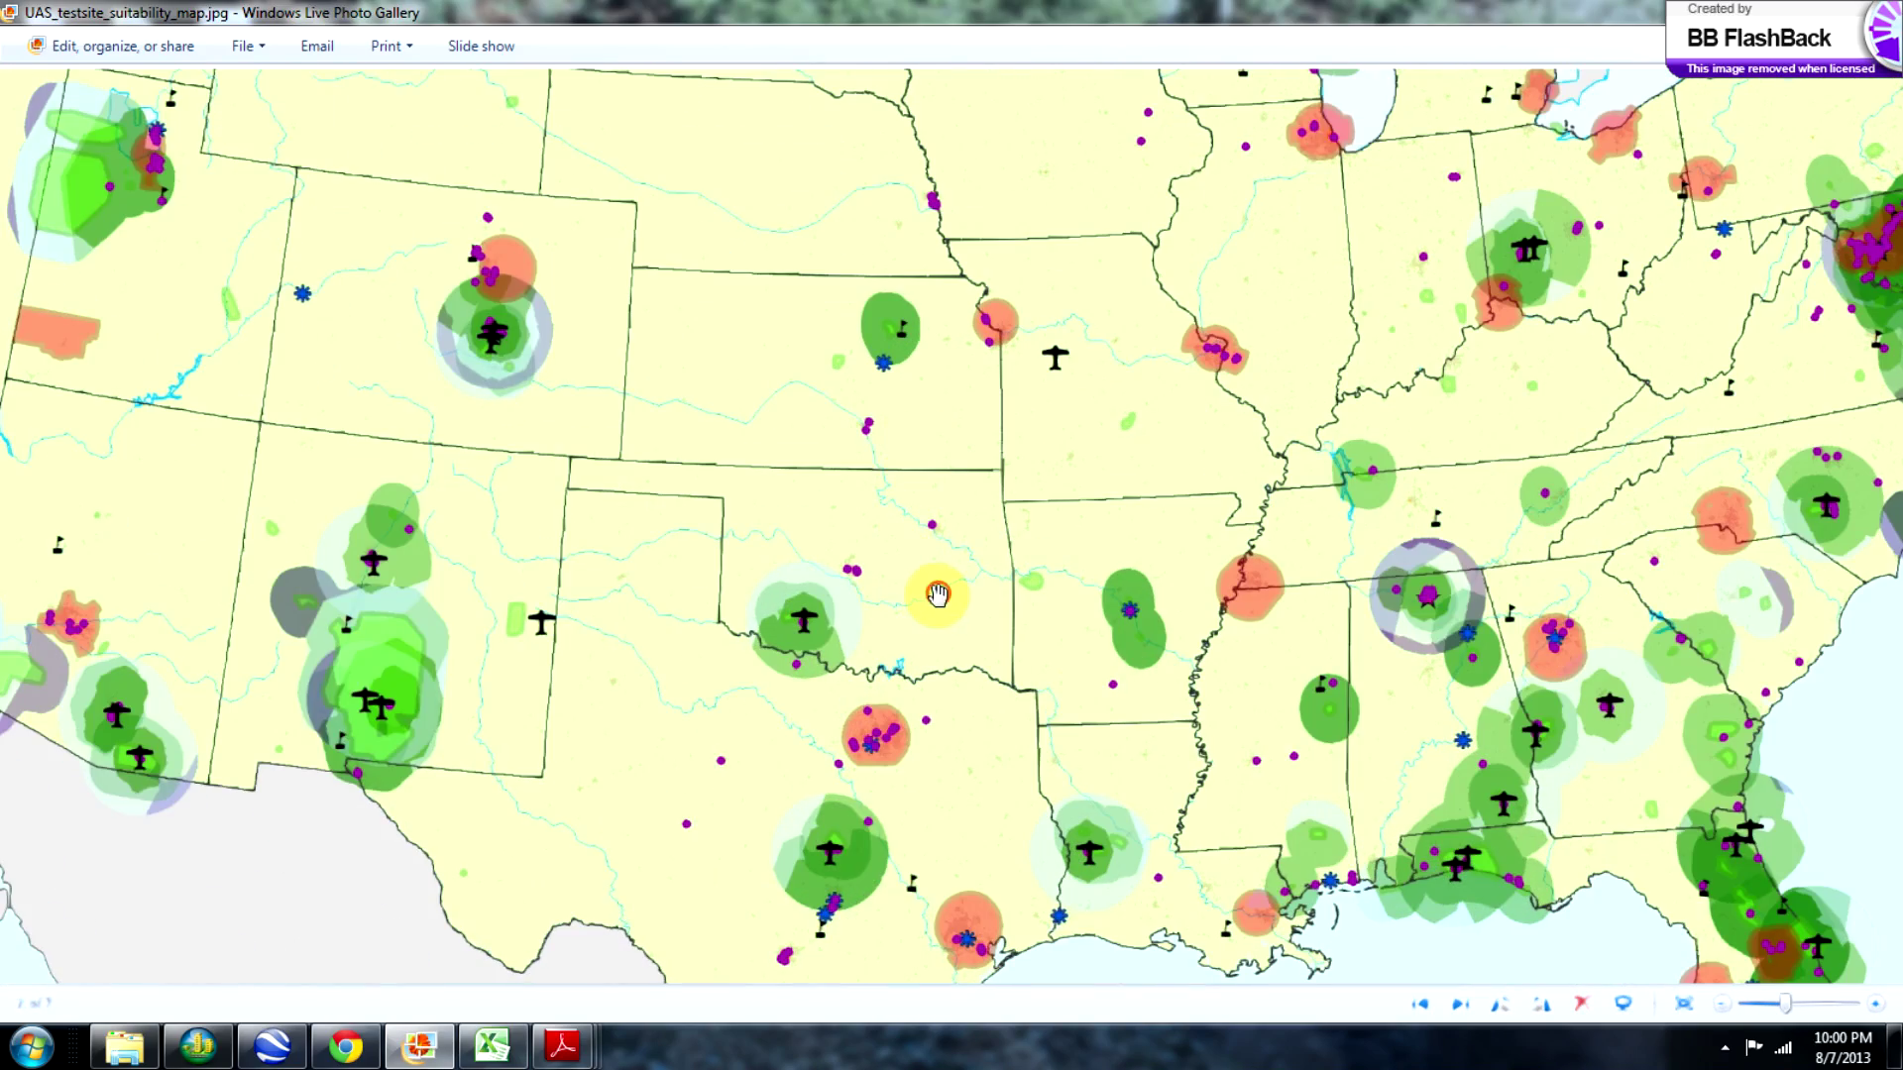
left_click_drag(932, 591, 985, 374)
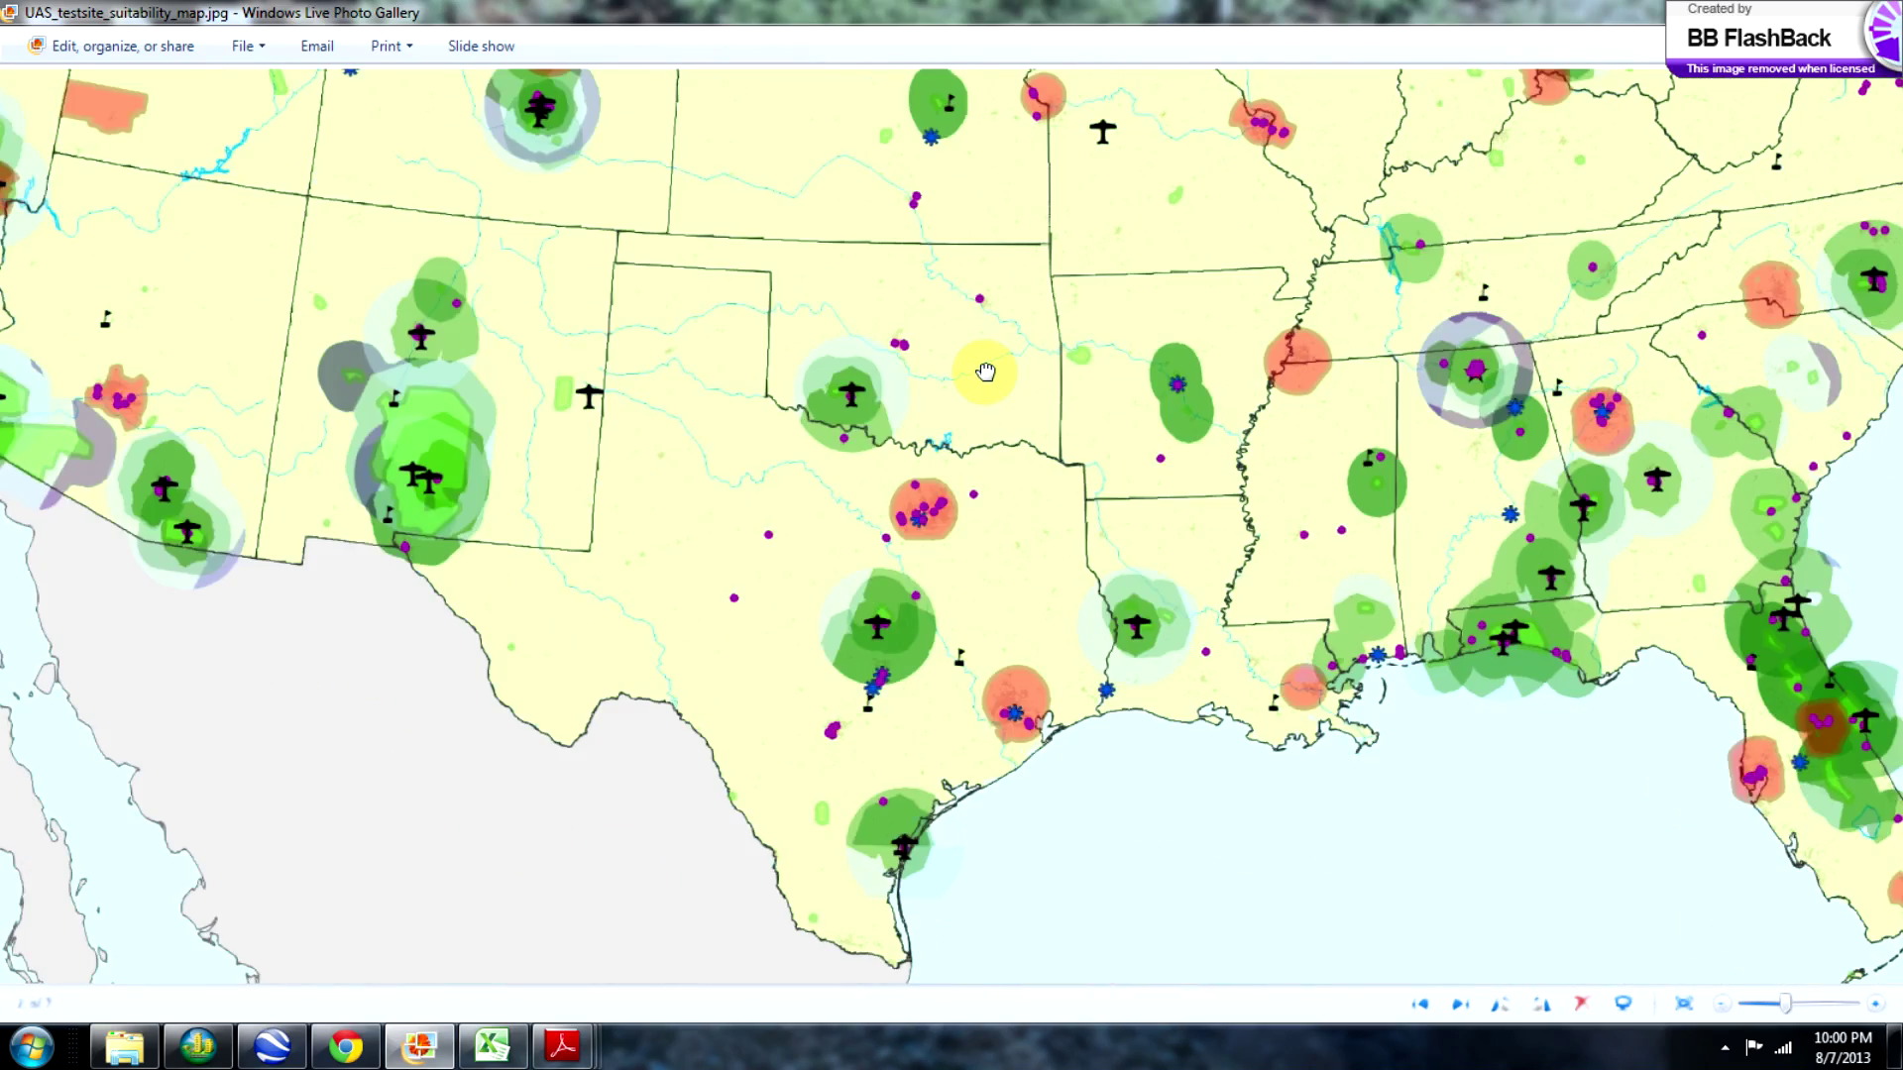
scroll(951, 361, "down", 2)
scroll(952, 358, "down", 2)
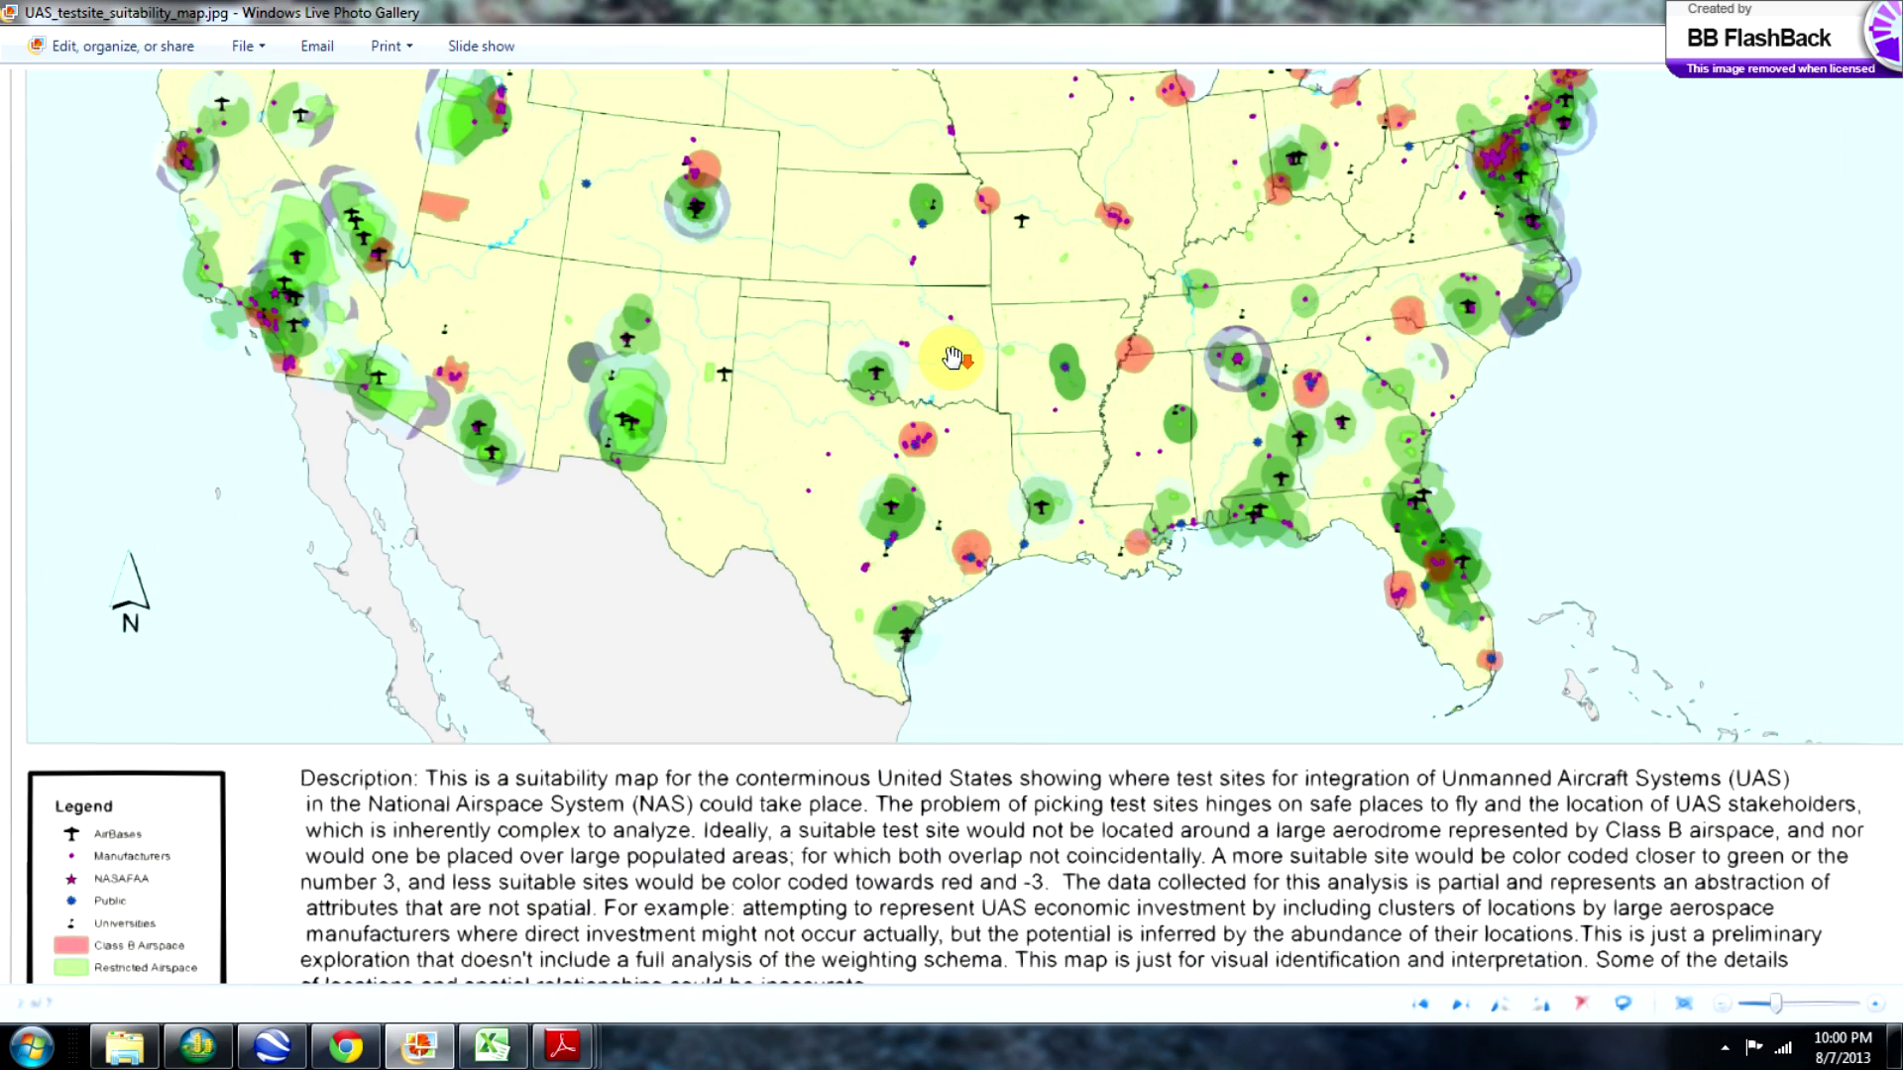
scroll(951, 359, "down", 1)
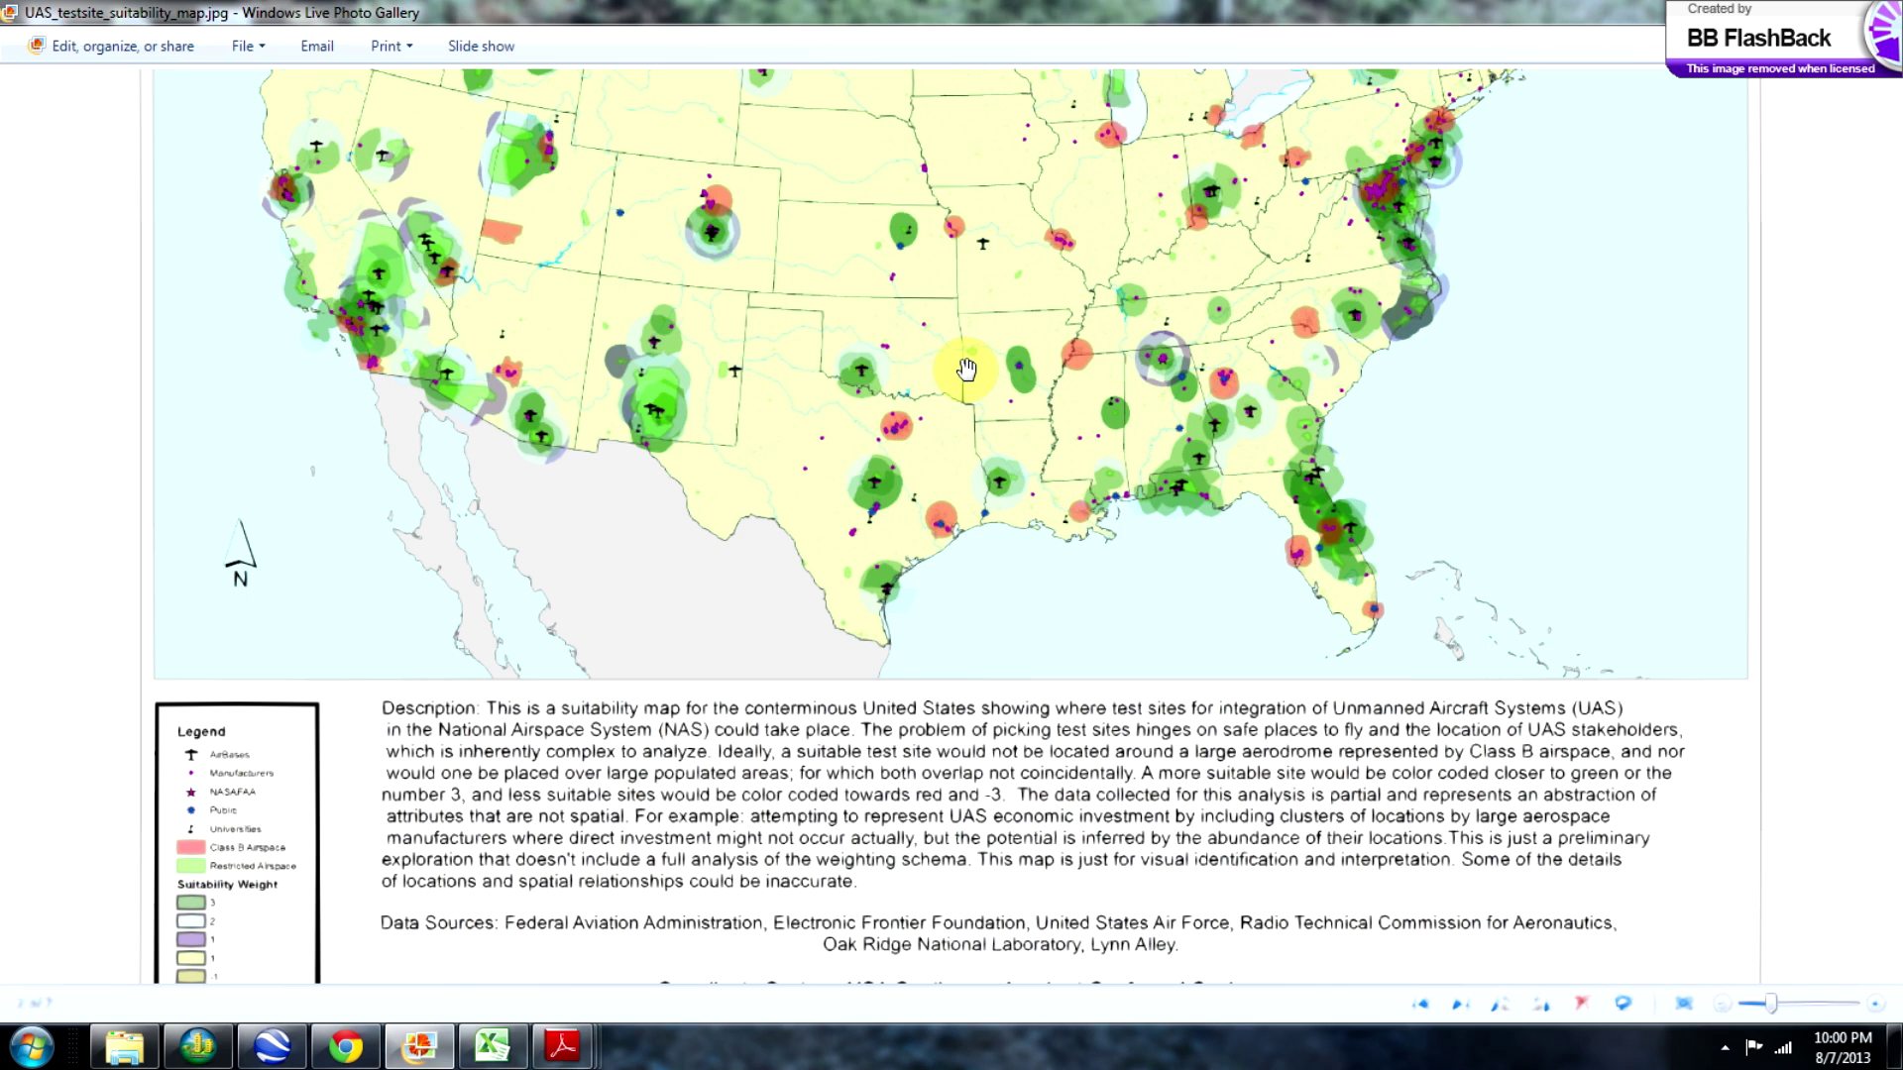
left_click_drag(966, 368, 866, 290)
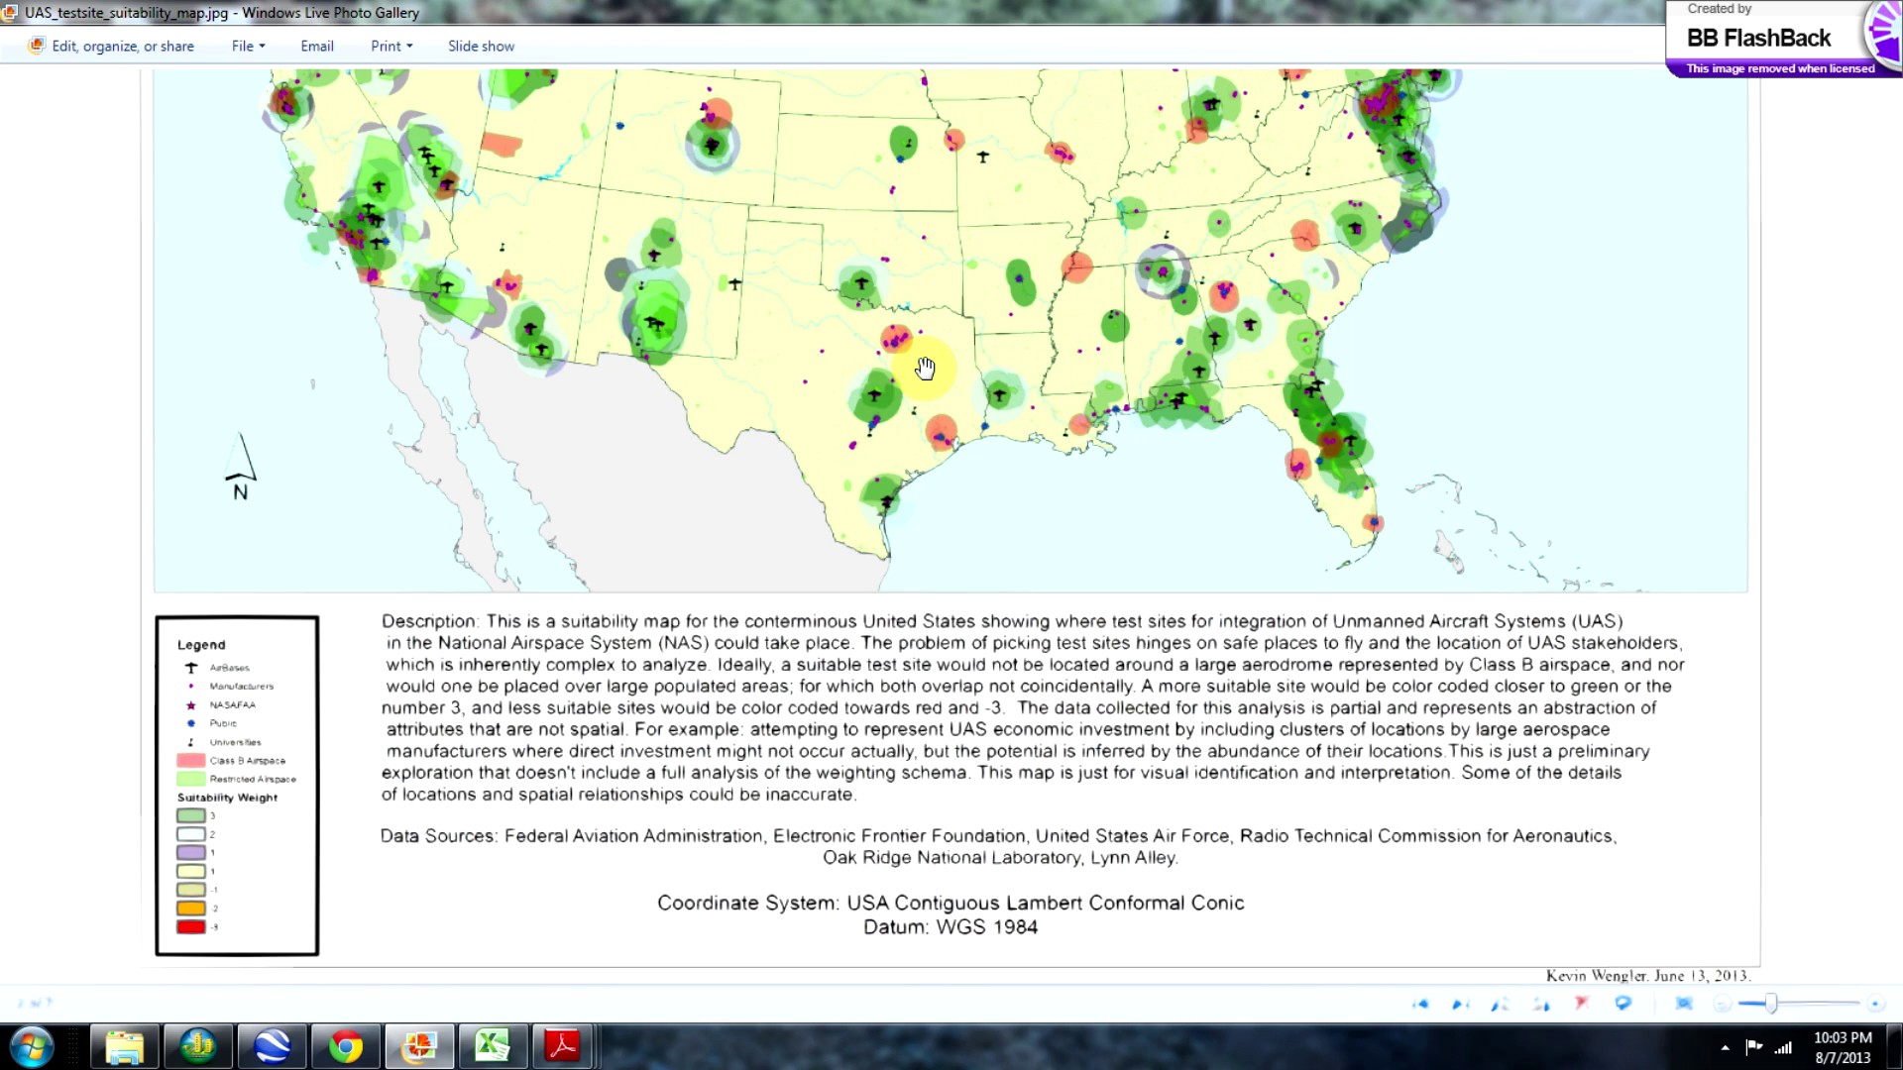
Inspect the suitability map up close around Texas, the Oklahoma border and eastern New Mexico, checking airspace zones and stakeholder symbols.
scroll(942, 371, "up", 2)
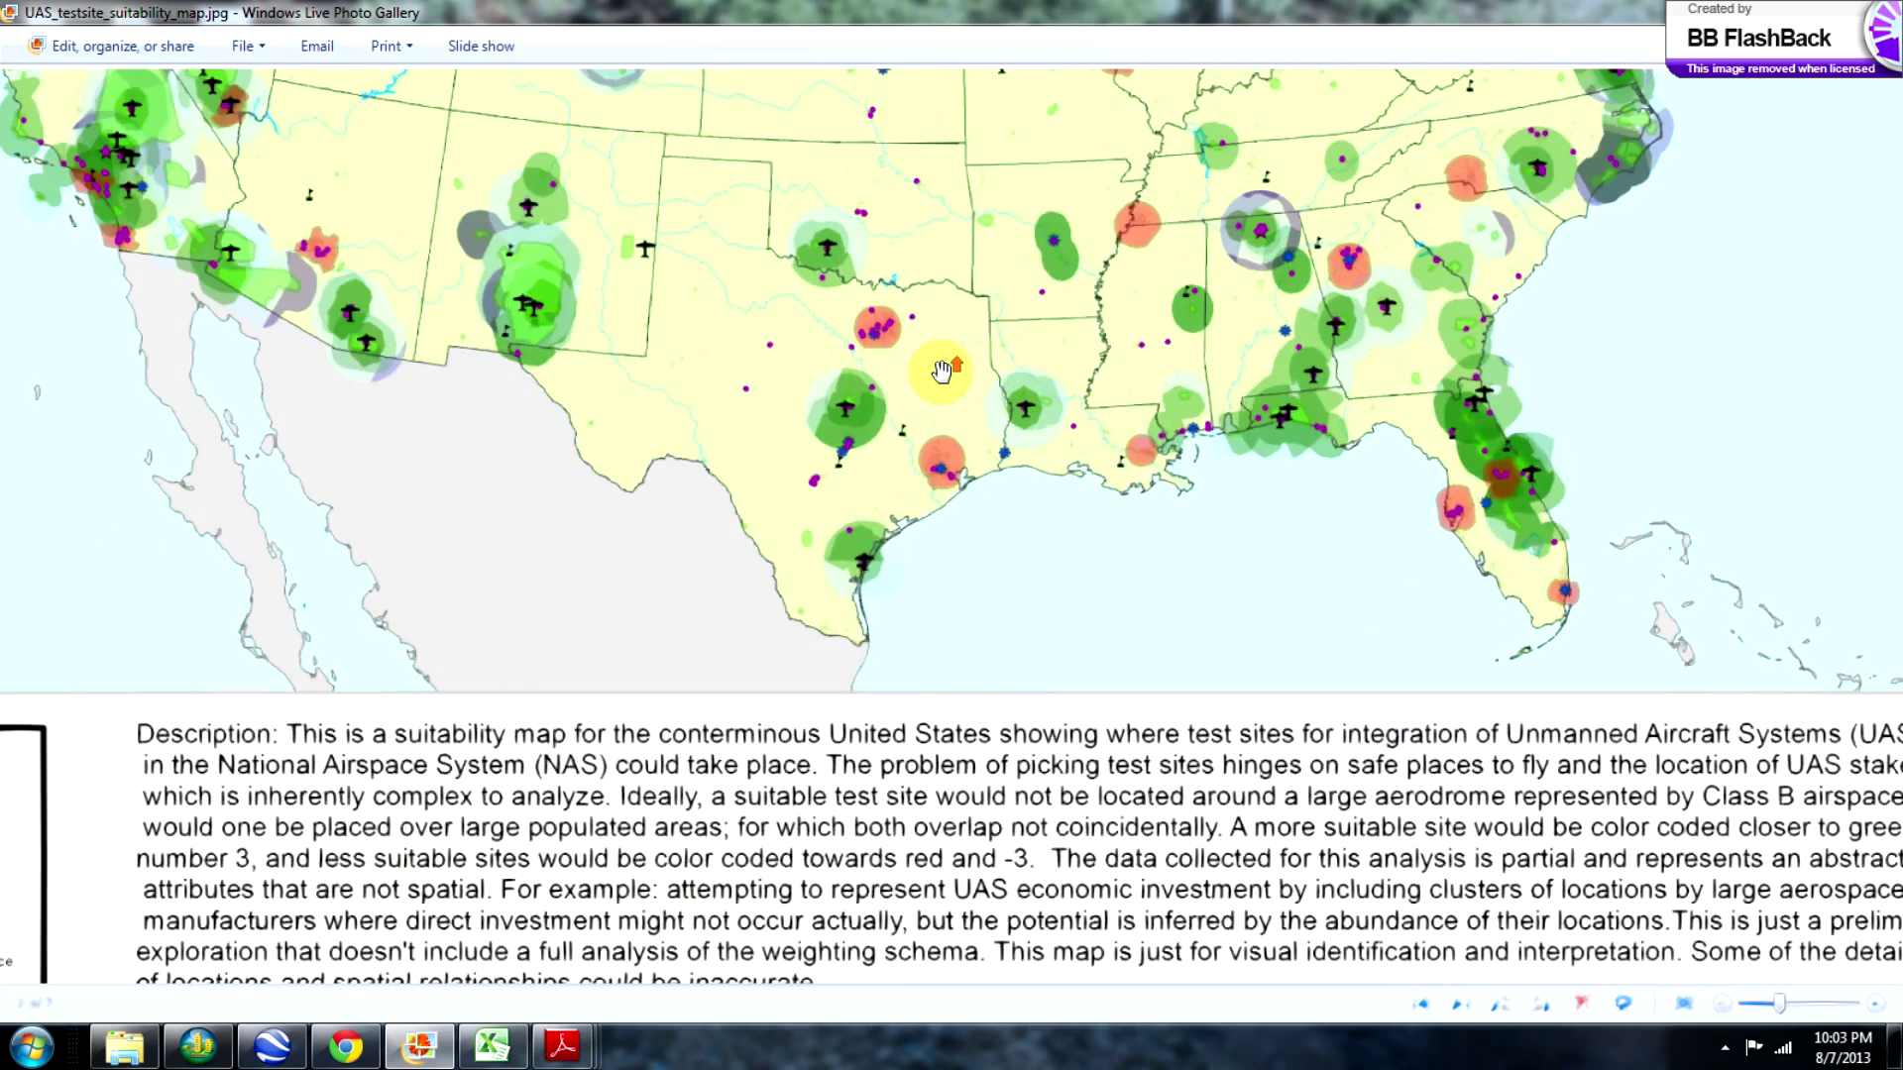
scroll(941, 371, "up", 2)
scroll(937, 374, "up", 1)
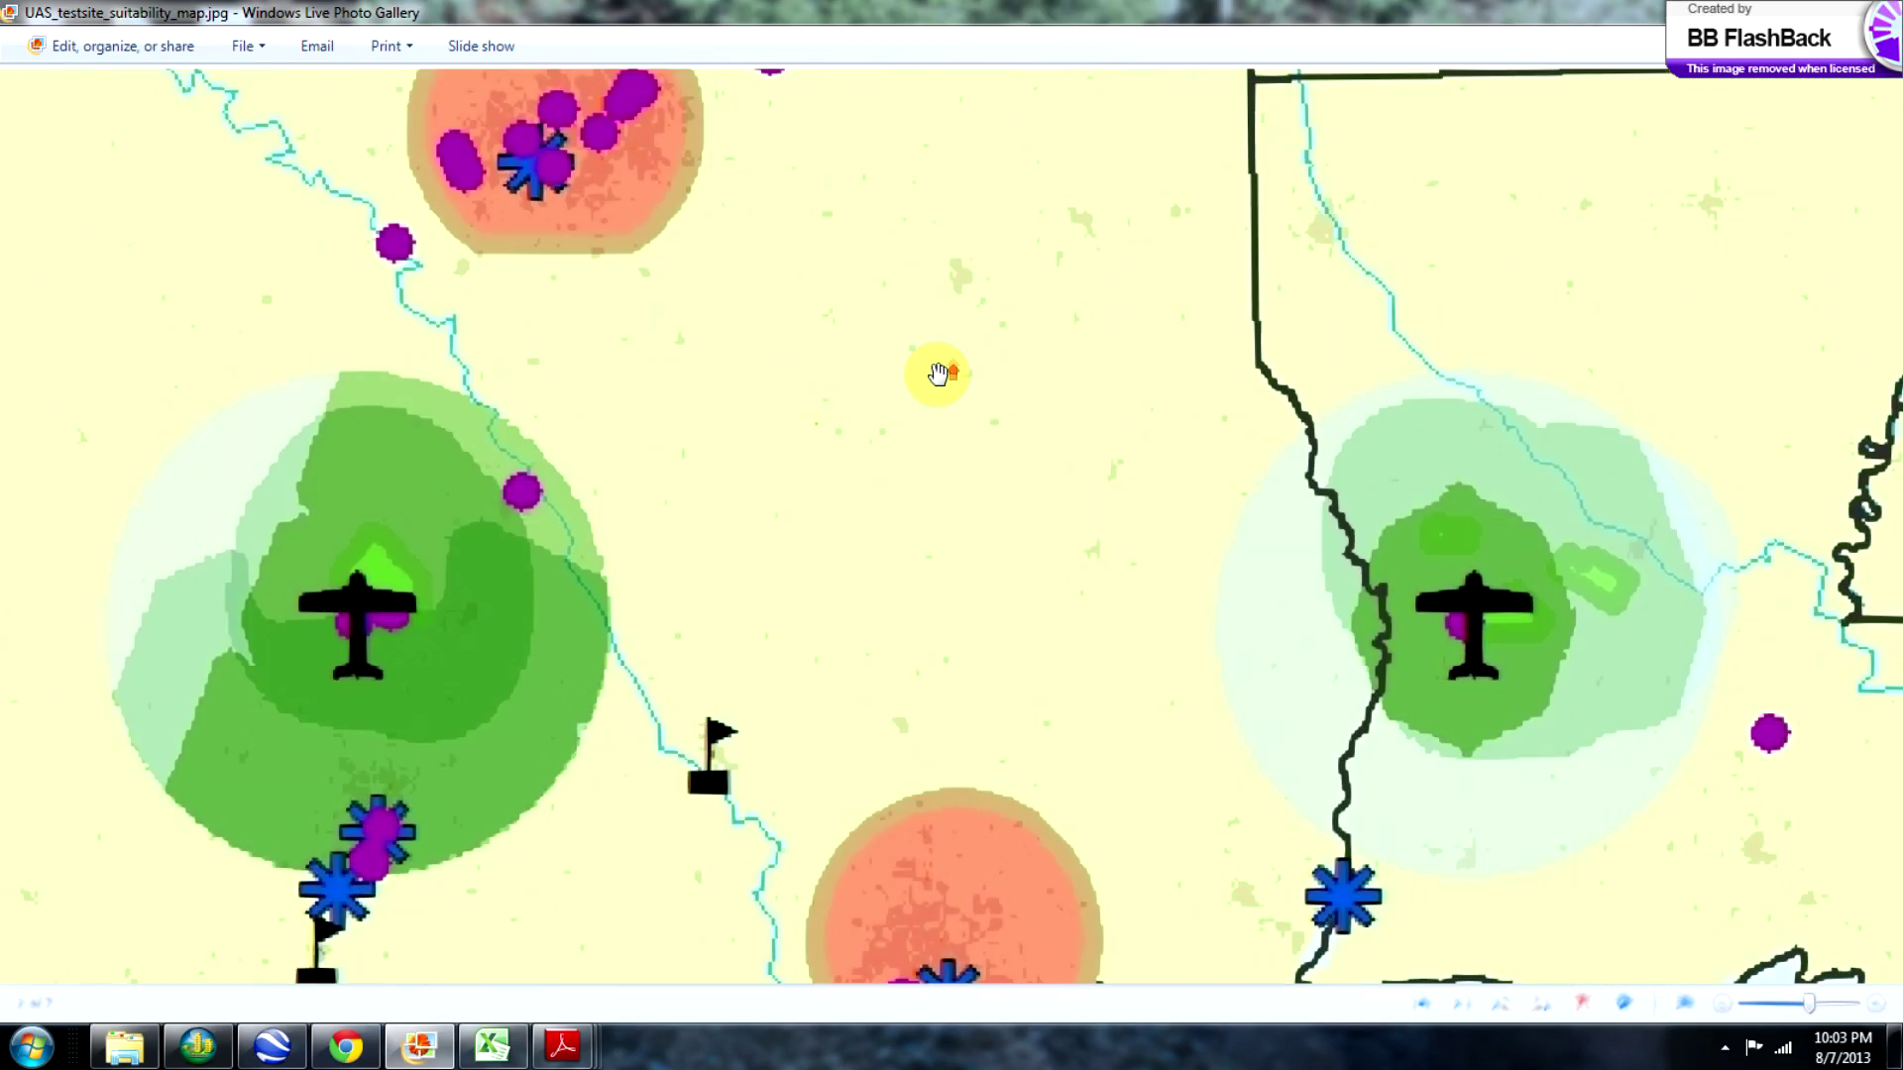
scroll(937, 374, "up", 2)
left_click_drag(905, 280, 1143, 603)
left_click_drag(961, 184, 1086, 908)
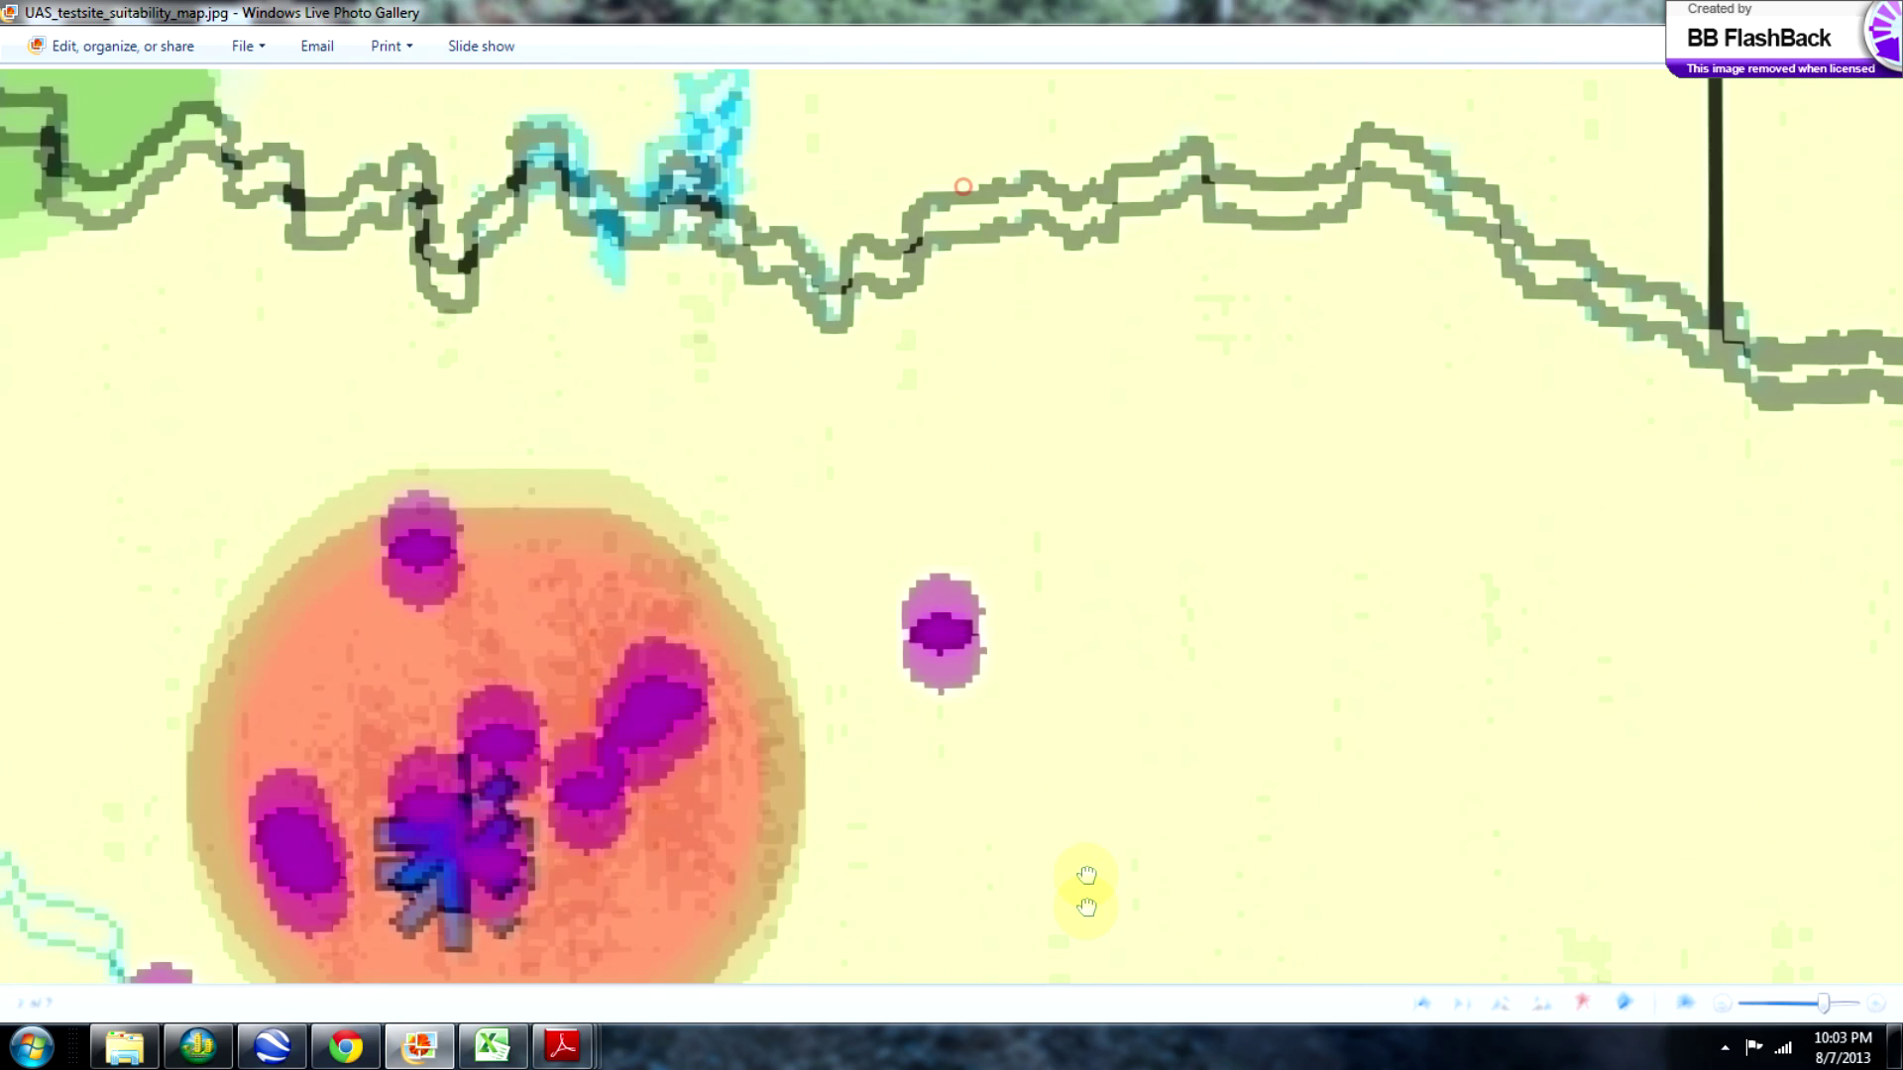
scroll(938, 247, "up", 2)
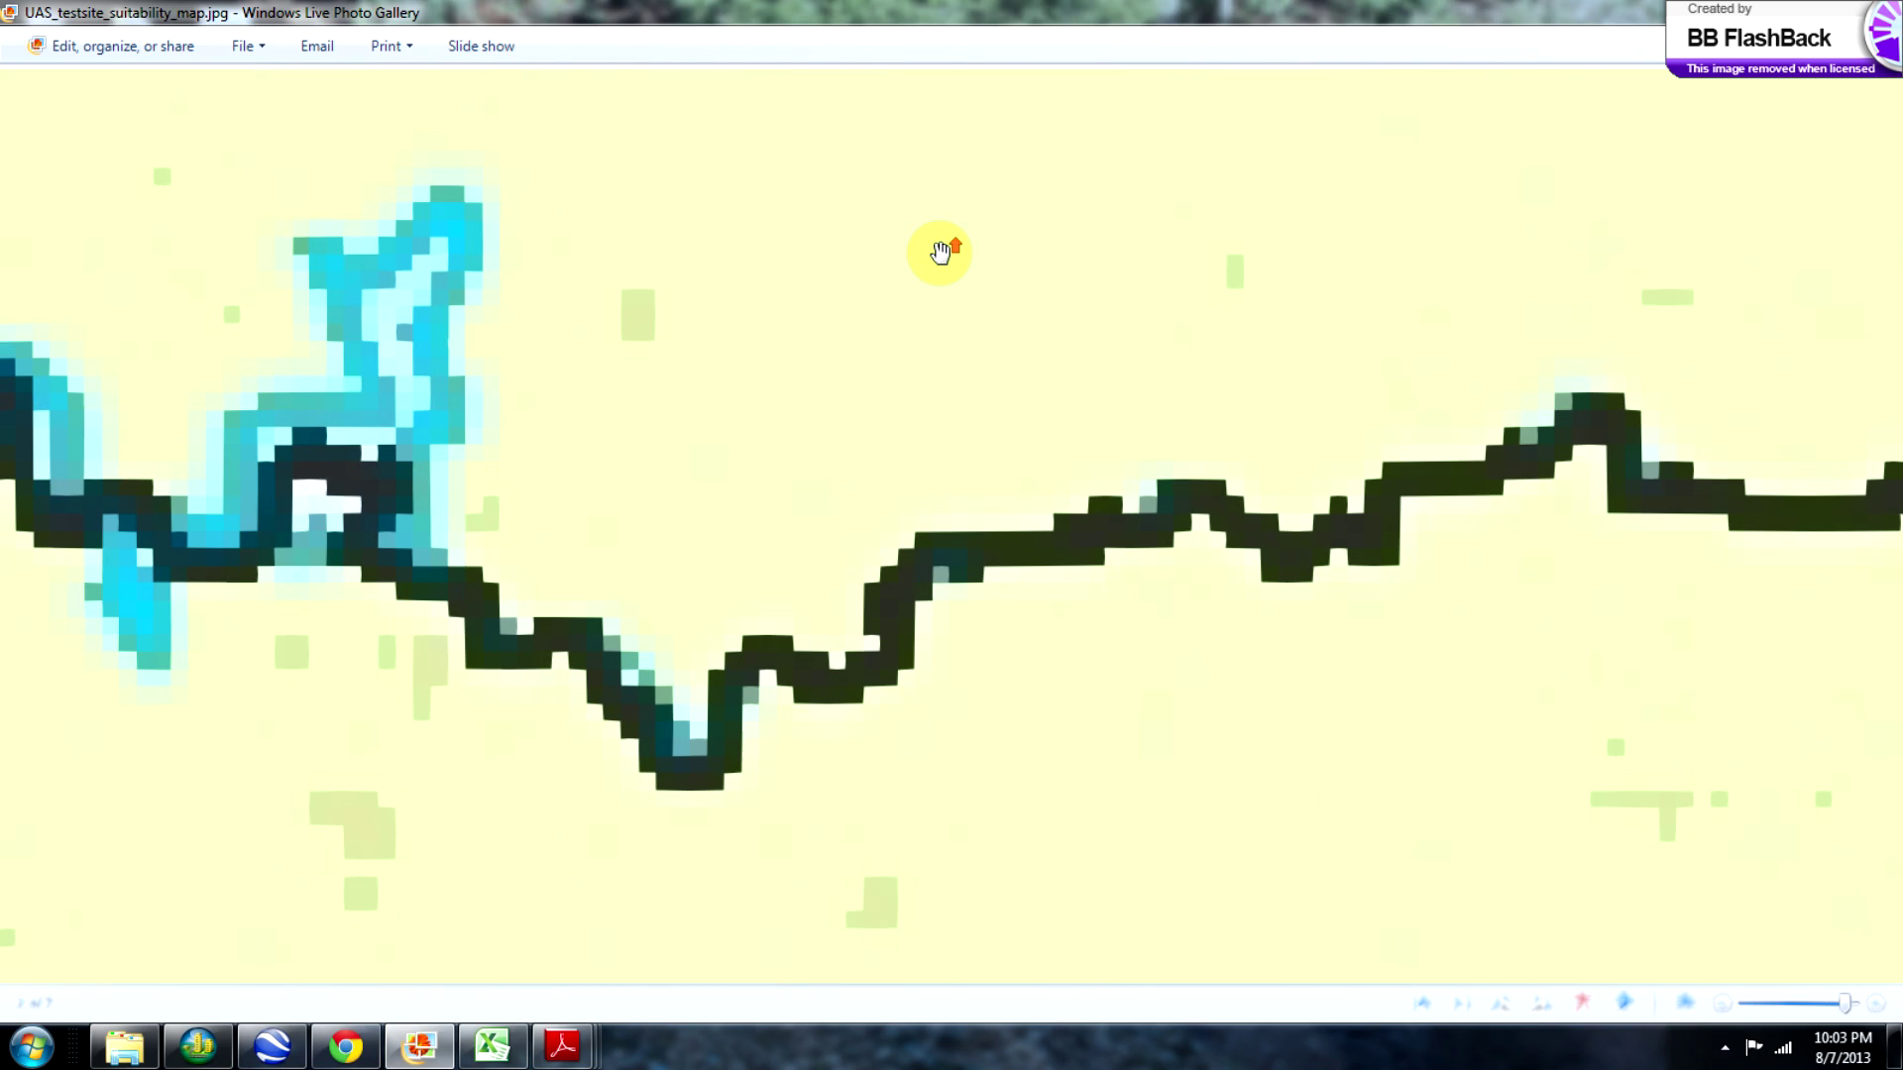
scroll(873, 332, "down", 2)
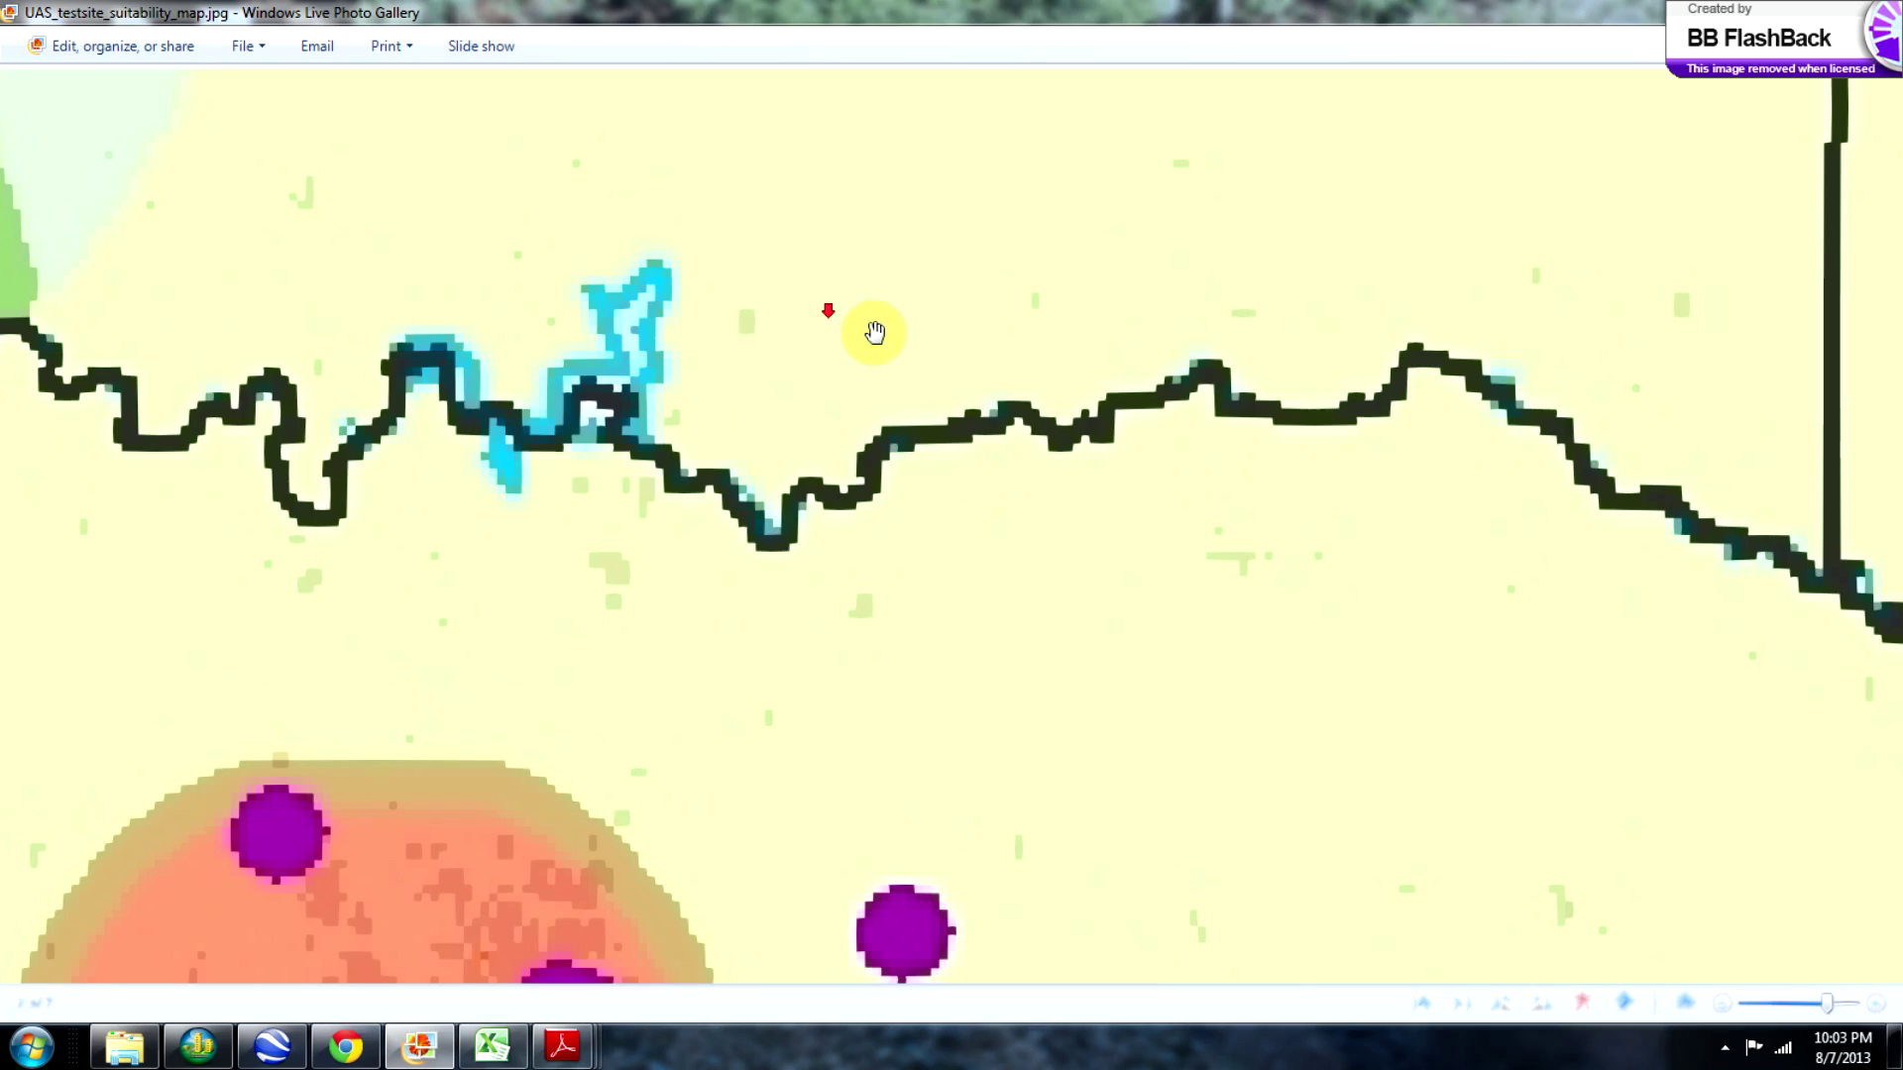
scroll(873, 332, "down", 4)
left_click_drag(346, 443, 576, 782)
left_click_drag(344, 472, 689, 191)
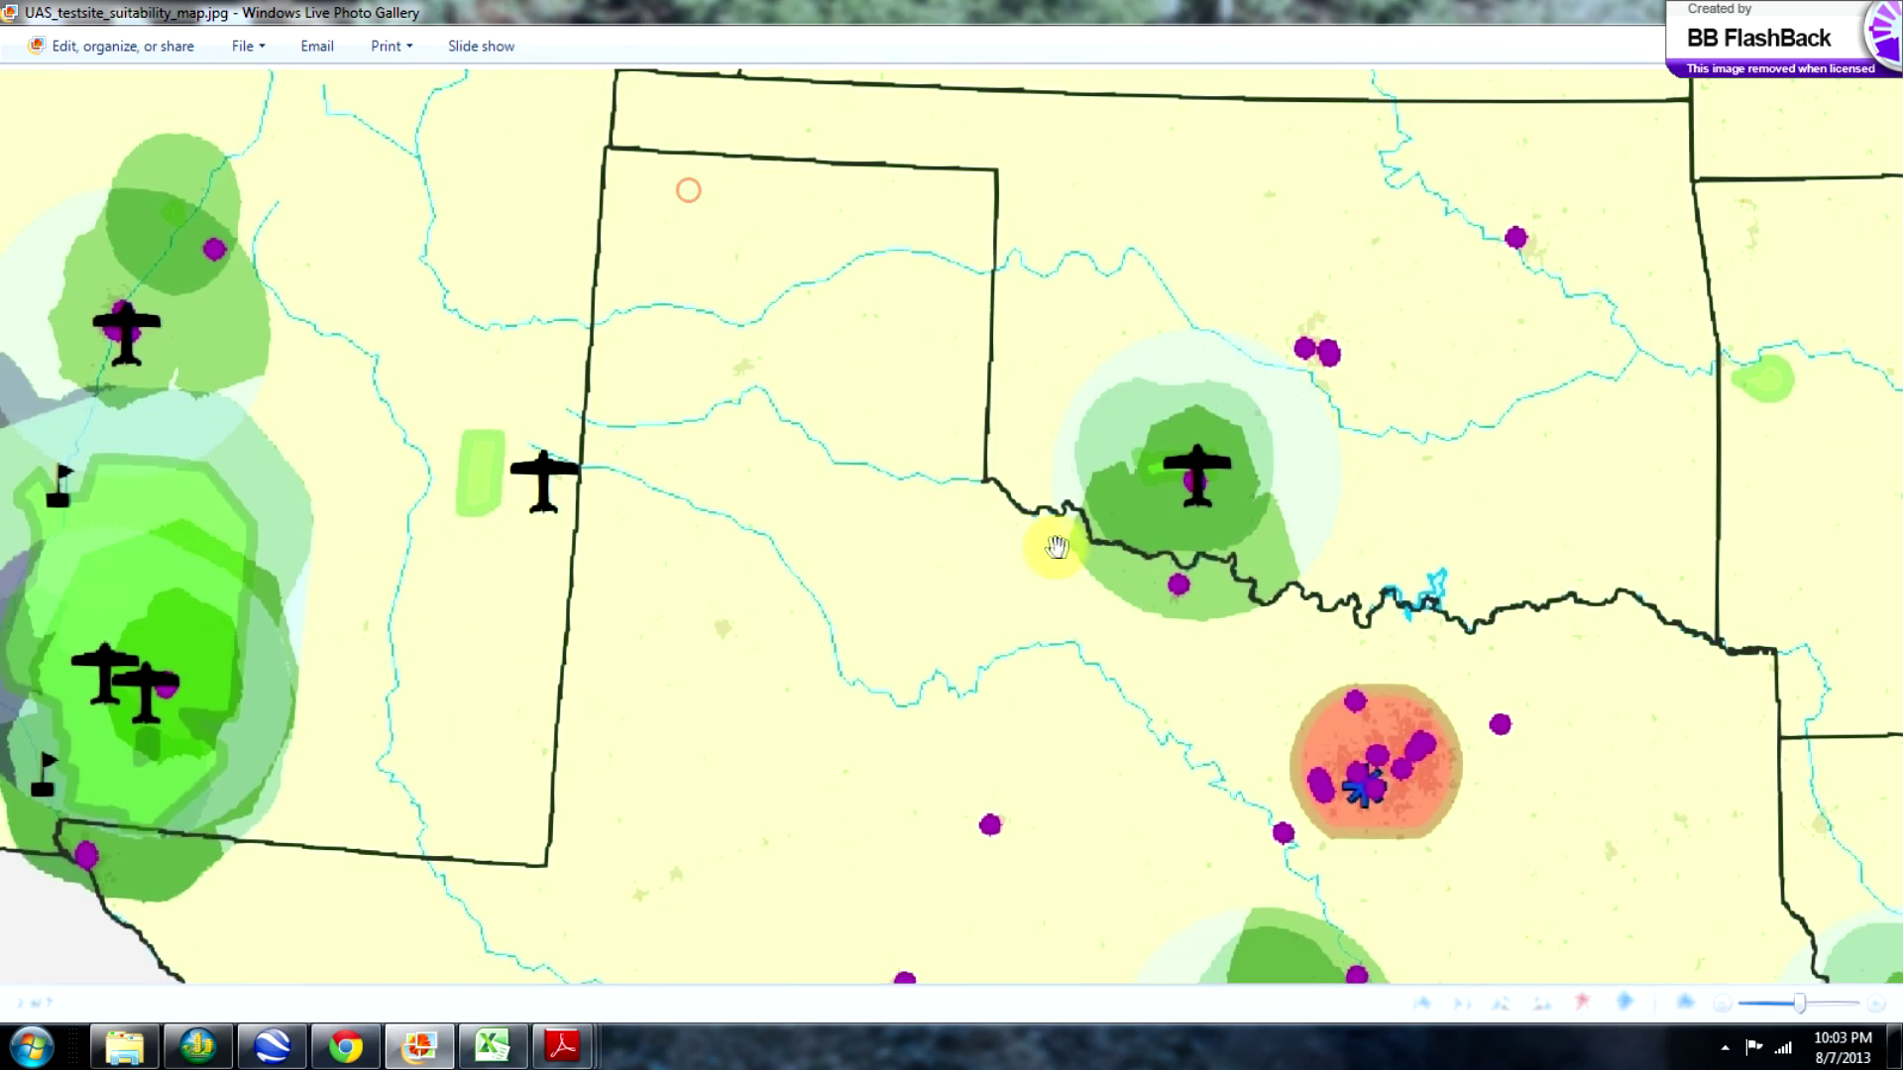
scroll(1054, 547, "down", 2)
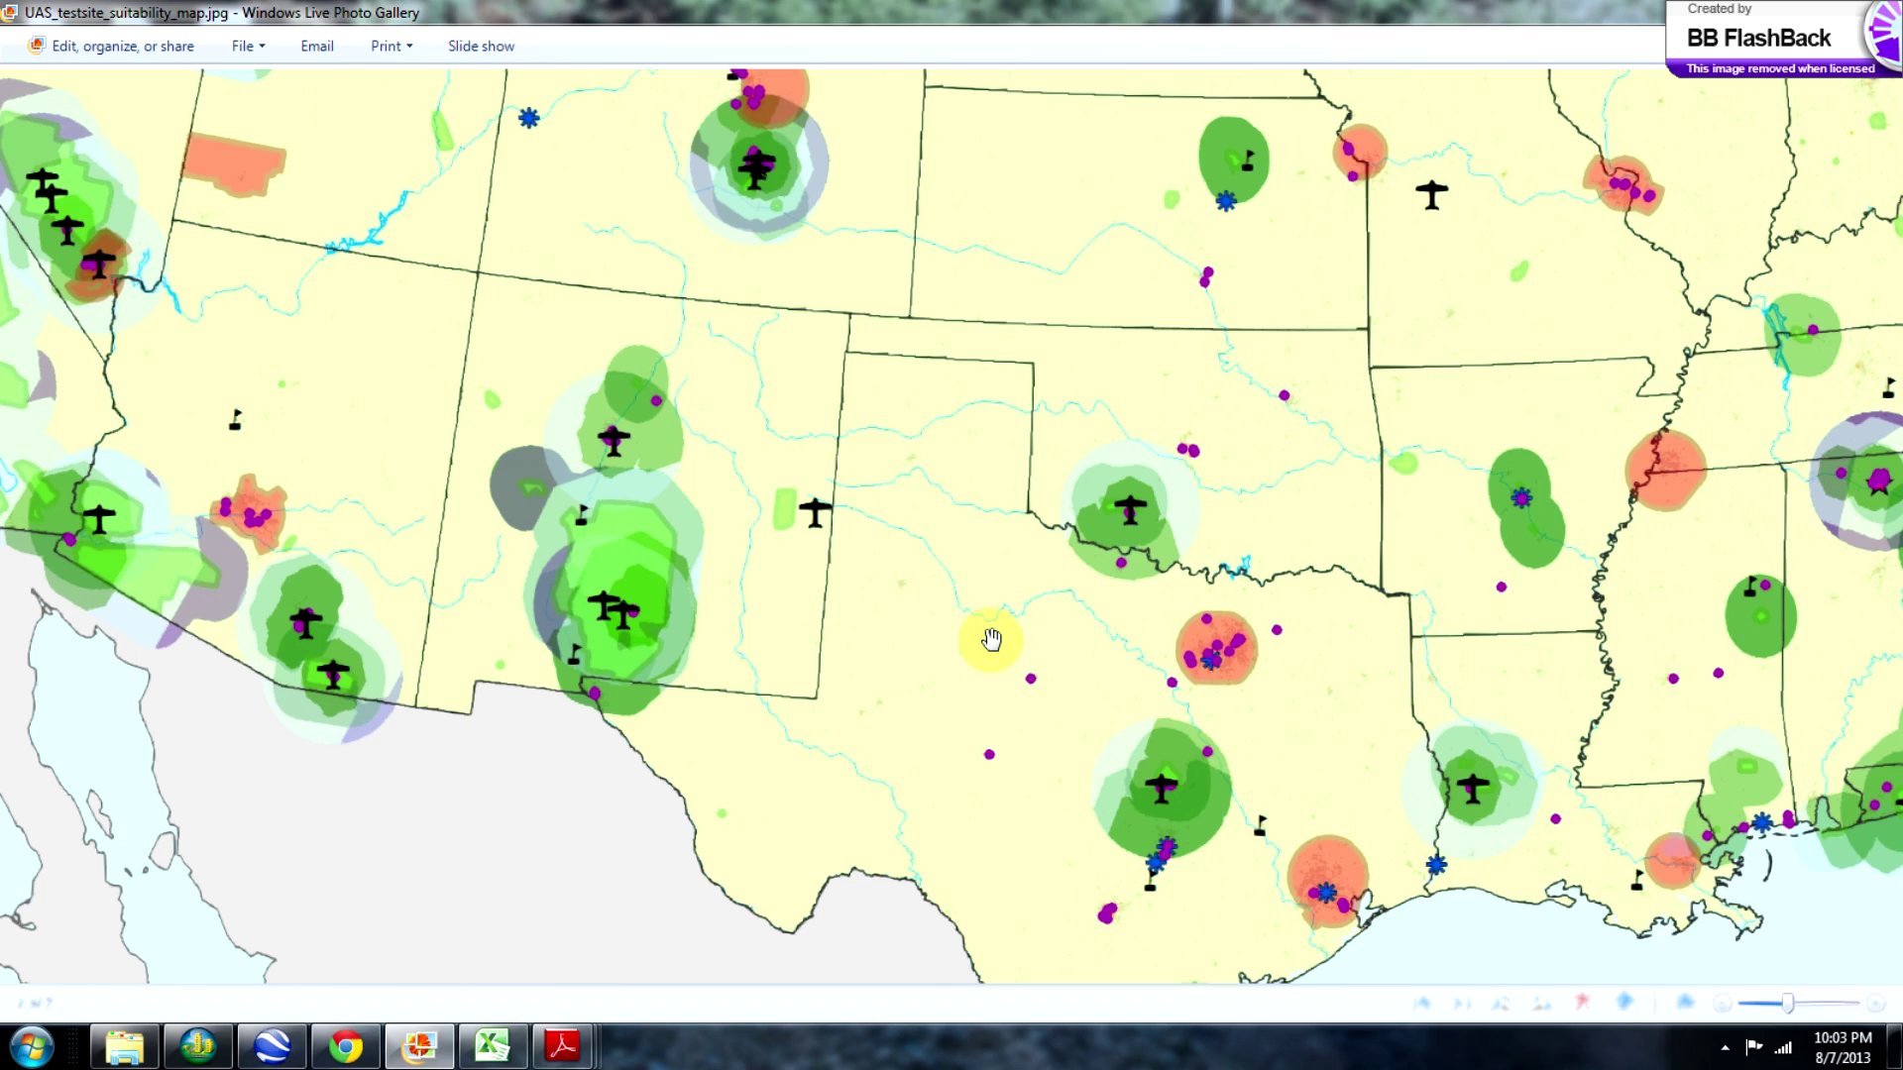
Compare suitable and unsuitable areas from Texas through New Mexico to southern California, and review the legend's suitability weights and coordinate system.
left_click_drag(976, 495, 871, 306)
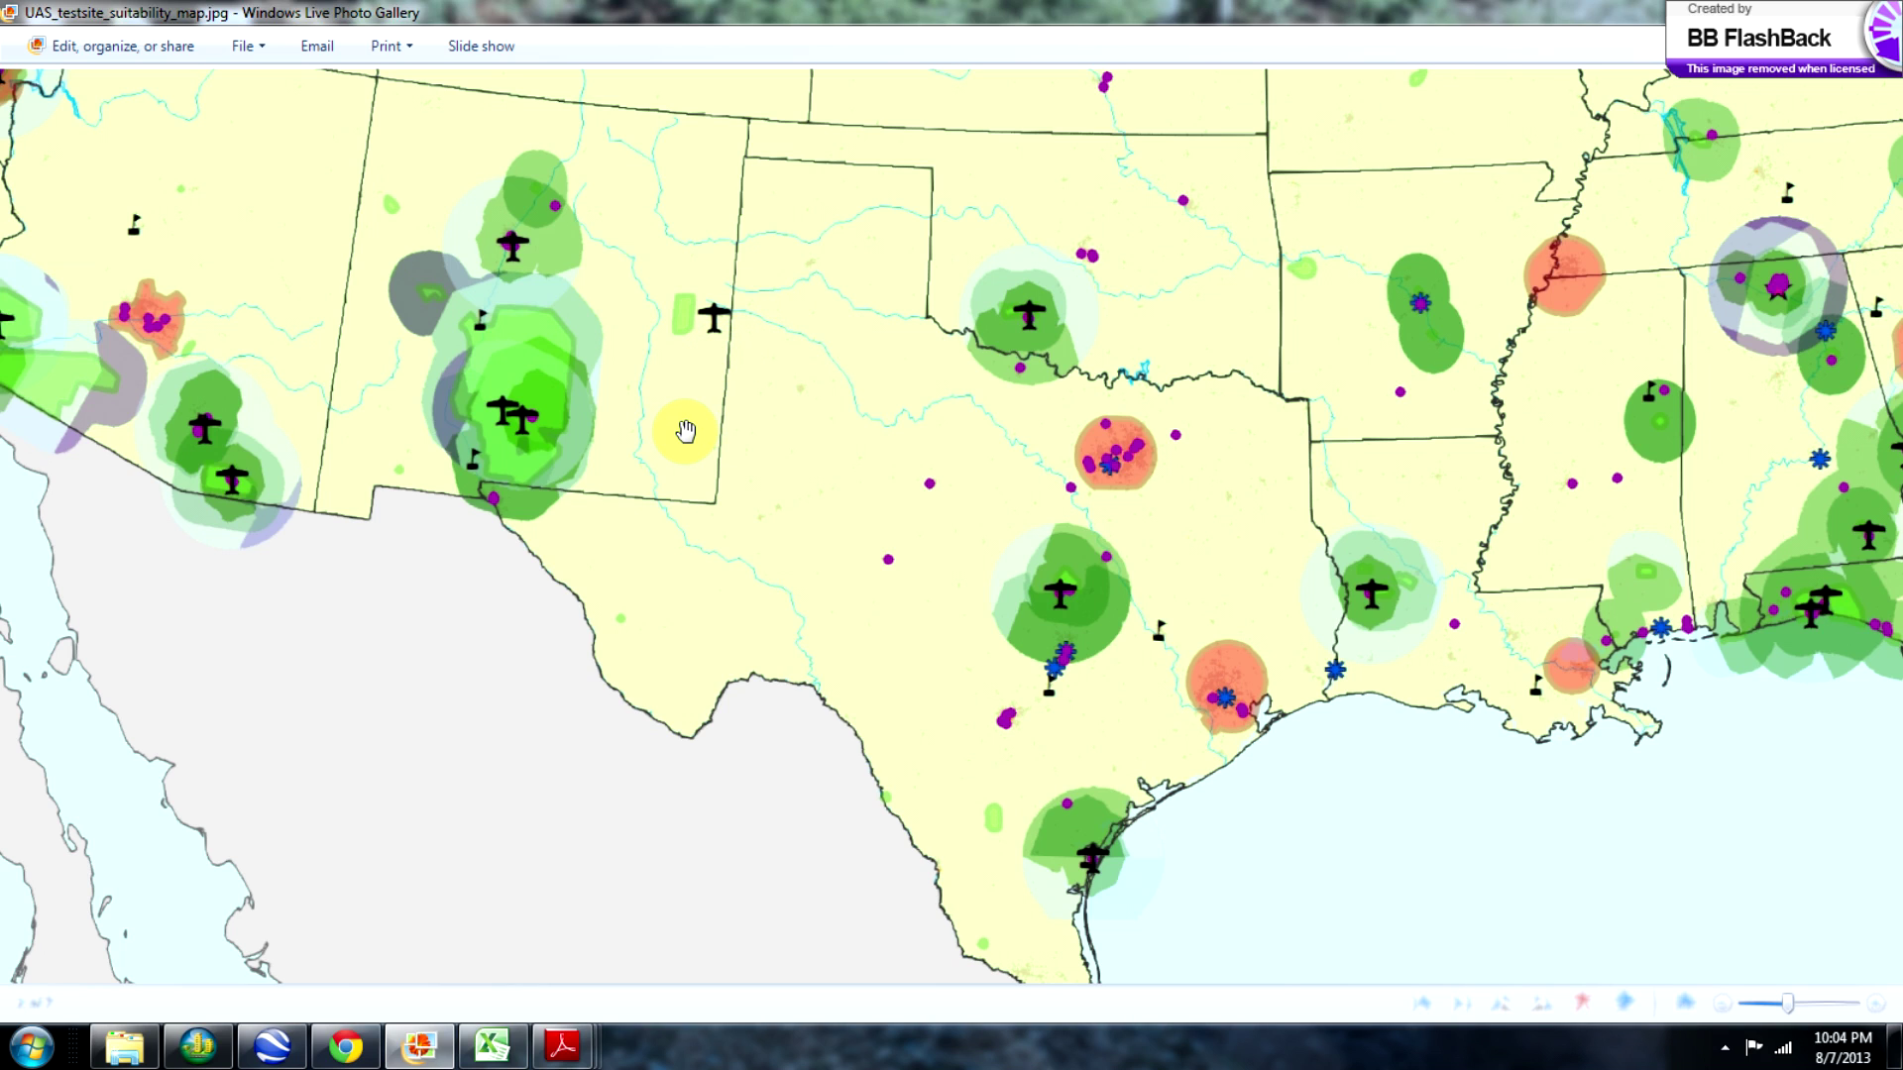
left_click_drag(685, 431, 1105, 468)
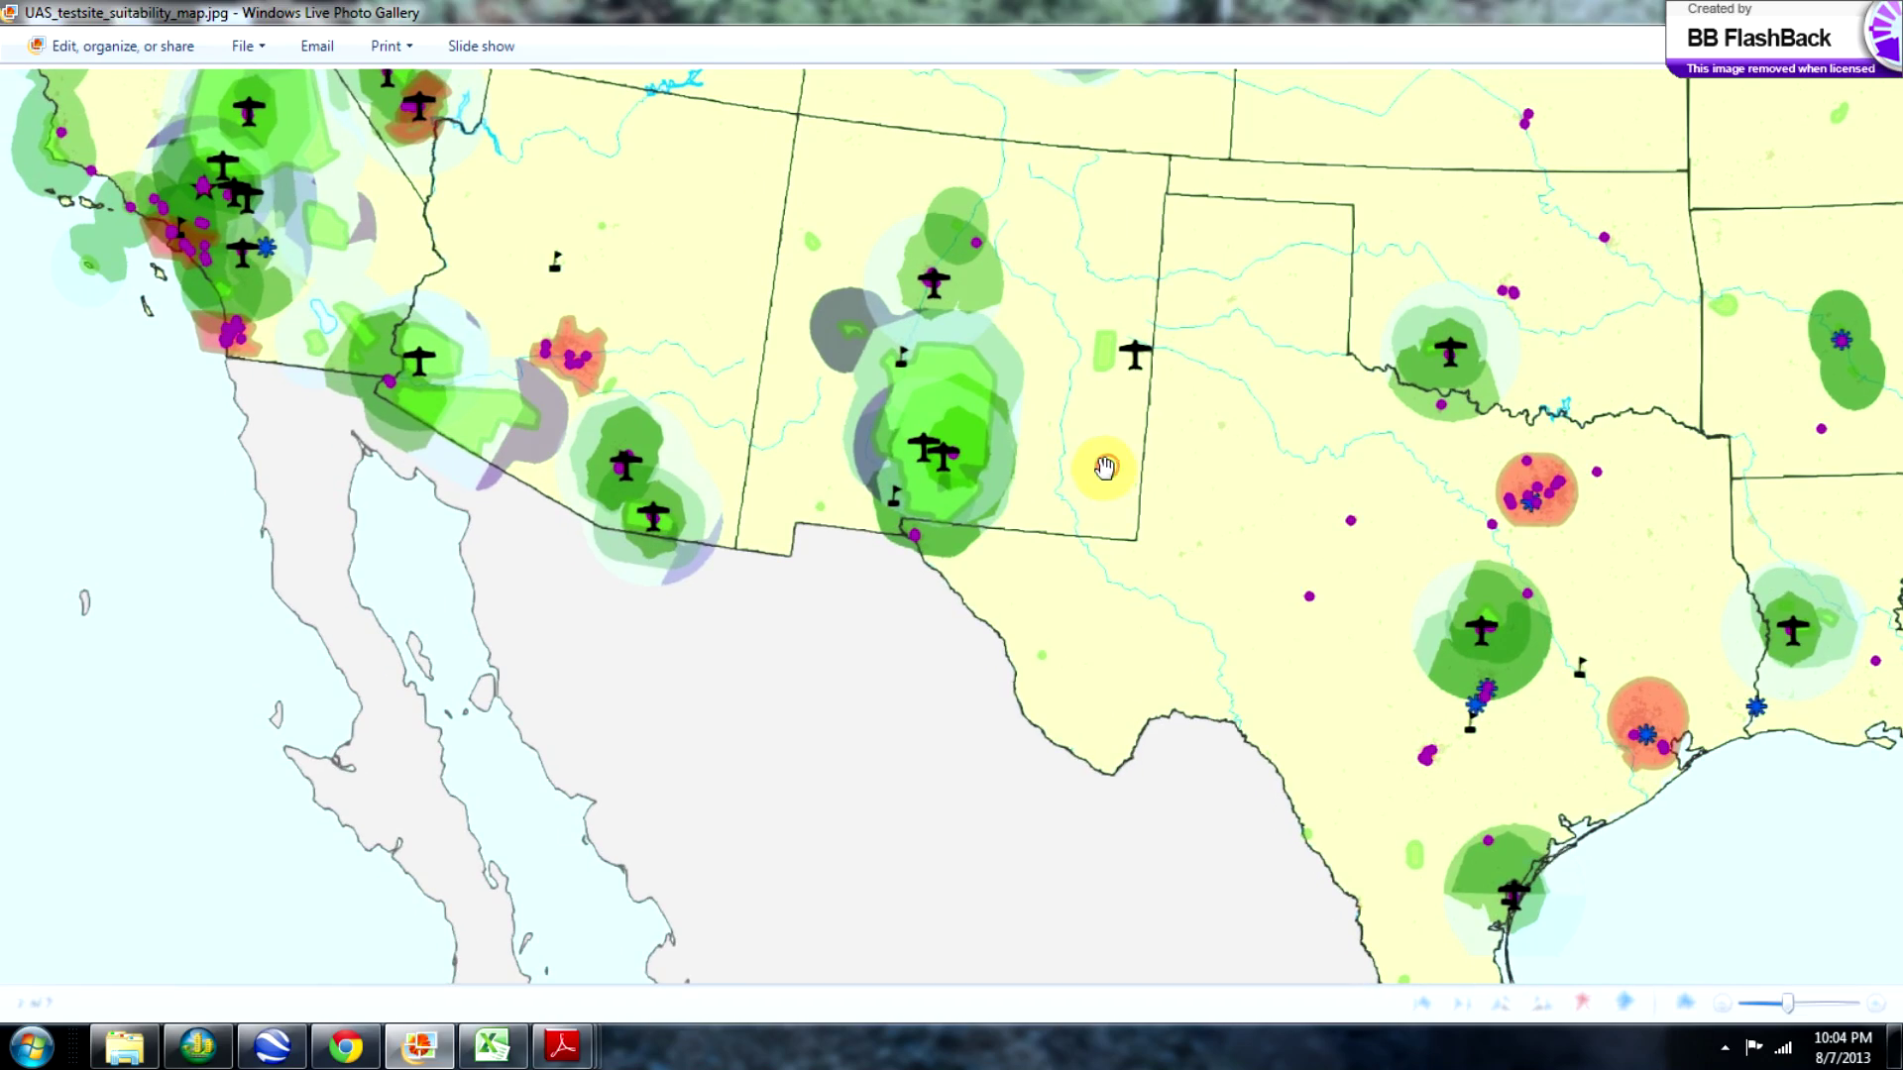
left_click_drag(452, 247, 587, 282)
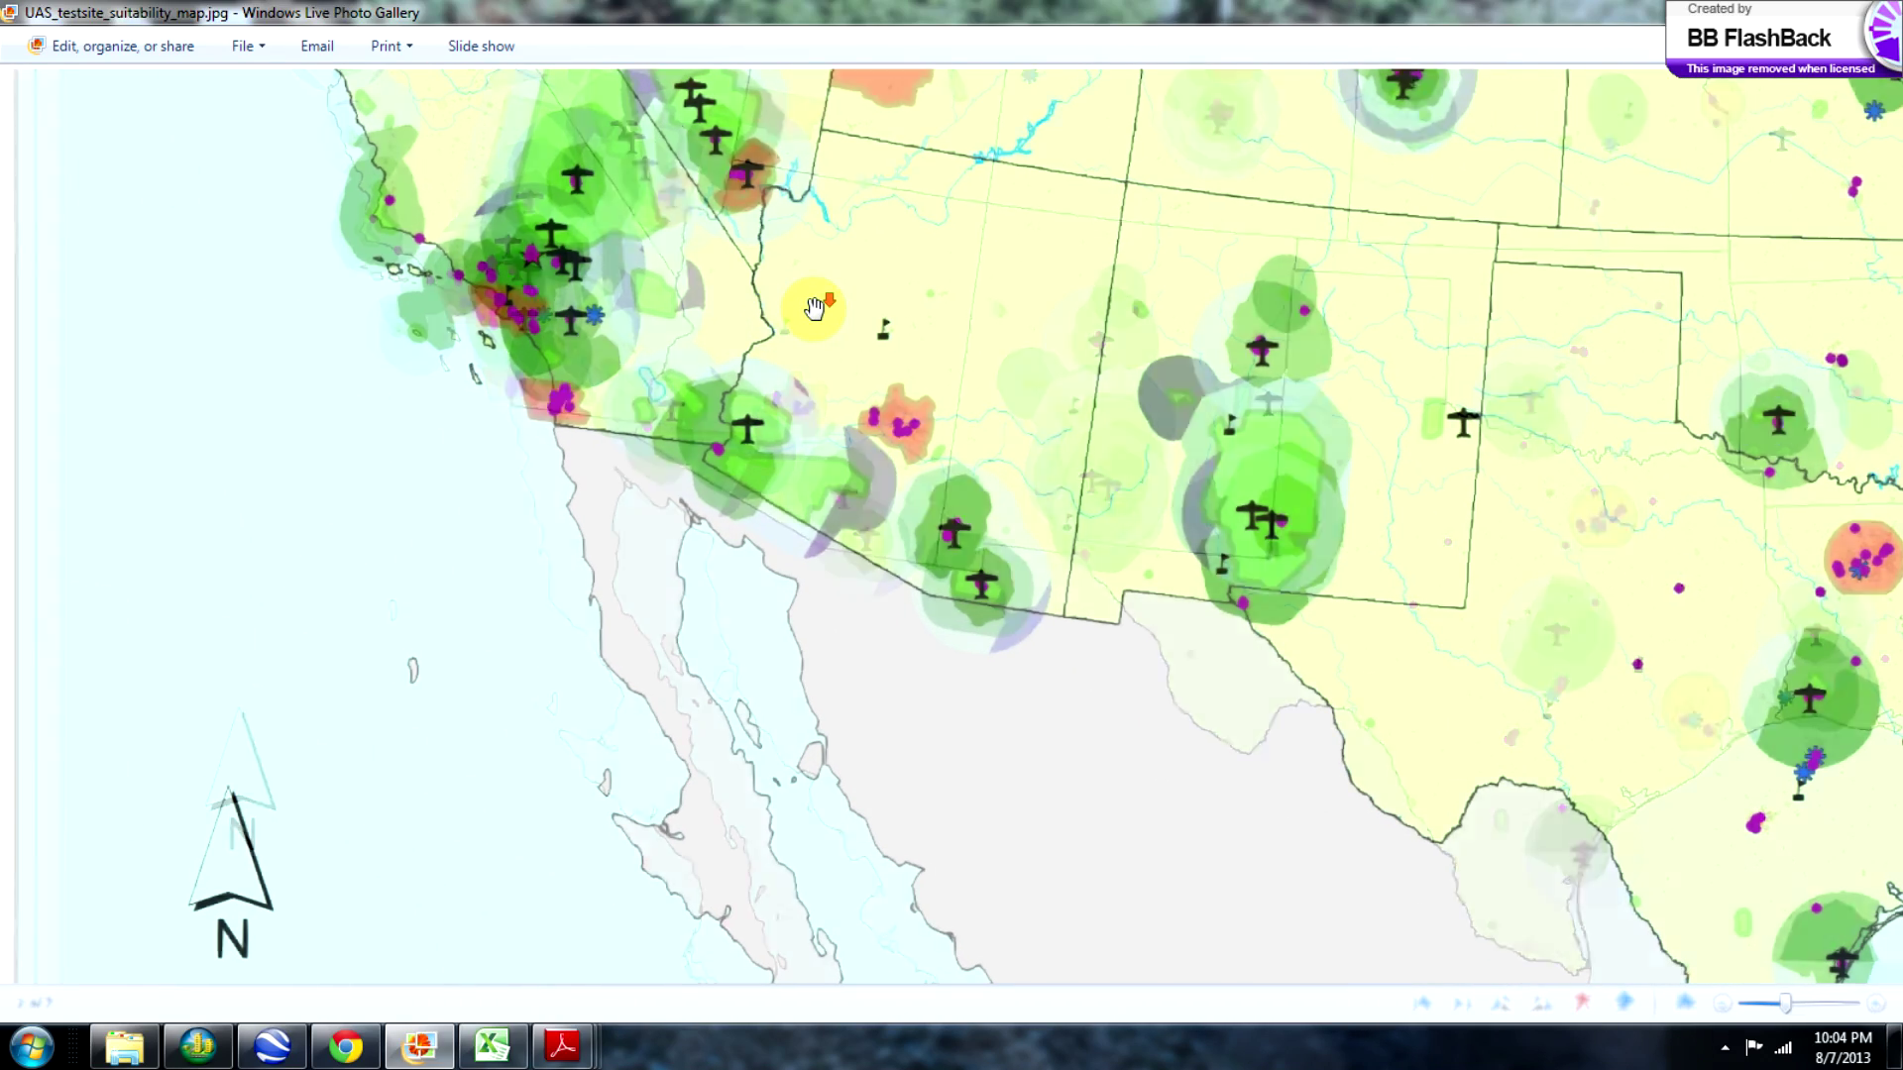
scroll(817, 310, "down", 3)
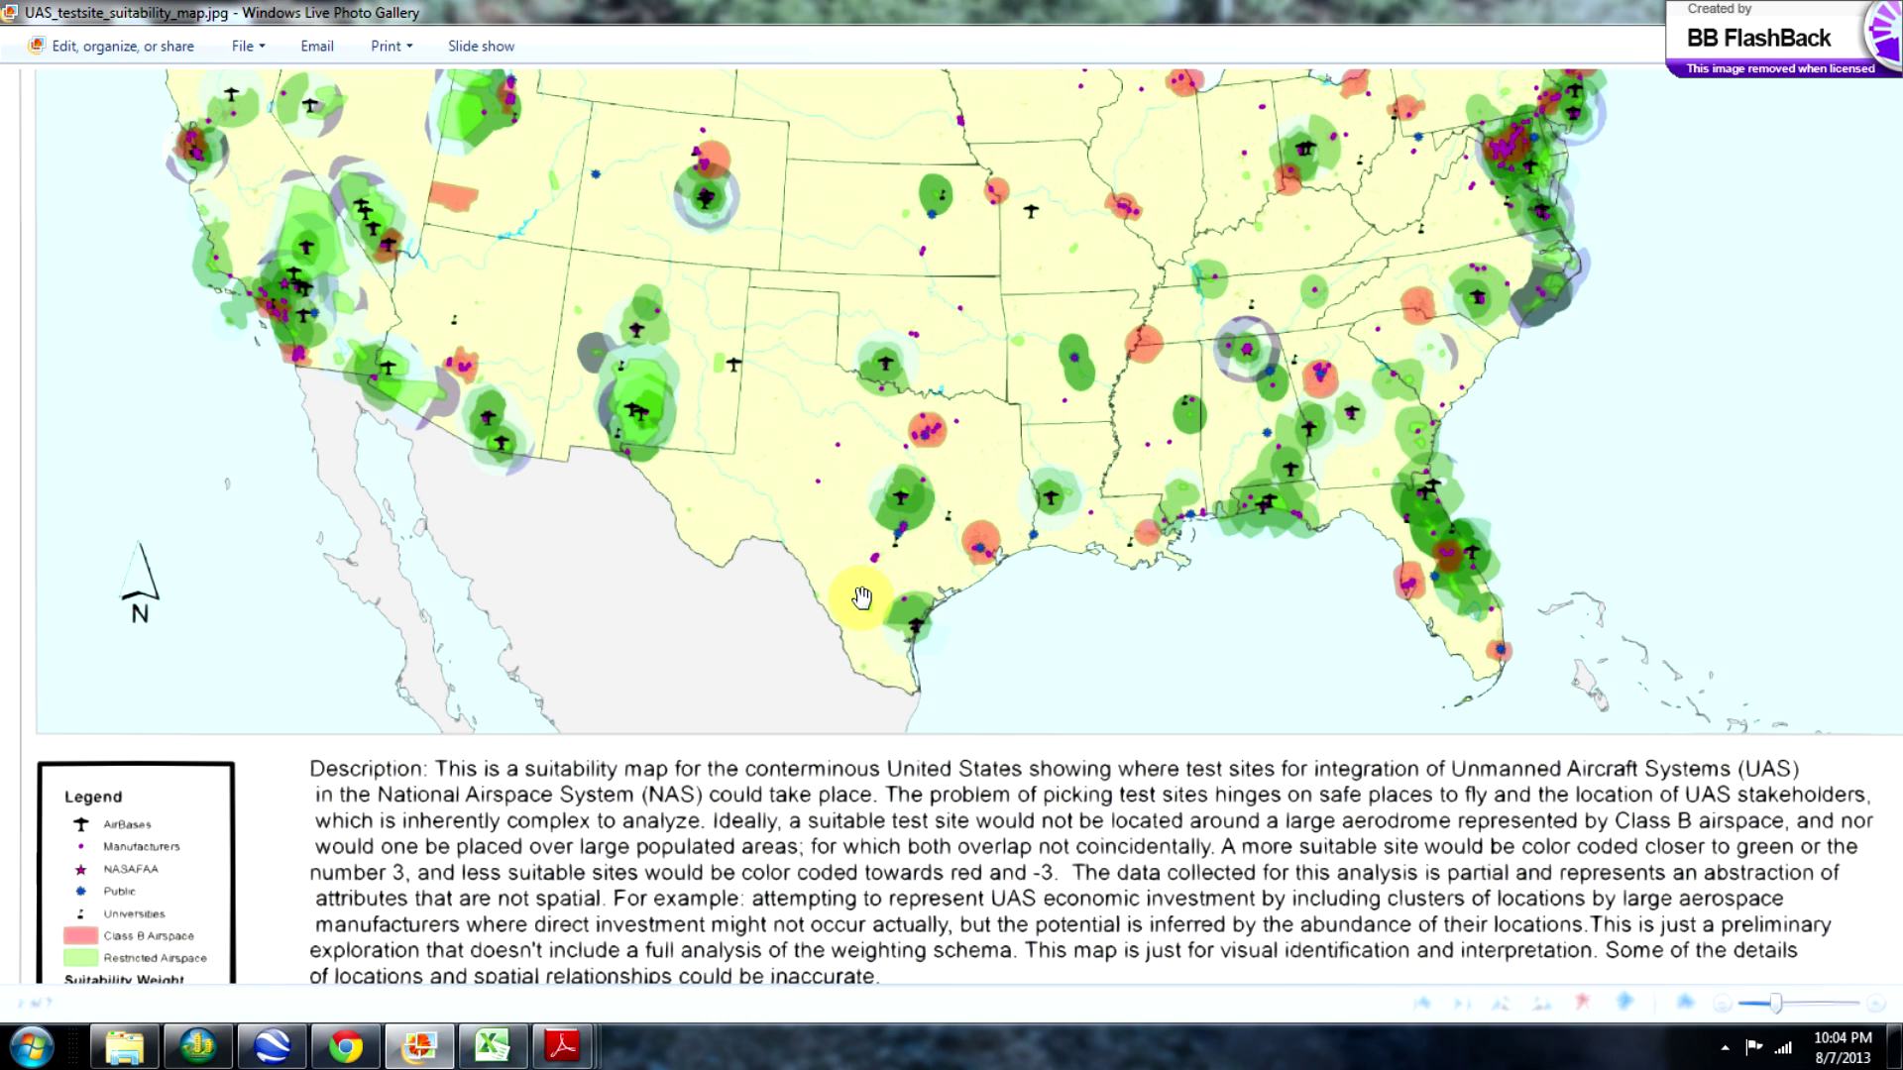
scroll(857, 585, "down", 1)
scroll(857, 585, "down", 1)
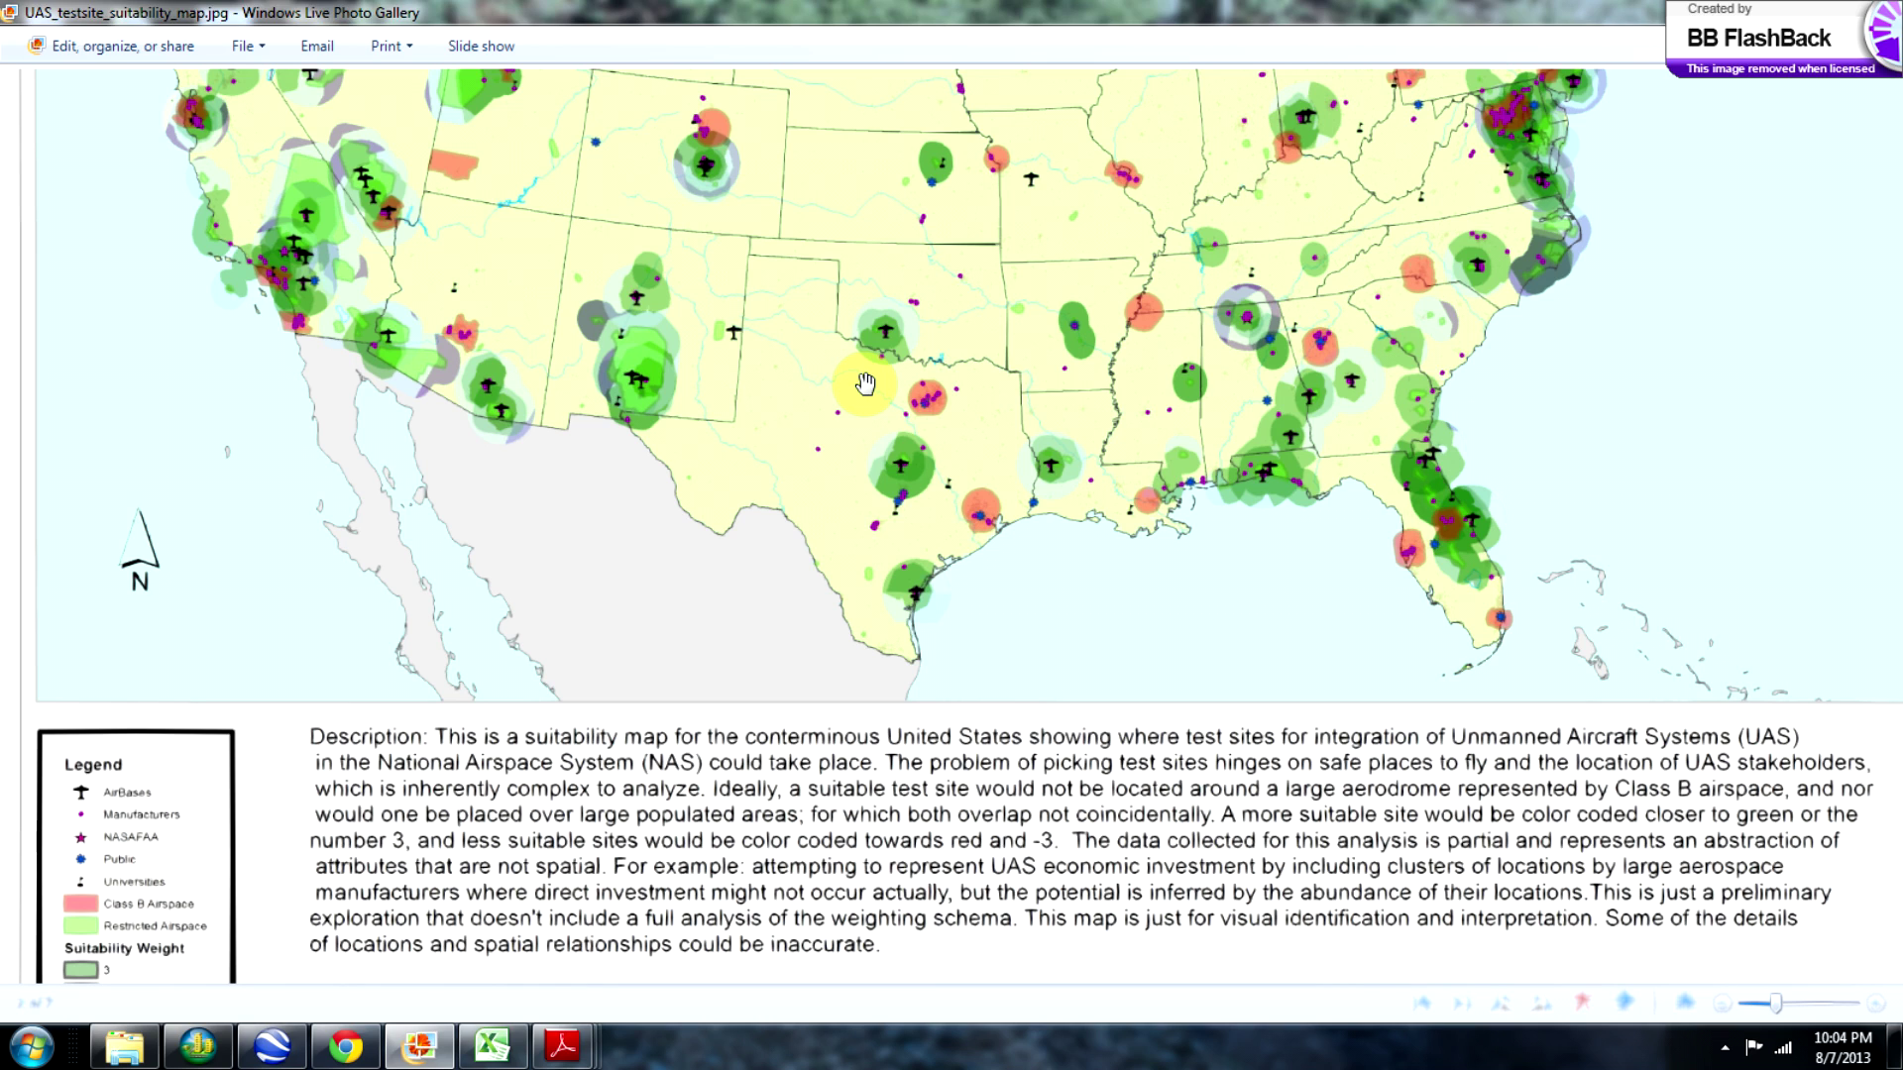
scroll(865, 383, "up", 2)
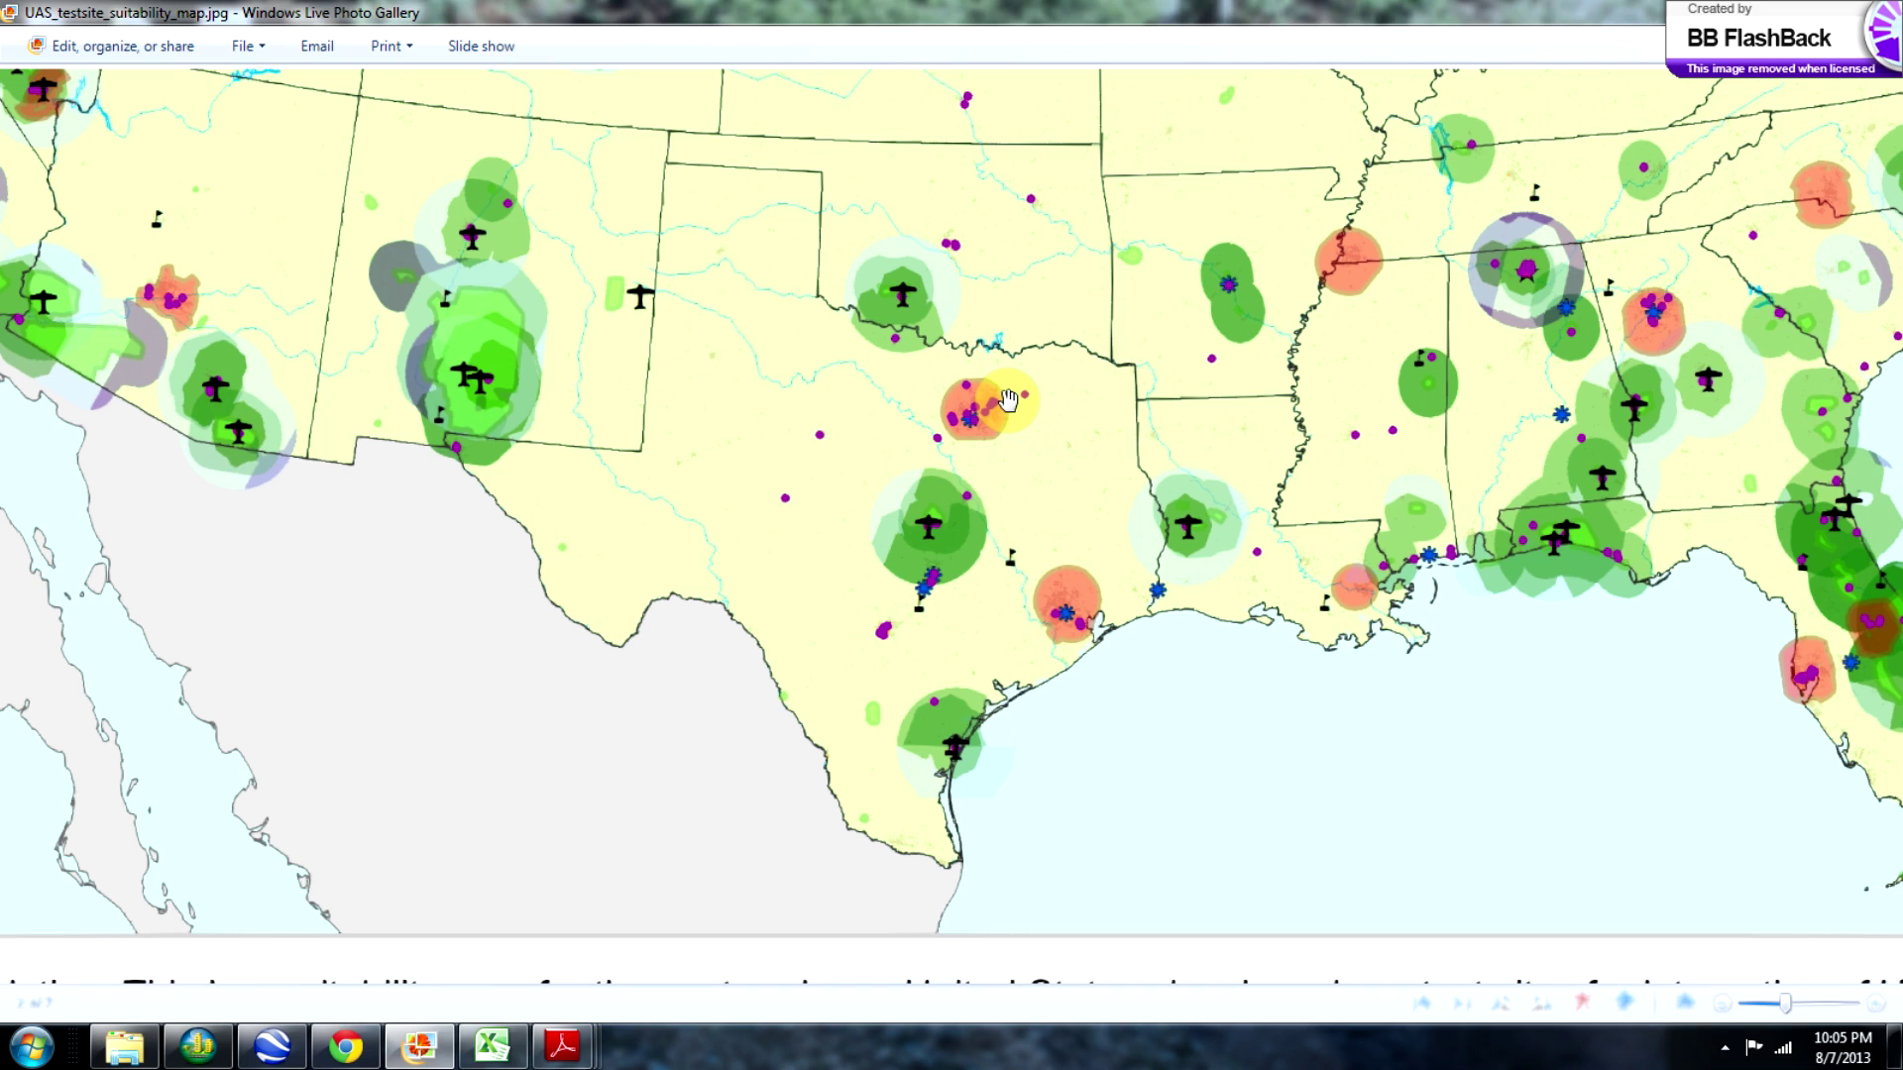
left_click_drag(751, 424, 819, 564)
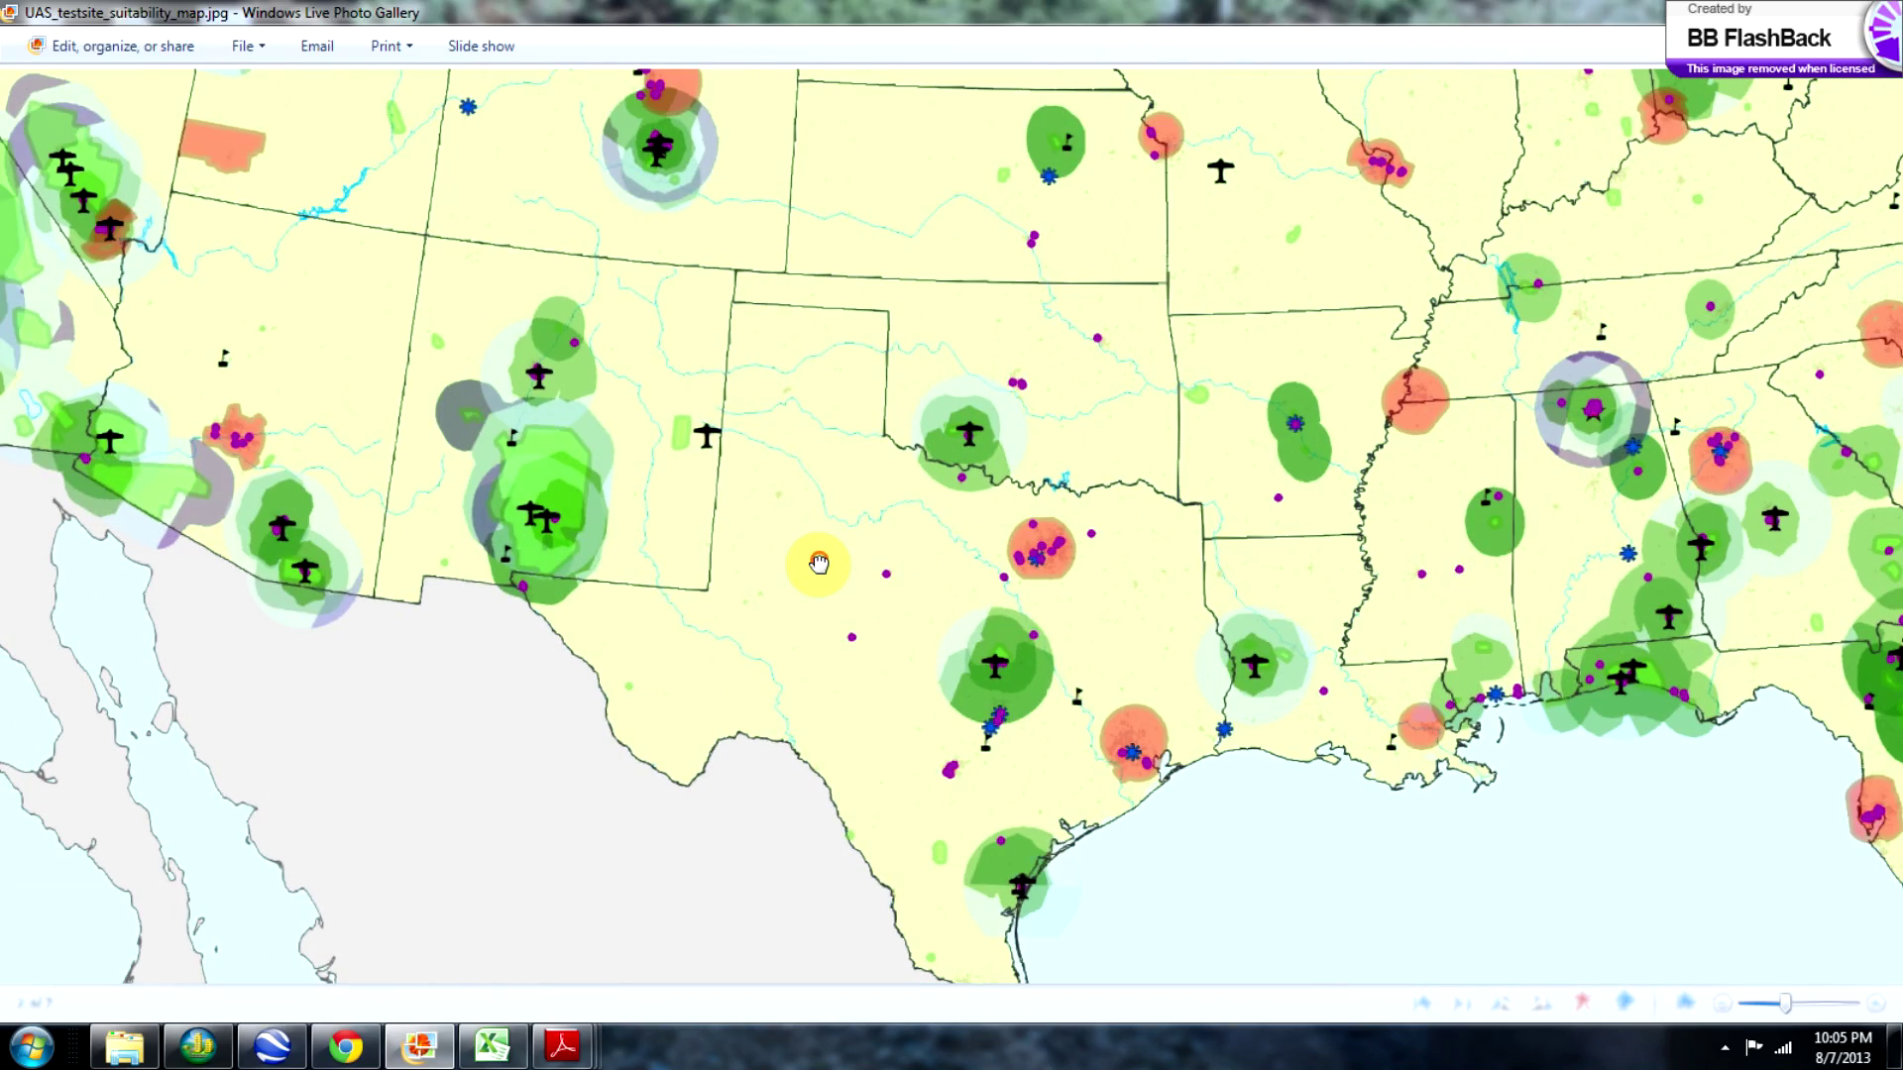
scroll(942, 500, "down", 3)
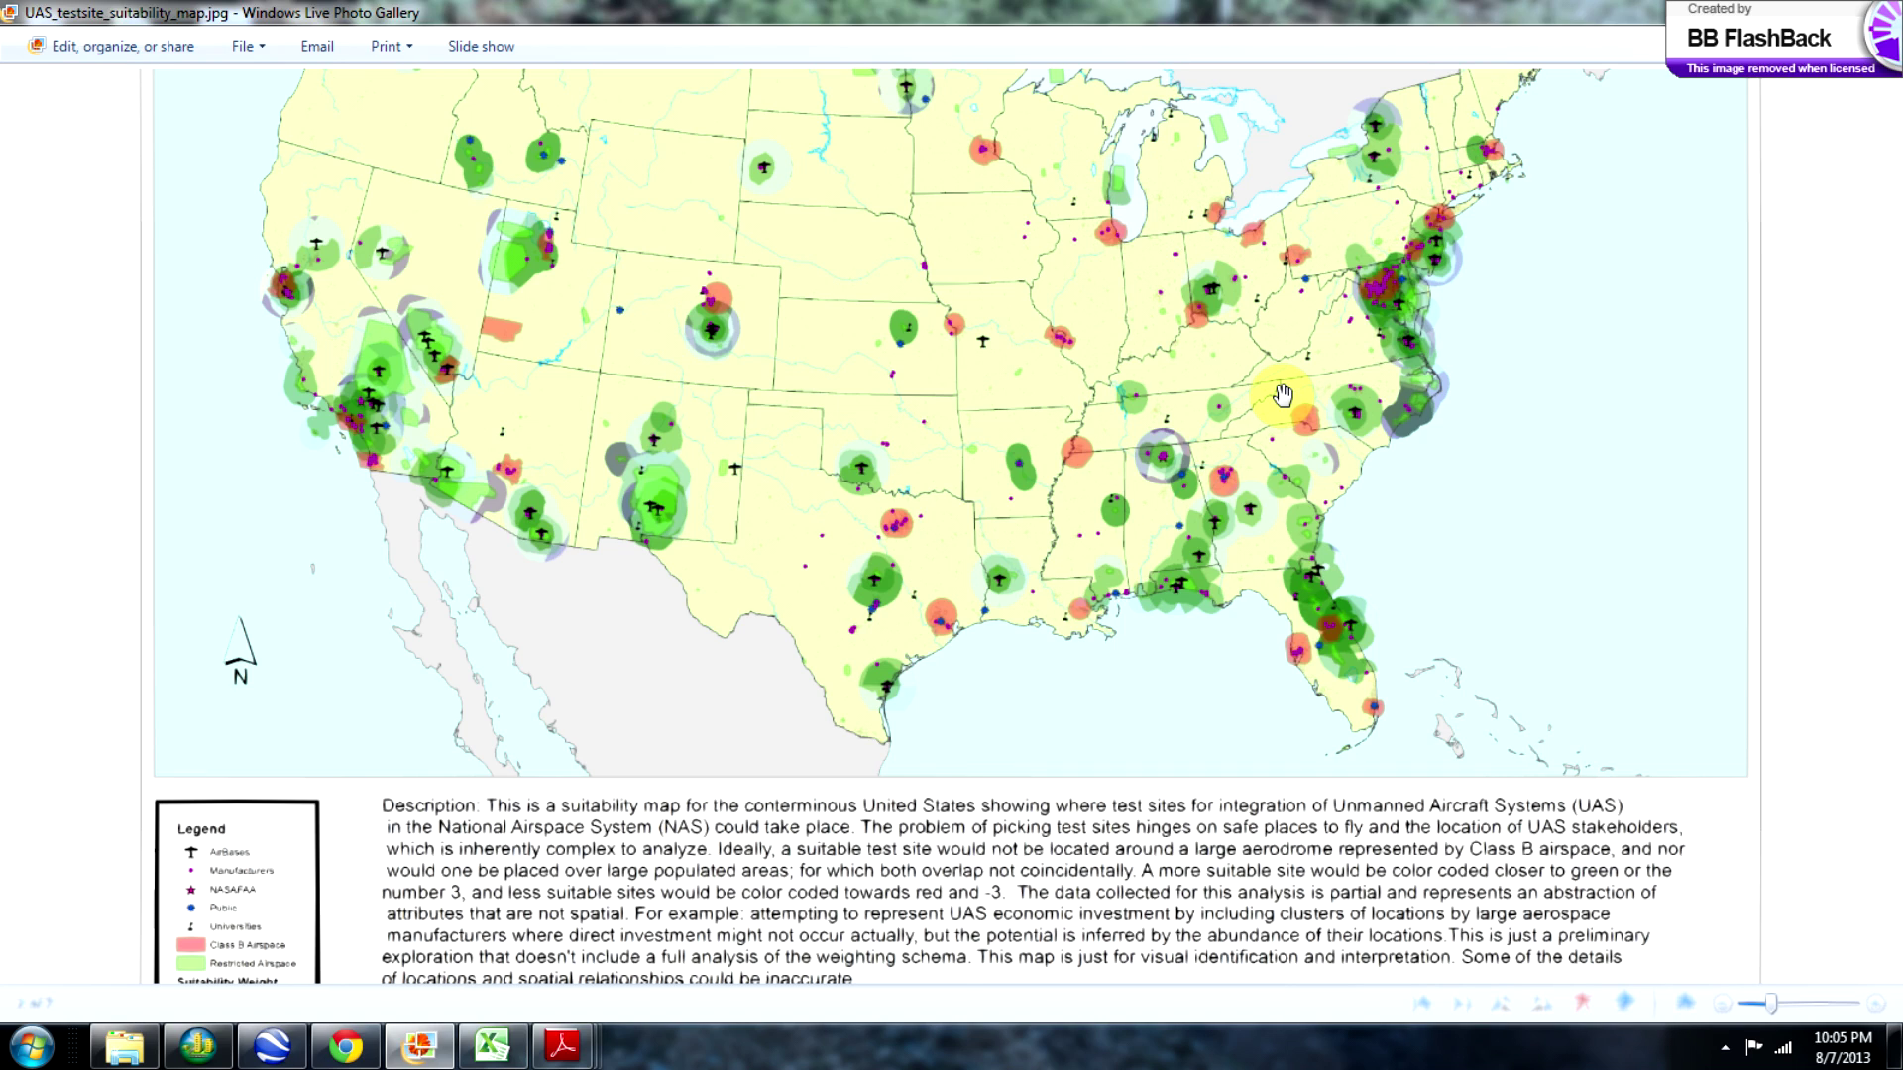
scroll(1282, 394, "down", 2)
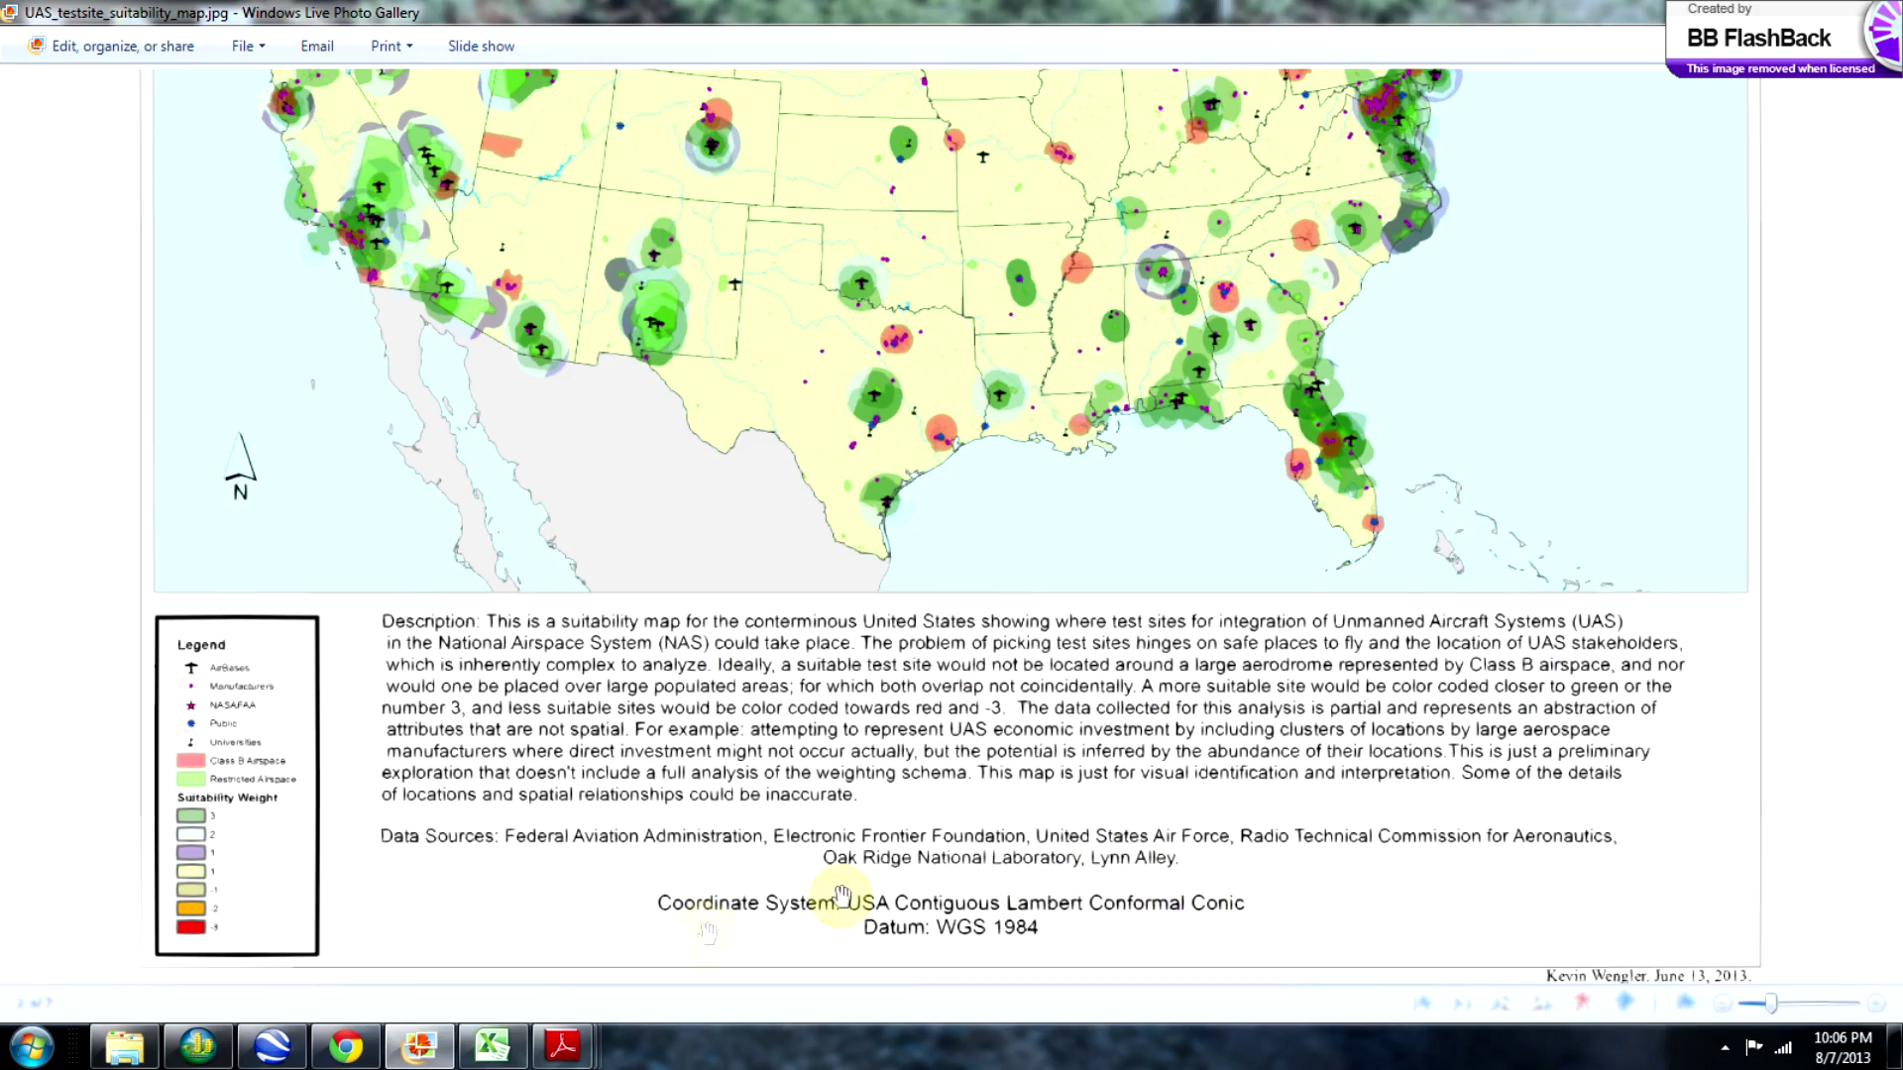
Switch to Google Earth and bring the study's airspace and stakeholder data around Las Vegas and Arizona into close view.
left_click(272, 1047)
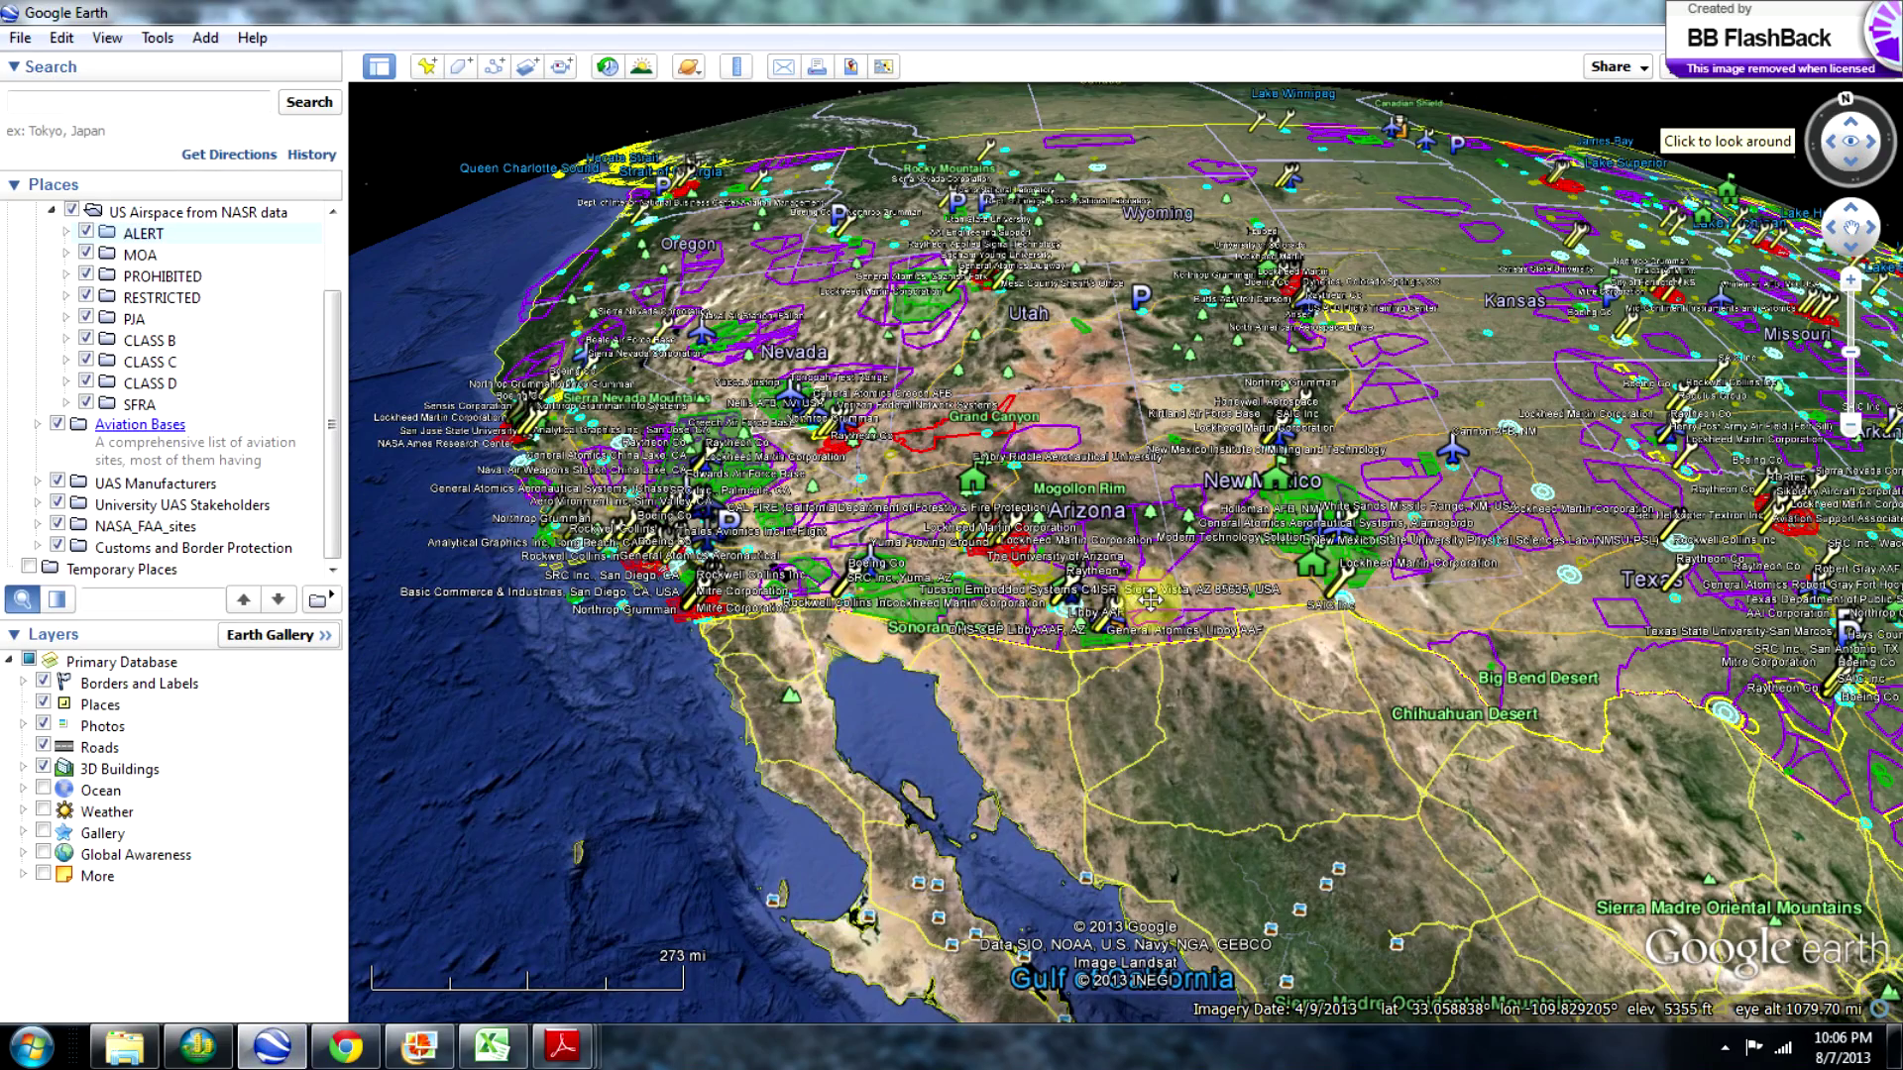
left_click_drag(1365, 594, 1135, 688)
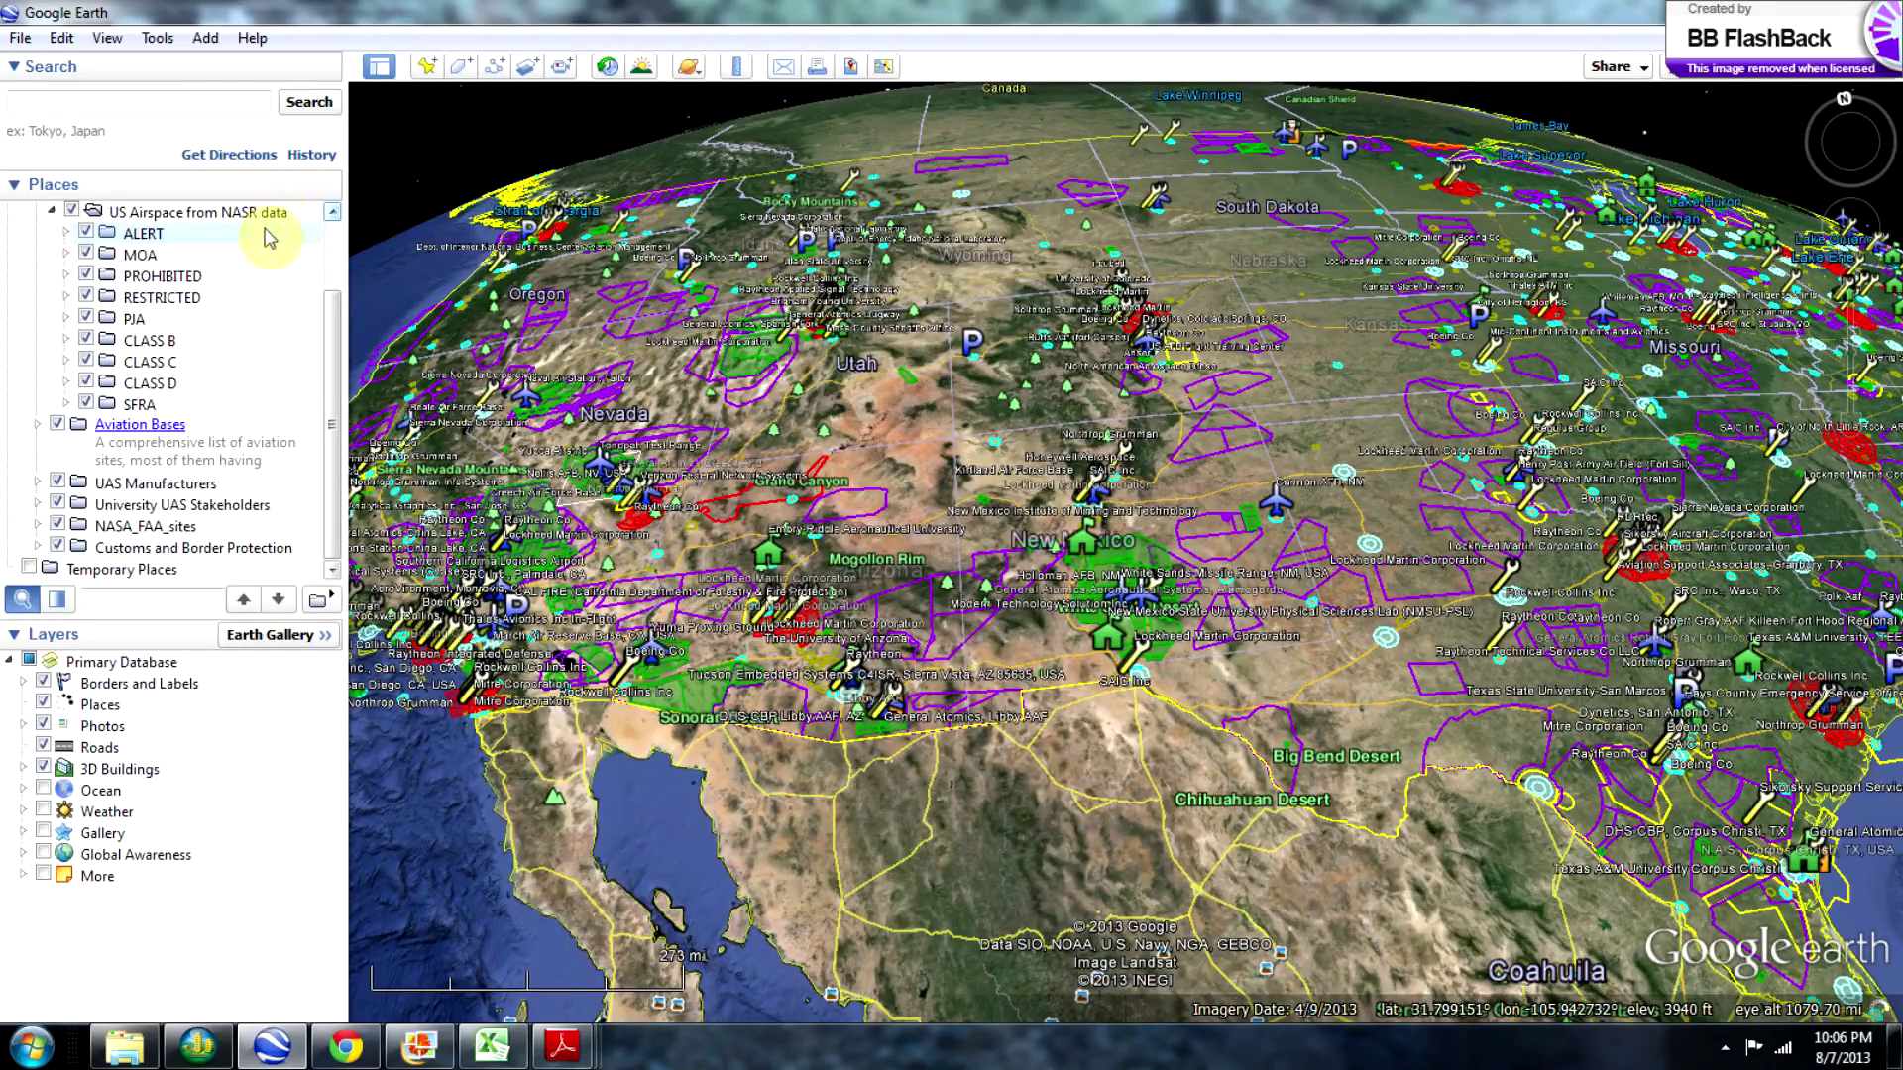
scroll(332, 339, "up", 1)
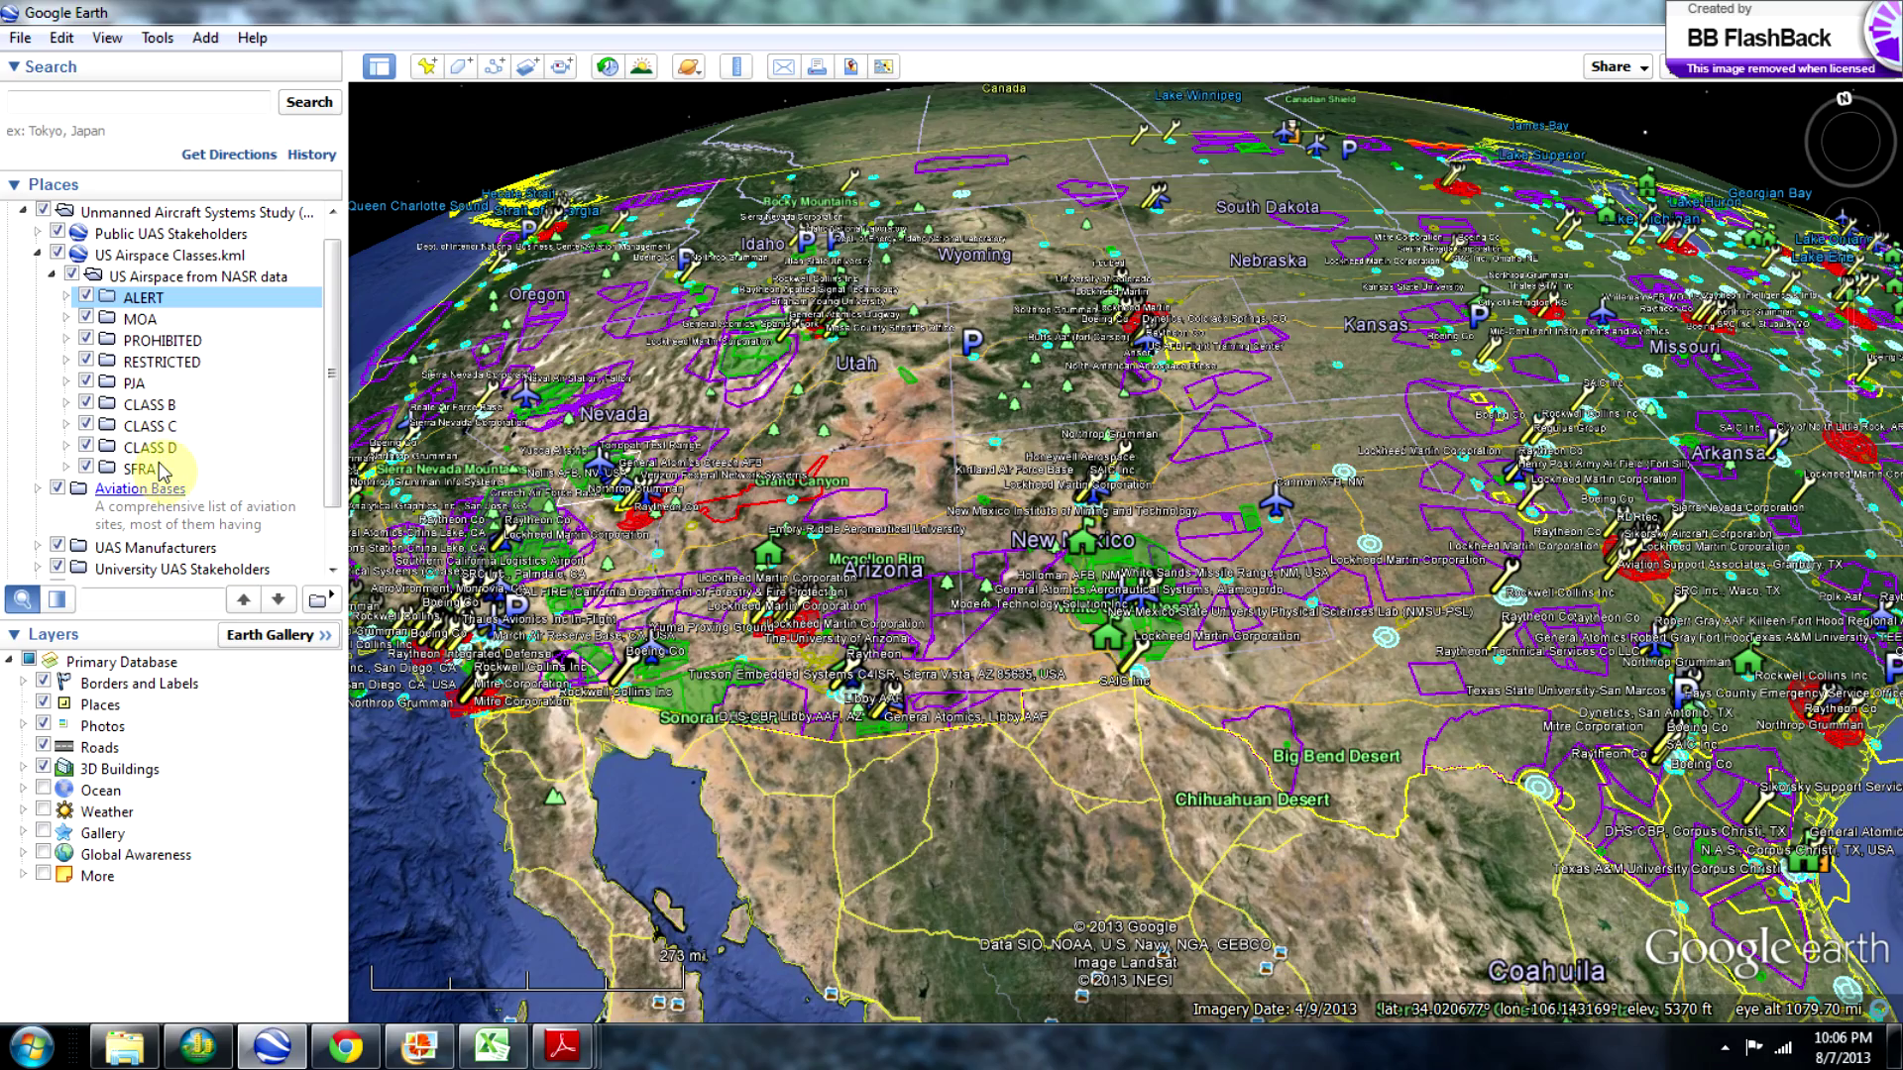
left_click_drag(835, 426, 966, 394)
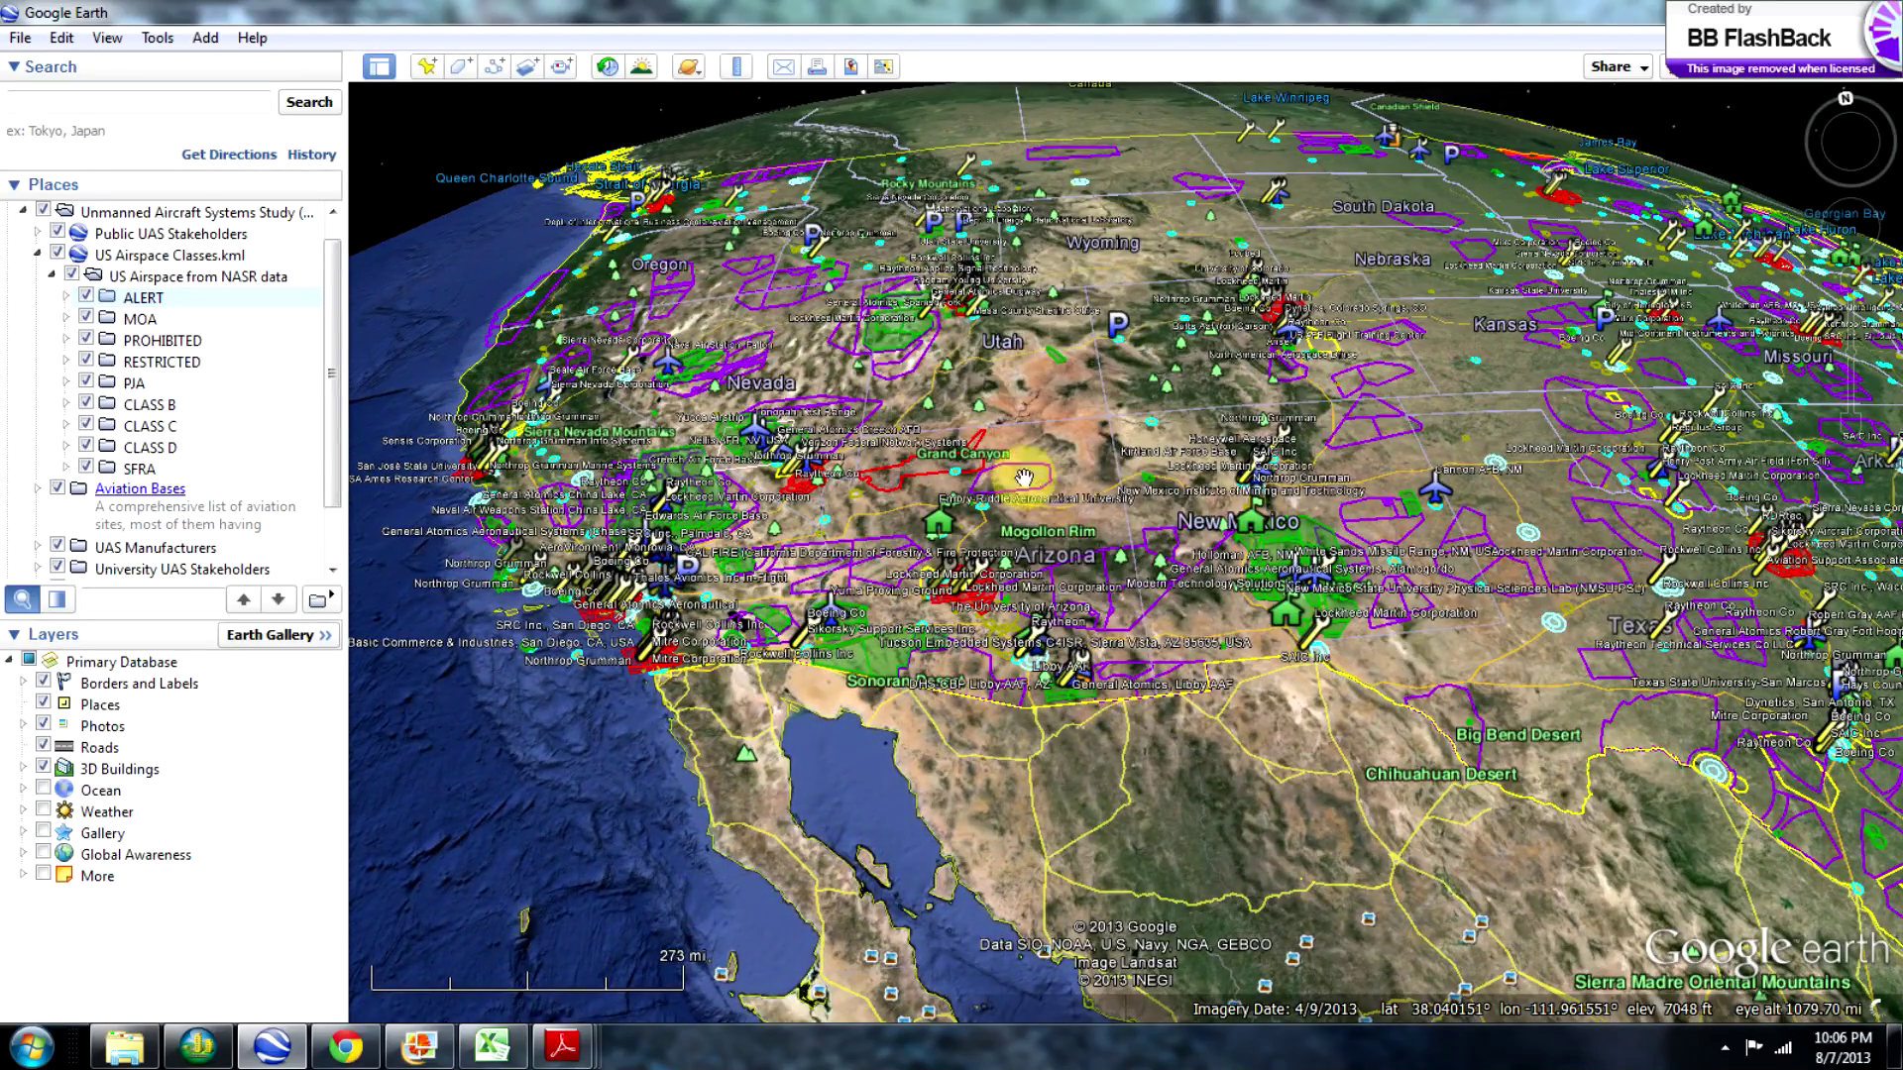
double_click(871, 500)
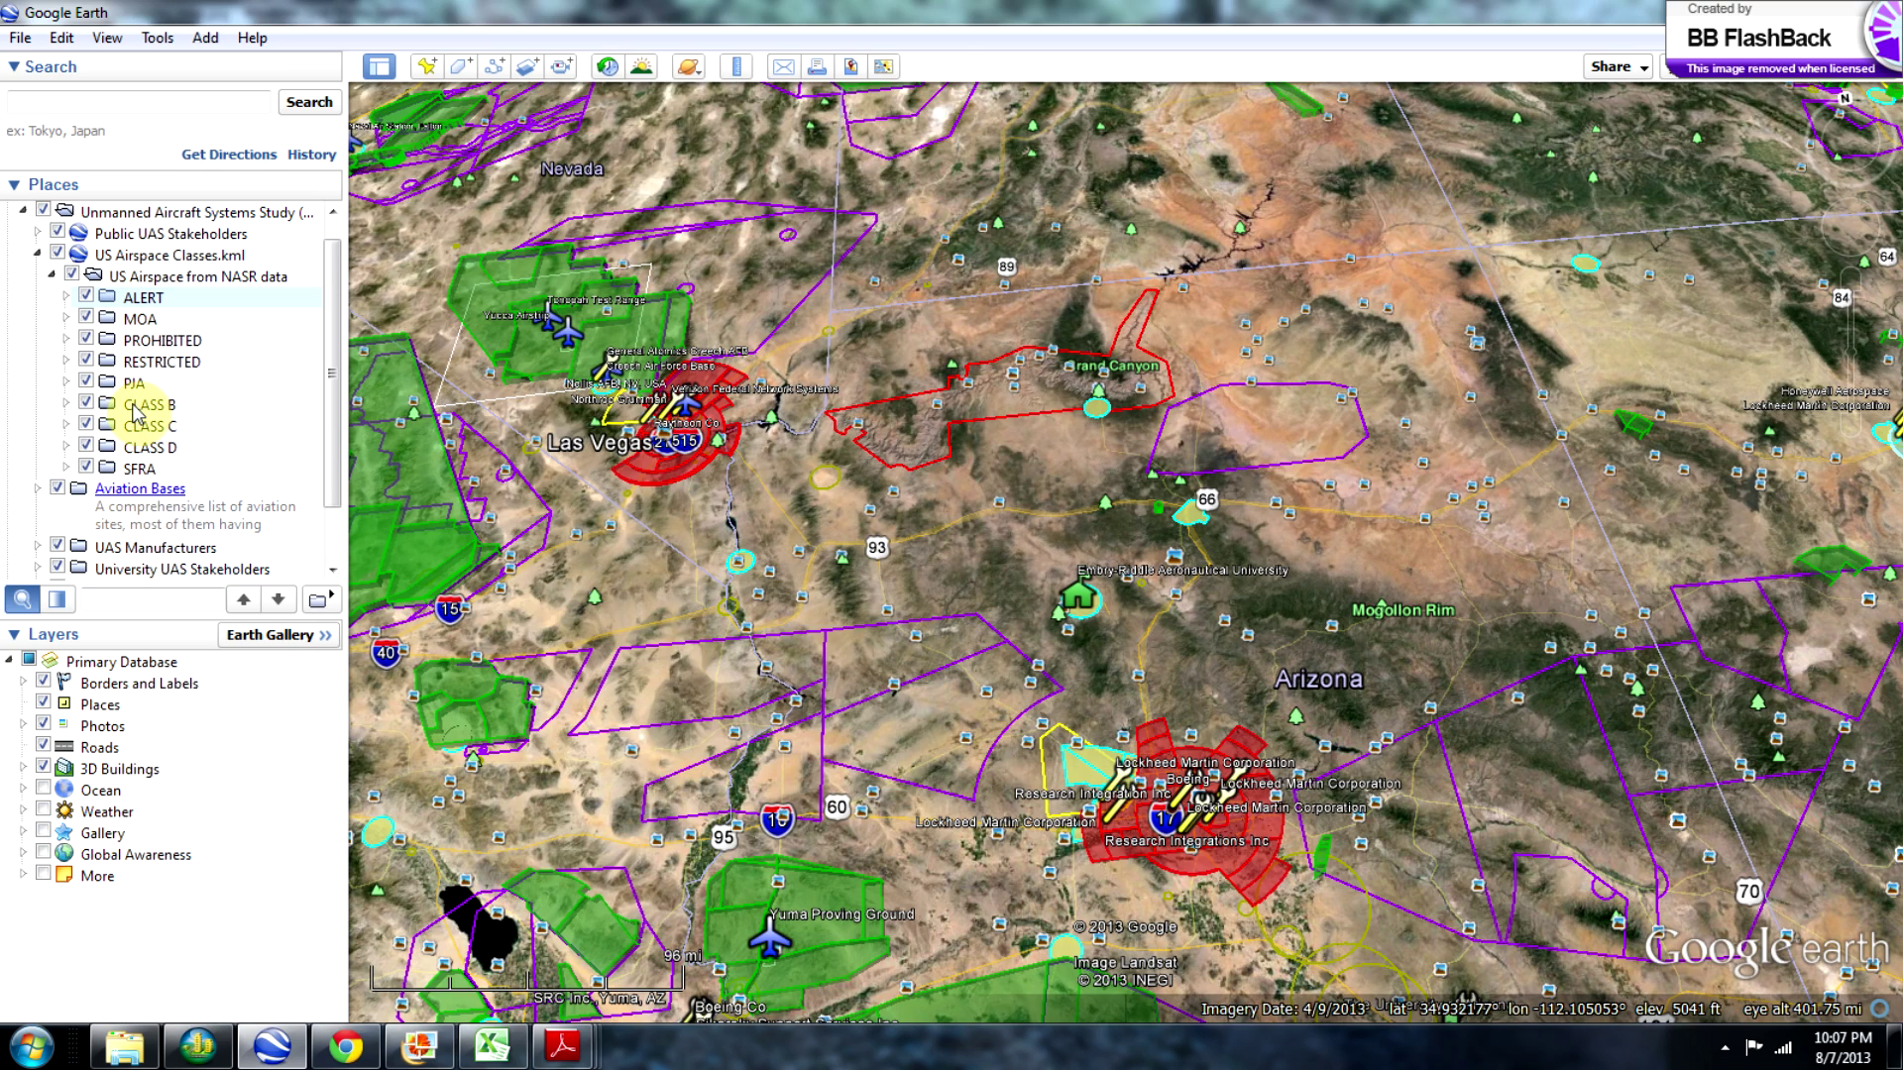
Hide the CLASS C, CLASS D, SFRA, PJA, PROHIBITED, MOA and ALERT airspace layers, keeping only RESTRICTED and CLASS B shown.
left_click(86, 426)
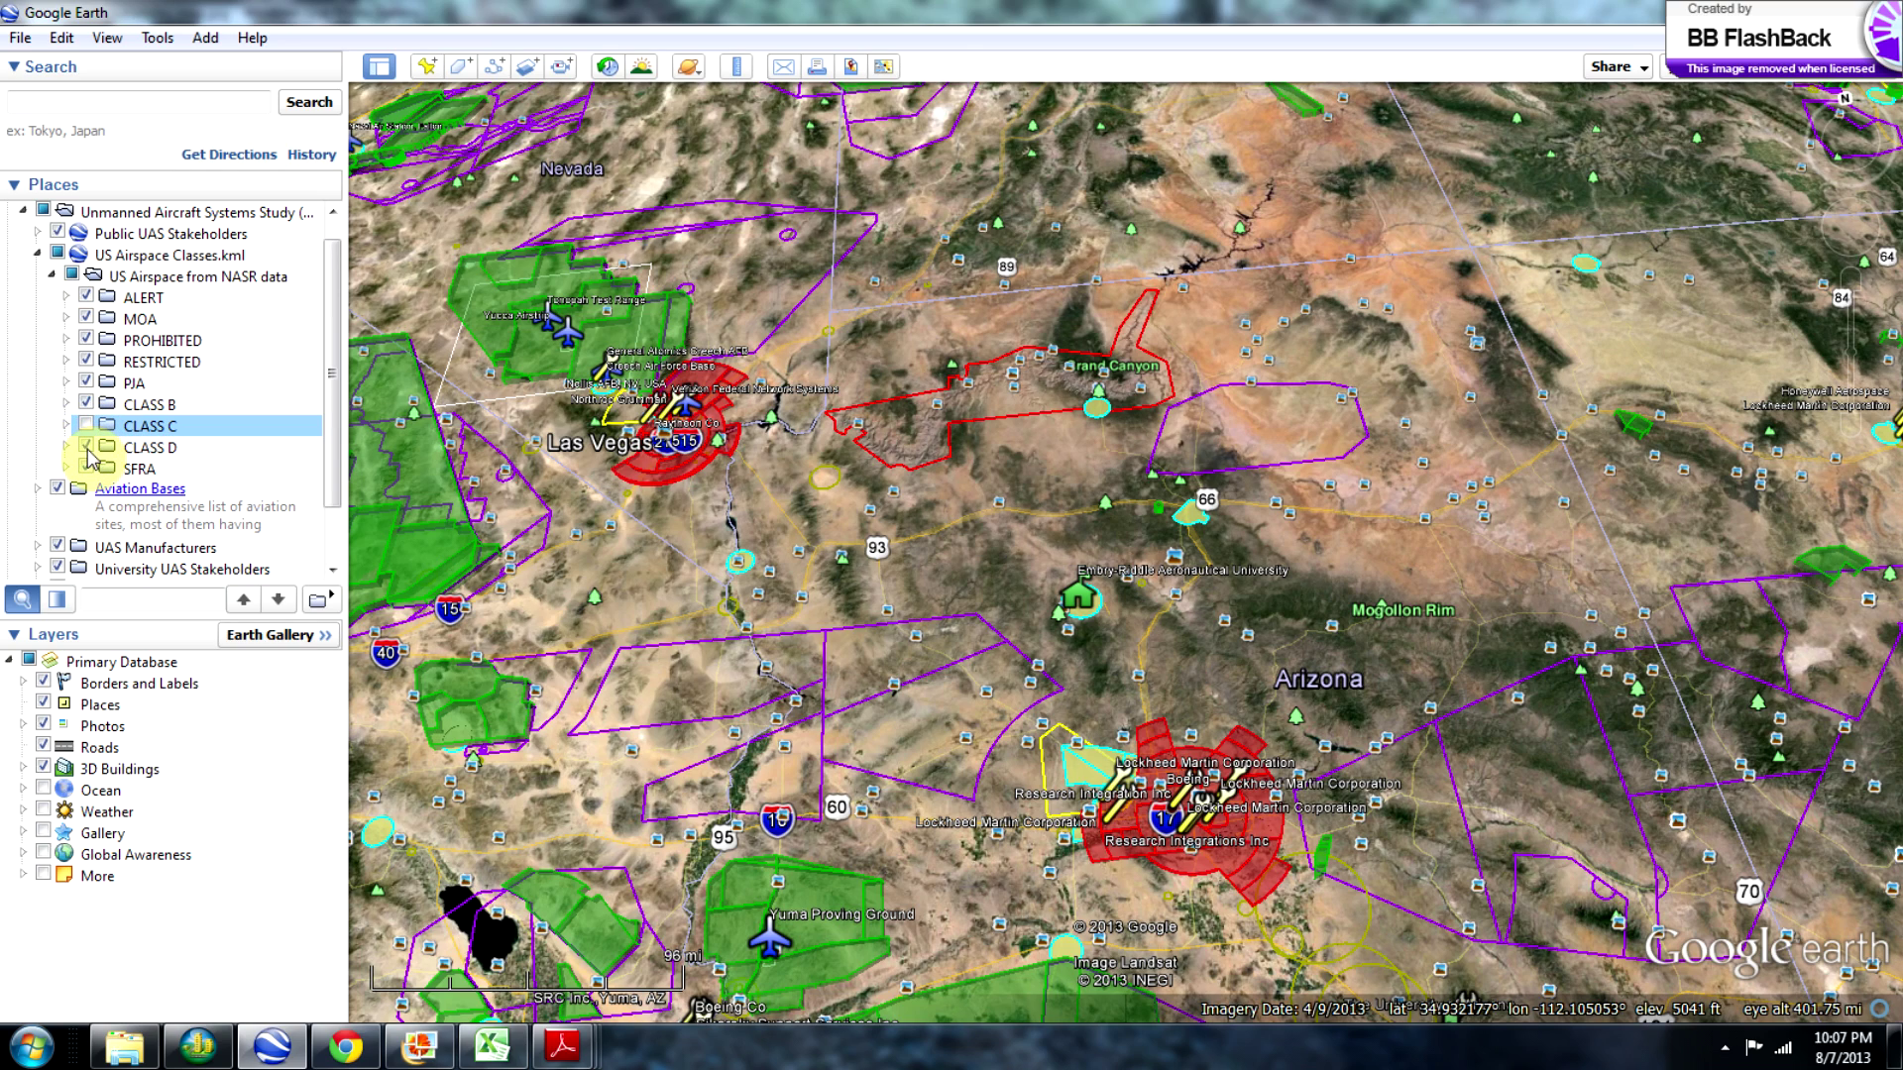
left_click(87, 447)
left_click(87, 467)
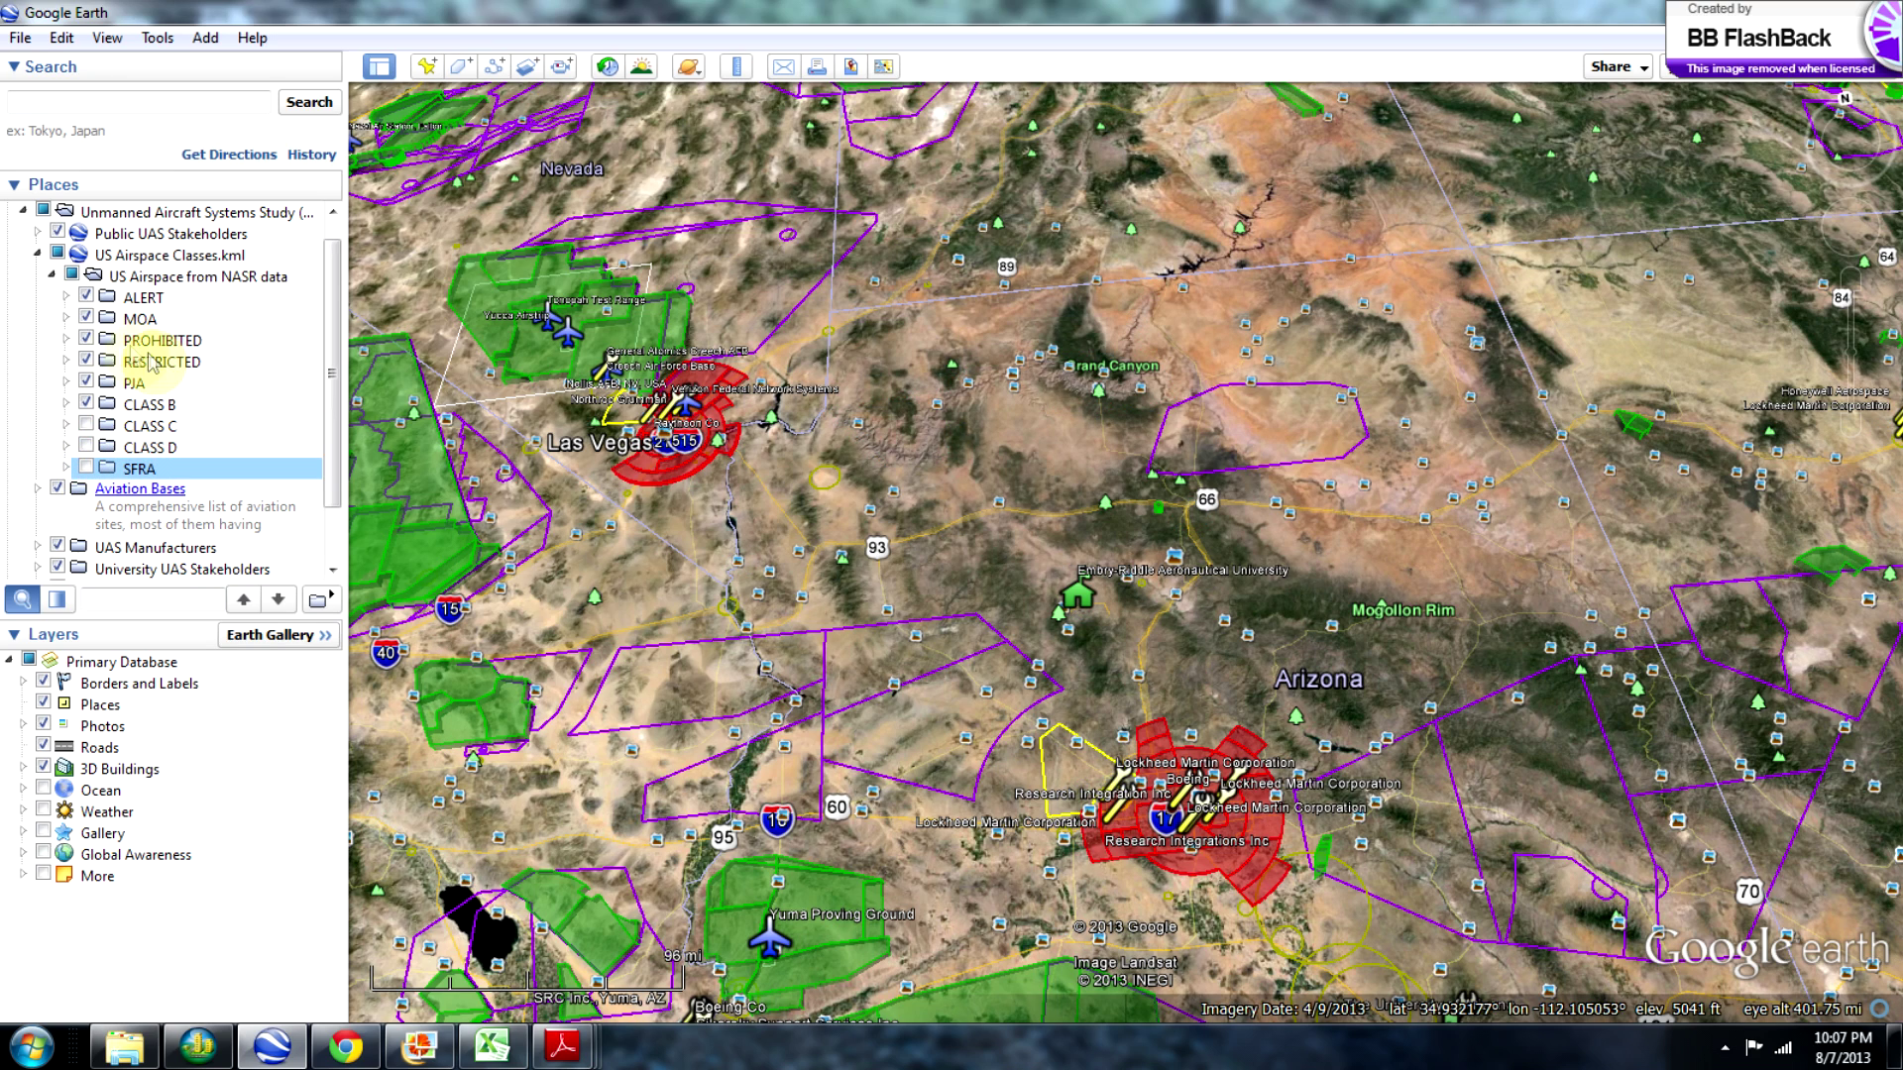
left_click(87, 361)
left_click(87, 361)
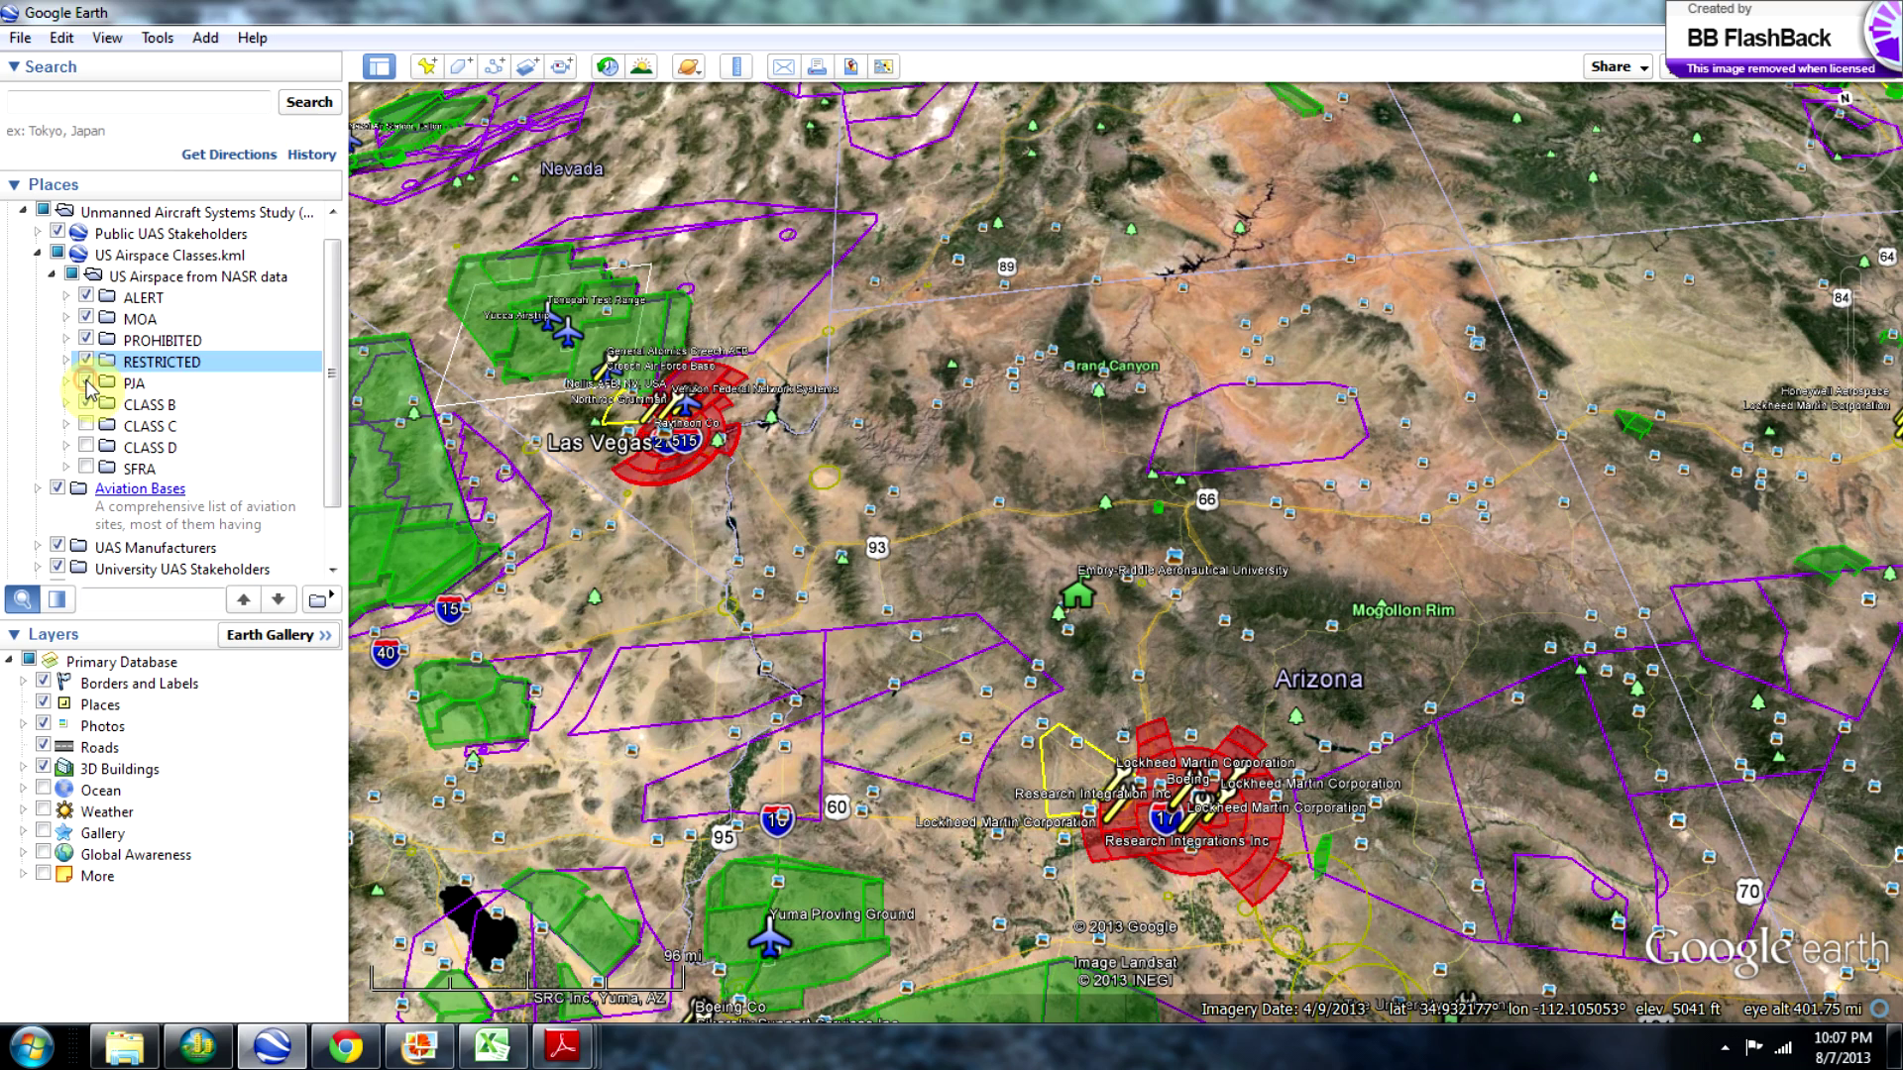
left_click(86, 384)
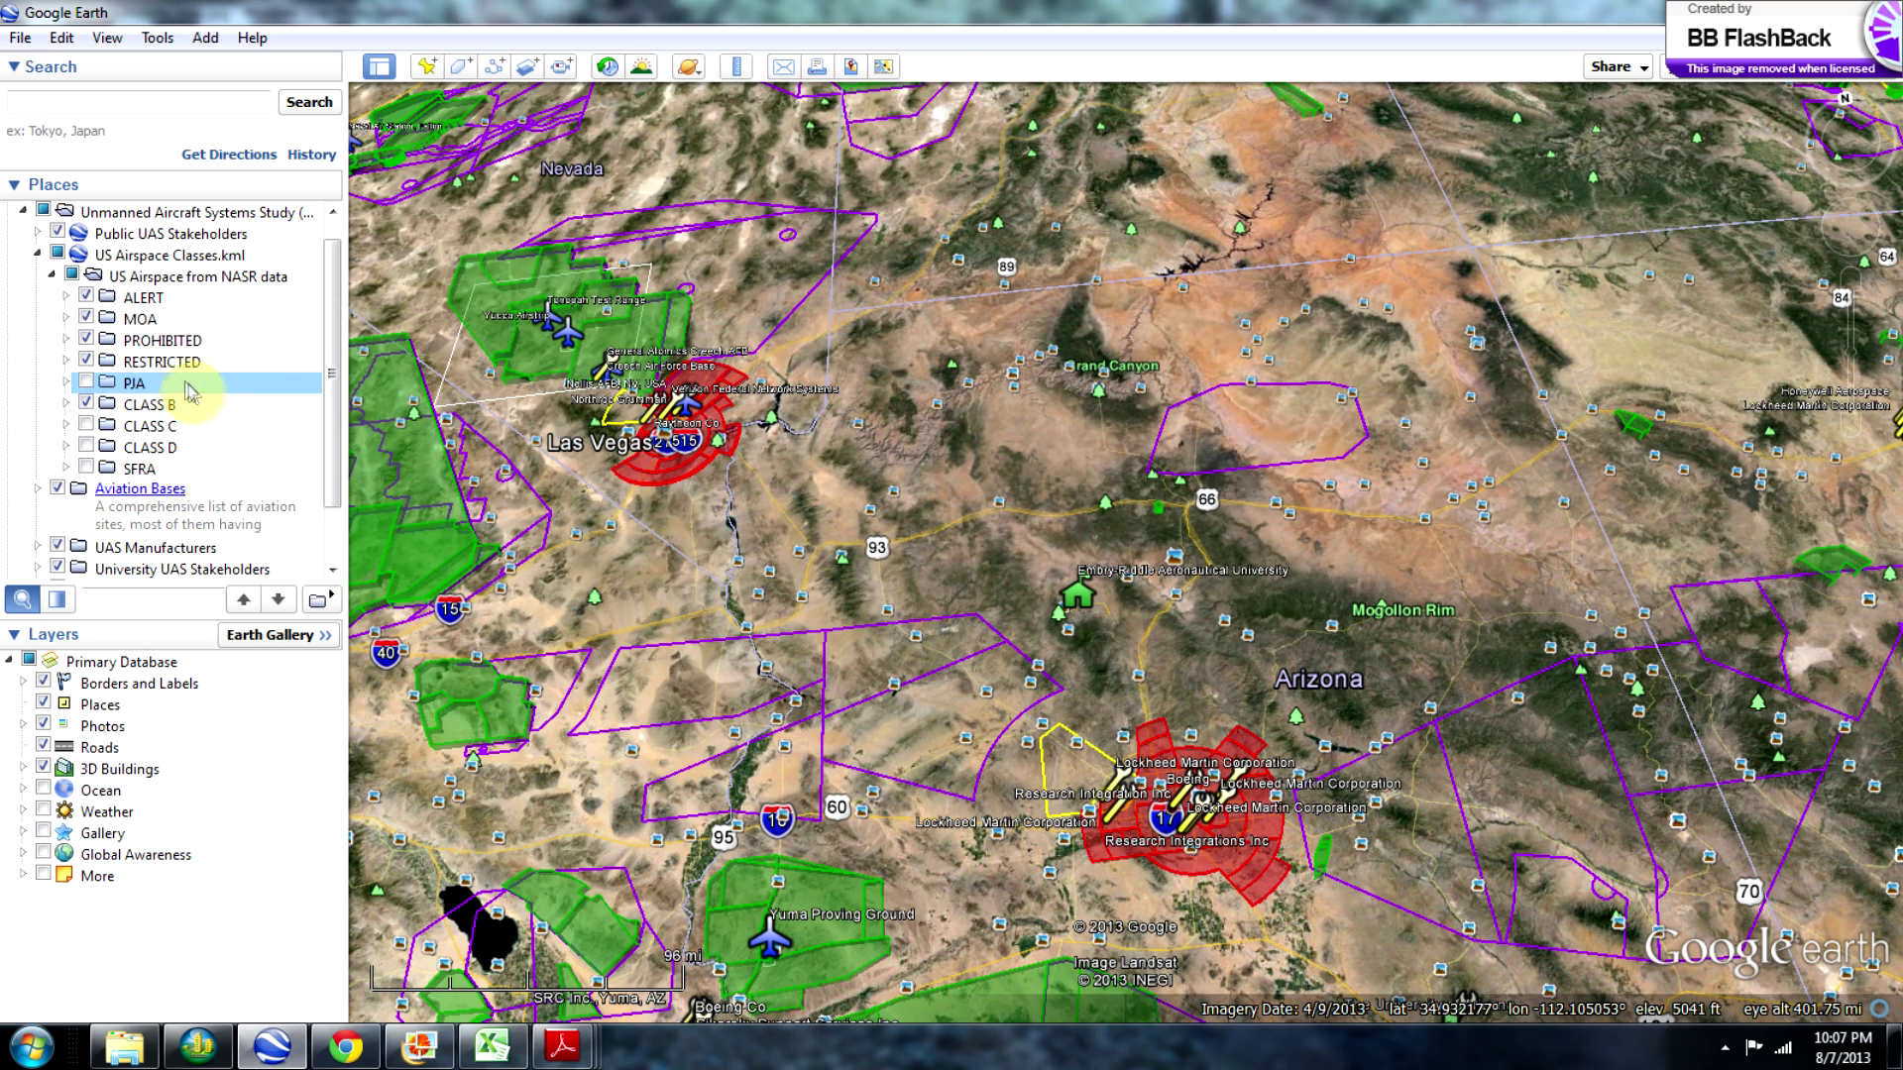
left_click(87, 340)
left_click(86, 318)
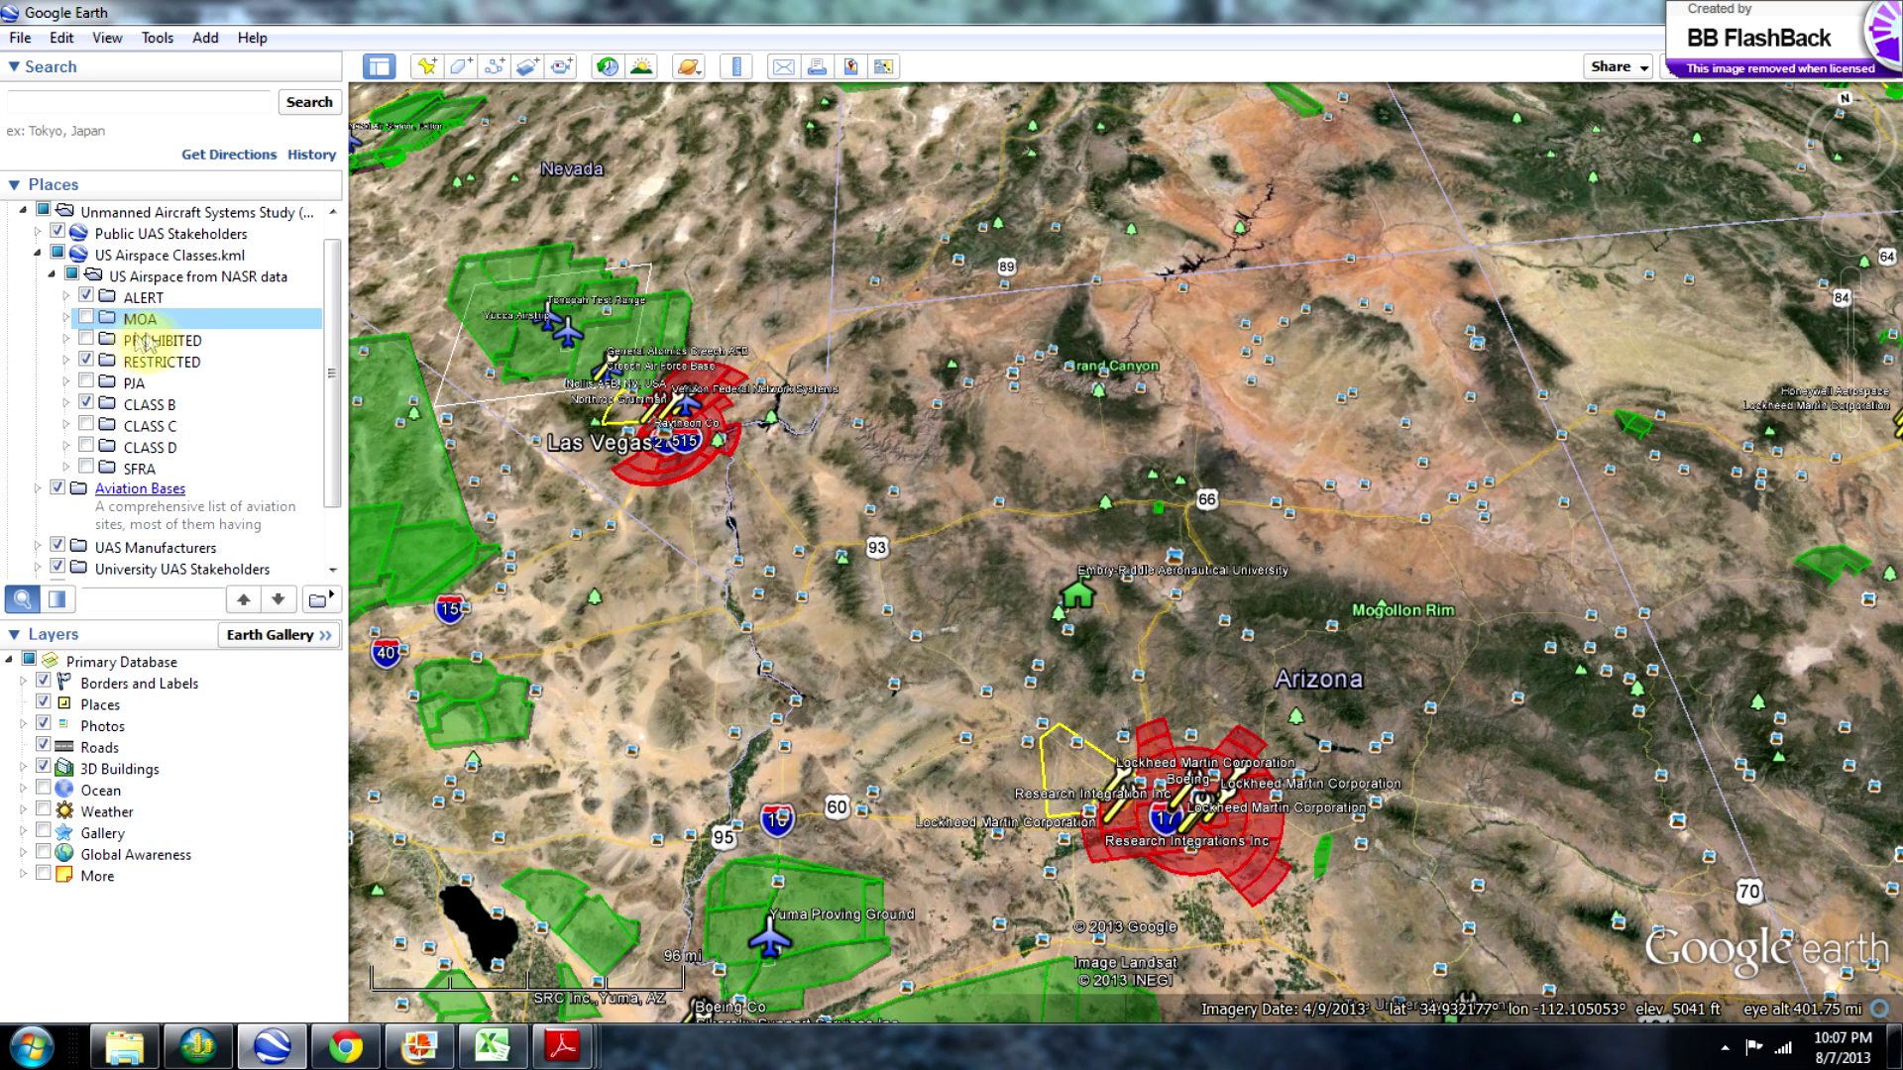
left_click(86, 296)
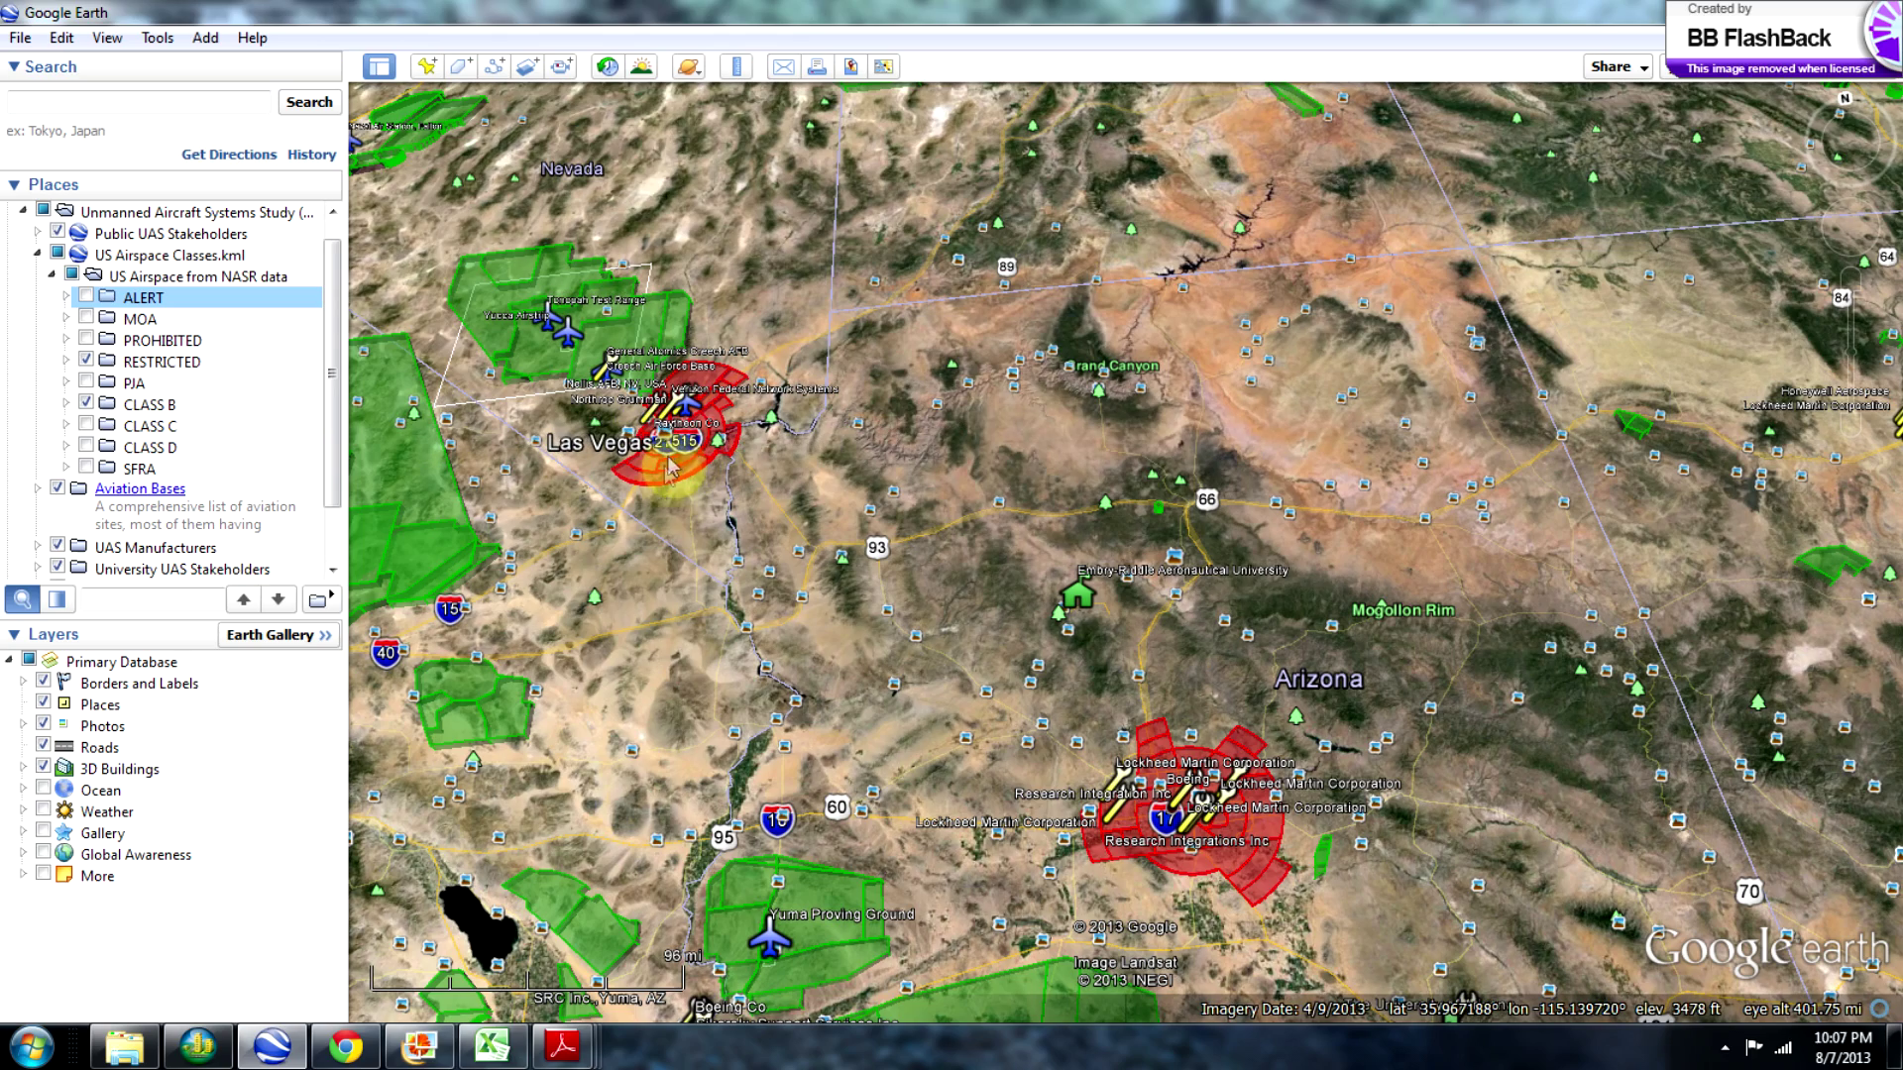
Survey the restricted and Class B airspace from the Las Vegas area out to the central United States.
left_click_drag(670, 469, 737, 483)
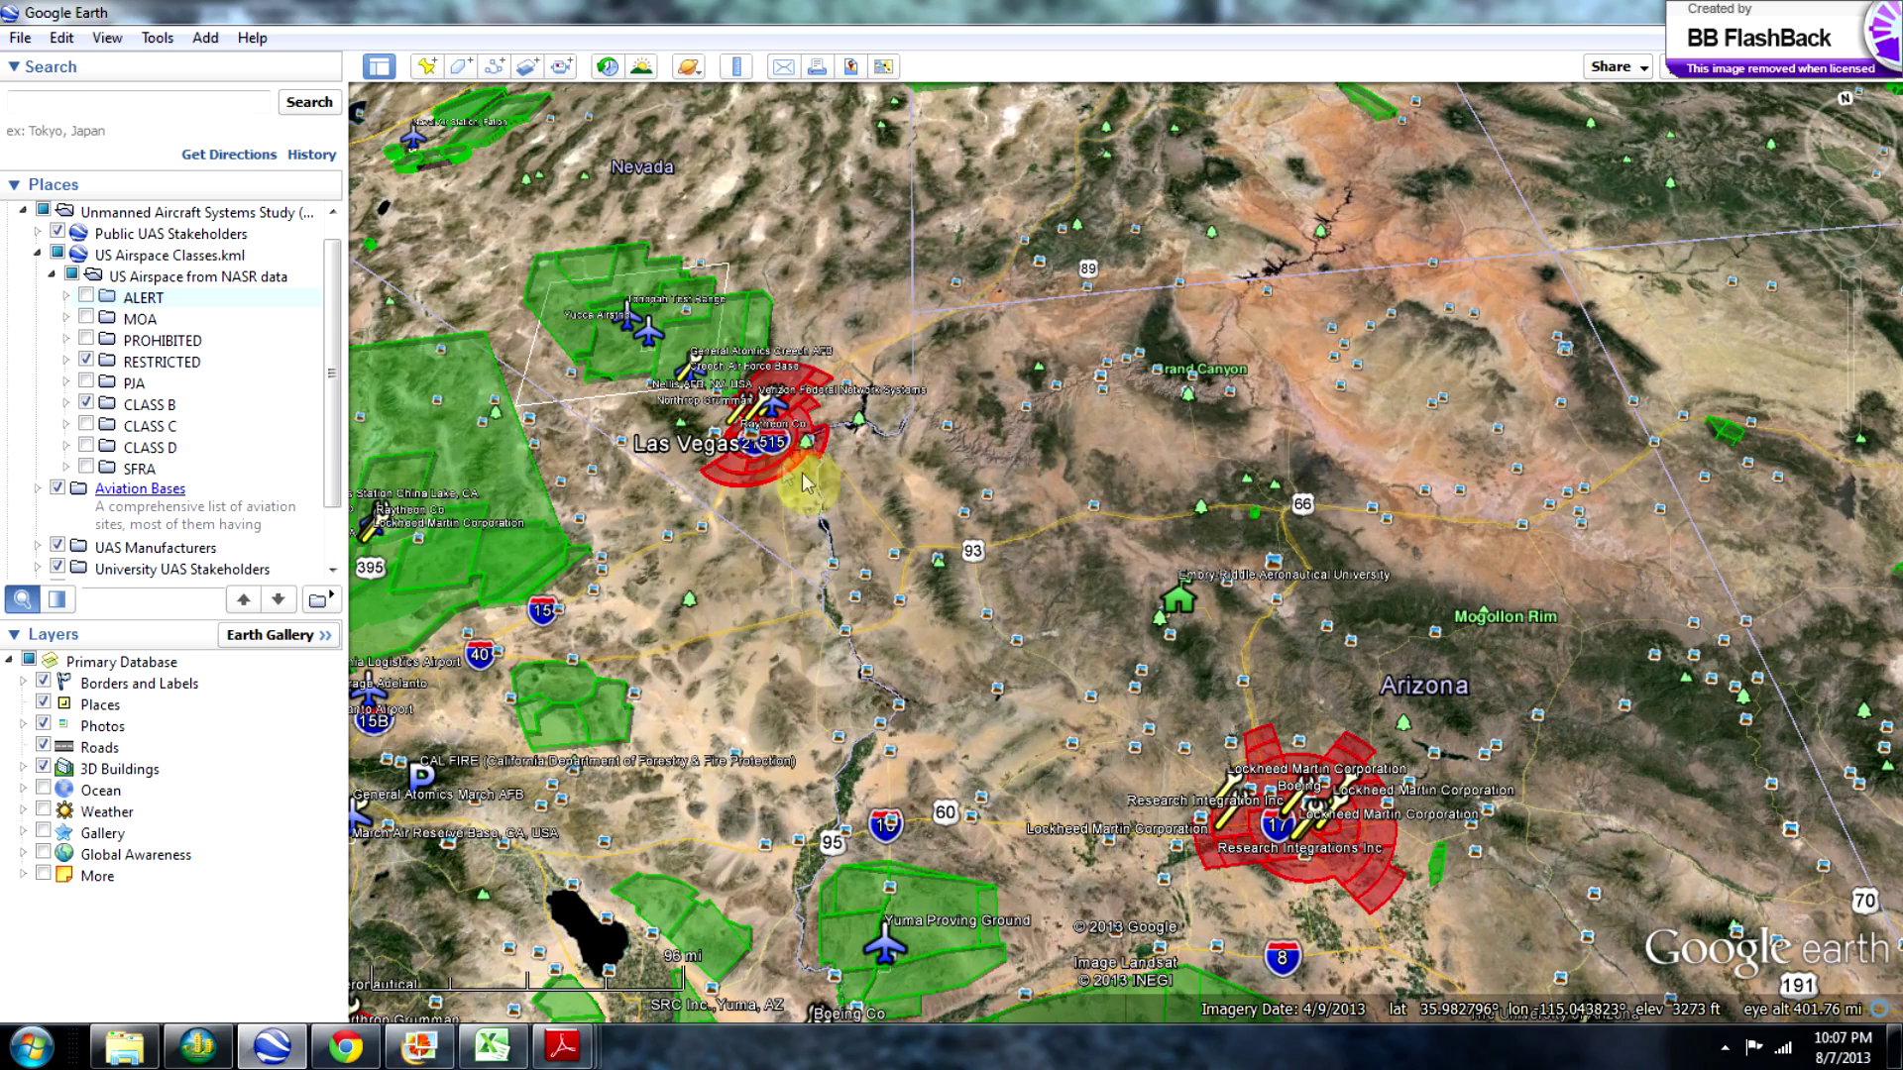
scroll(773, 462, "down", 5)
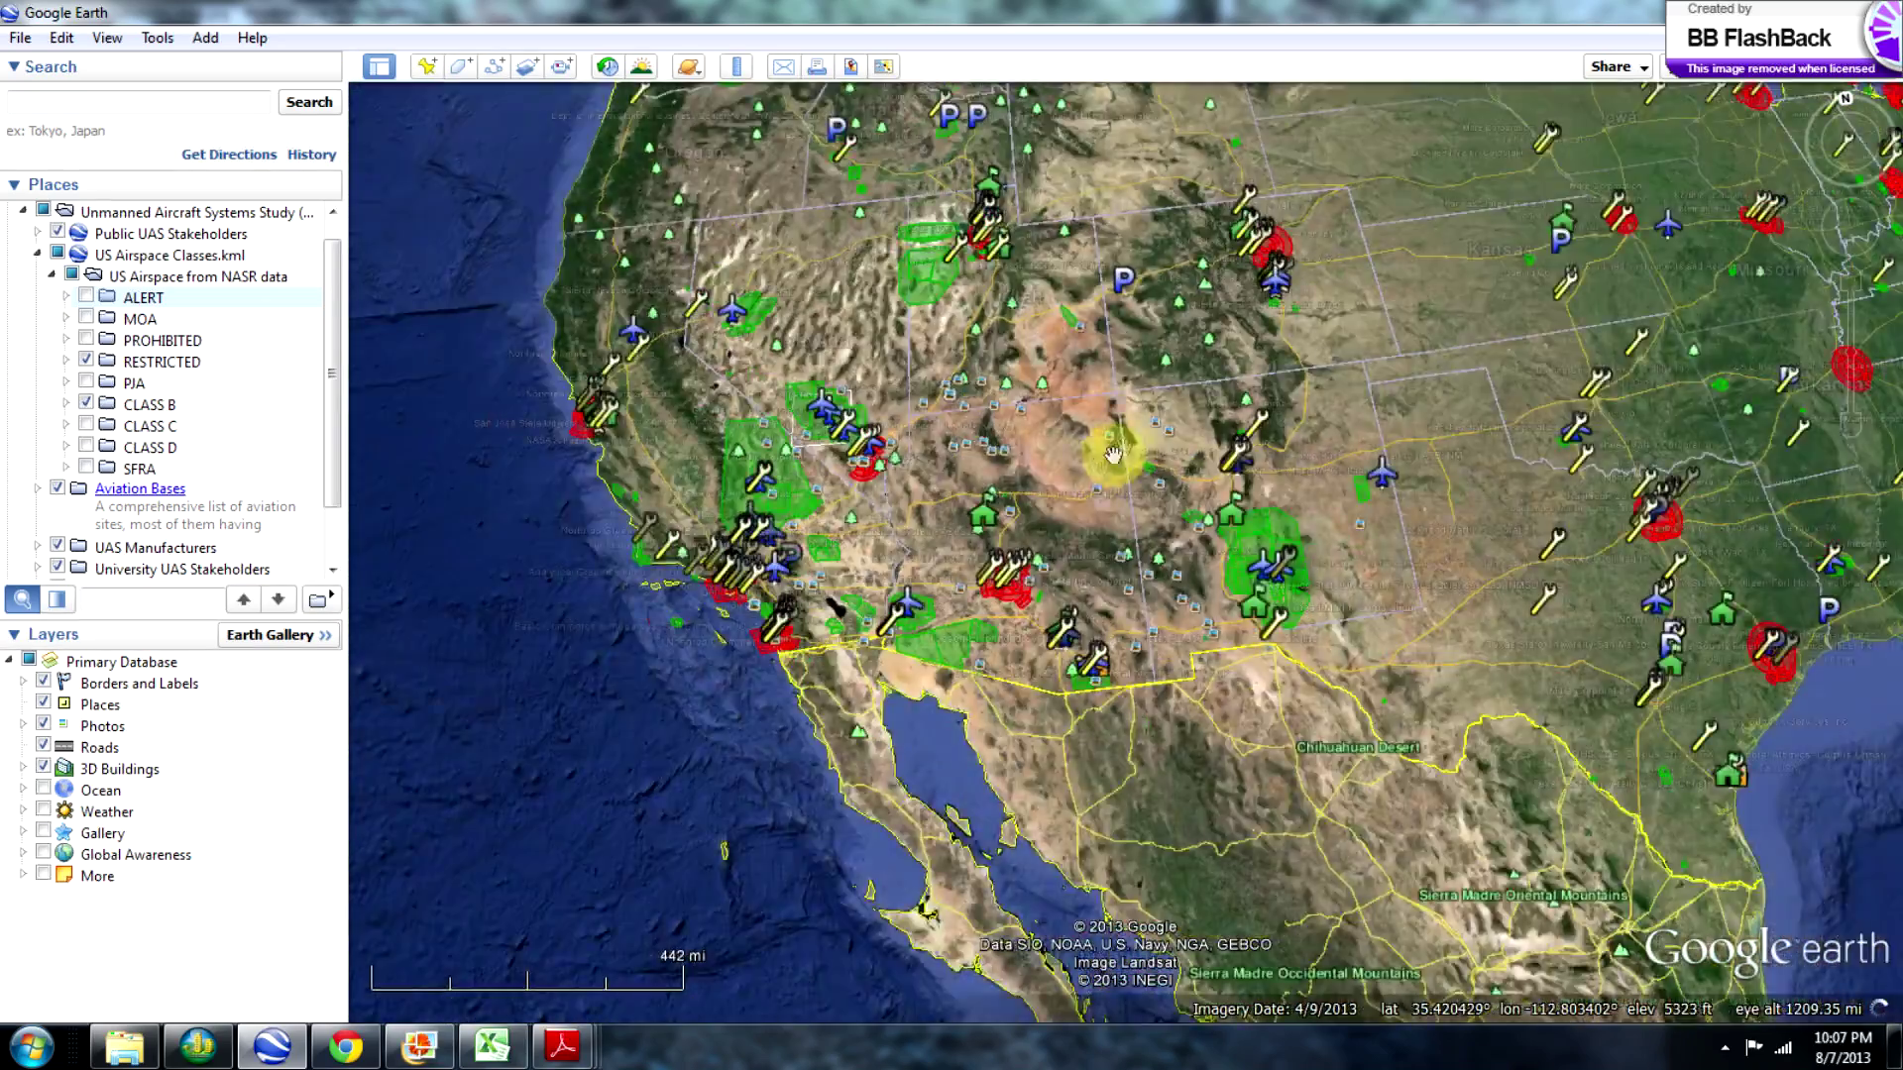
left_click_drag(1422, 496, 1024, 741)
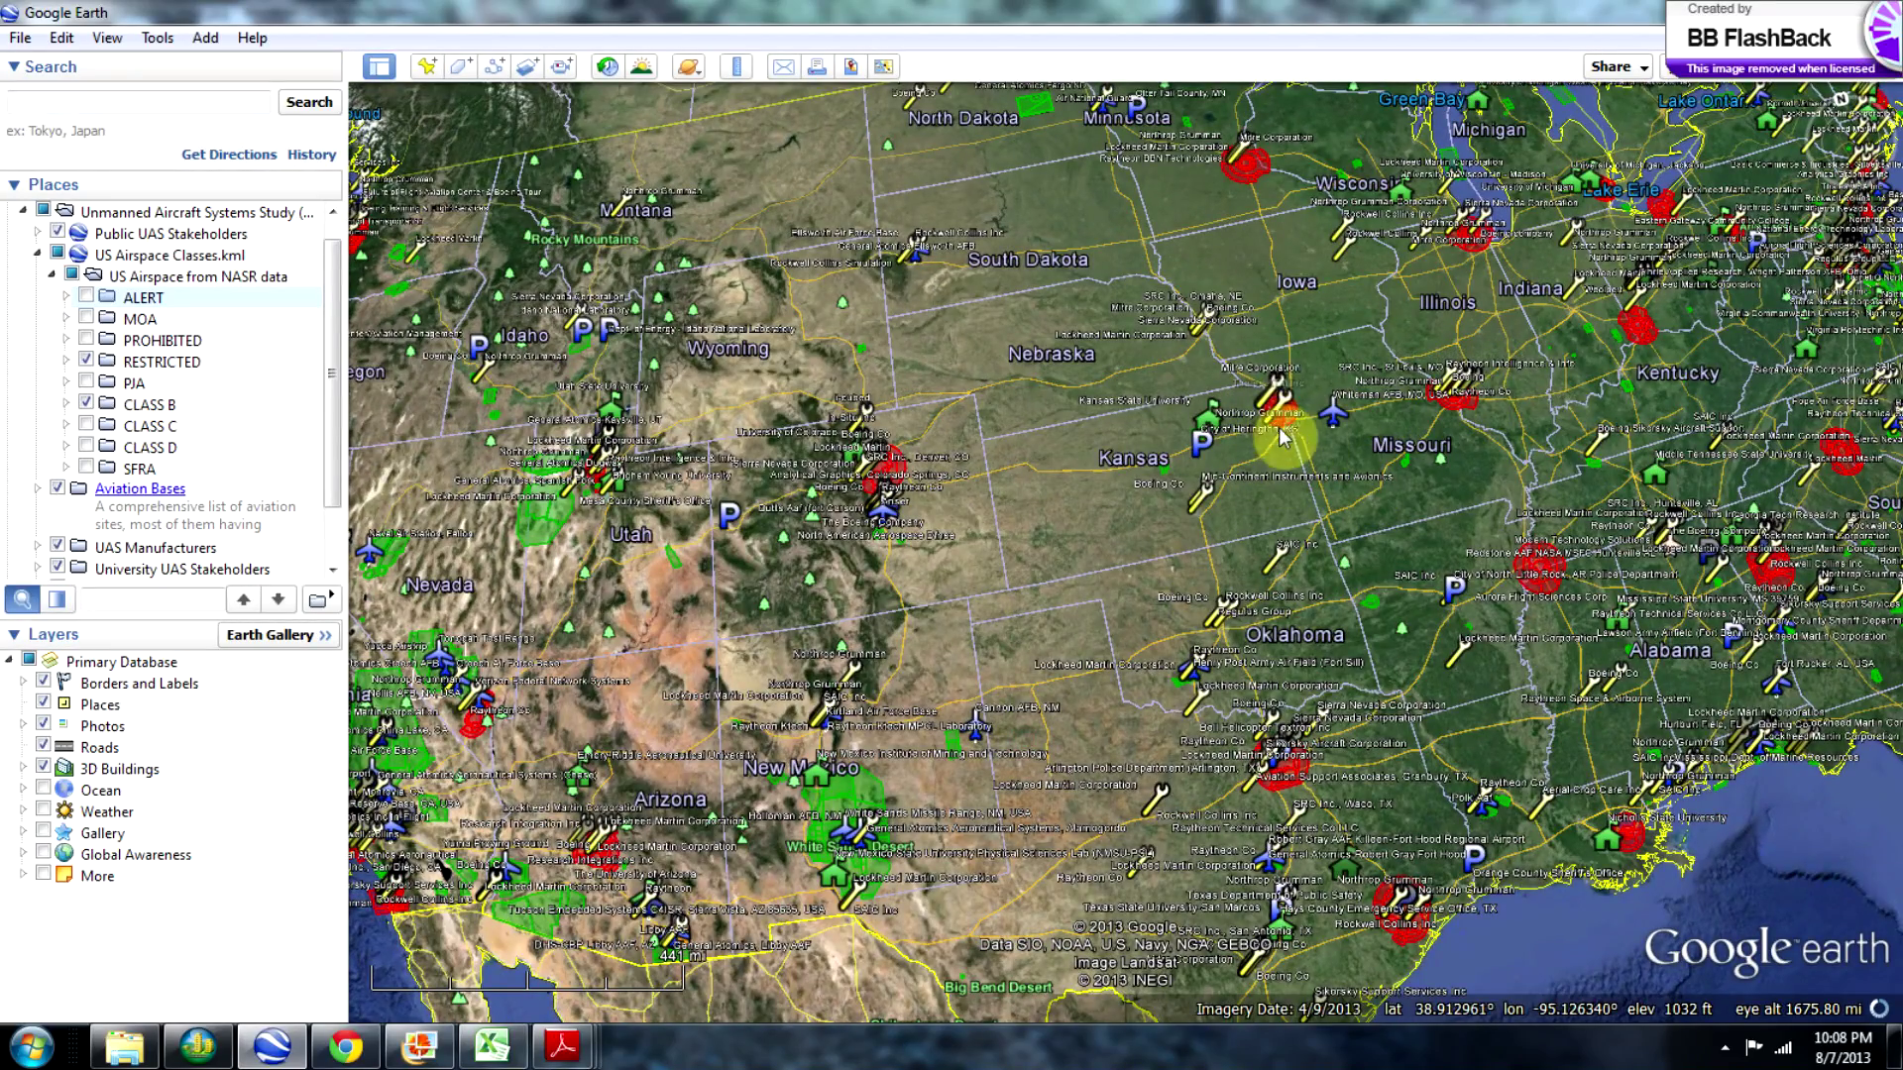
Bring the restricted and Class B airspace of southern California, southern Nevada and Arizona into close view from the central United States.
left_click(1473, 230)
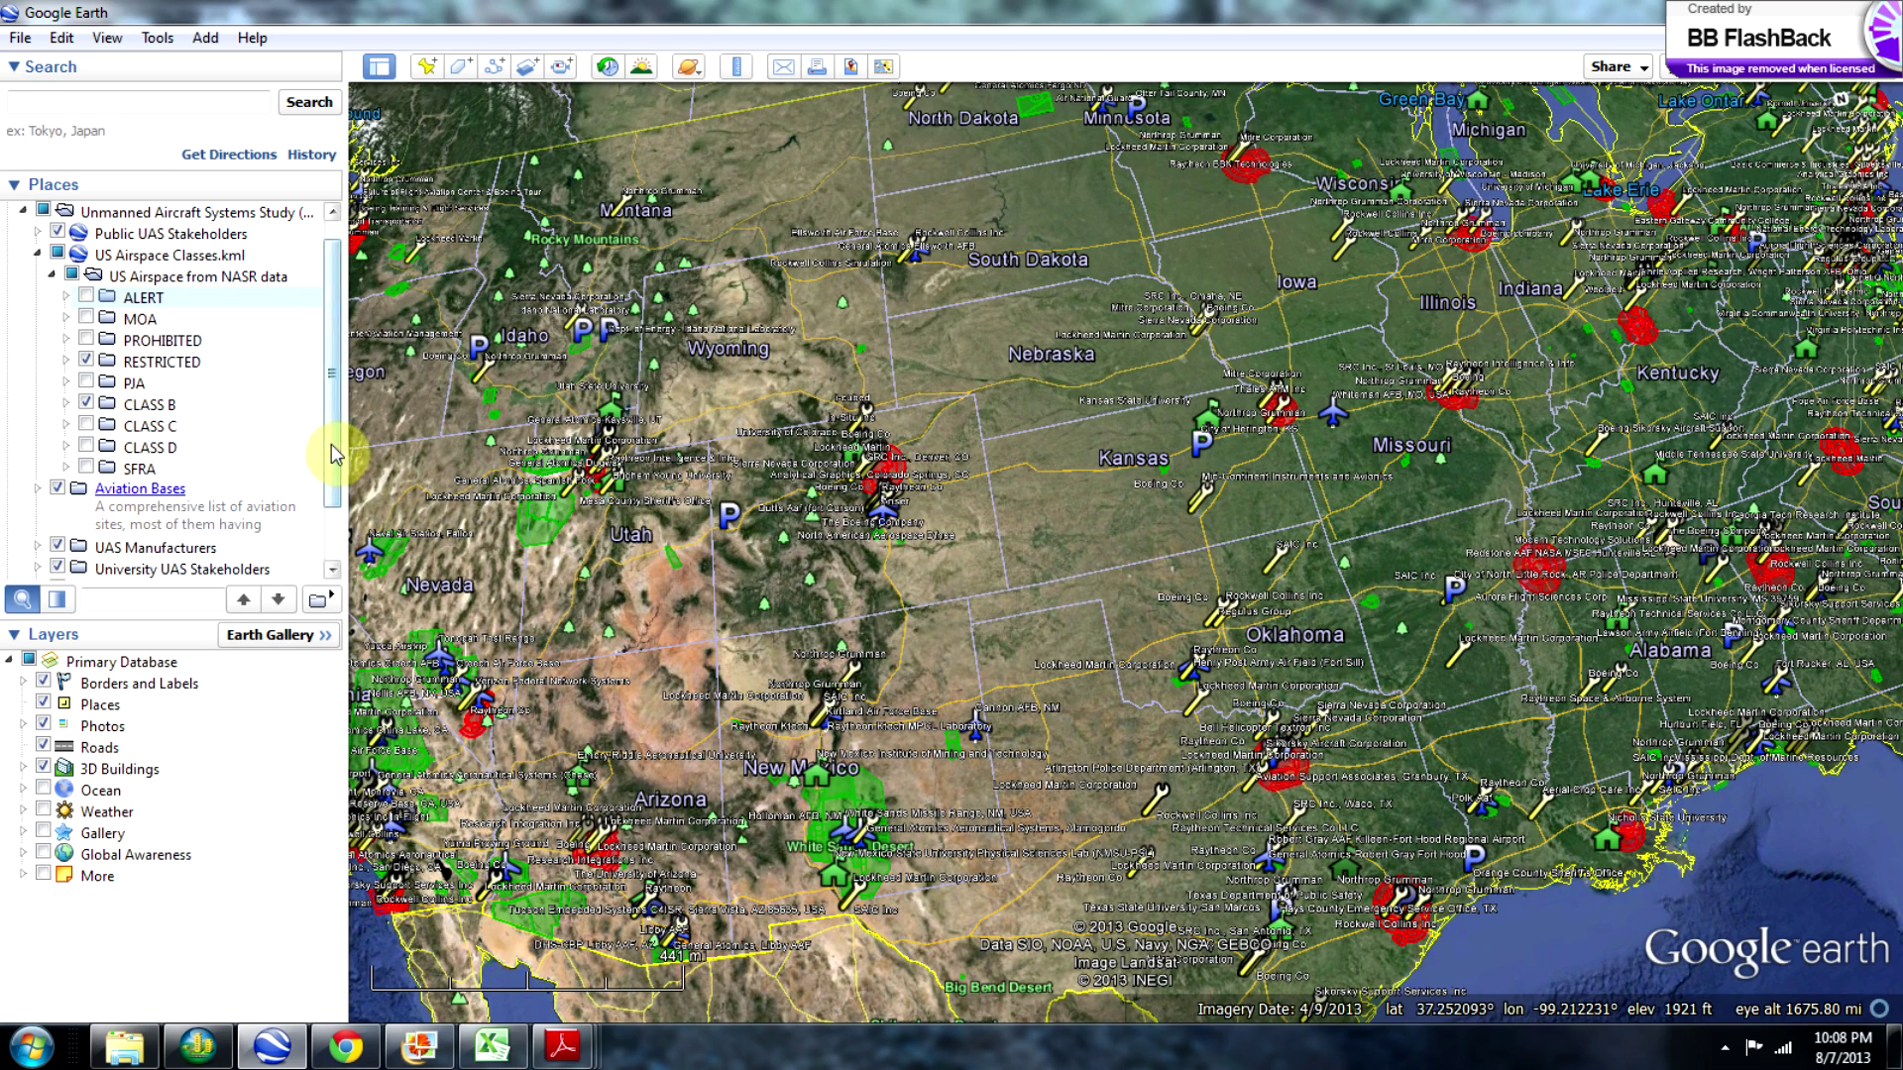
left_click_drag(812, 359, 1241, 293)
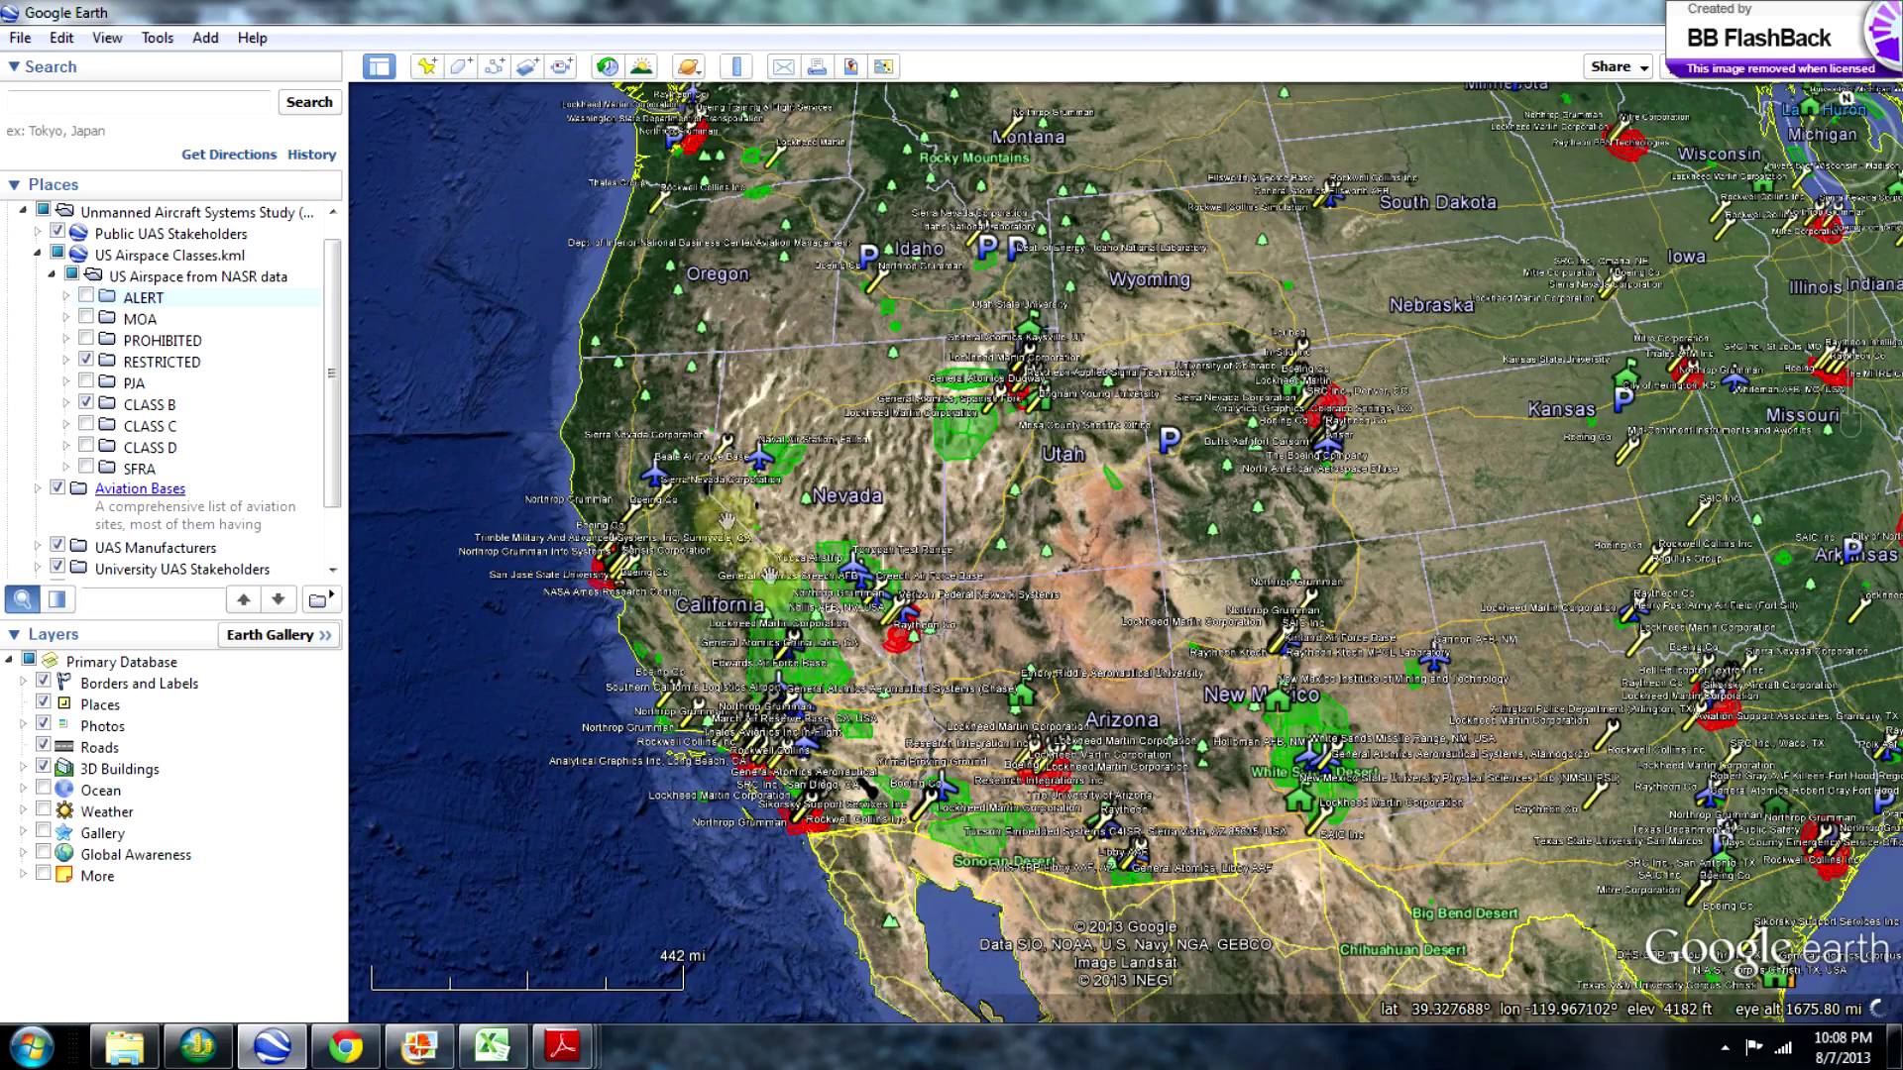
left_click_drag(909, 688, 913, 642)
scroll(800, 656, "up", 3)
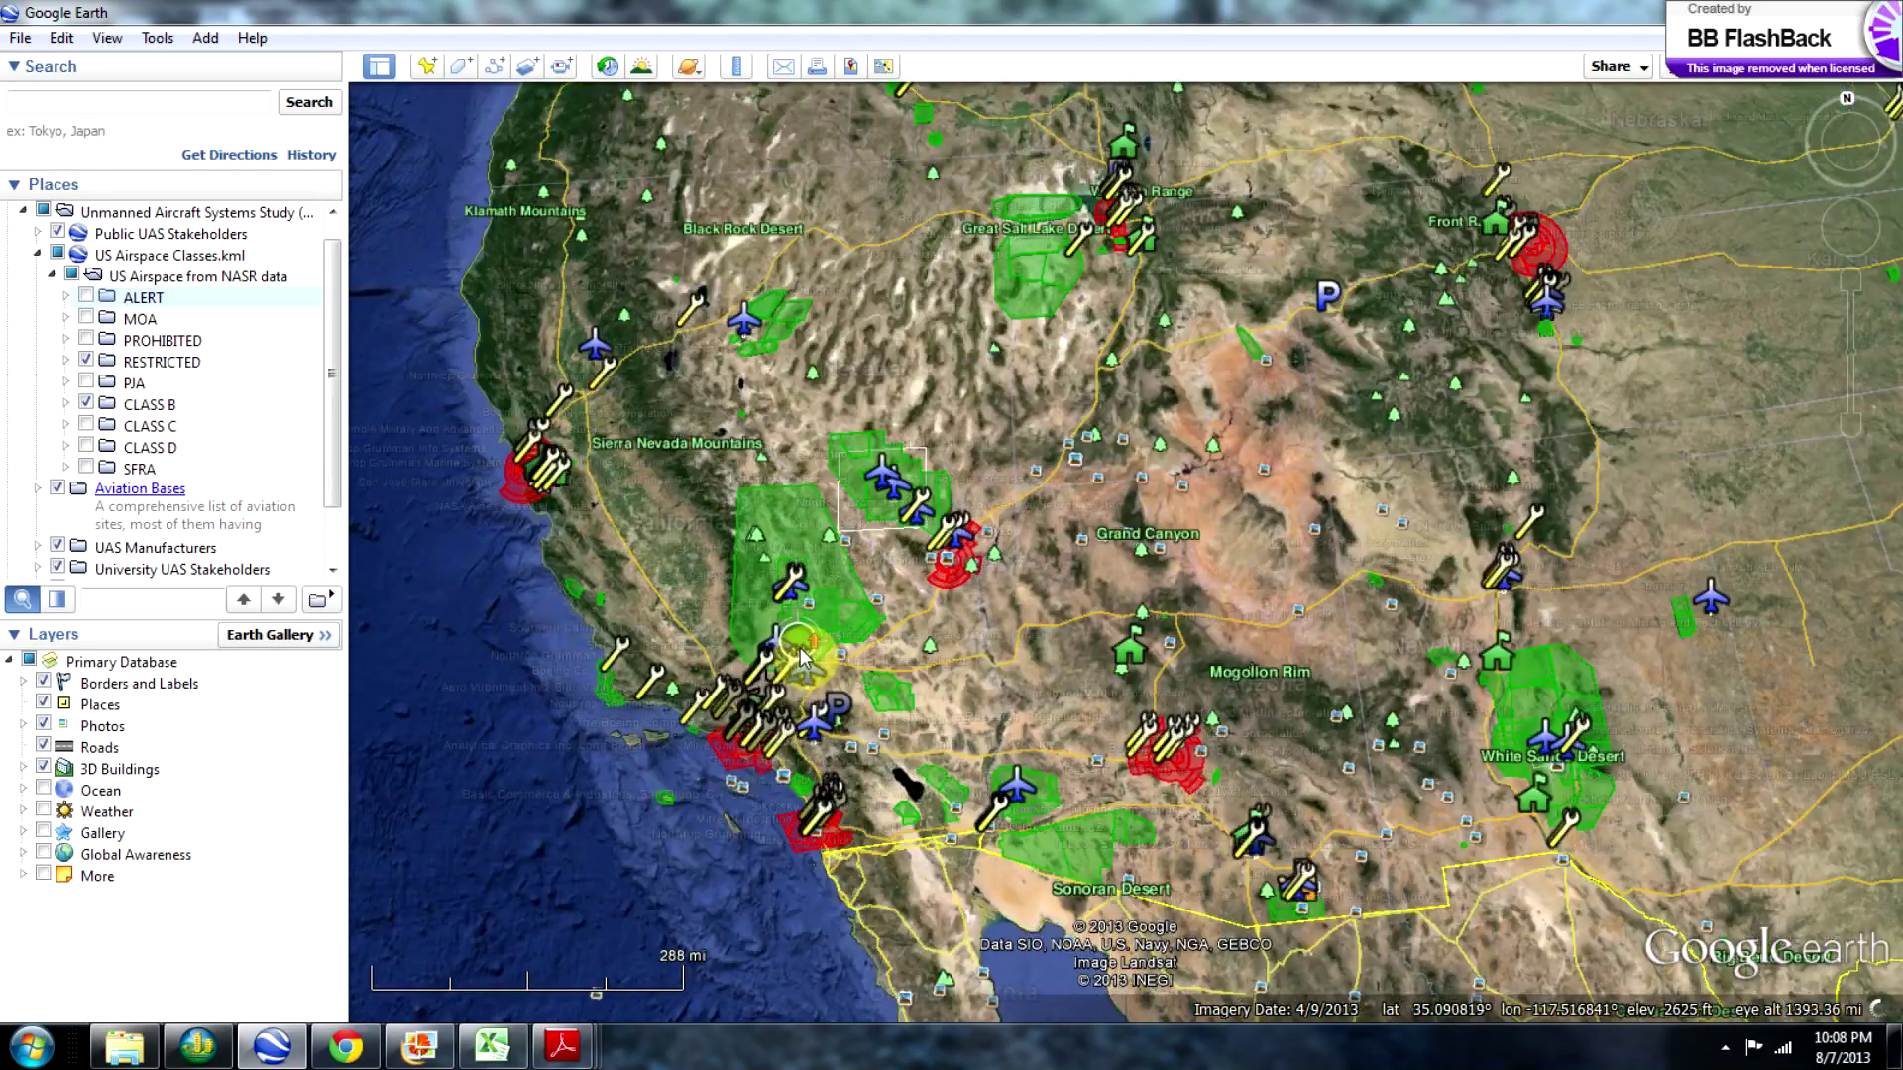
scroll(847, 511, "up", 3)
left_click_drag(850, 607, 899, 480)
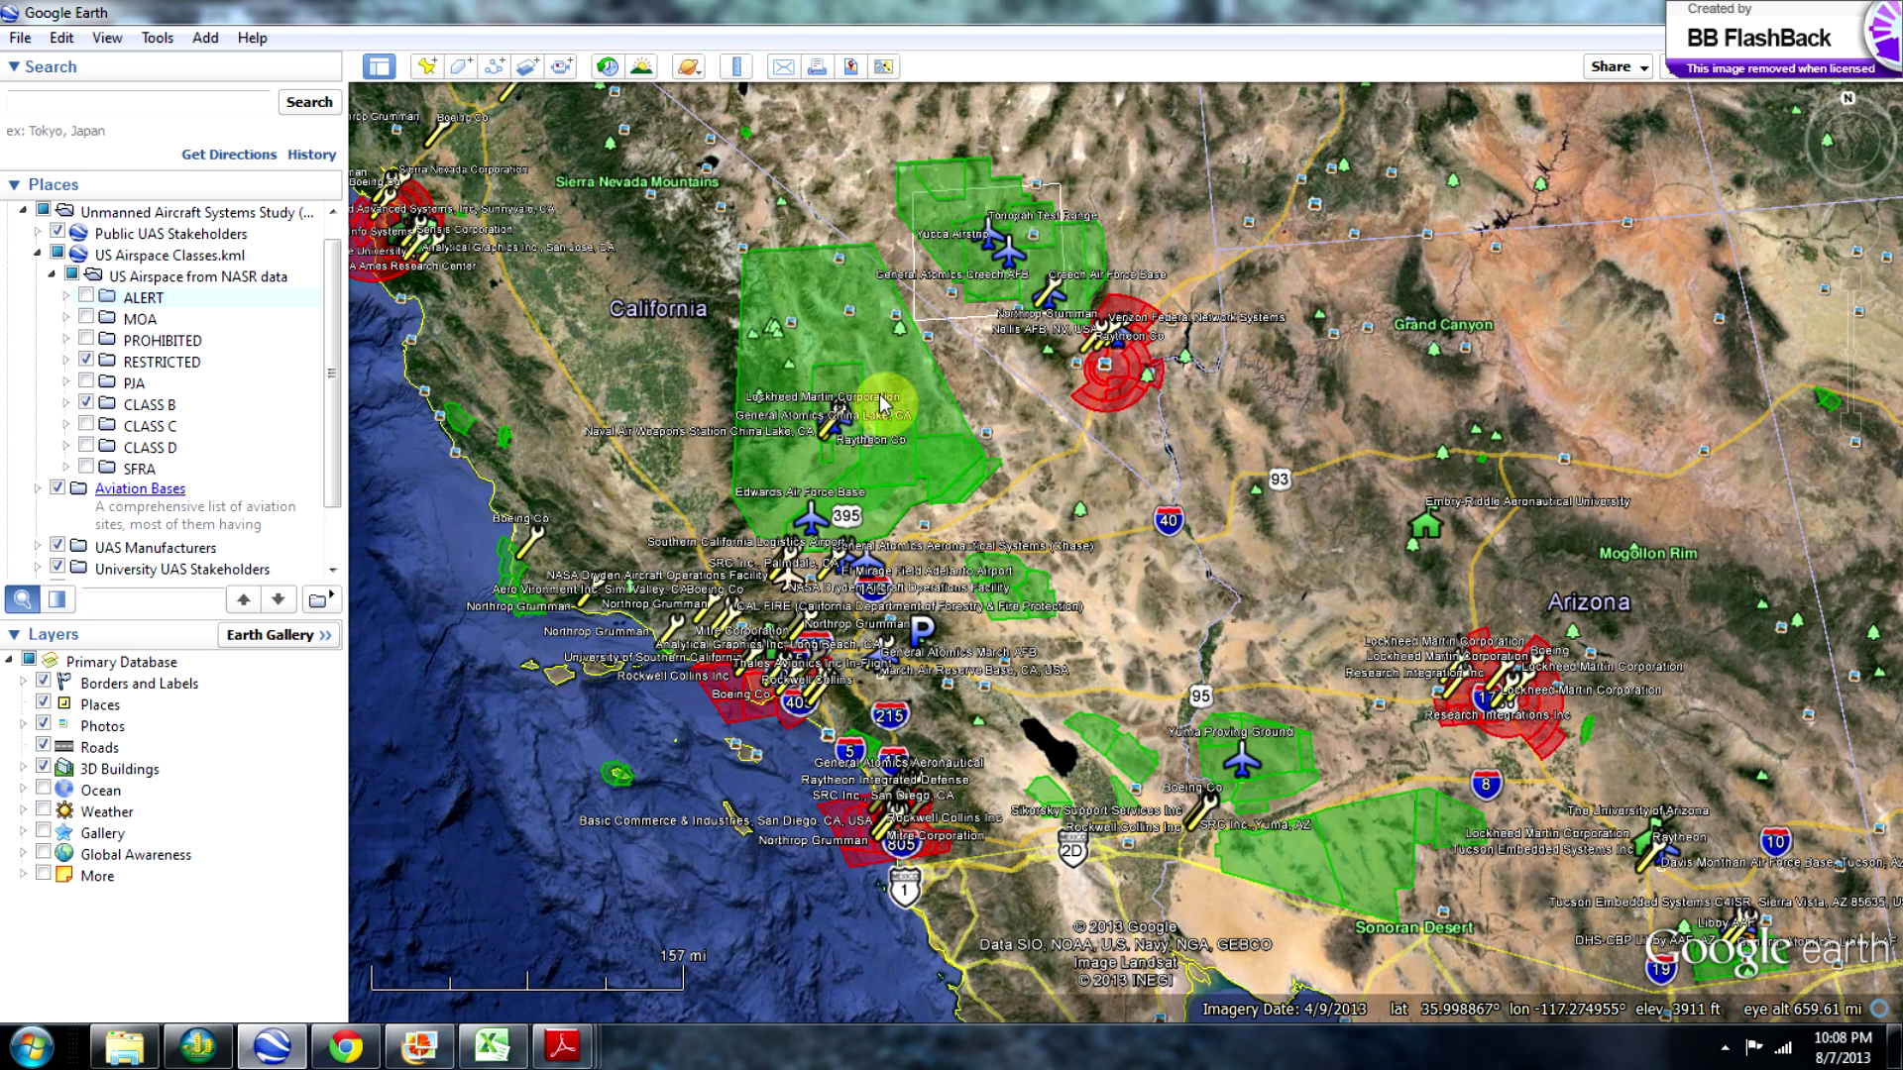
Examine the stakeholder placemarks clustered in the Los Angeles Class B airspace and the China Lake restricted area.
left_click(753, 681)
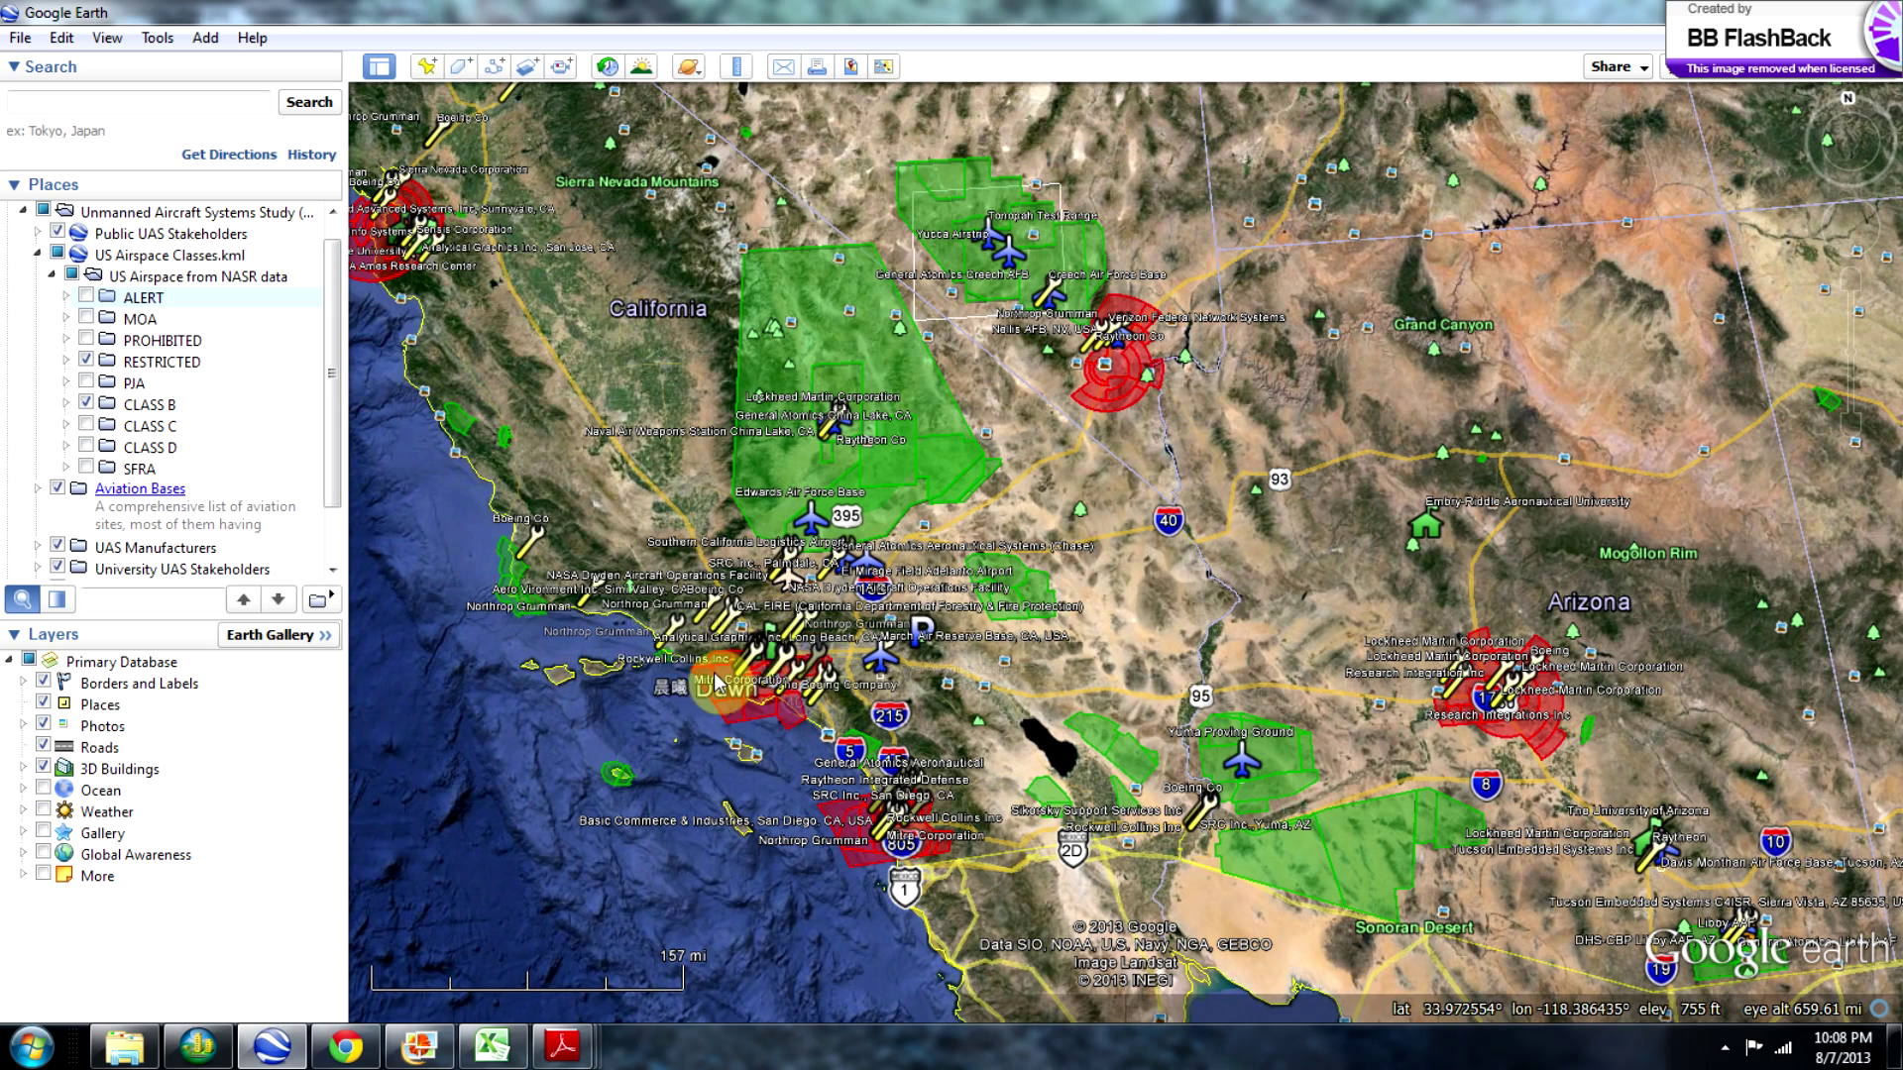
left_click(761, 680)
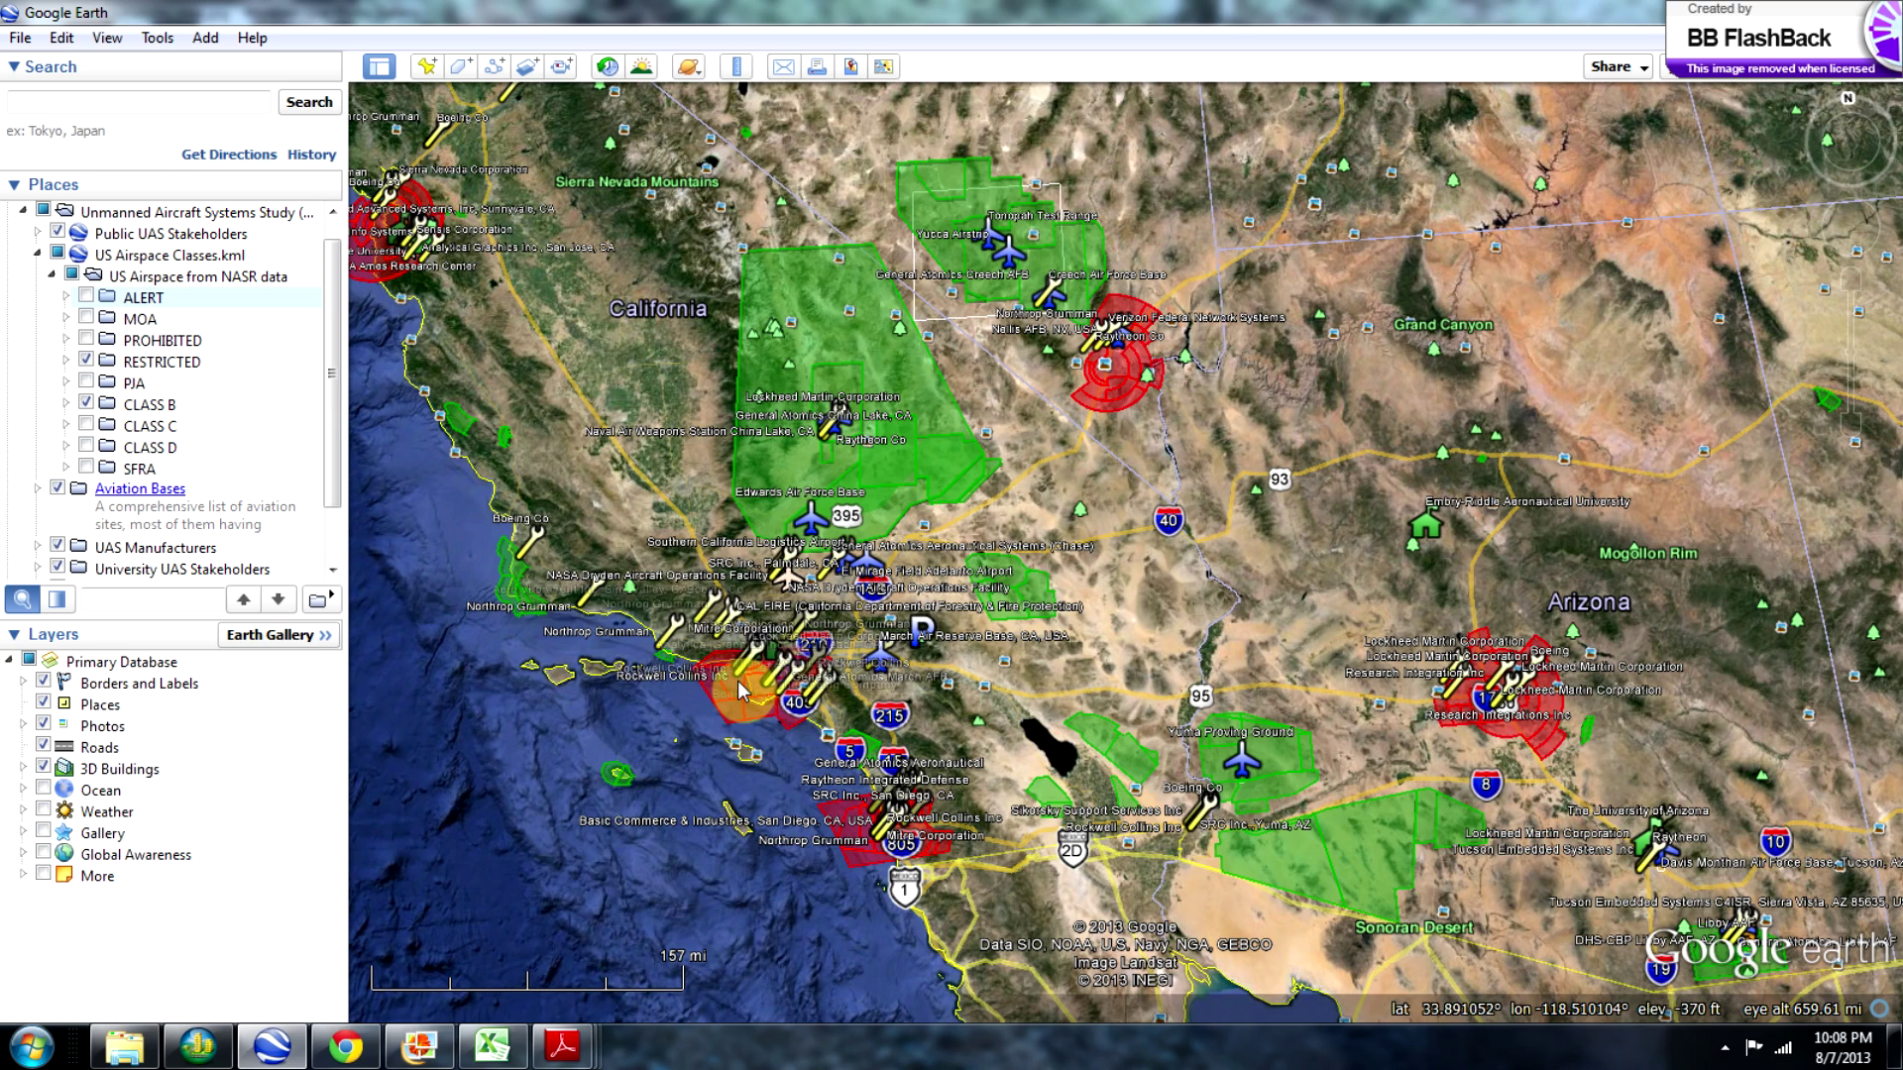
left_click(837, 414)
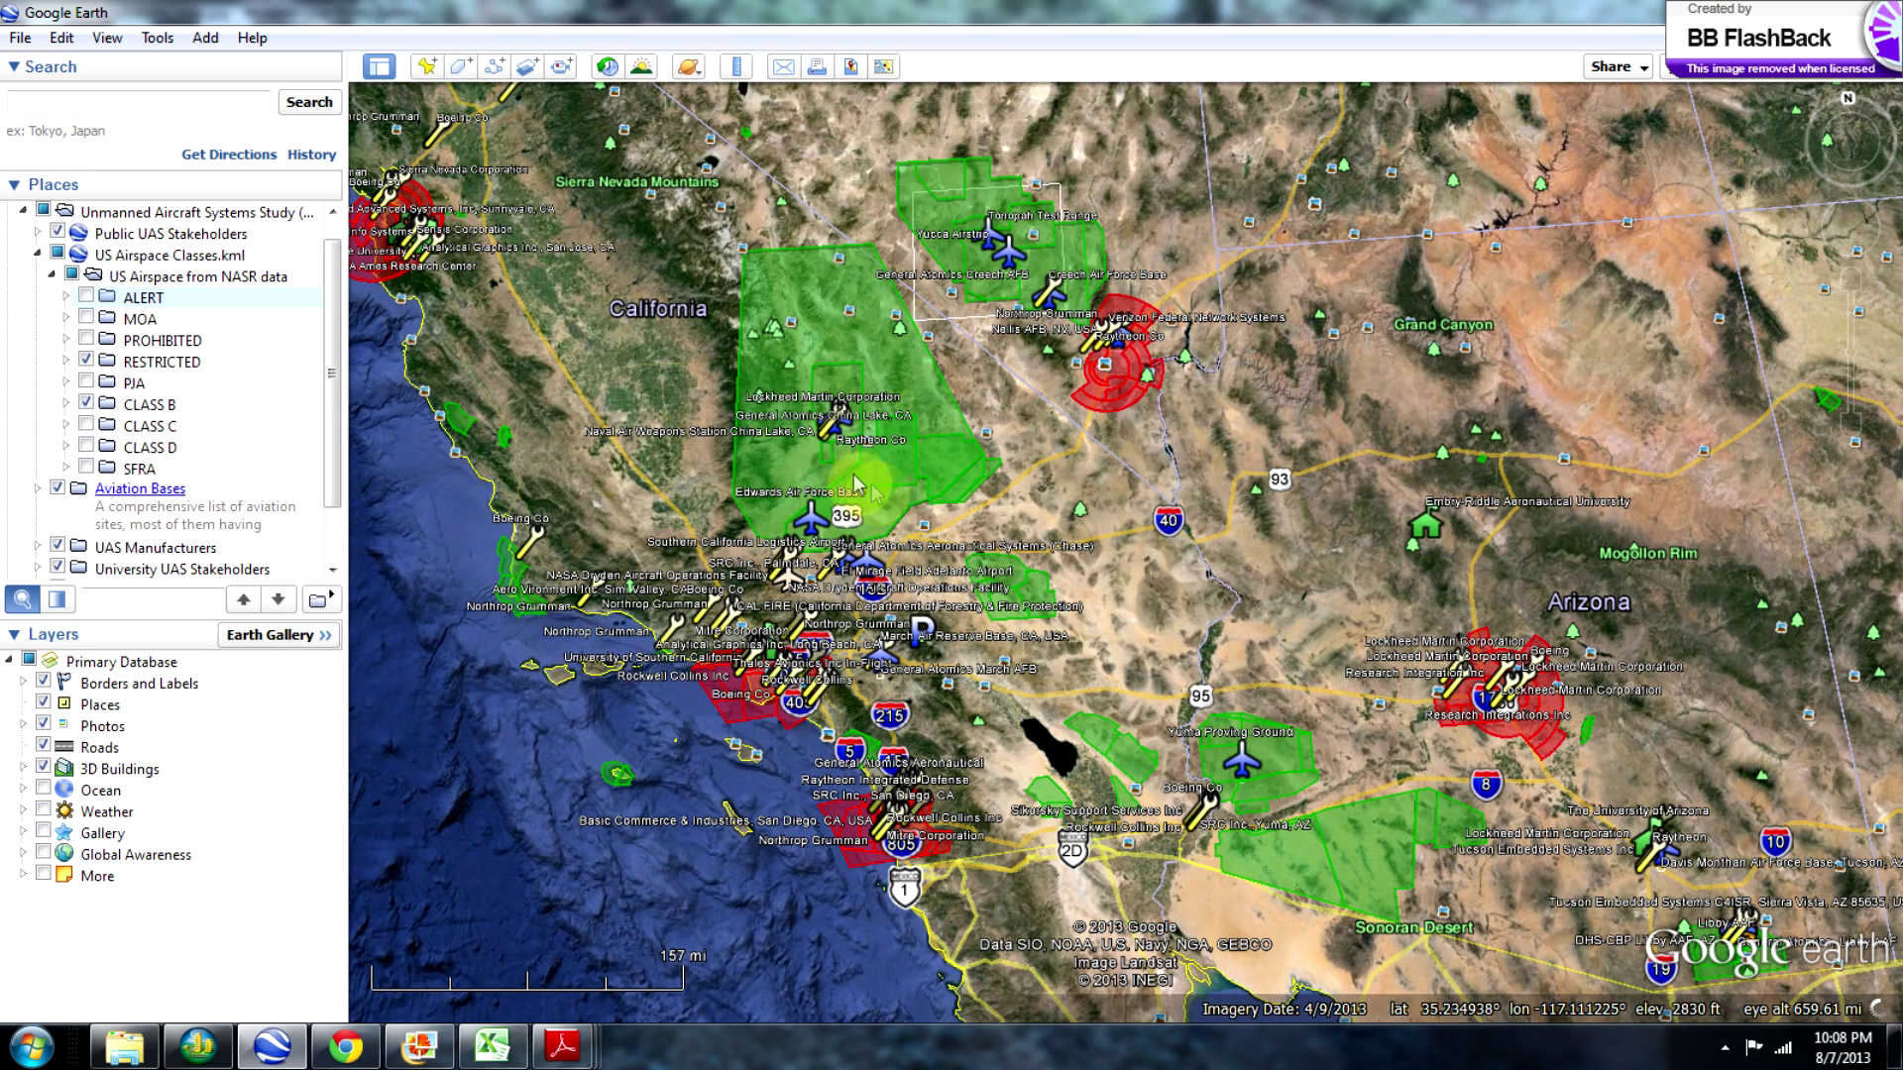
Inspect Naval Air Weapons Station China Lake and the UAS manufacturers around Ridgecrest within the restricted airspace at close range.
scroll(839, 446, "up", 2)
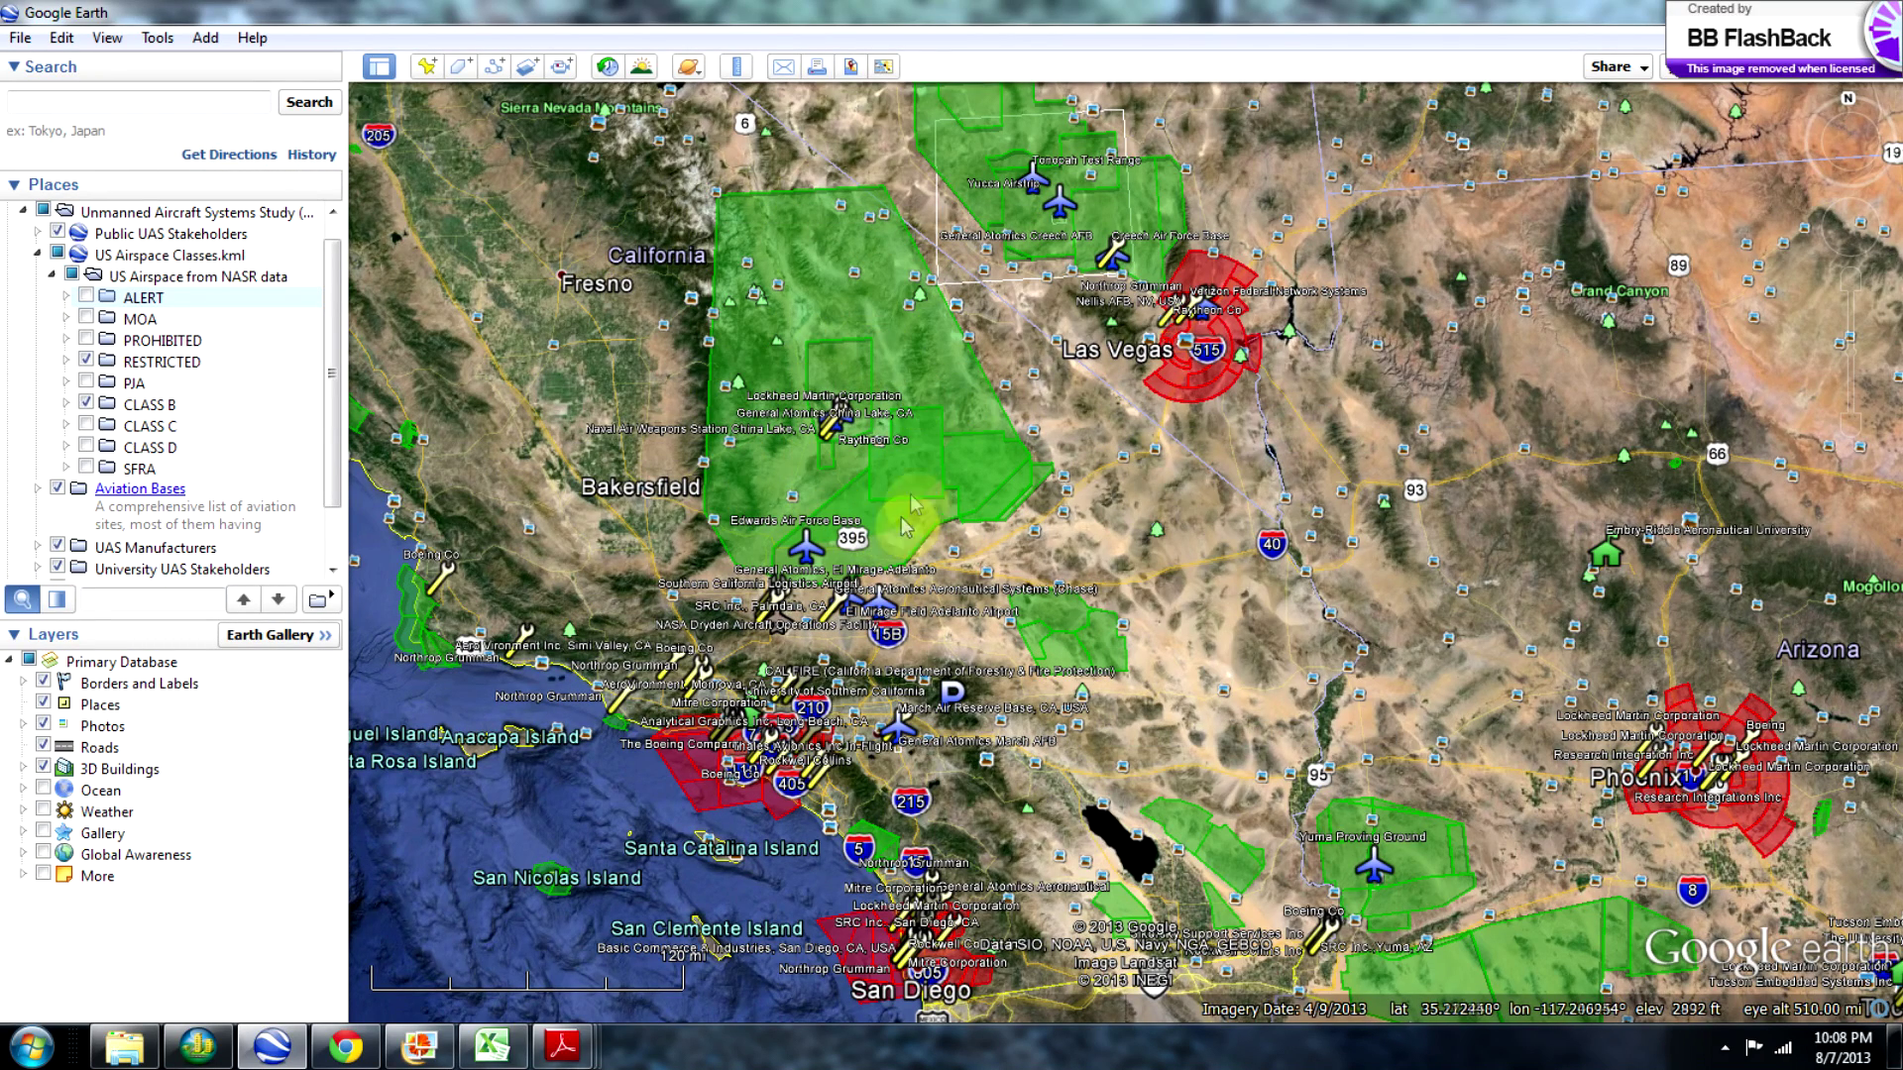
scroll(894, 426, "up", 3)
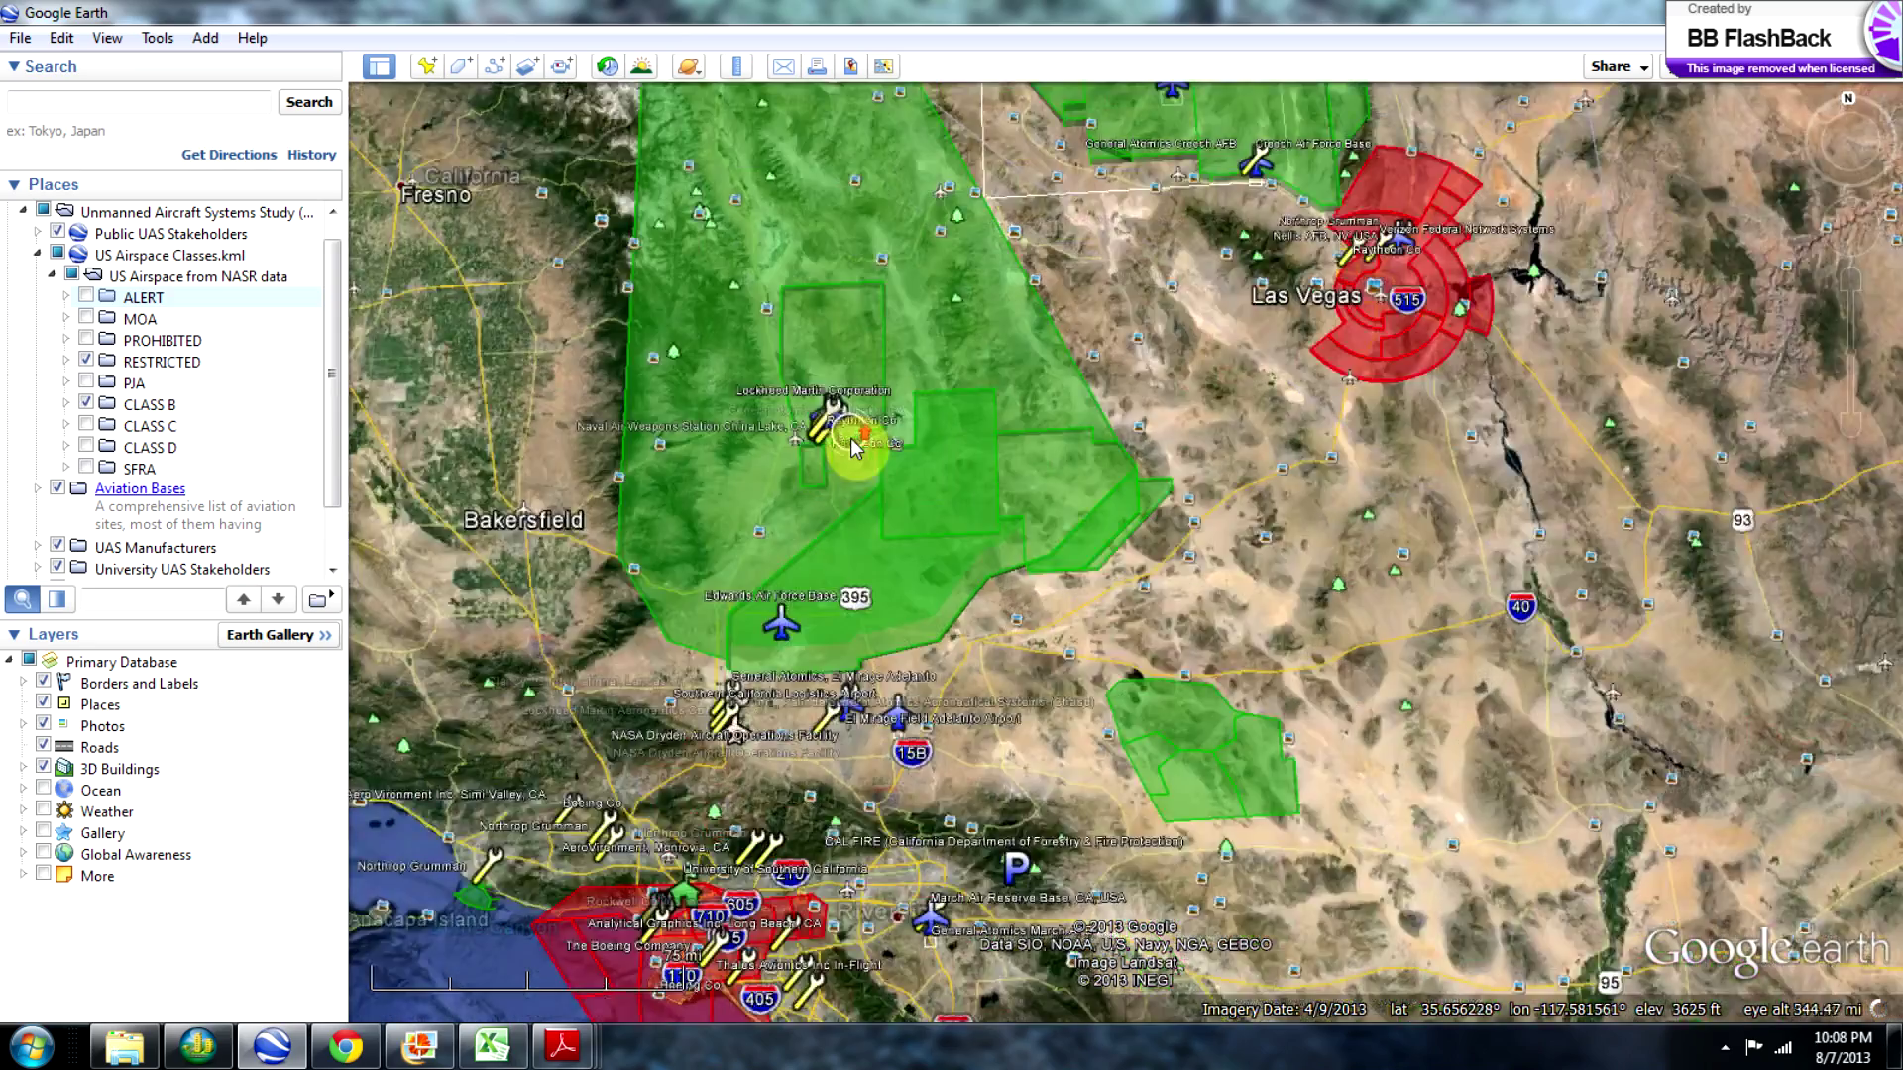
scroll(835, 437, "up", 2)
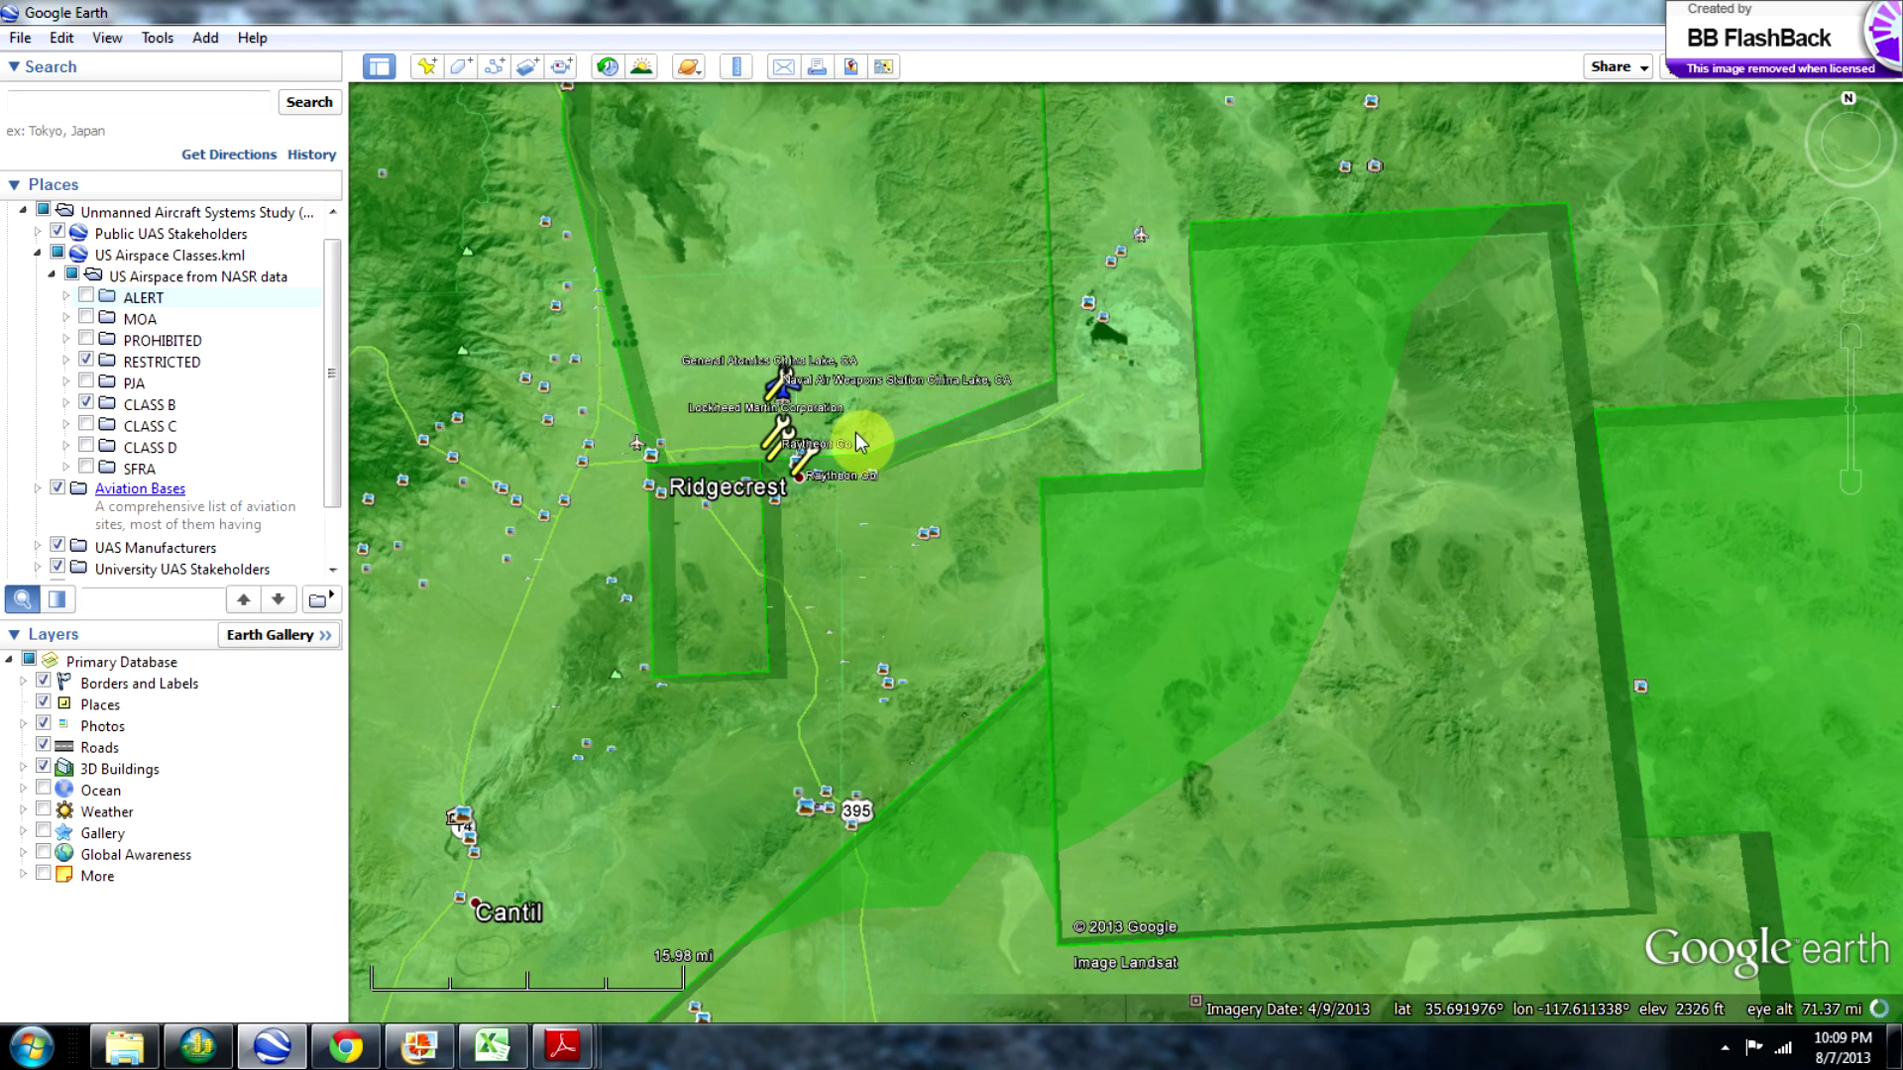
scroll(849, 436, "up", 2)
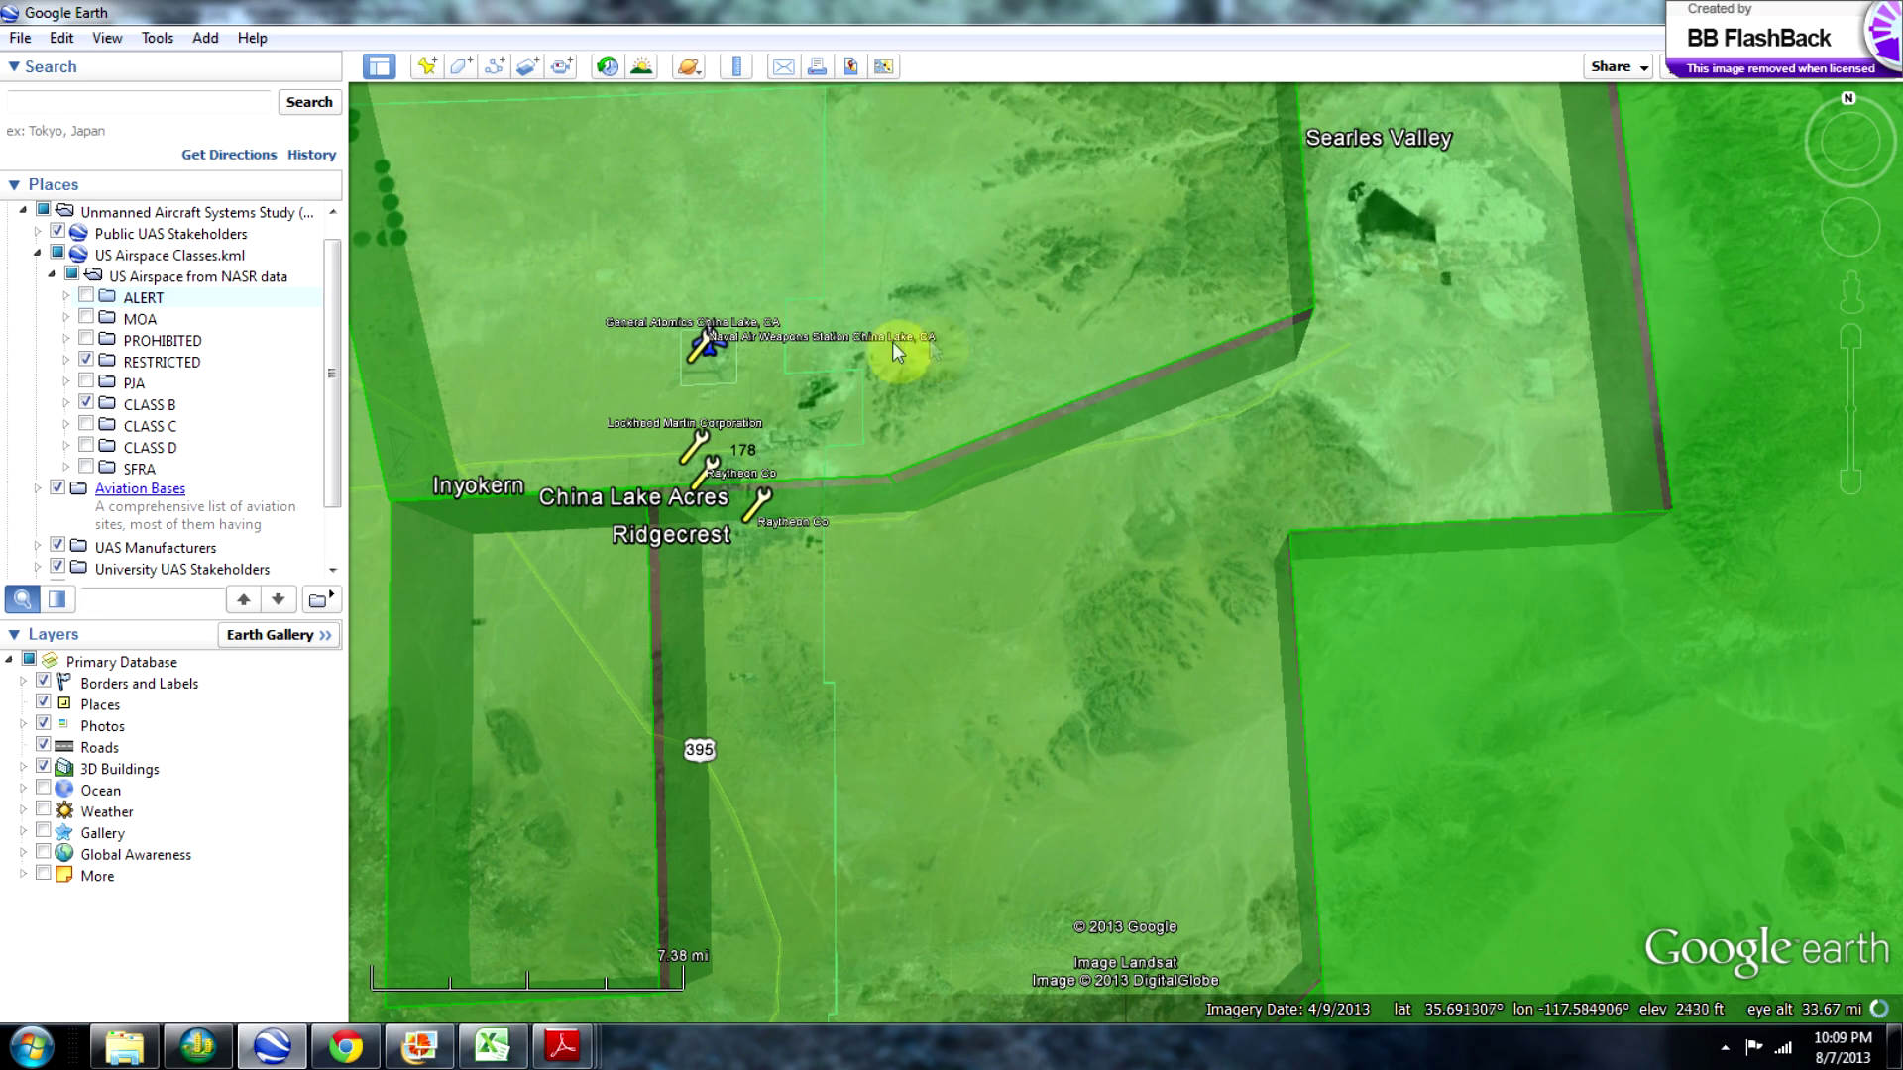
scroll(825, 466, "up", 1)
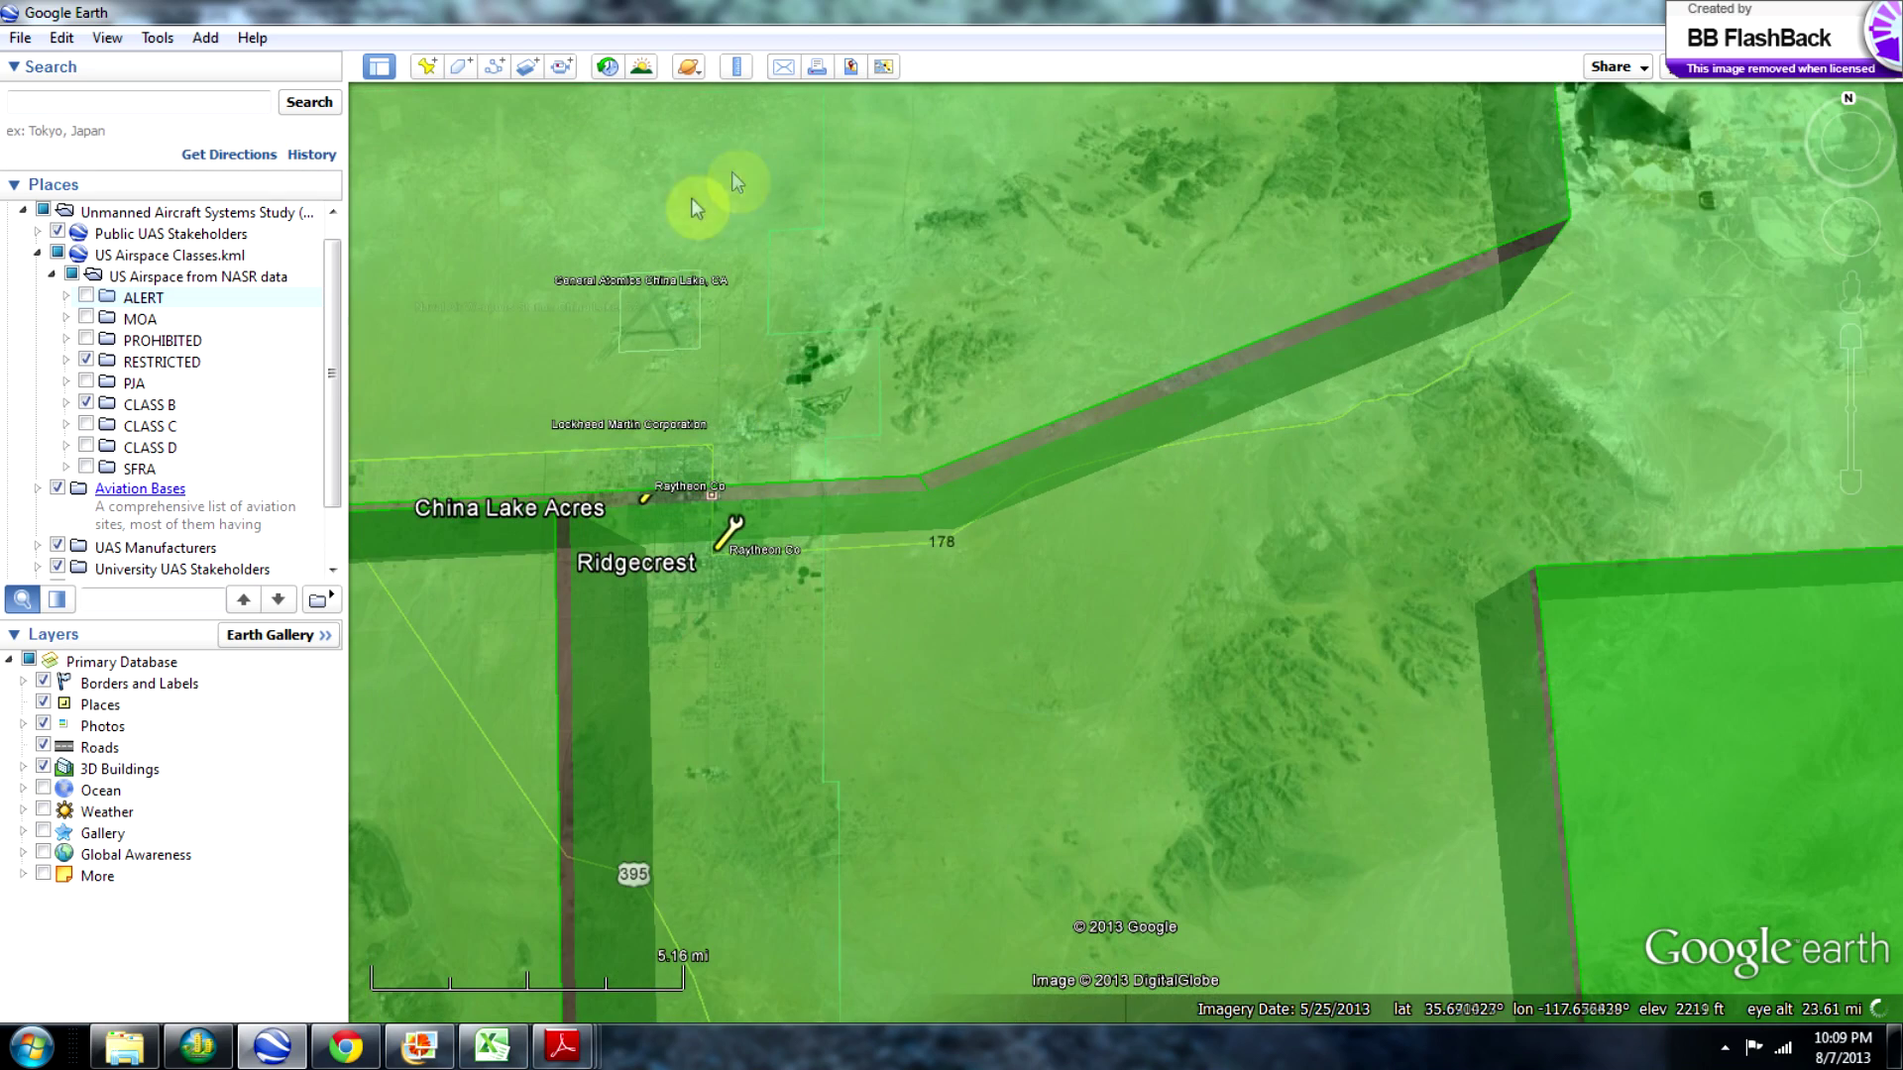
Widen the view from China Lake to compare restricted and Class B airspace across southern California, Nevada and Arizona.
scroll(862, 254, "down", 2)
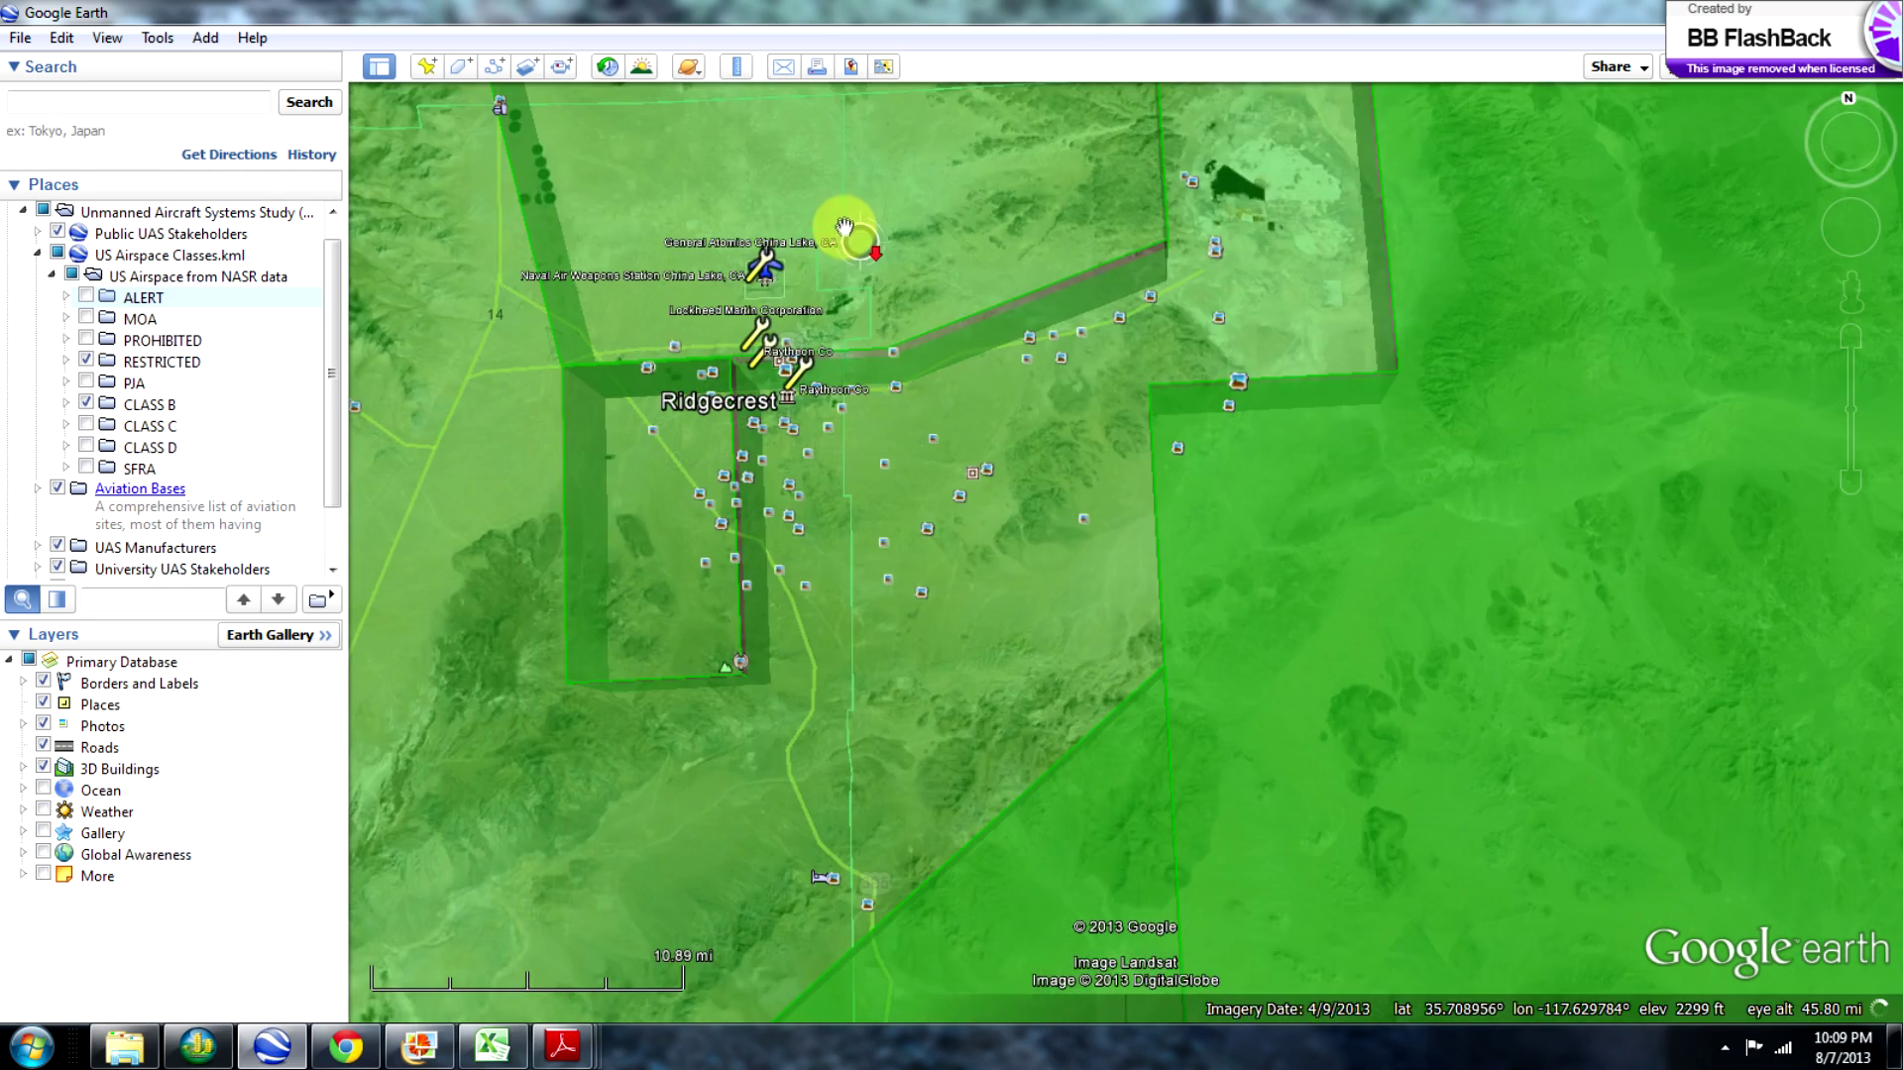
scroll(848, 234, "down", 4)
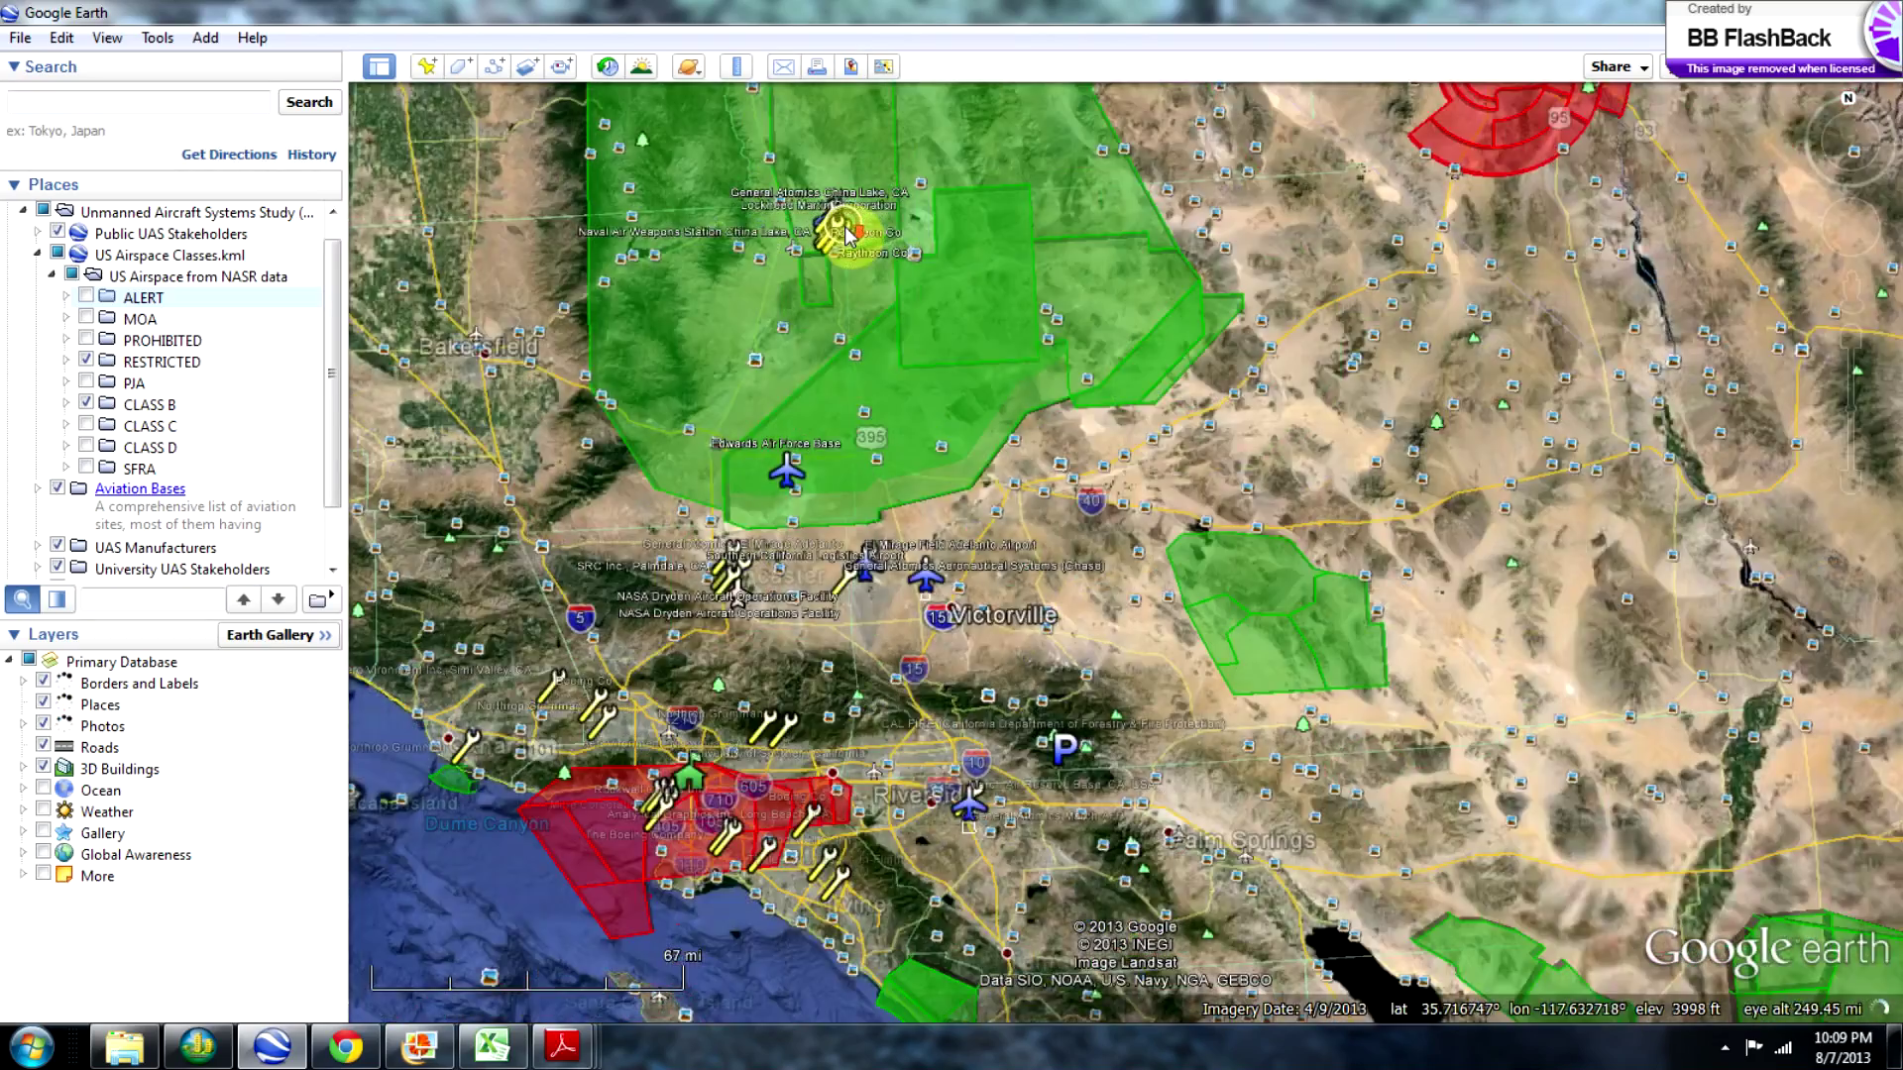
scroll(938, 297, "down", 1)
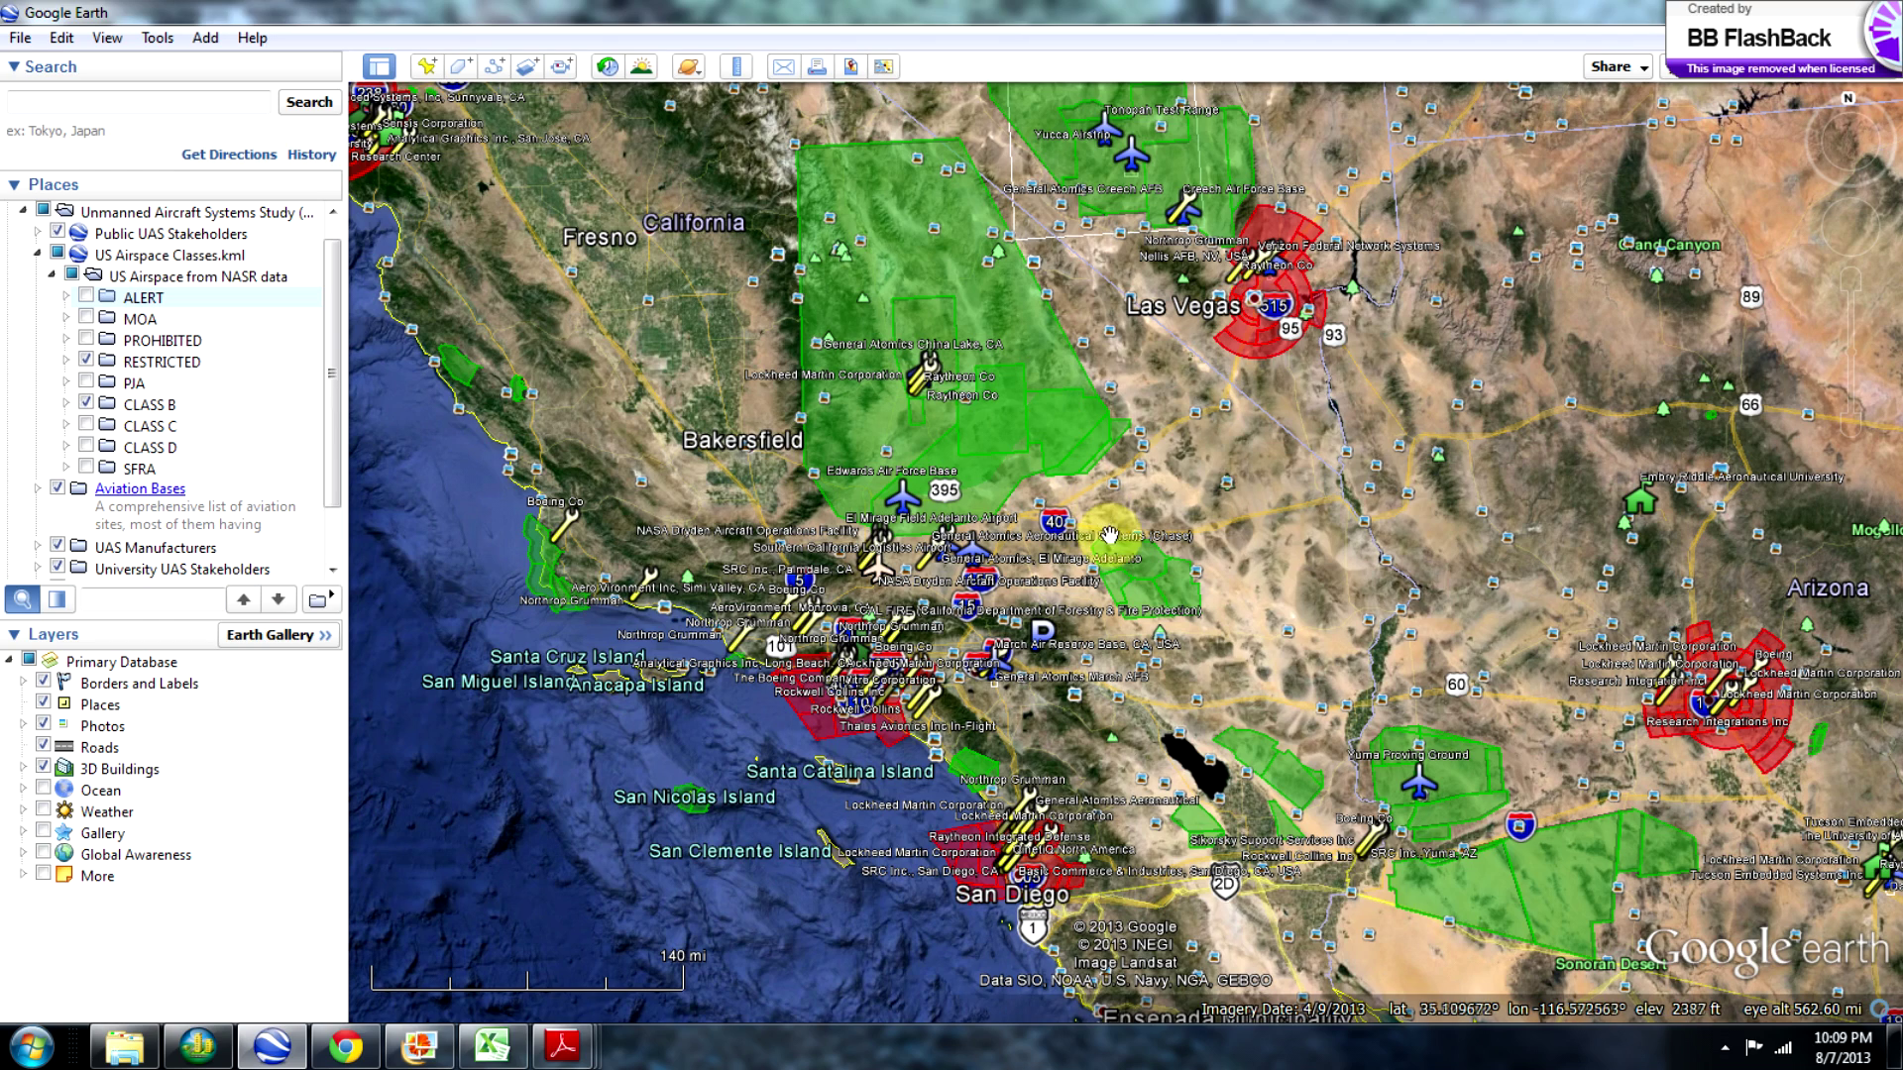
left_click_drag(1021, 565, 1035, 532)
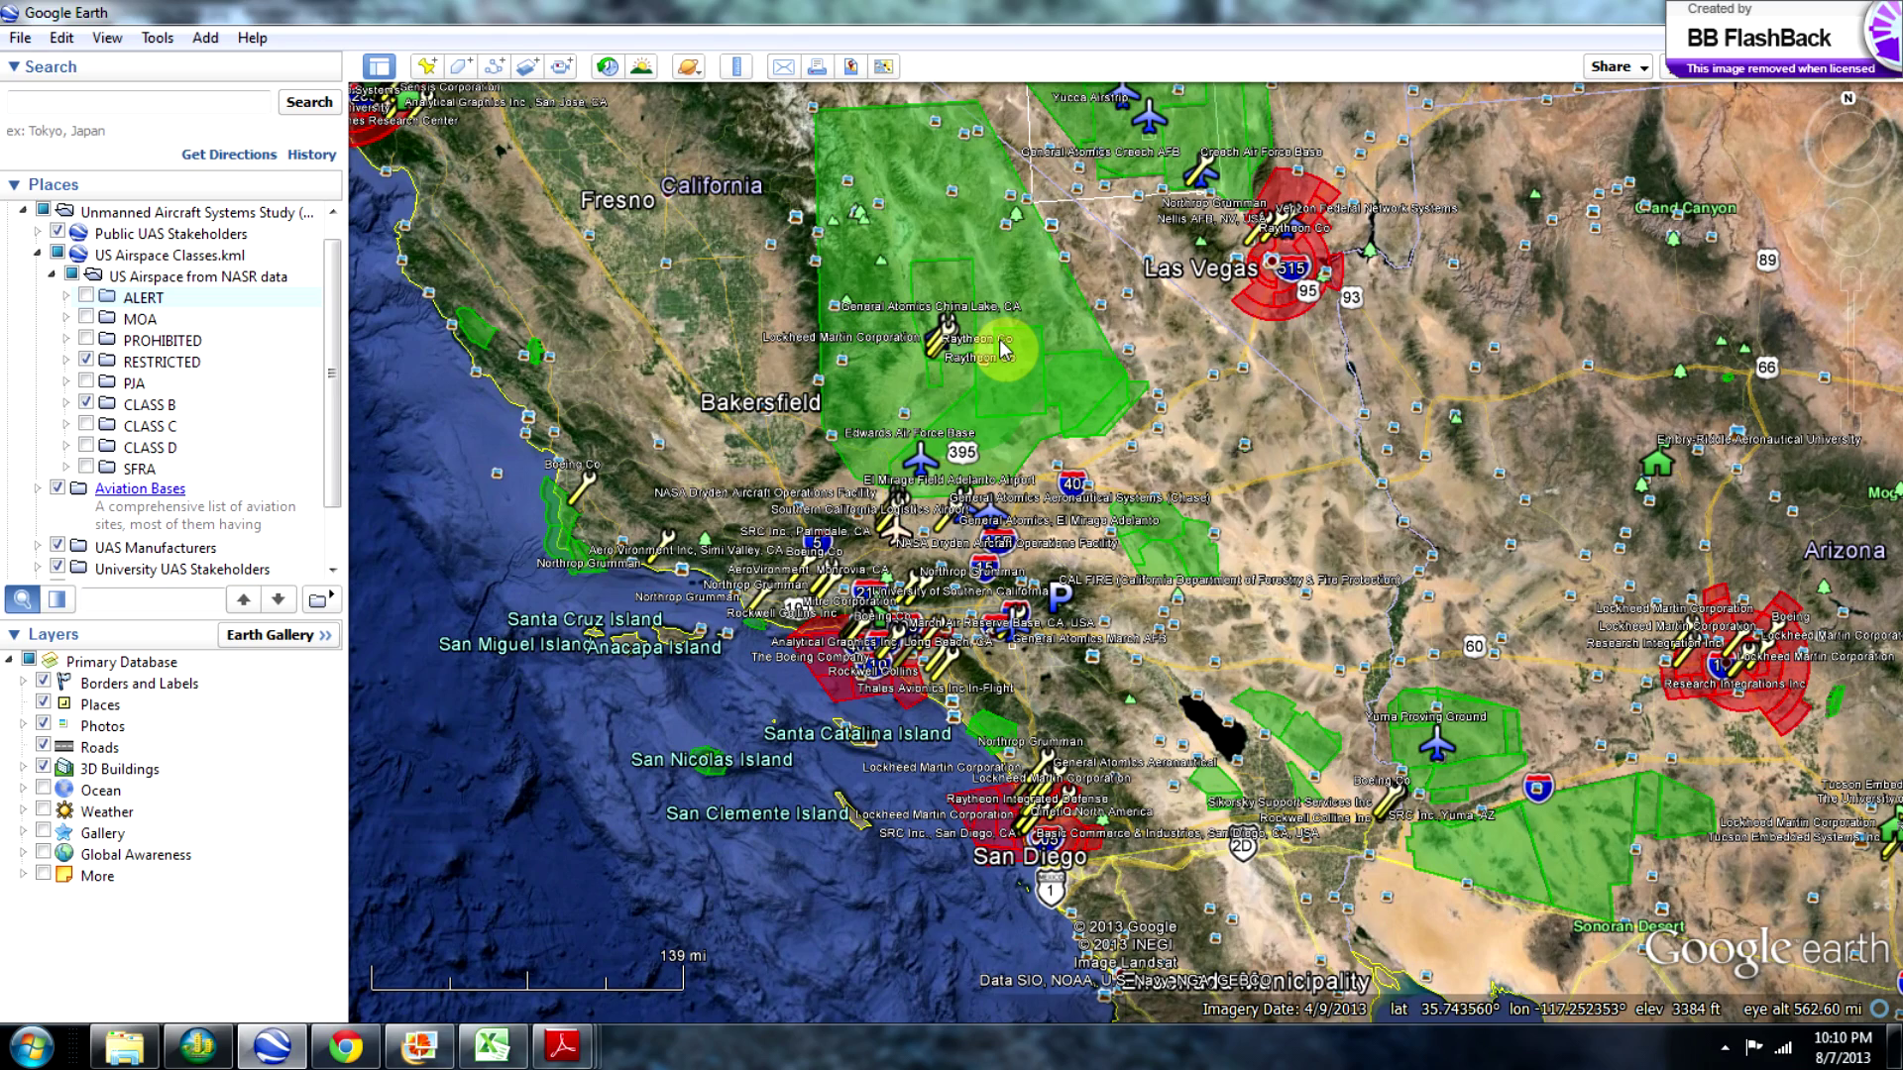
scroll(1001, 347, "down", 3)
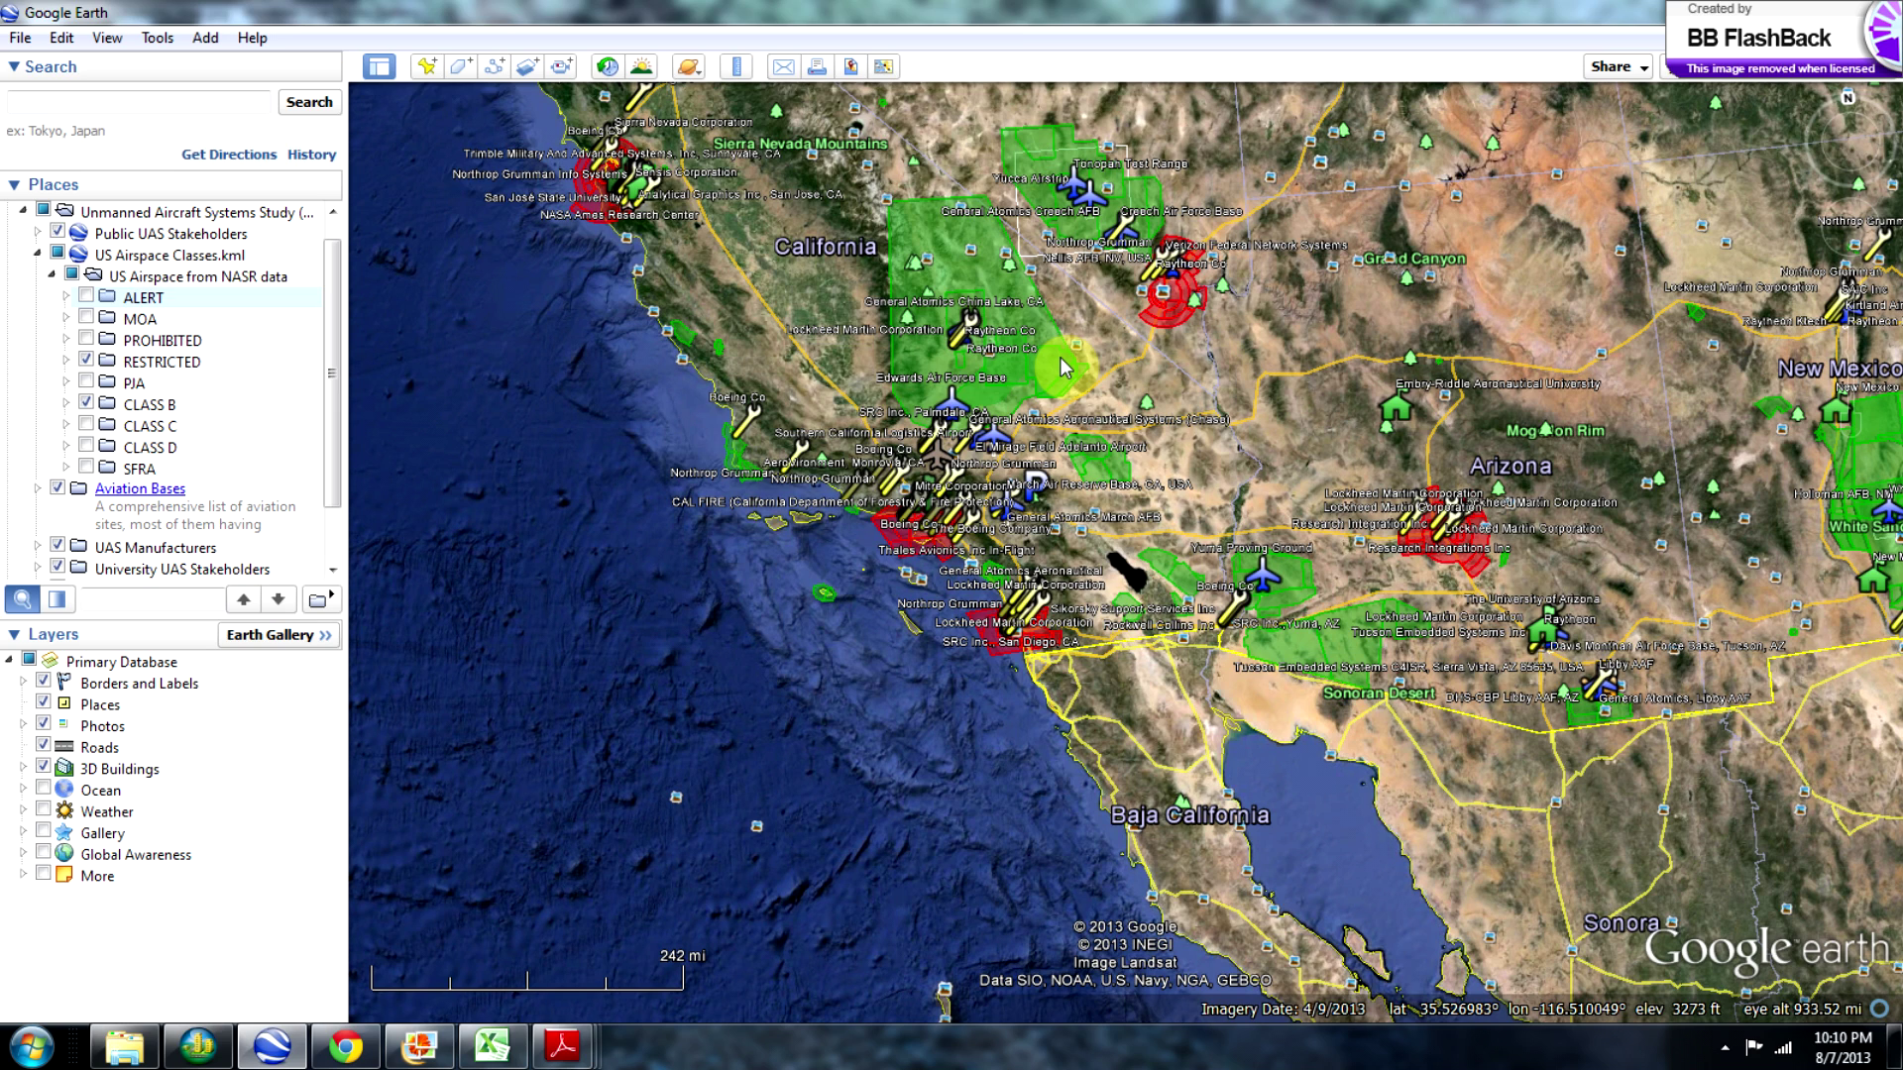
Expand the Public UAS Stakeholders layer to review its agencies and authorization statuses, then collapse it again.
left_click(38, 232)
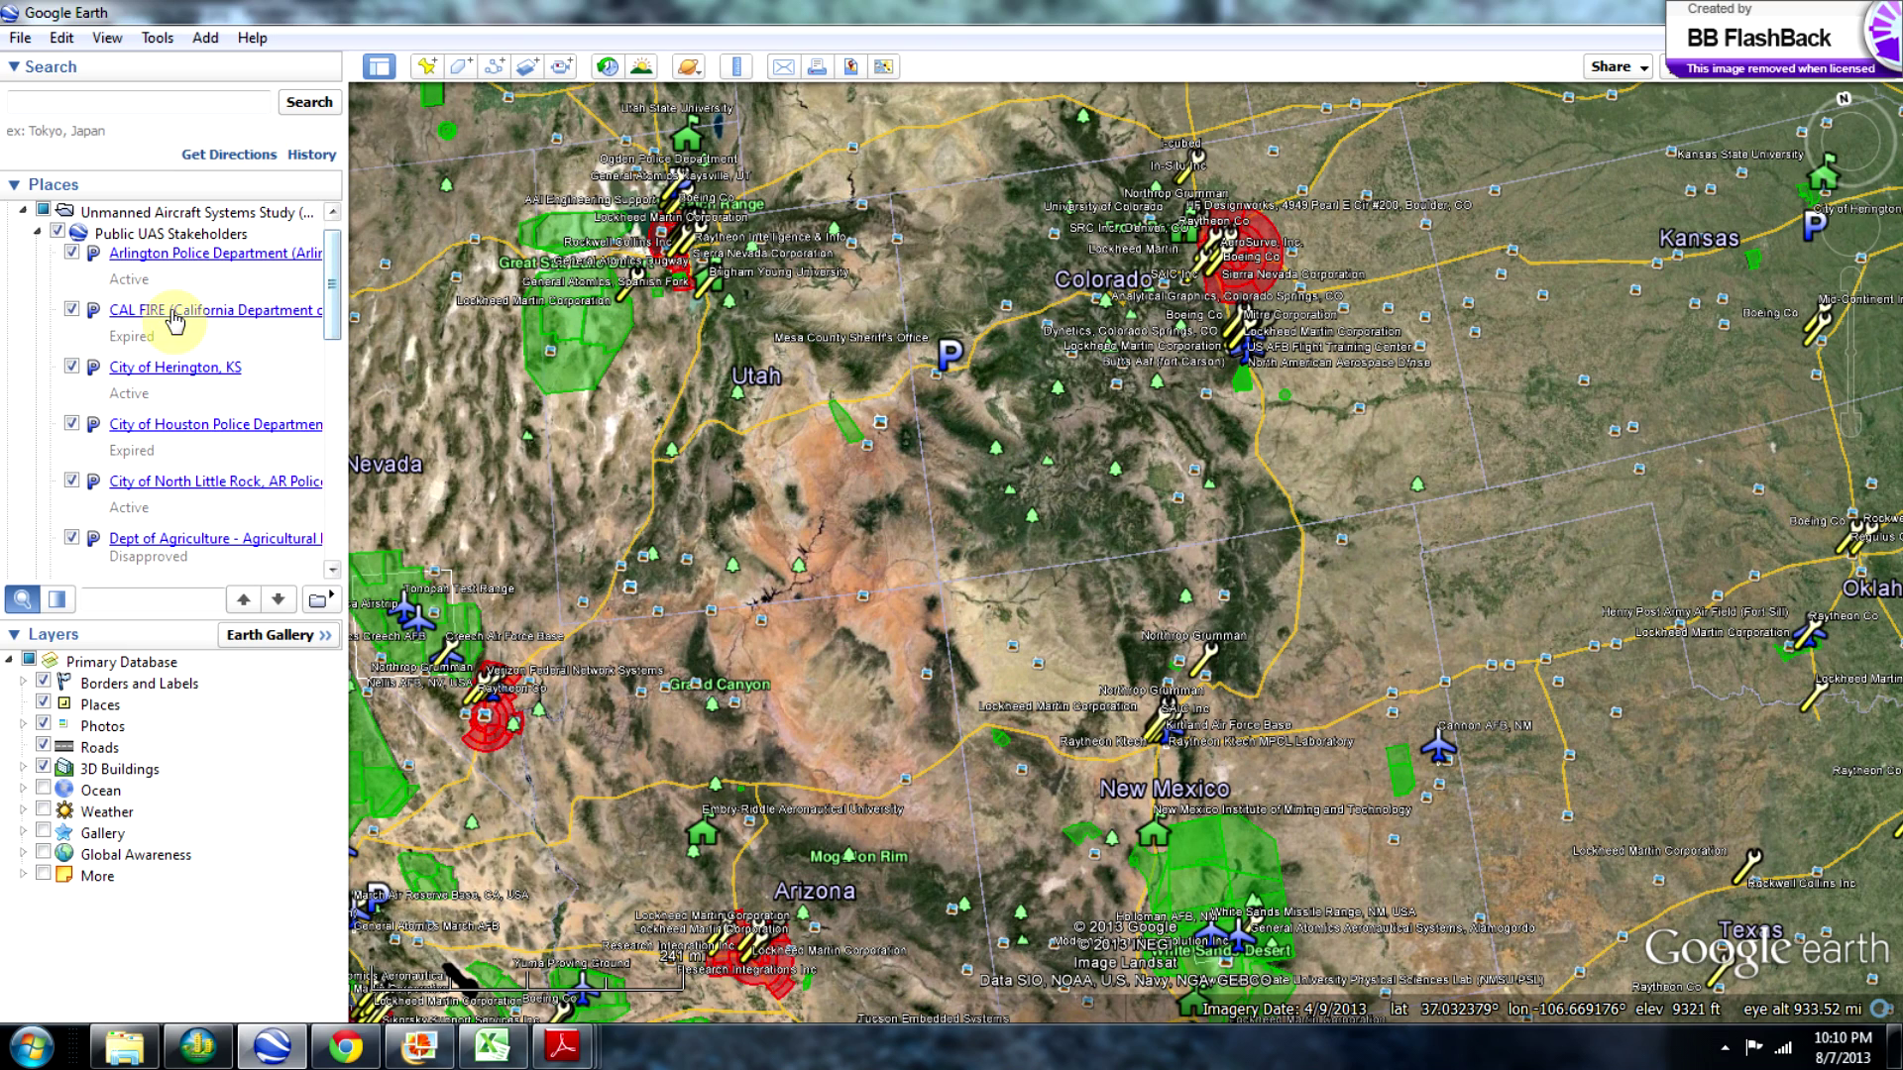
left_click(37, 234)
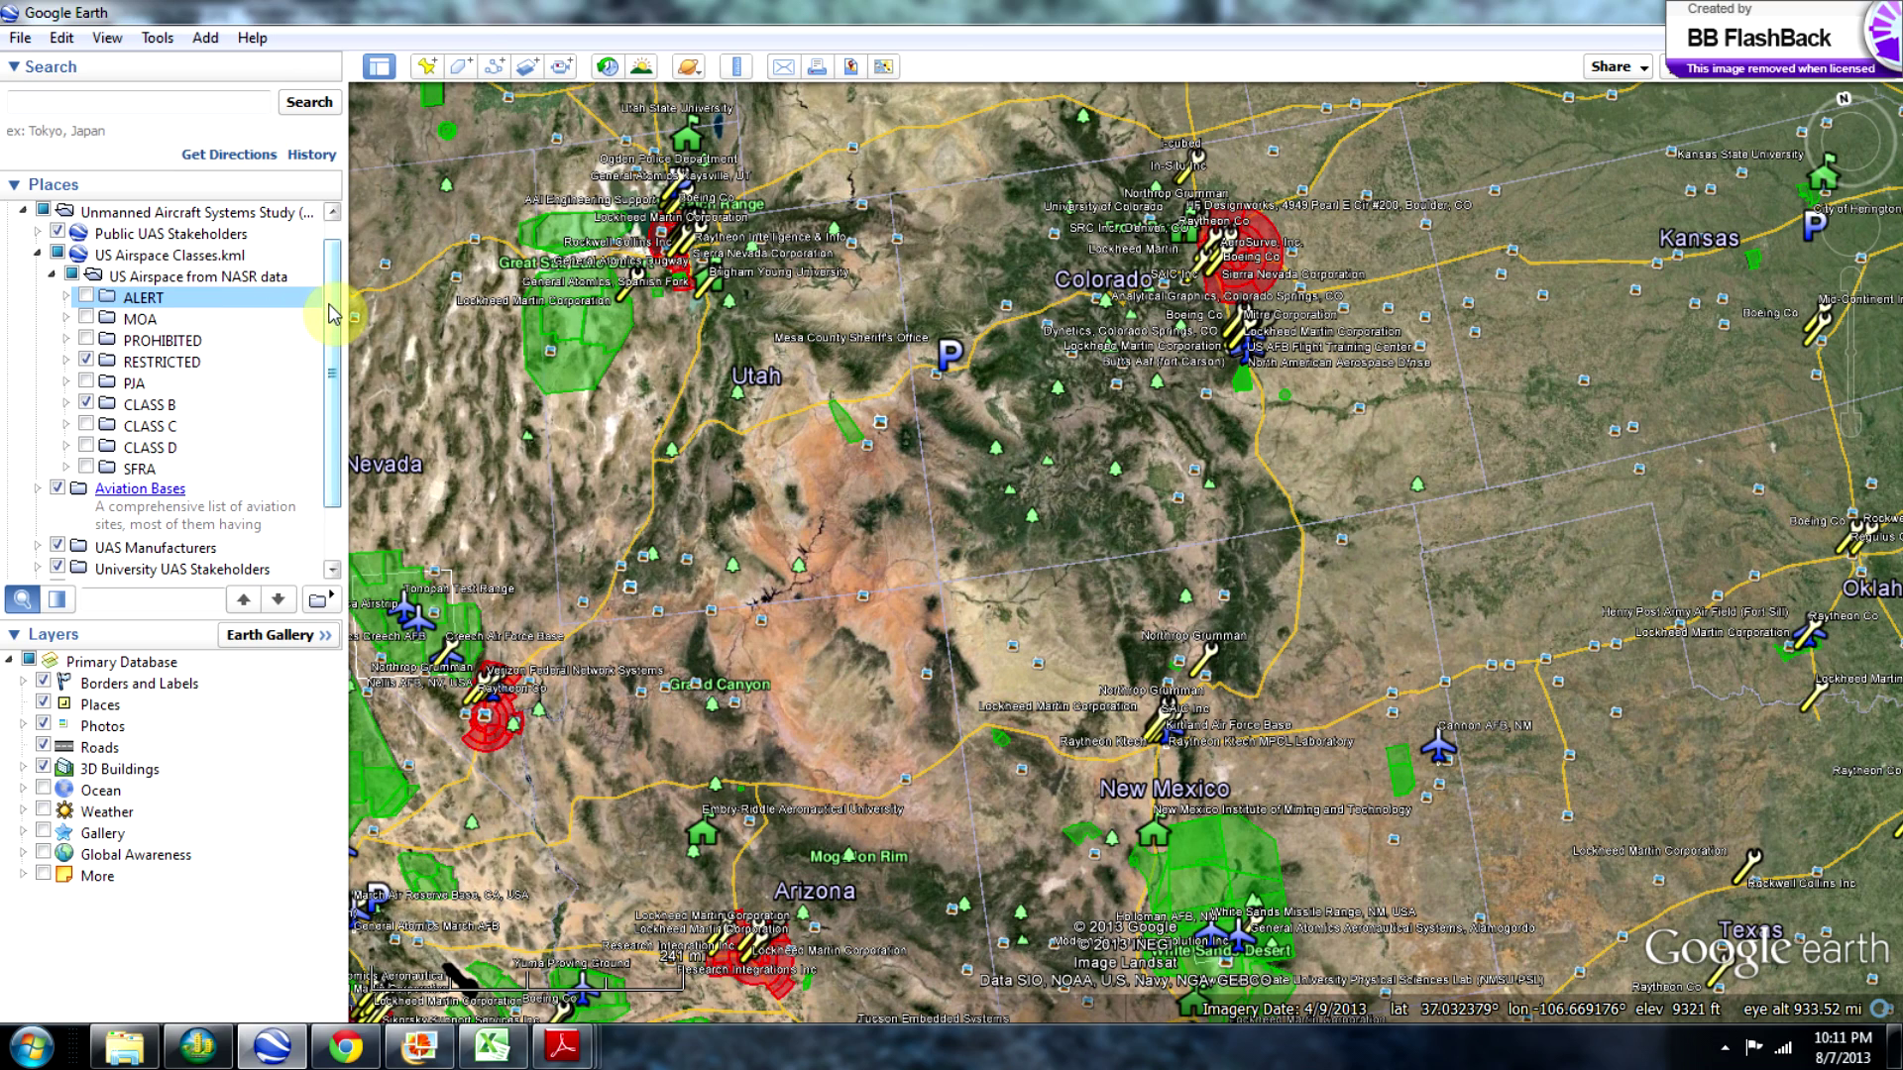
left_click_drag(330, 311, 334, 337)
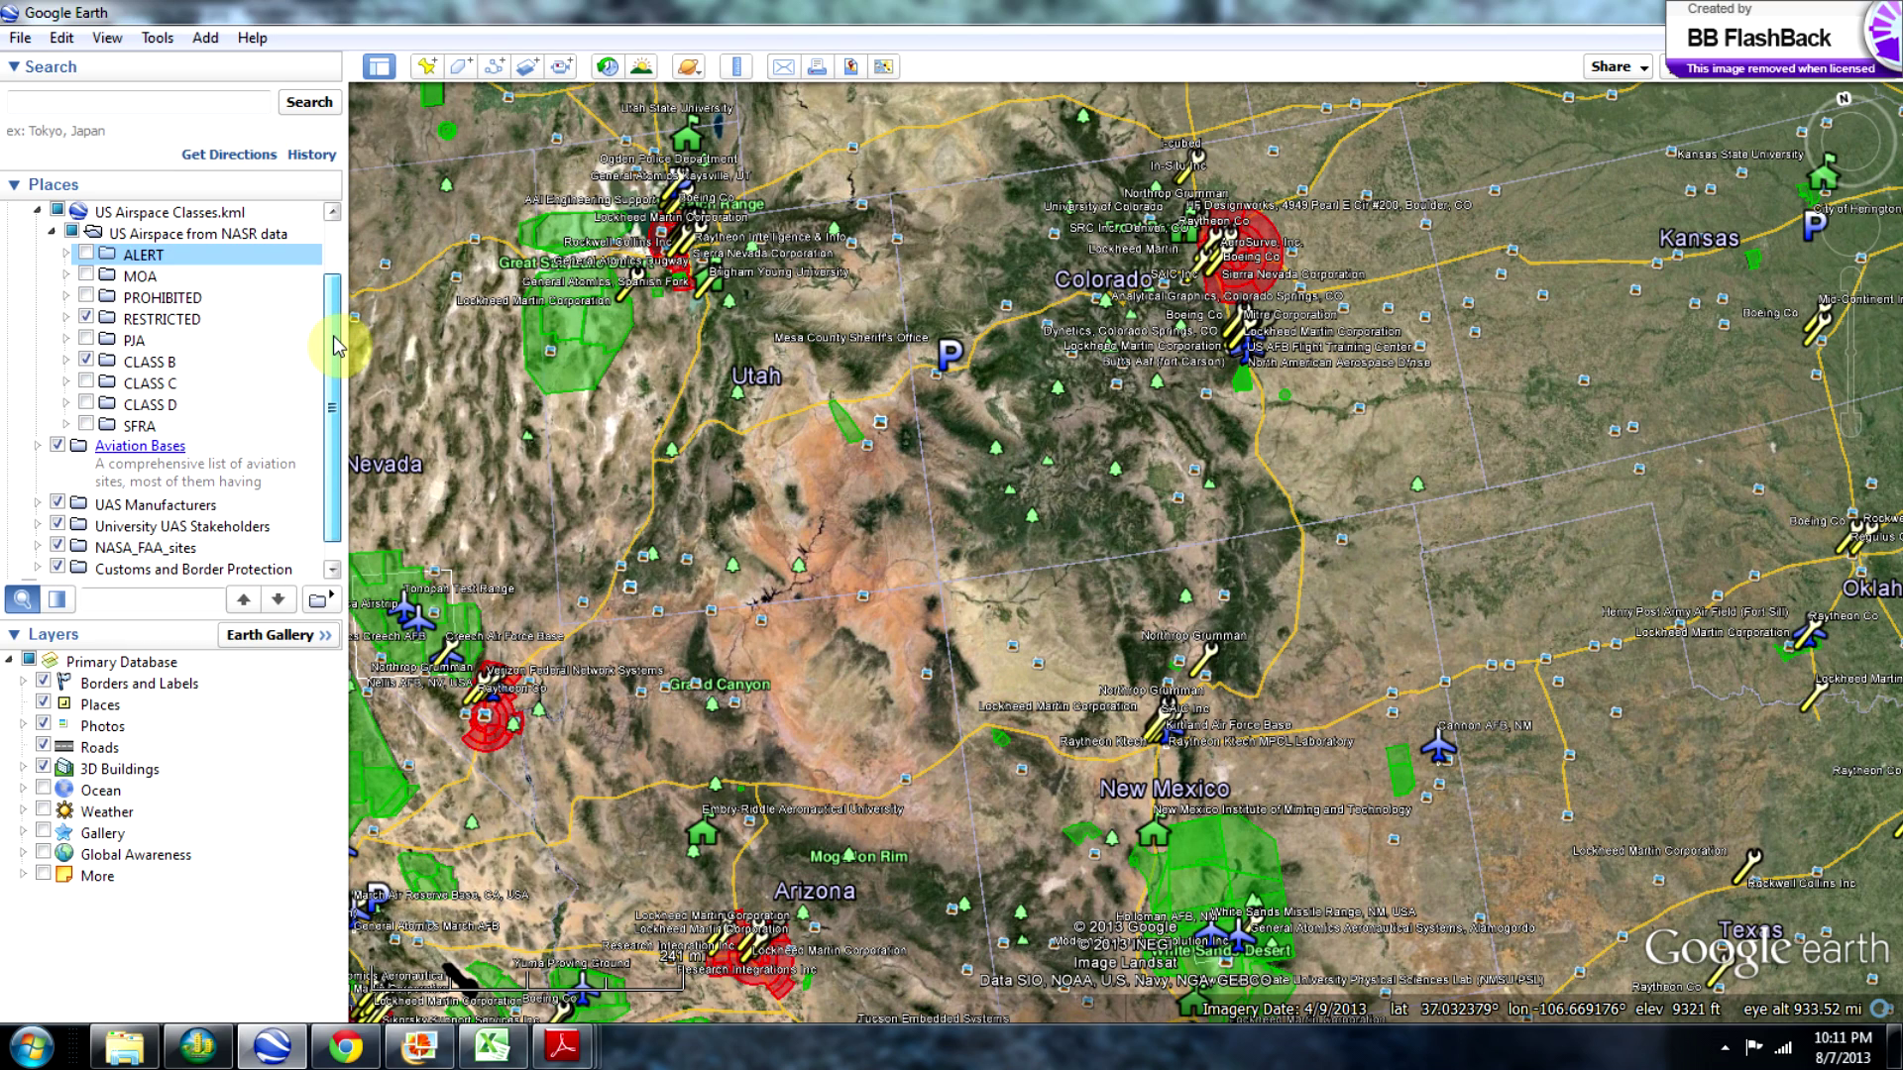
Toggle the Aviation Bases layer off and on, and examine the bases around Edwards Air Force Base and Victorville.
left_click(71, 454)
left_click(56, 447)
left_click_drag(412, 622, 868, 317)
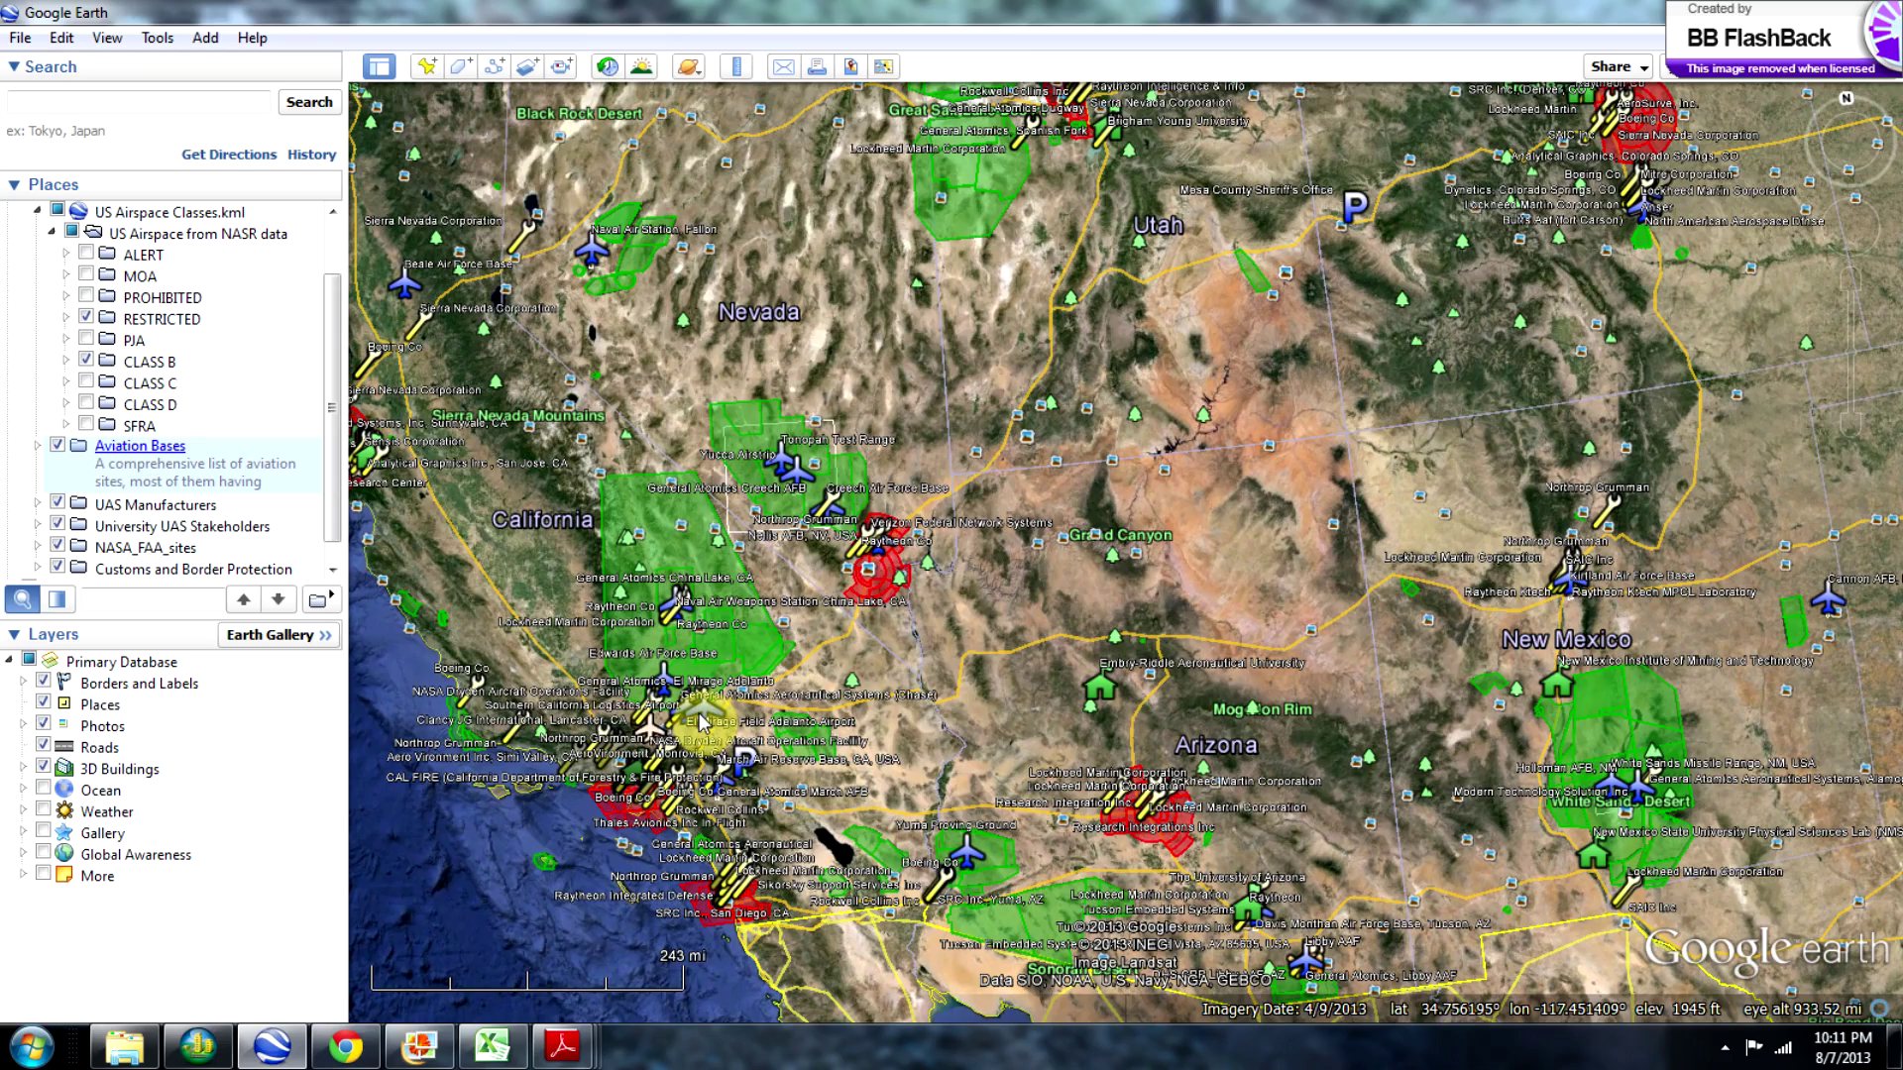
scroll(700, 720, "up", 5)
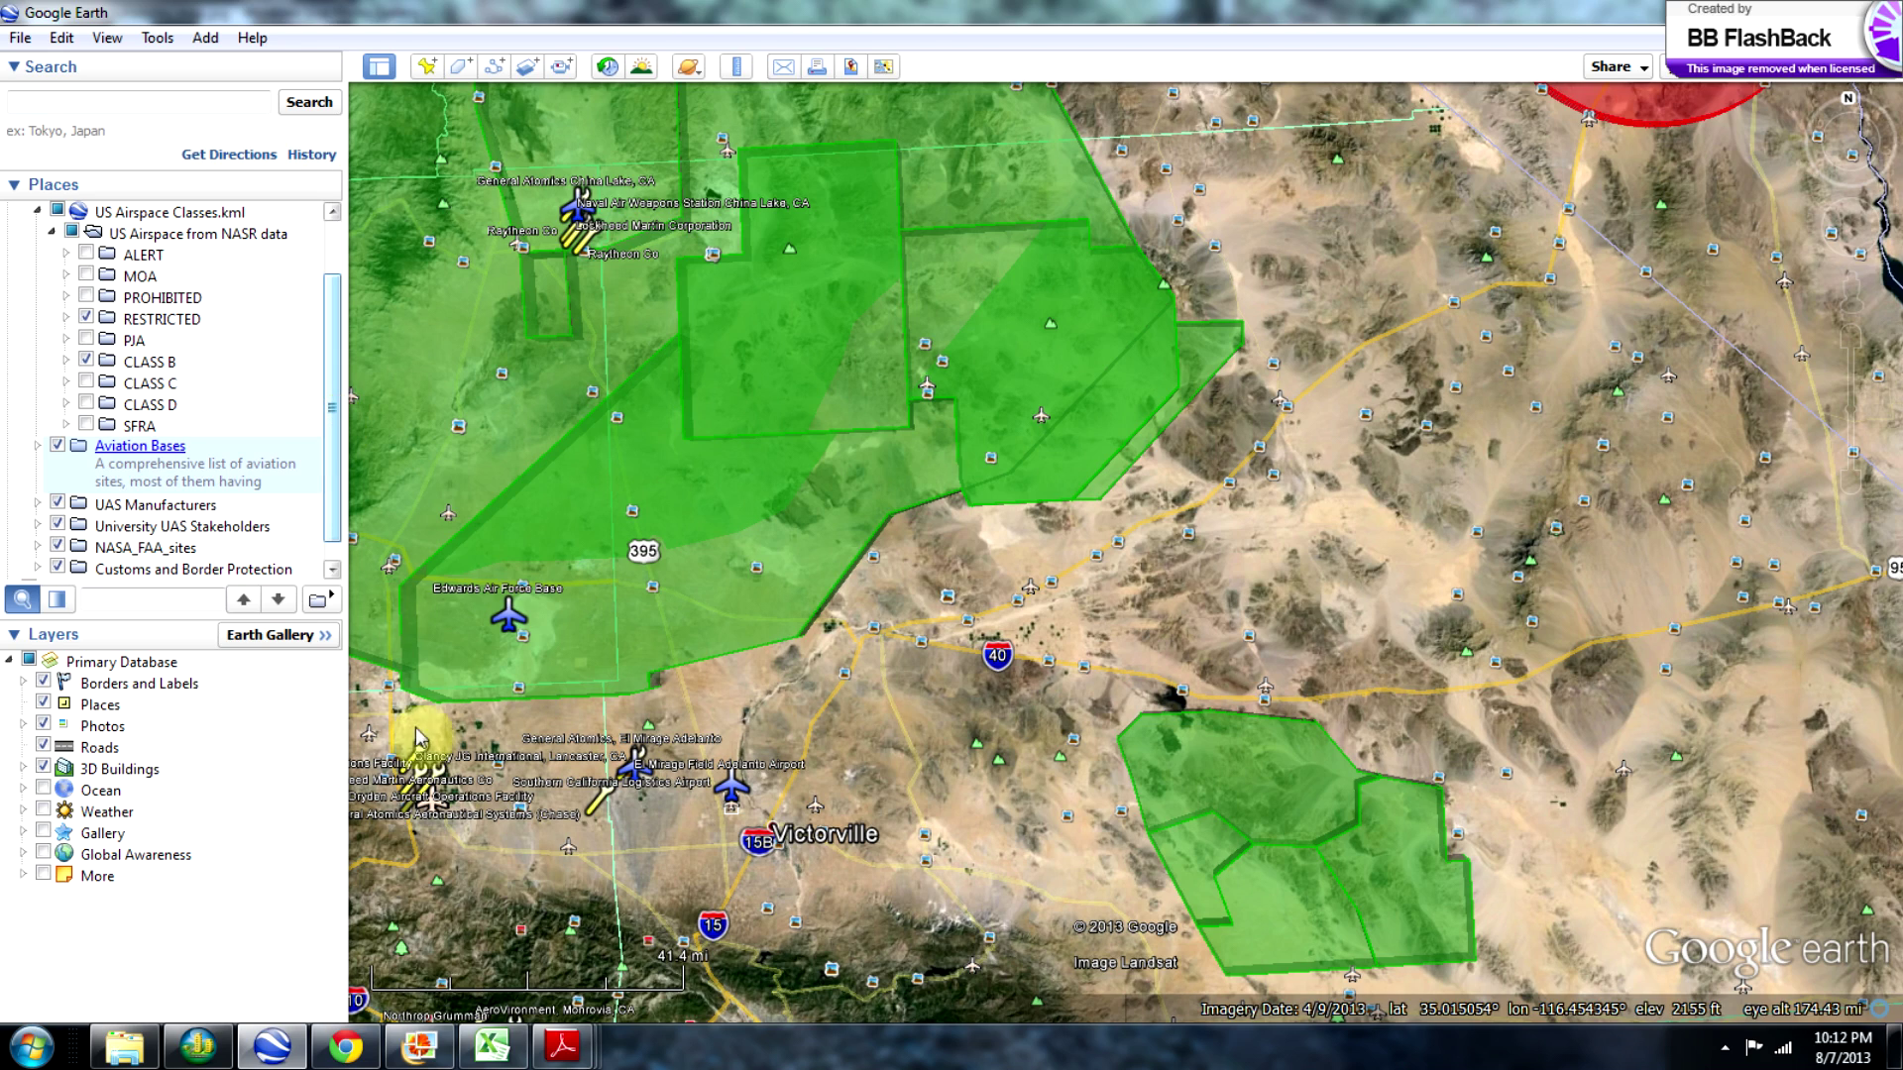
Switch to Adobe Reader and show the title page of US AF RPA presentation.pdf.
mouse_move(563, 1058)
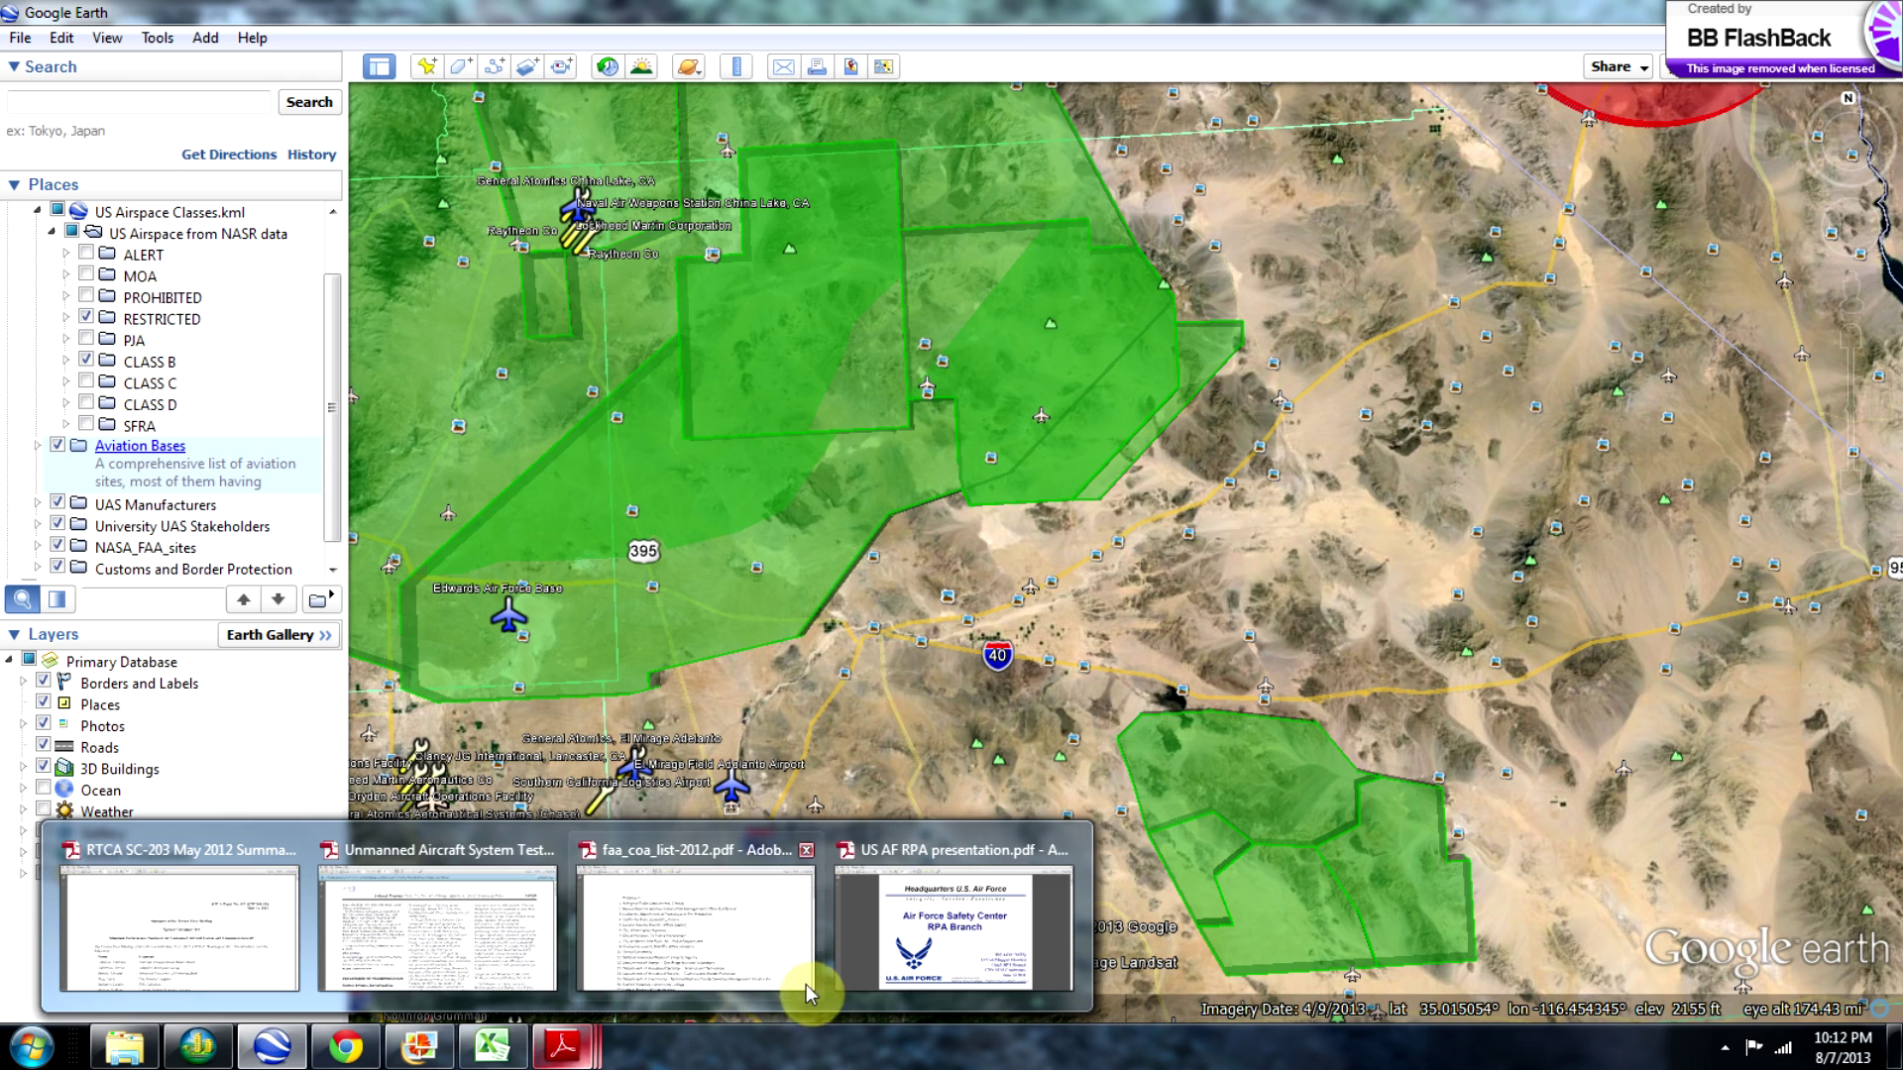
left_click(936, 941)
scroll(1518, 513, "down", 1)
scroll(1006, 488, "up", 1)
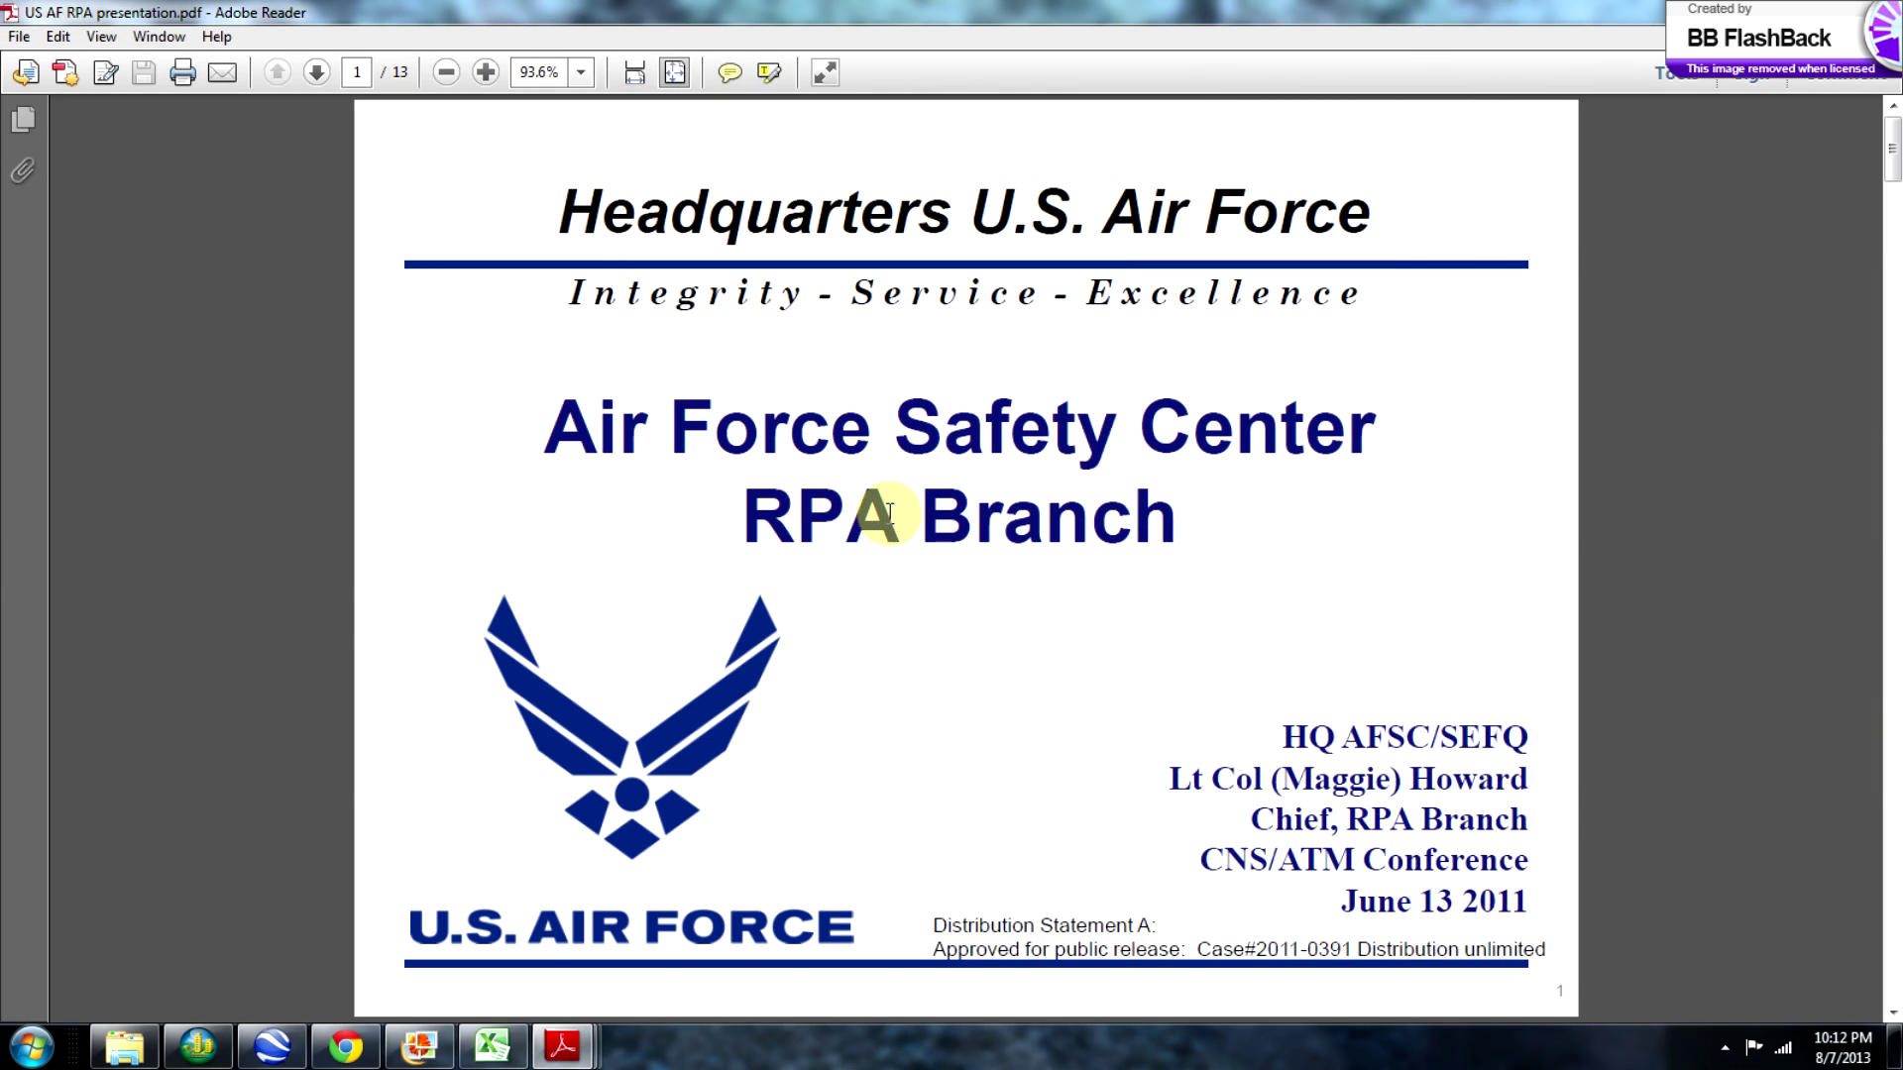
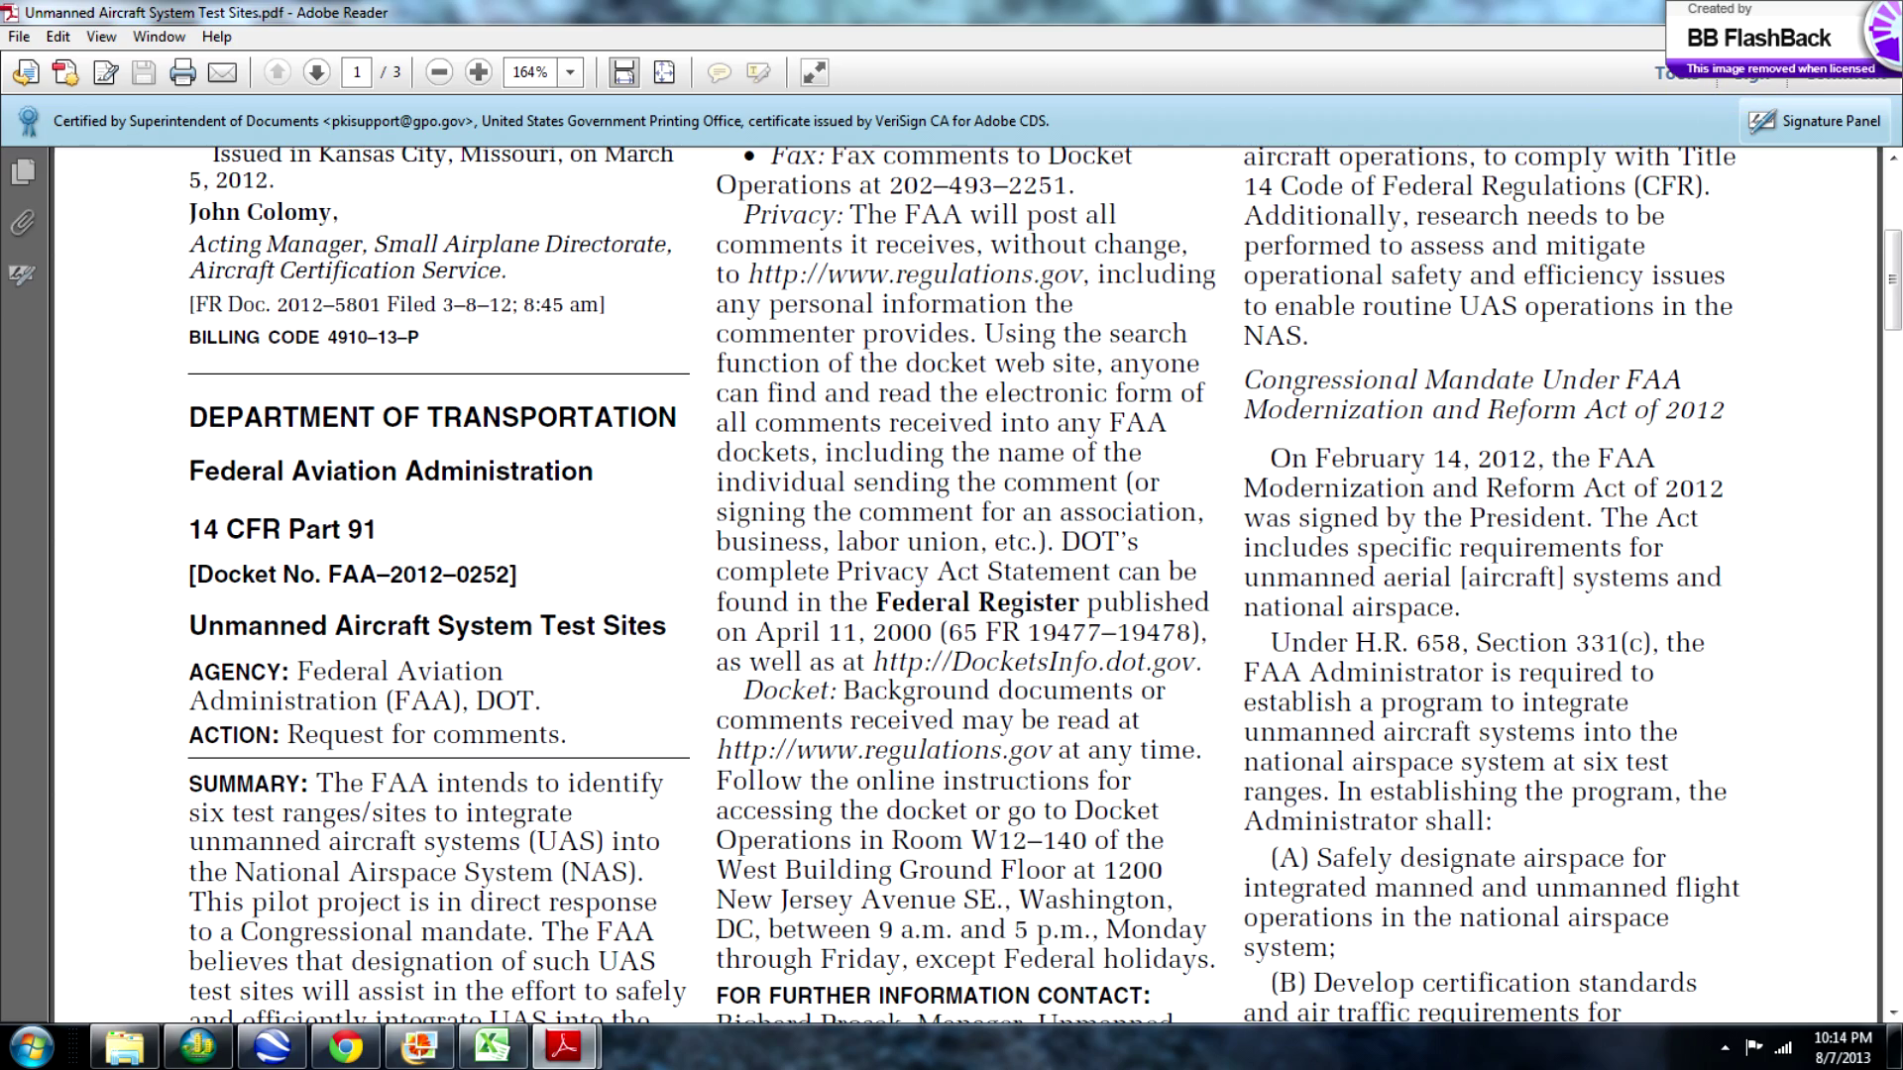
Close the Unmanned Aircraft System Test Sites document and review the attendee list in RTCA SC-203 May 2012 Summary.pdf through page 3.
left_click(1876, 10)
left_click(567, 1048)
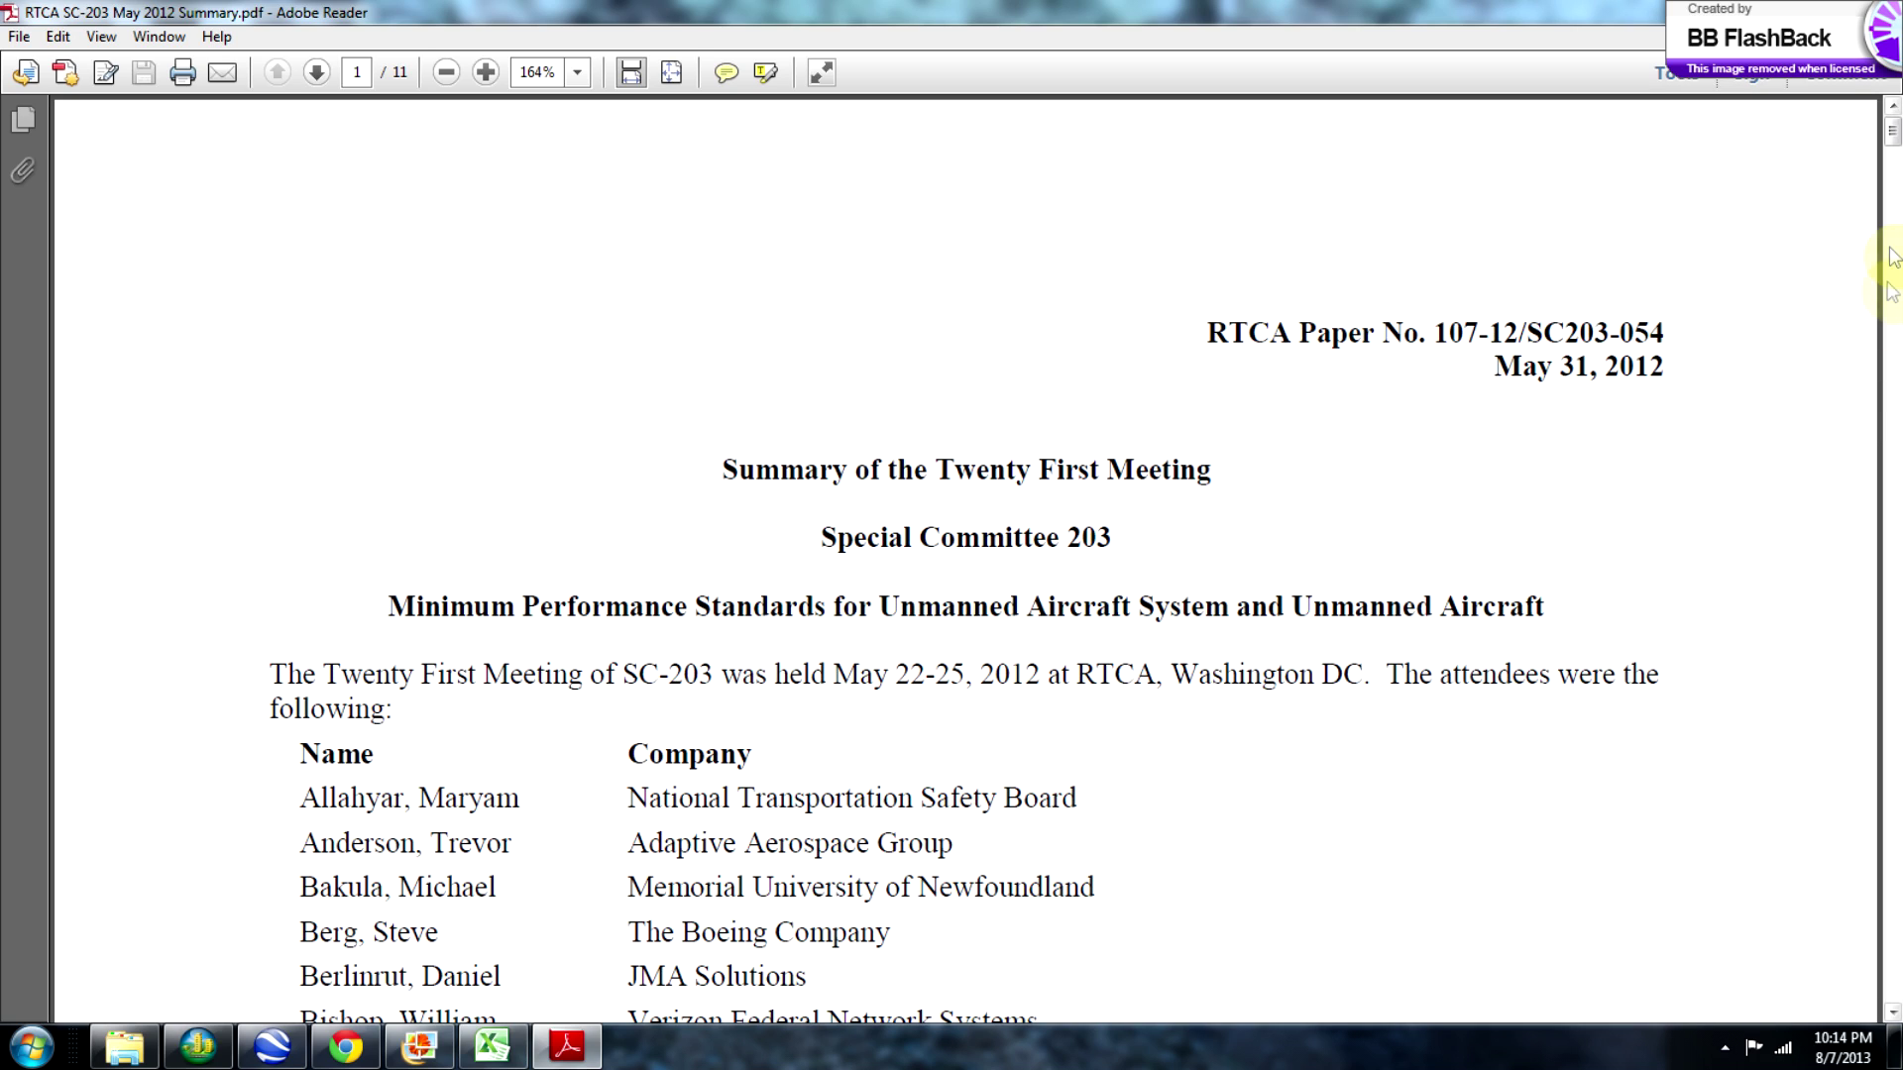
left_click_drag(1892, 130, 1892, 332)
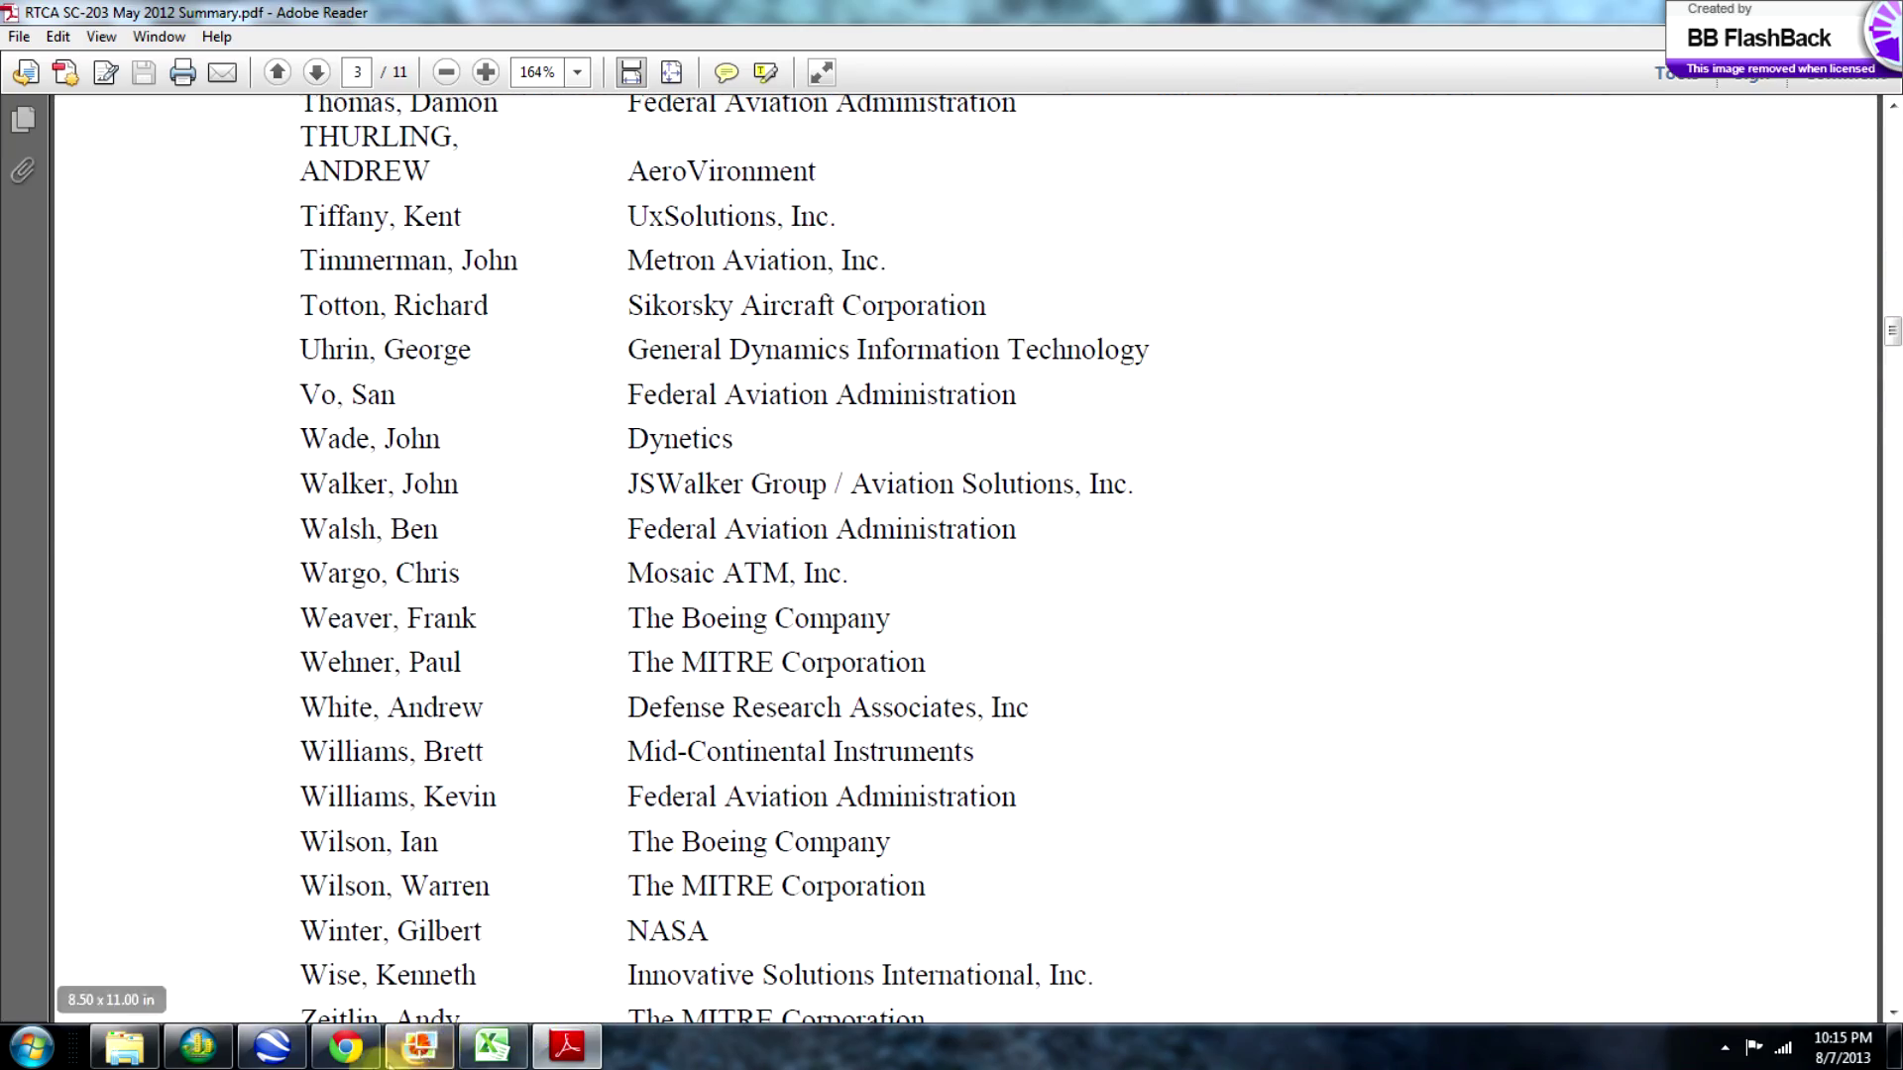
Switch to Google Earth, expand the UAS Manufacturers layer and review its entries from AAI Corporation through Boeing.
left_click(279, 1056)
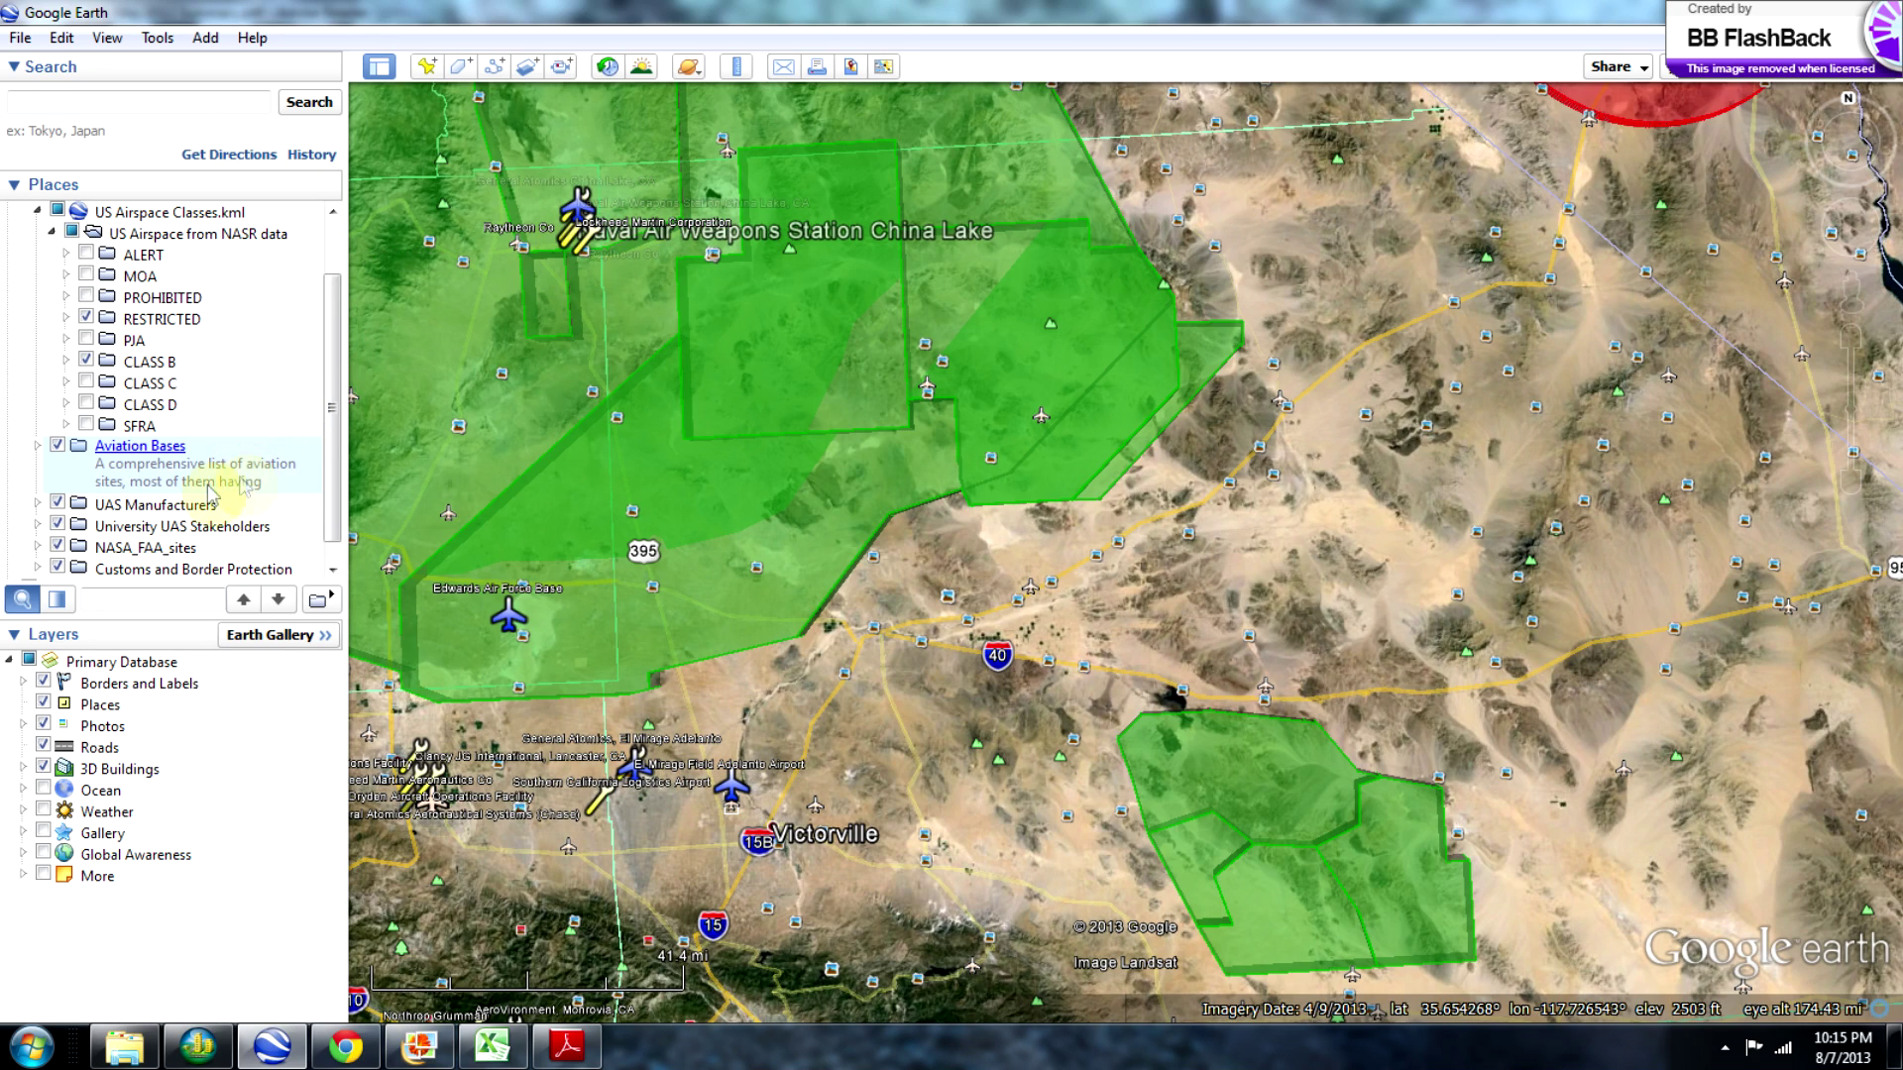
left_click(37, 504)
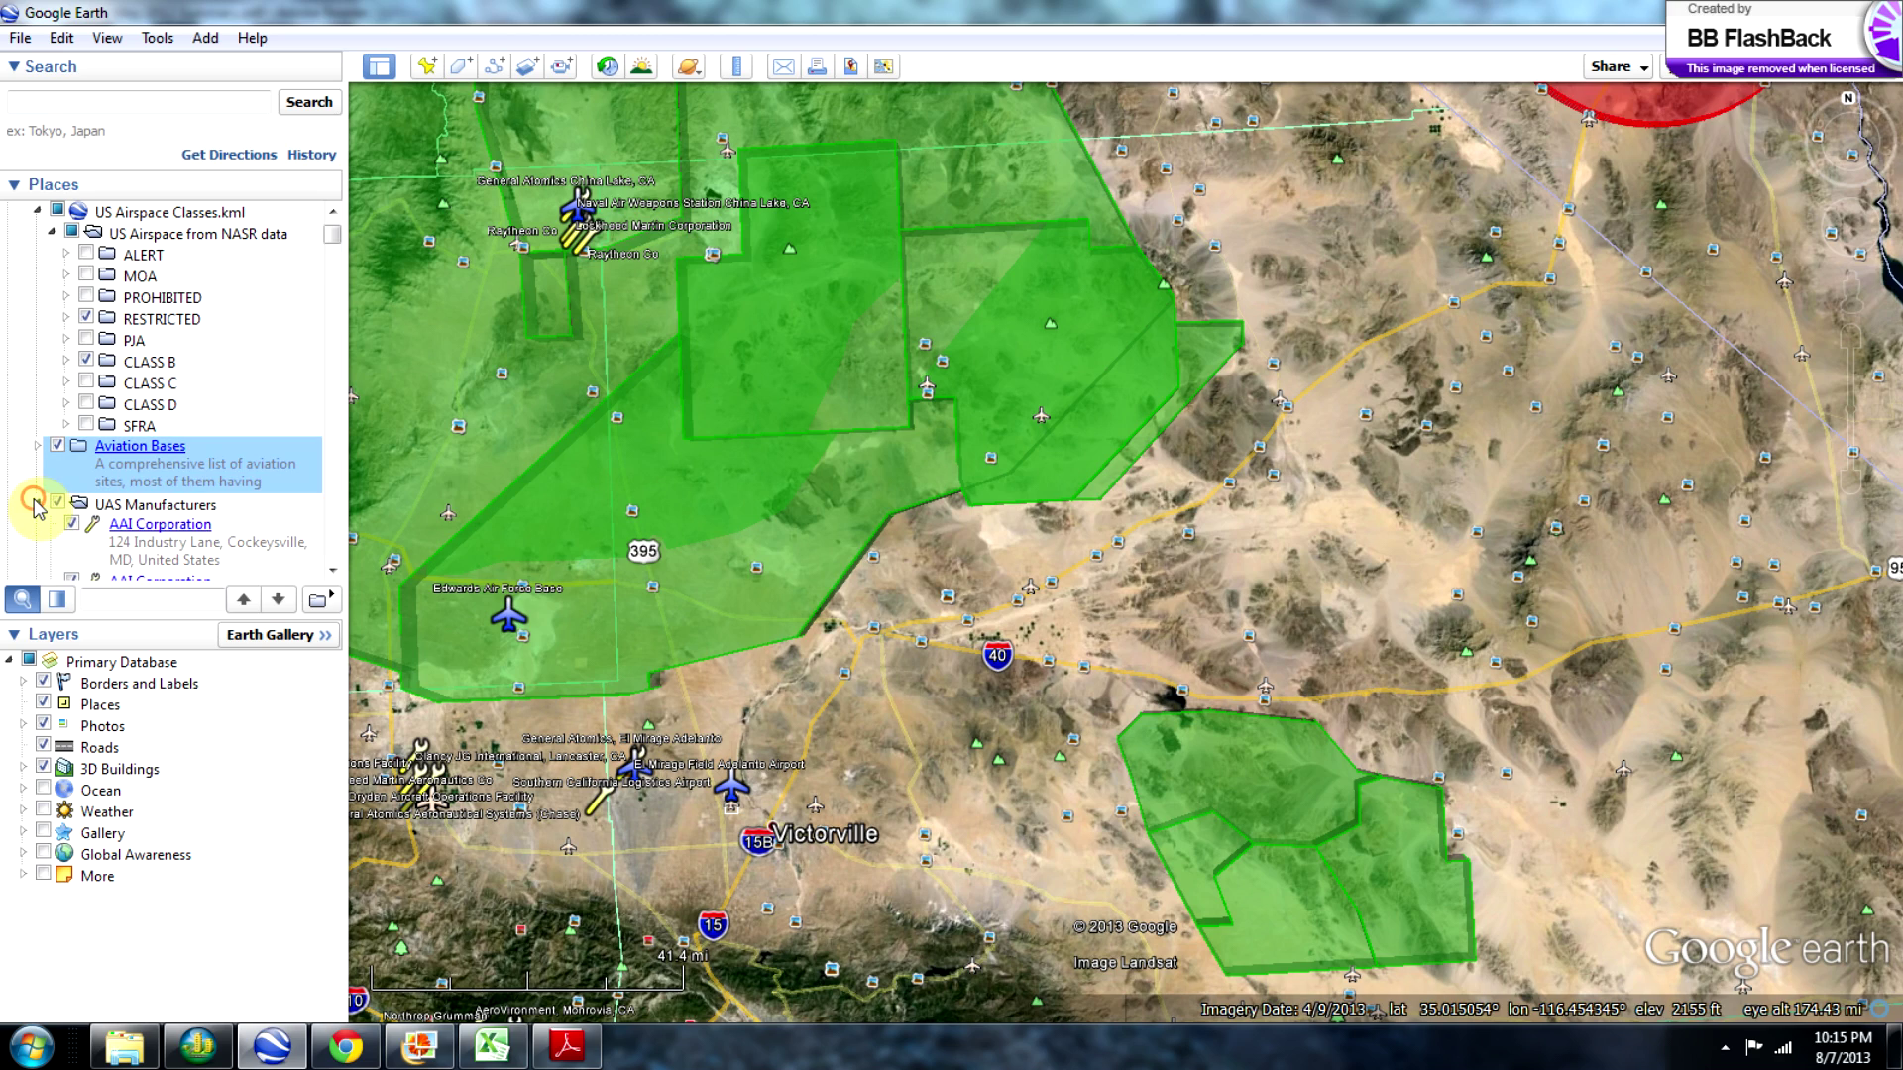
left_click(332, 578)
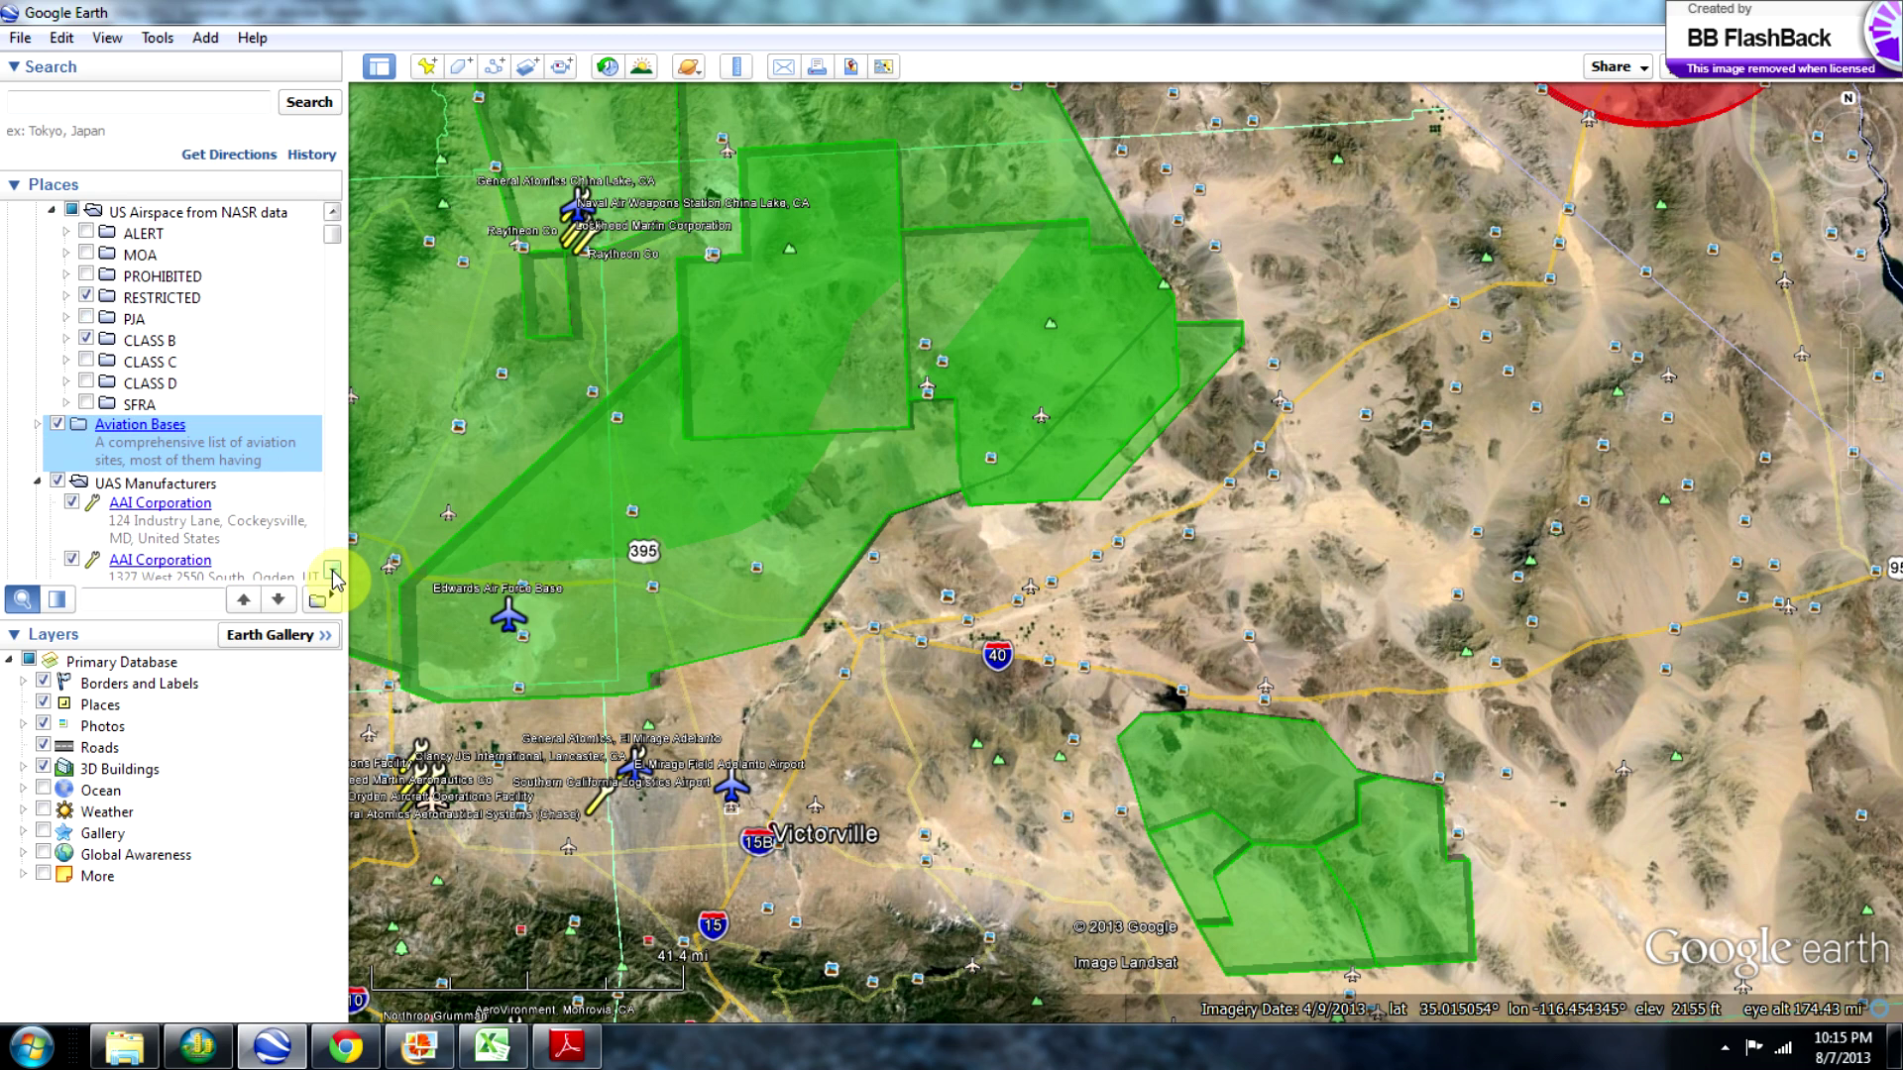
left_click(332, 578)
left_click(332, 577)
left_click(332, 578)
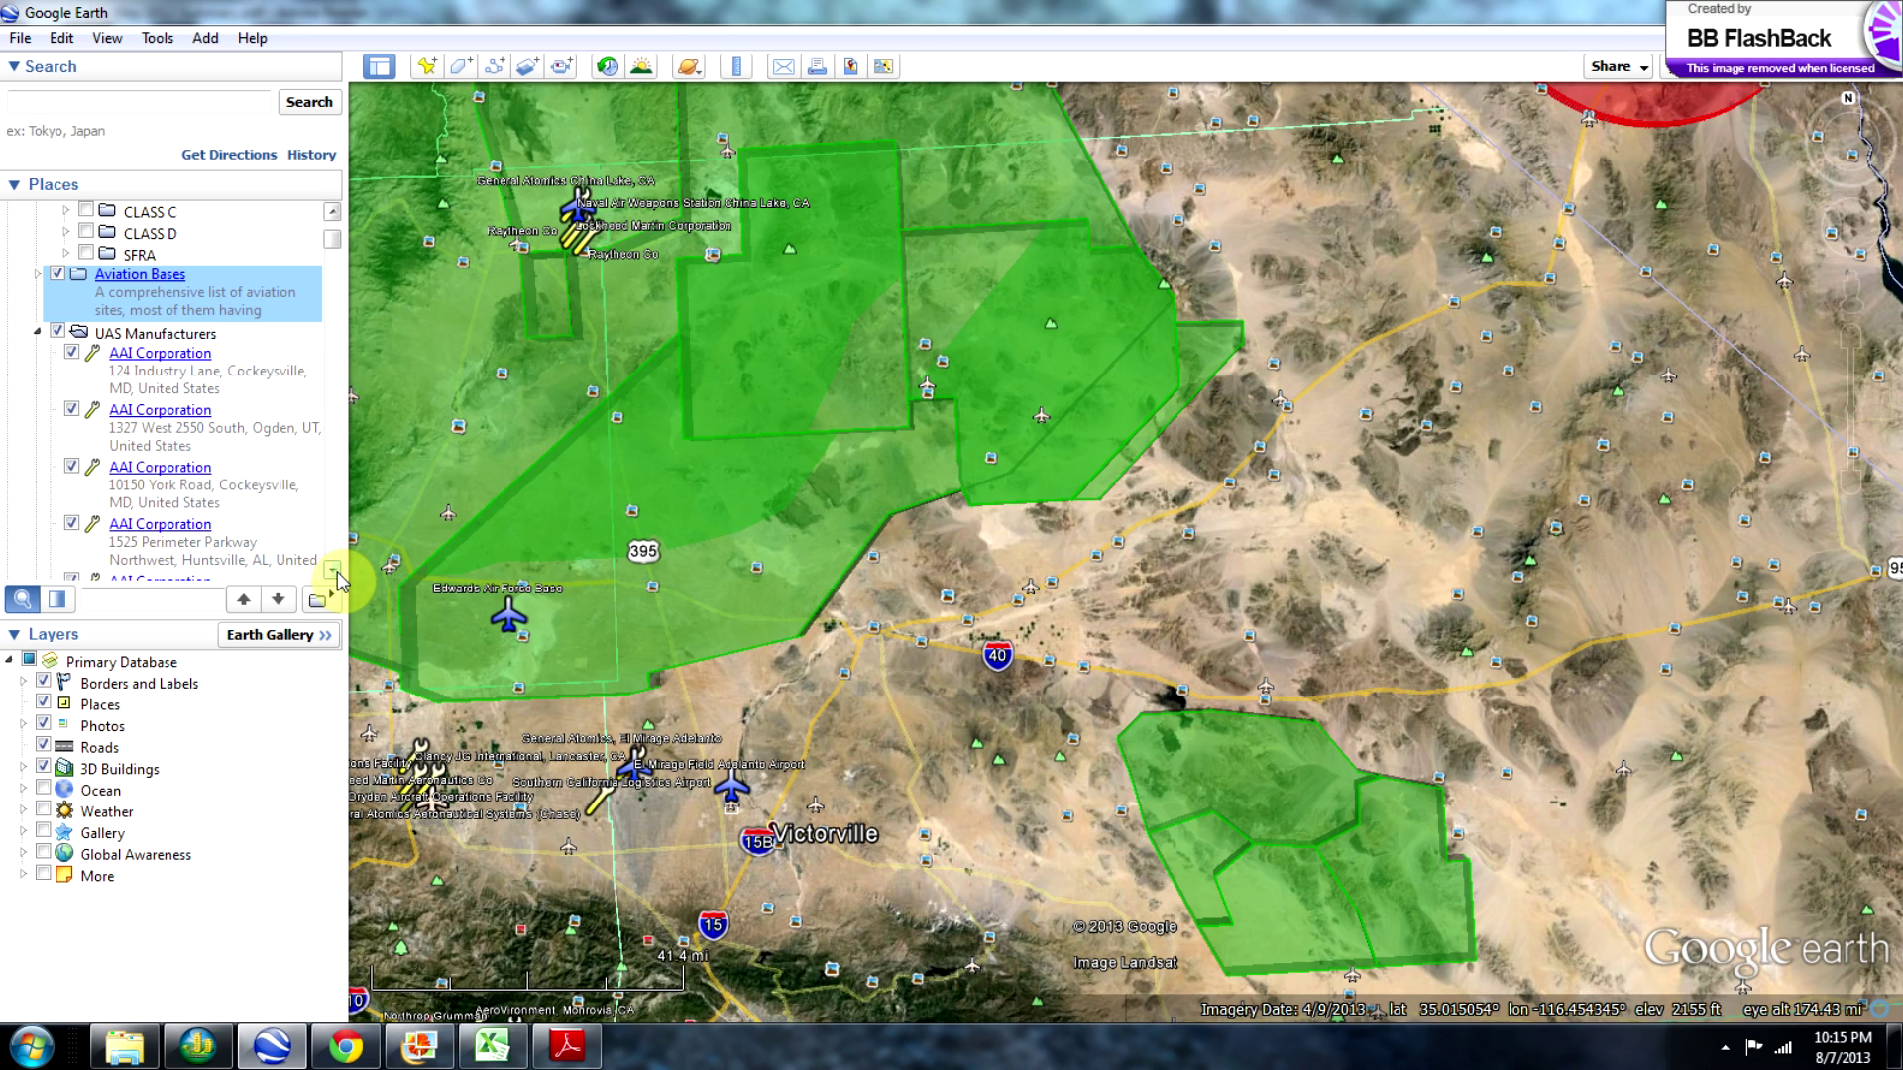
left_click(332, 575)
left_click(332, 575)
left_click(332, 575)
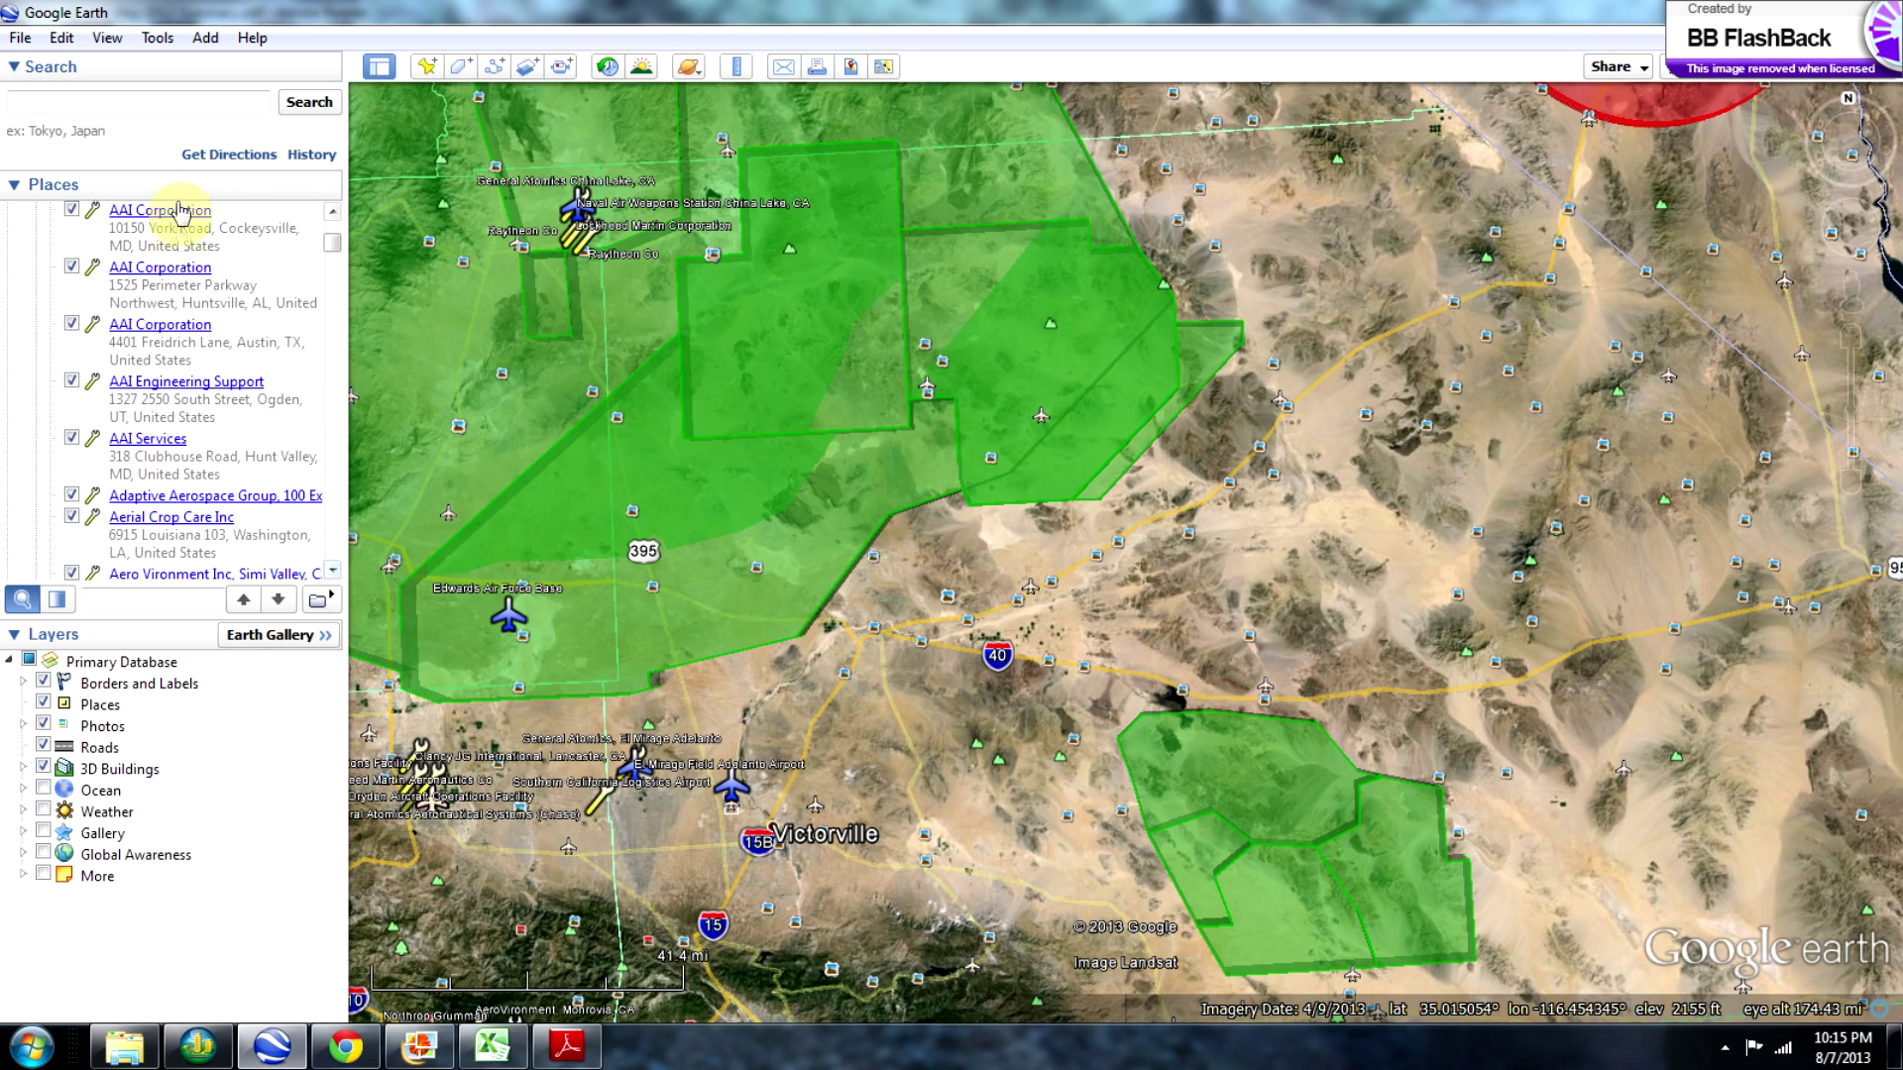
left_click(332, 575)
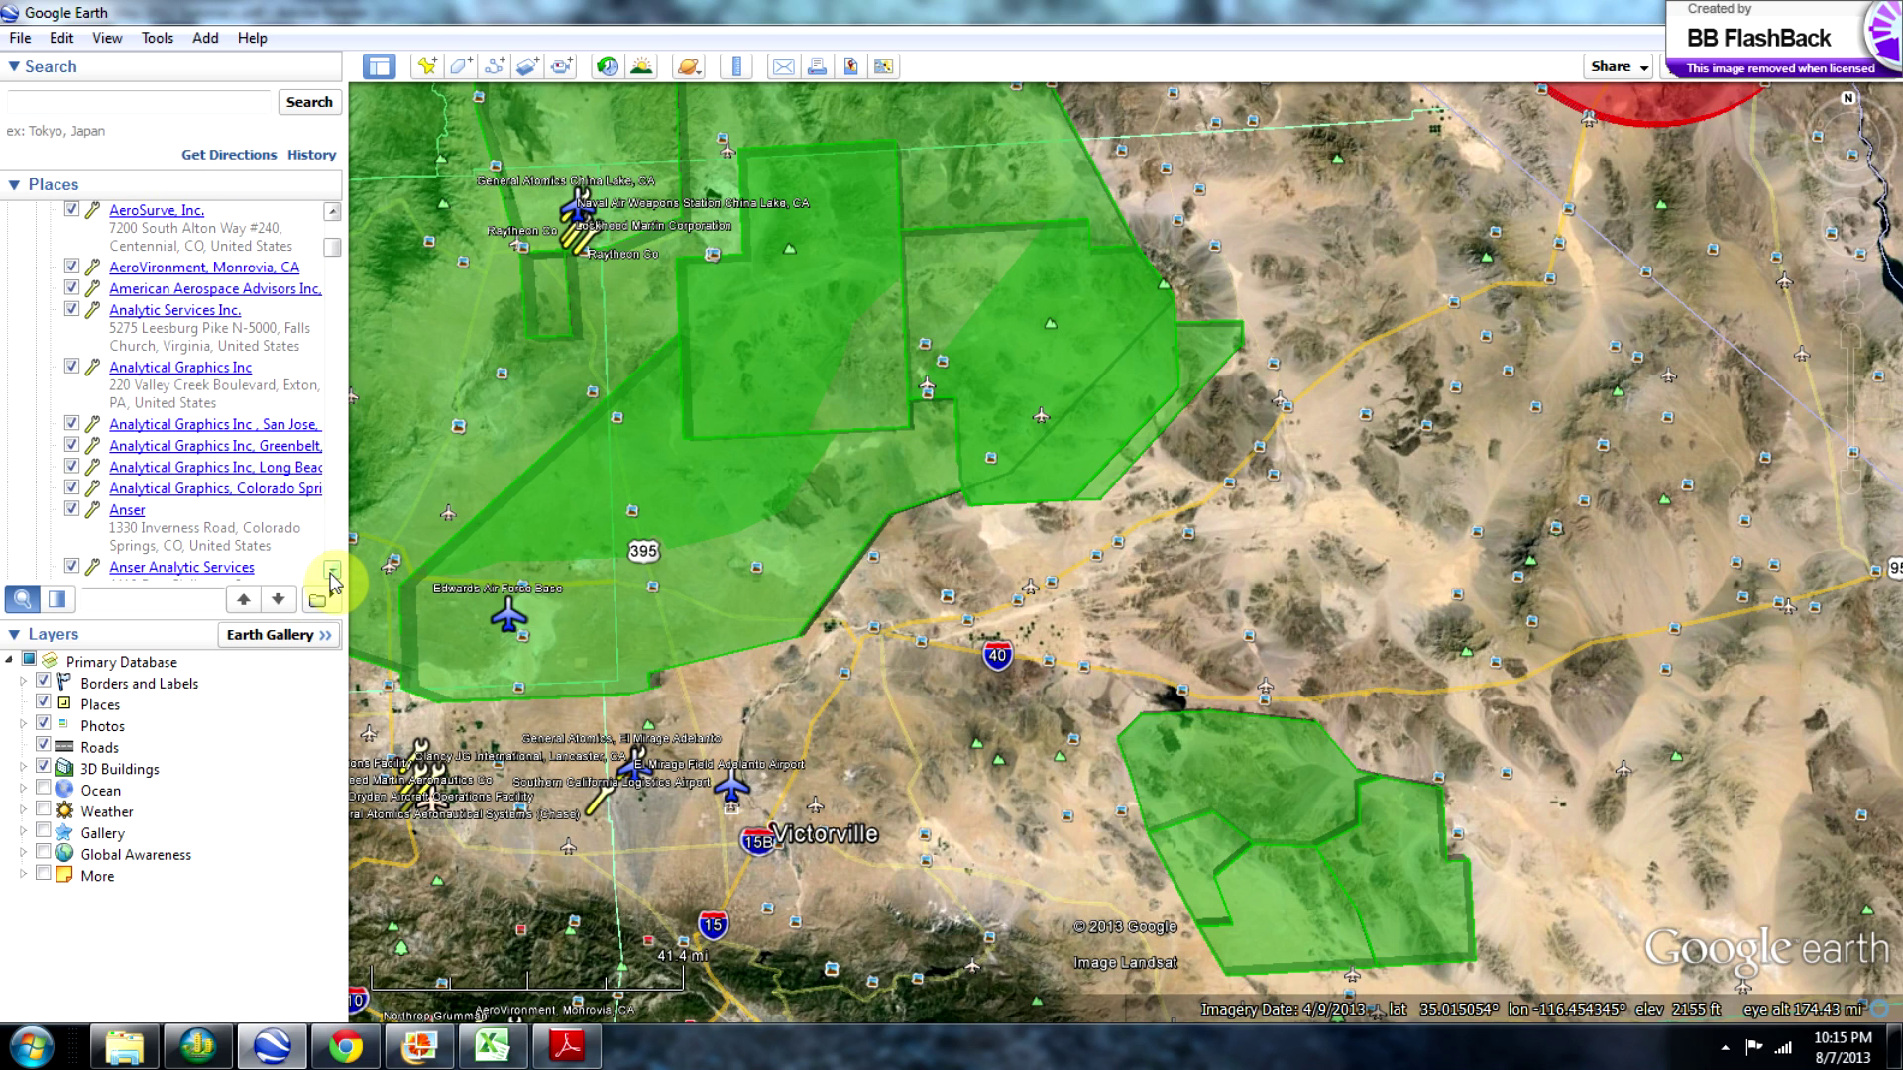
left_click(332, 574)
left_click(332, 575)
left_click(332, 575)
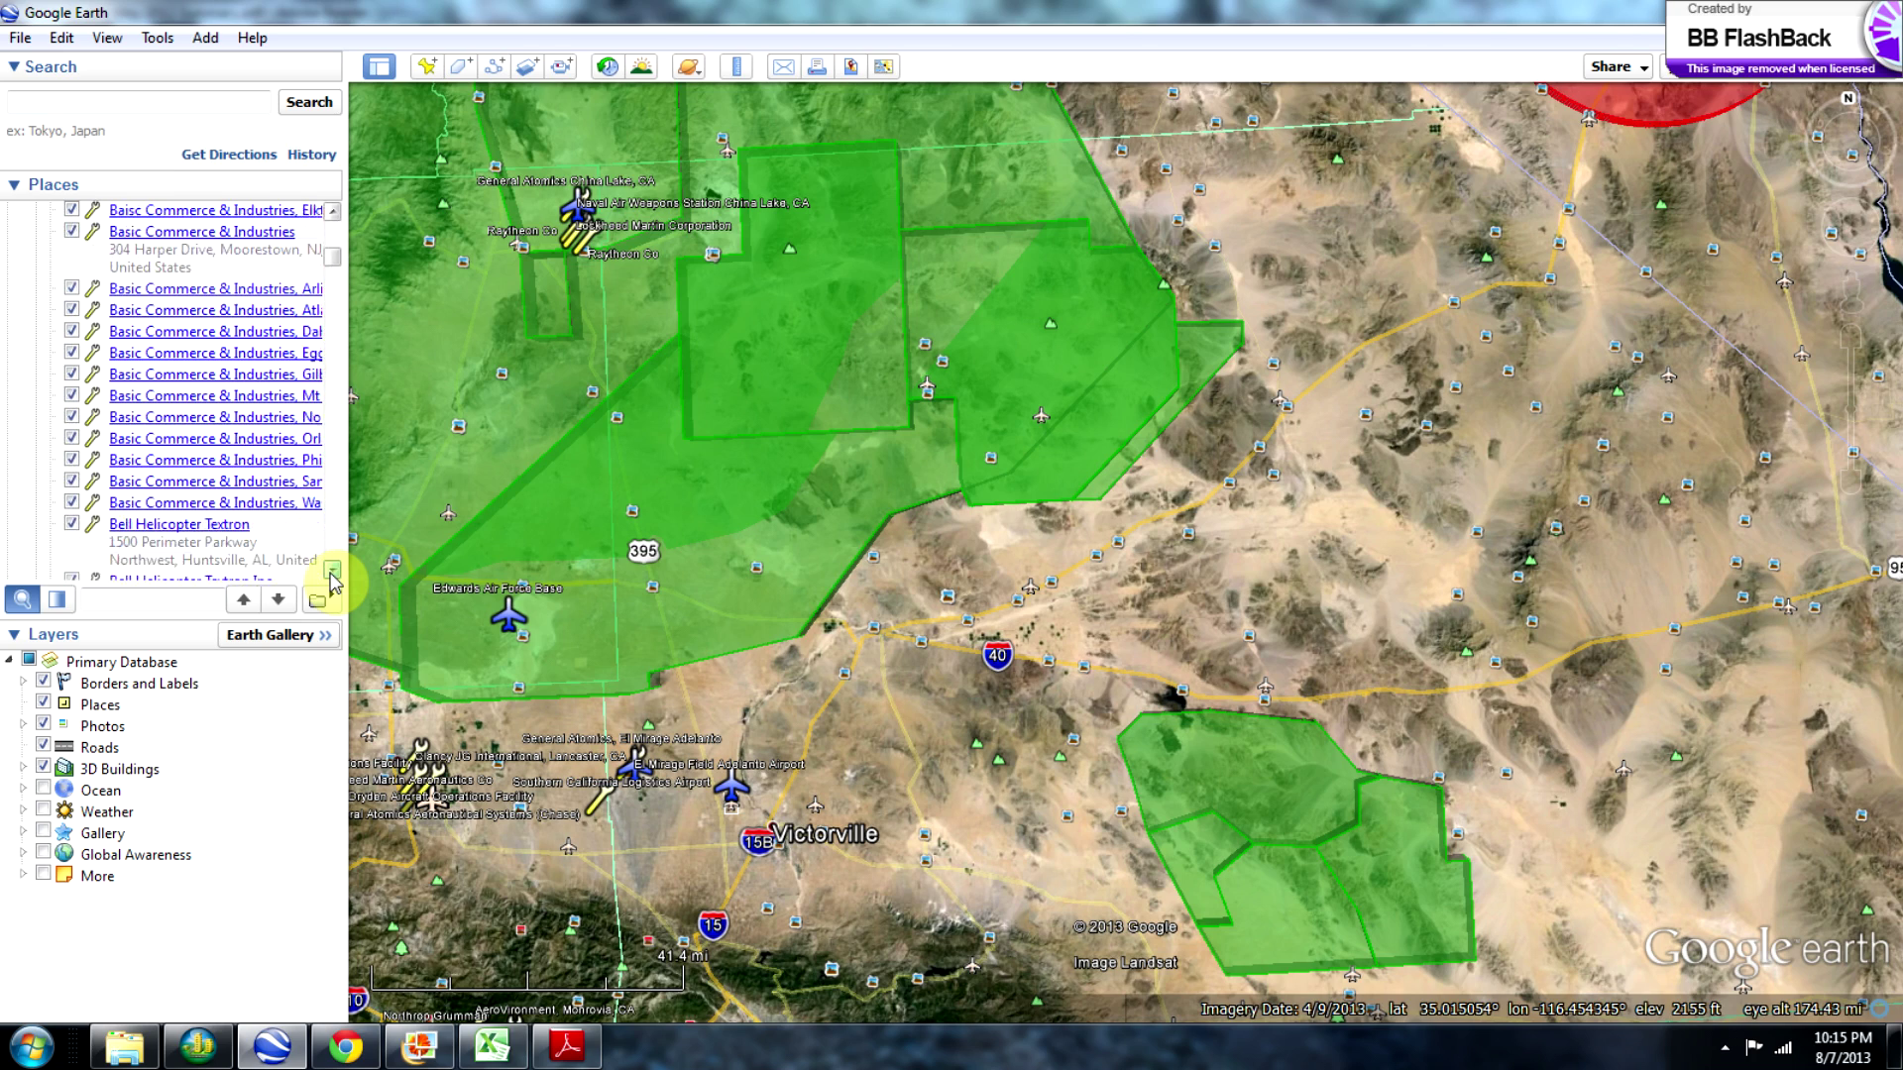
left_click(332, 575)
left_click_drag(333, 259, 337, 280)
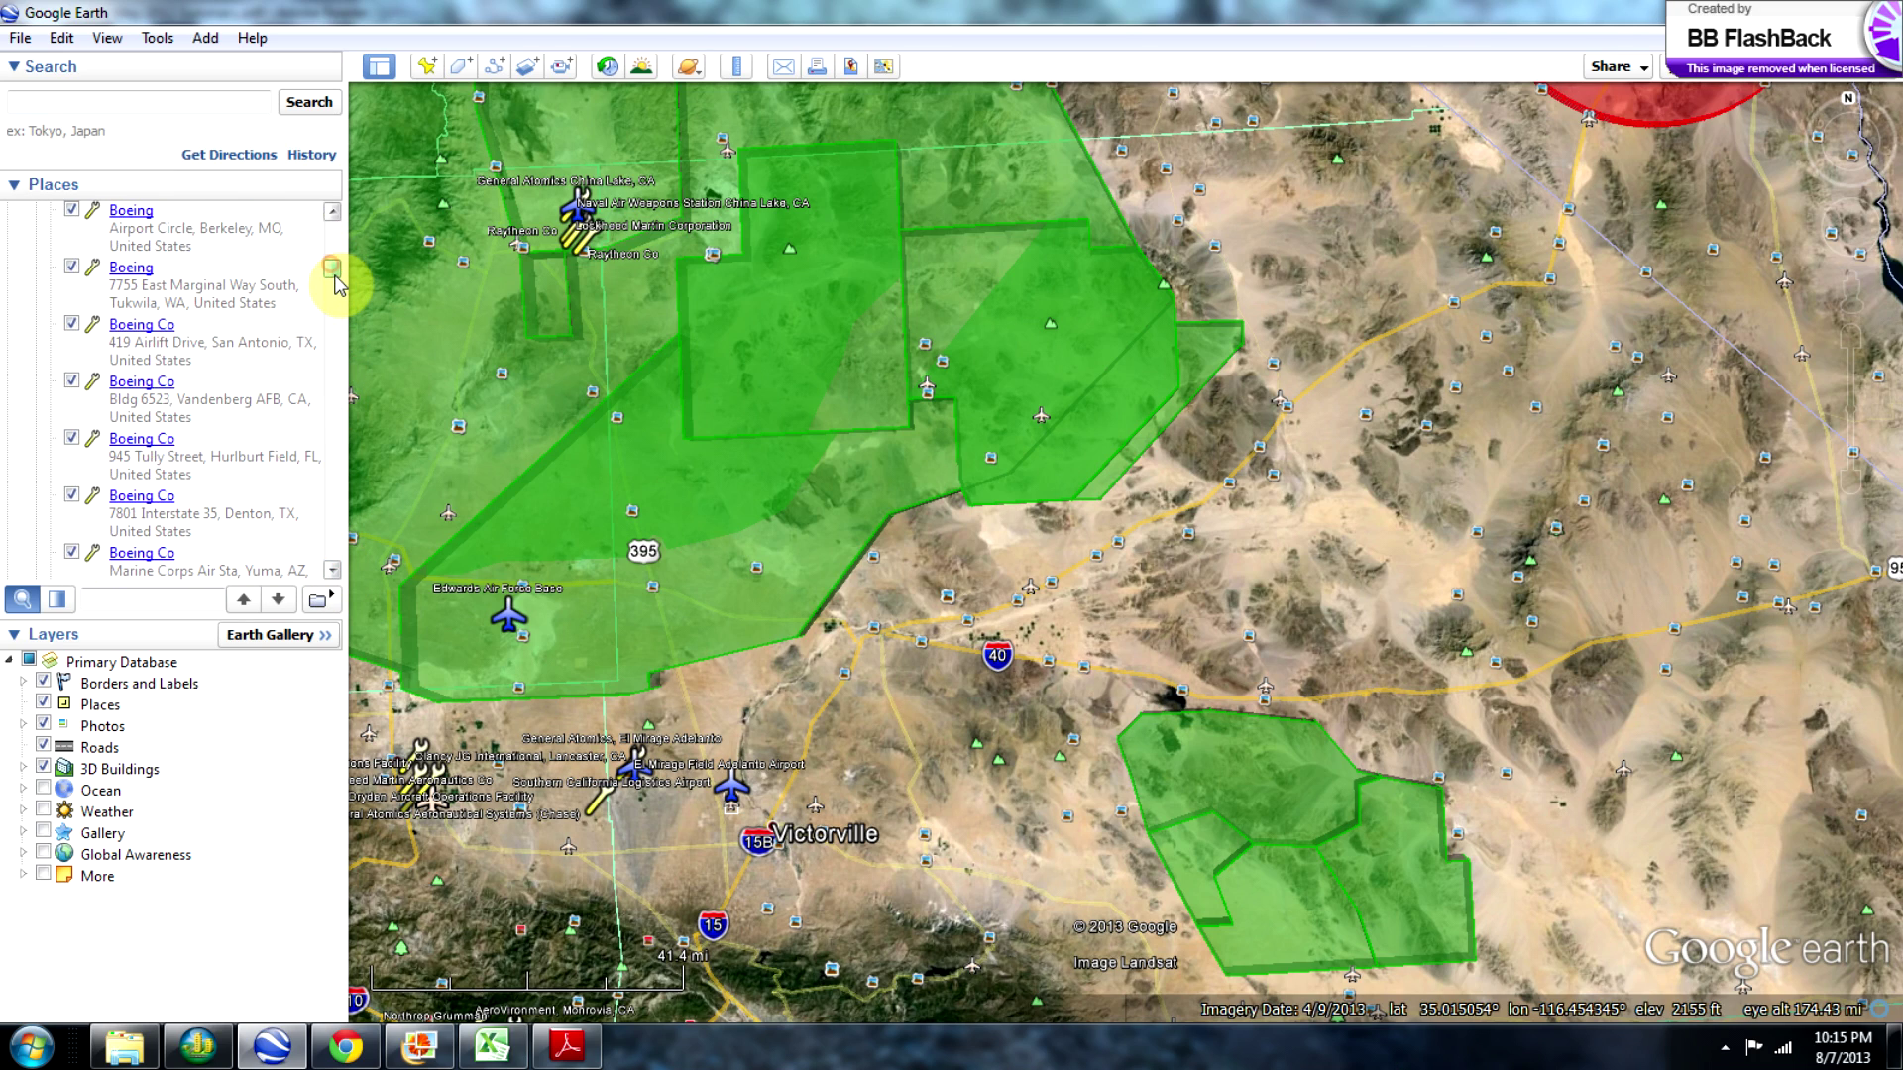
Review the rest of the manufacturer entries, from Boeing Co through Lockheed Martin Corporation and Sierra Nevada Corporation to Woolpert.
left_click(333, 571)
left_click(333, 570)
left_click(333, 570)
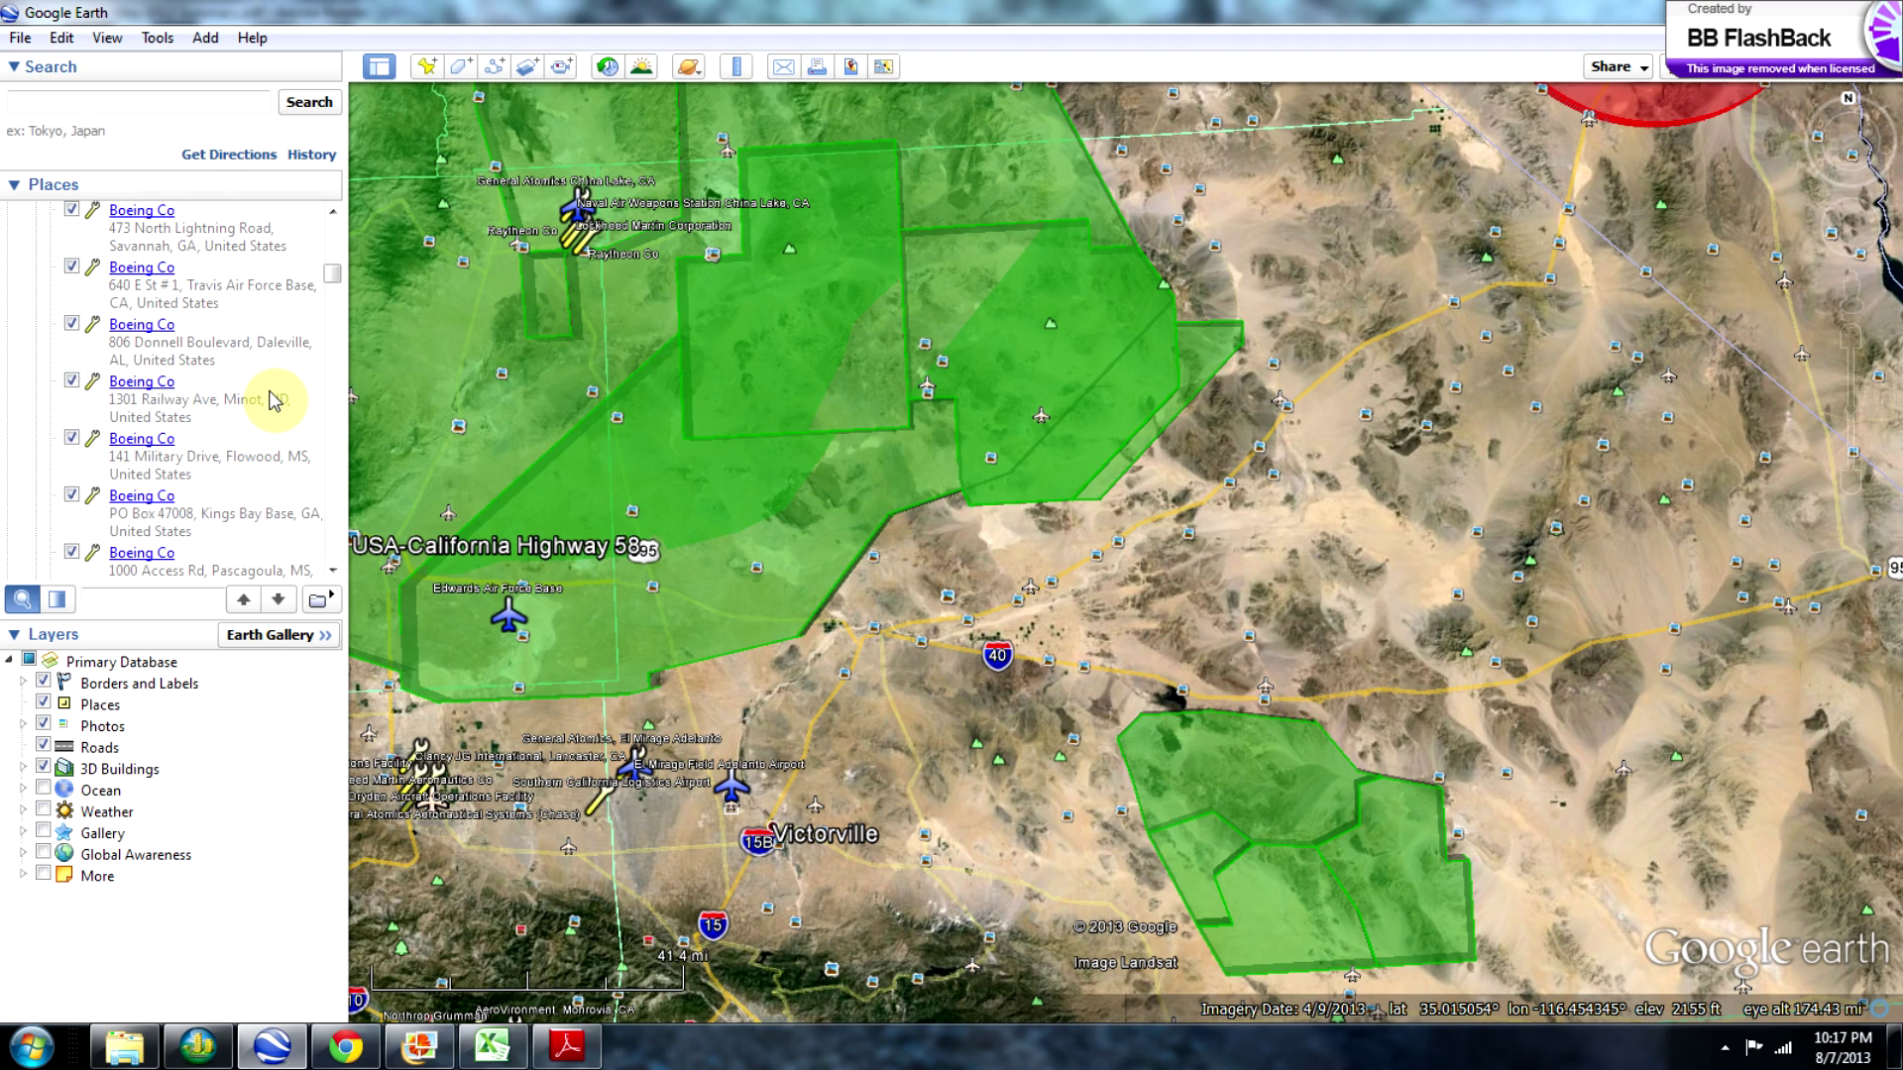
left_click(333, 572)
left_click(335, 573)
left_click(335, 572)
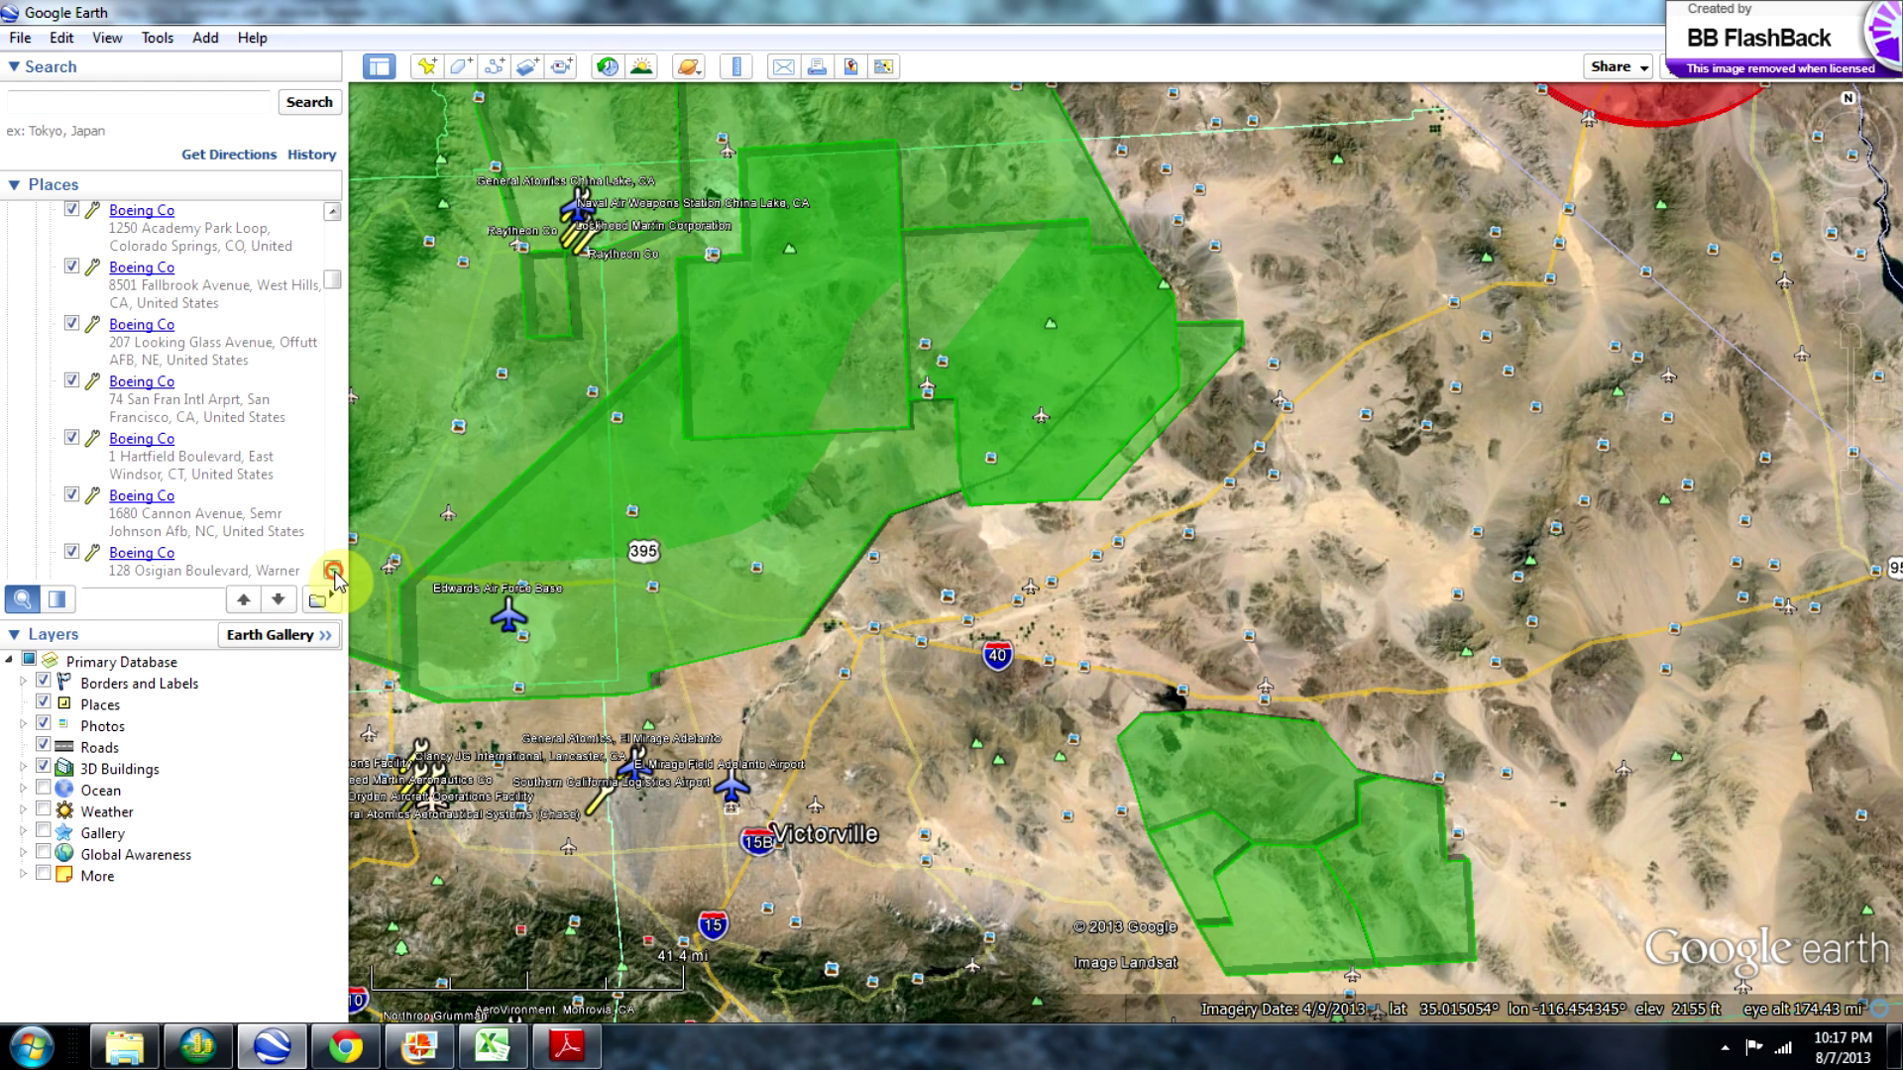
left_click_drag(333, 289, 335, 350)
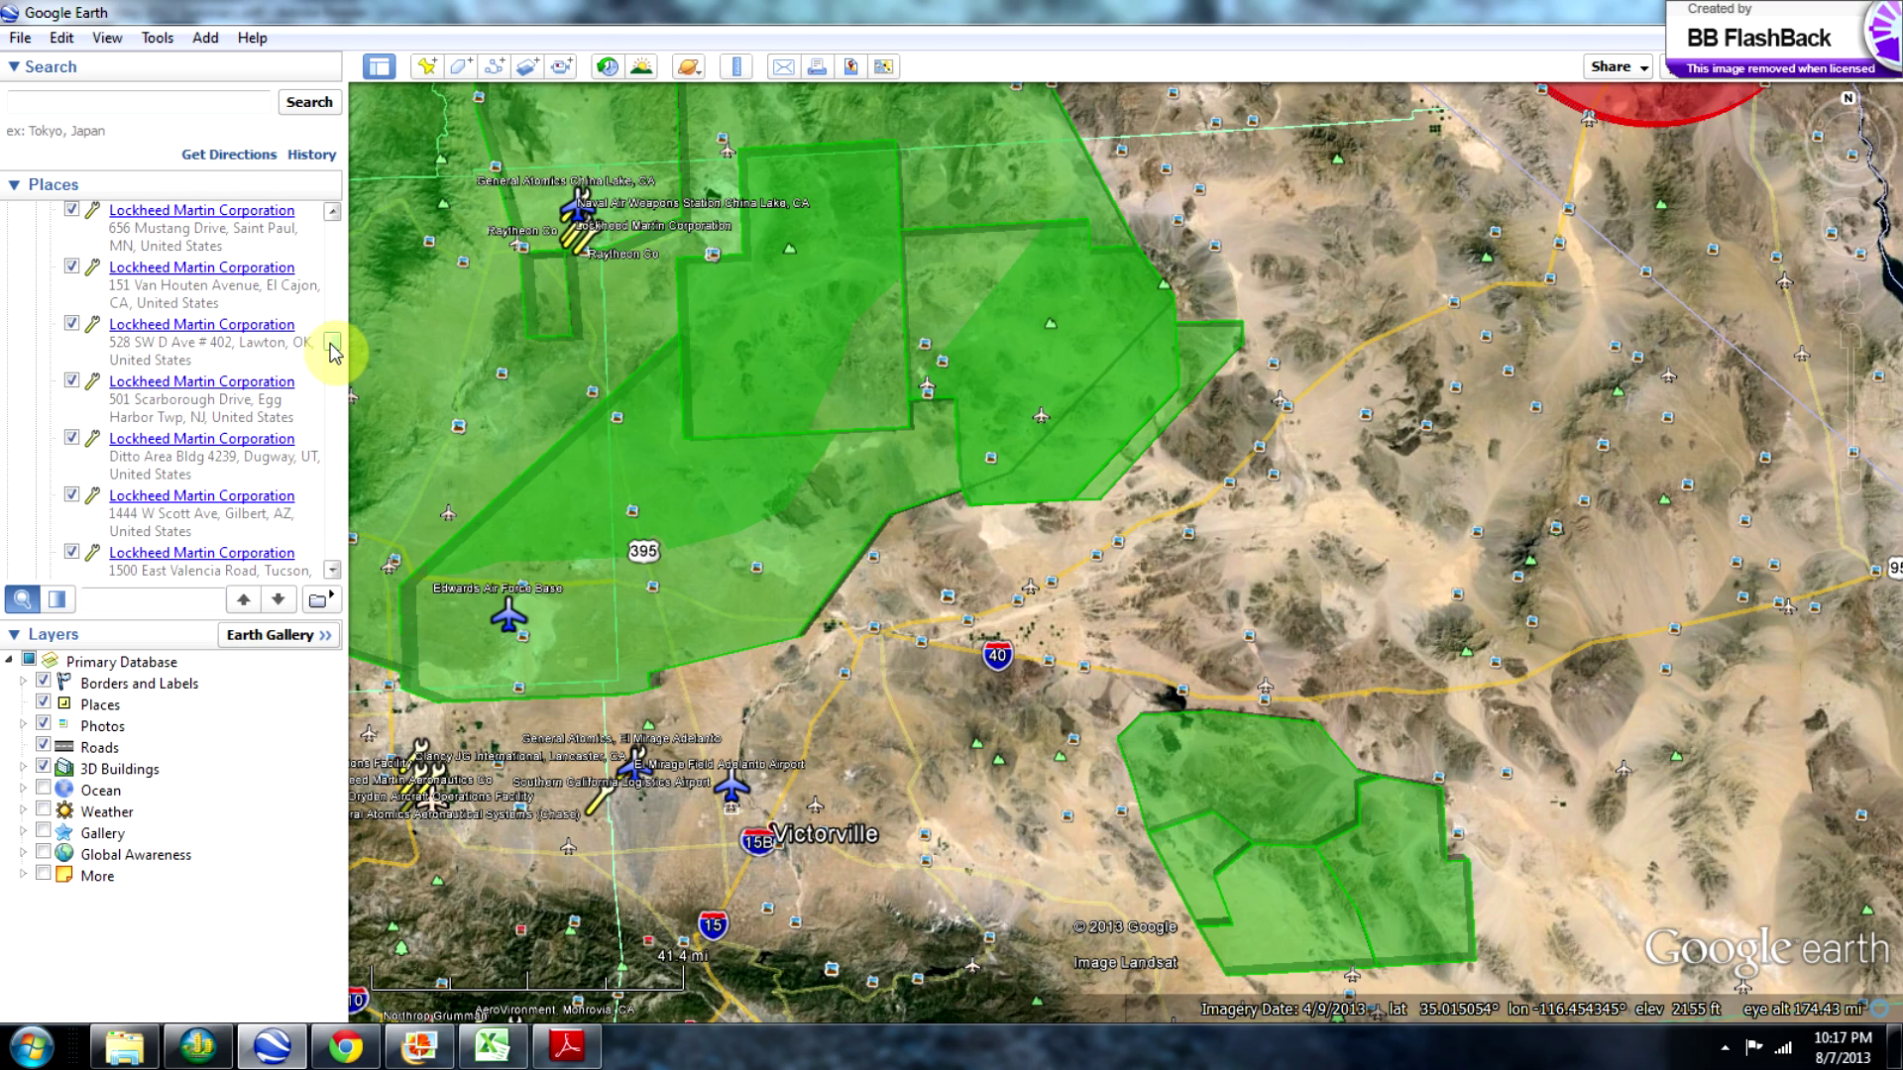
left_click_drag(332, 349, 346, 528)
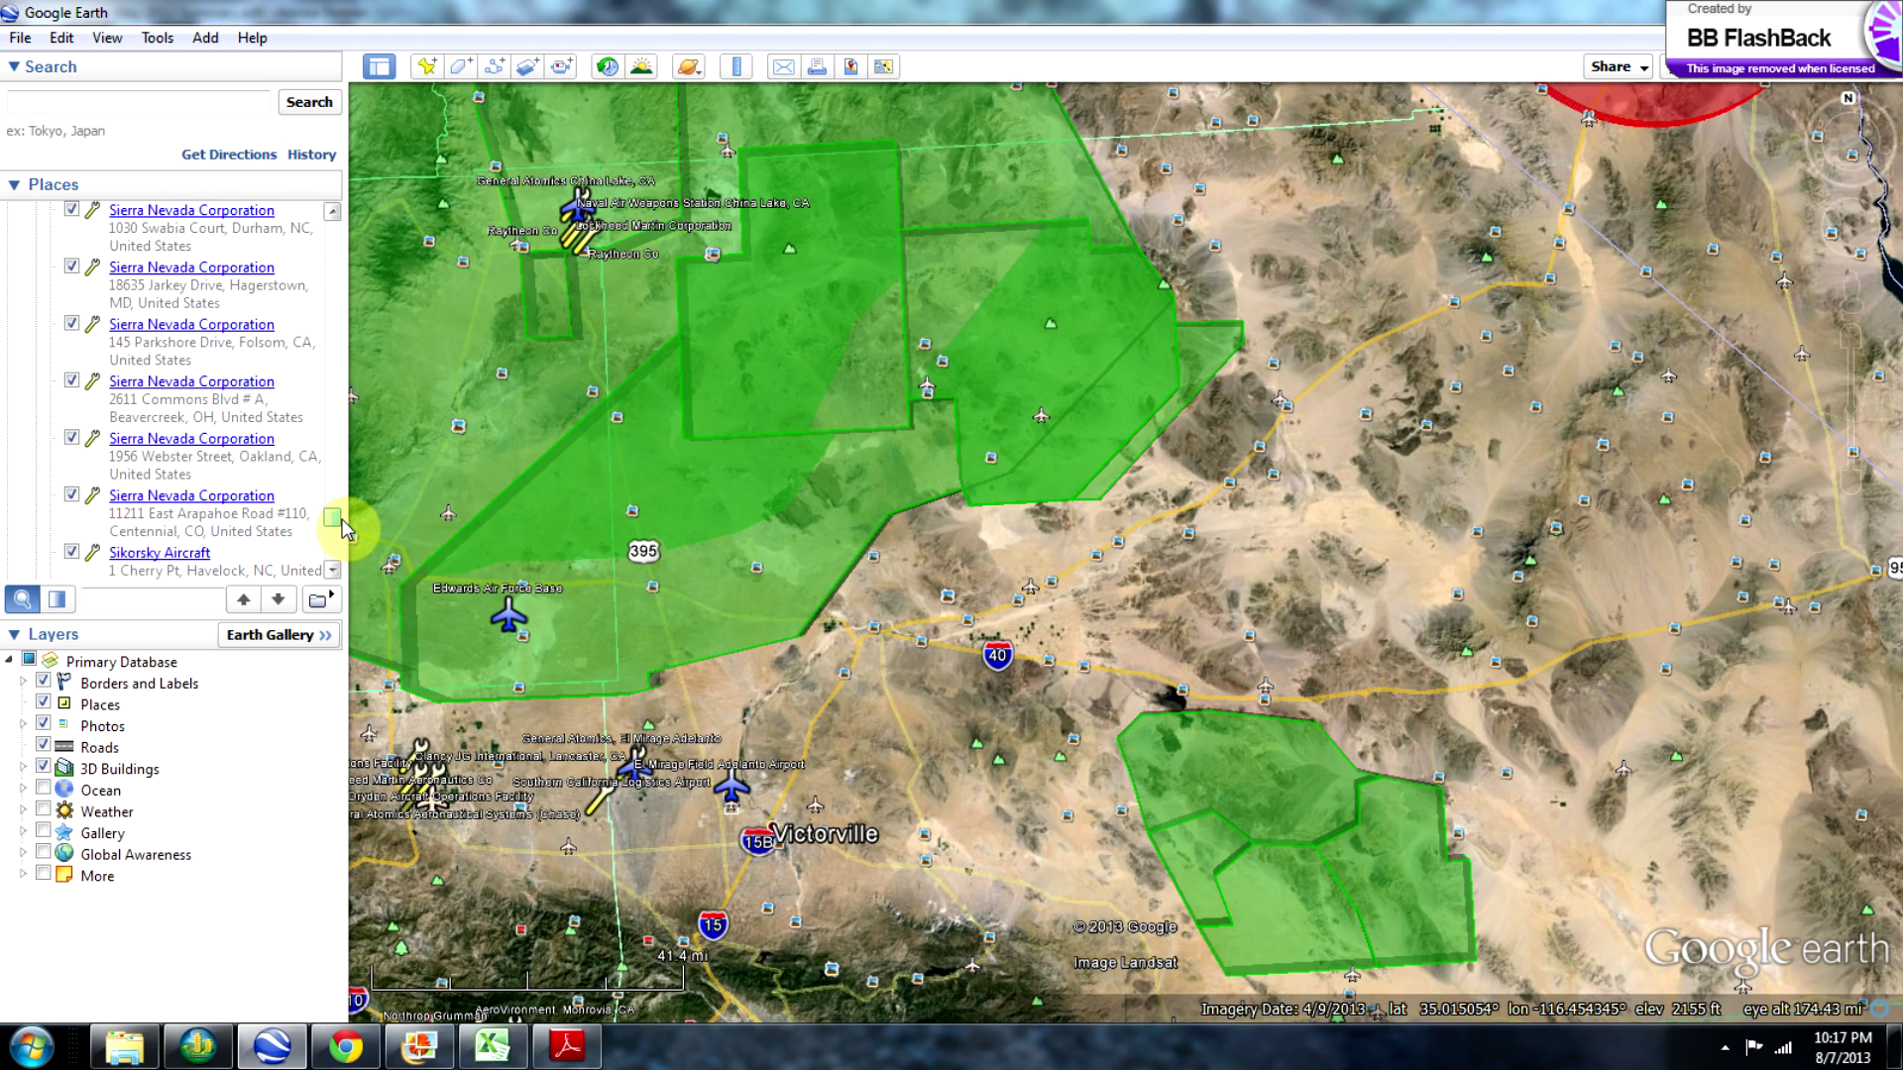
left_click_drag(346, 528, 334, 561)
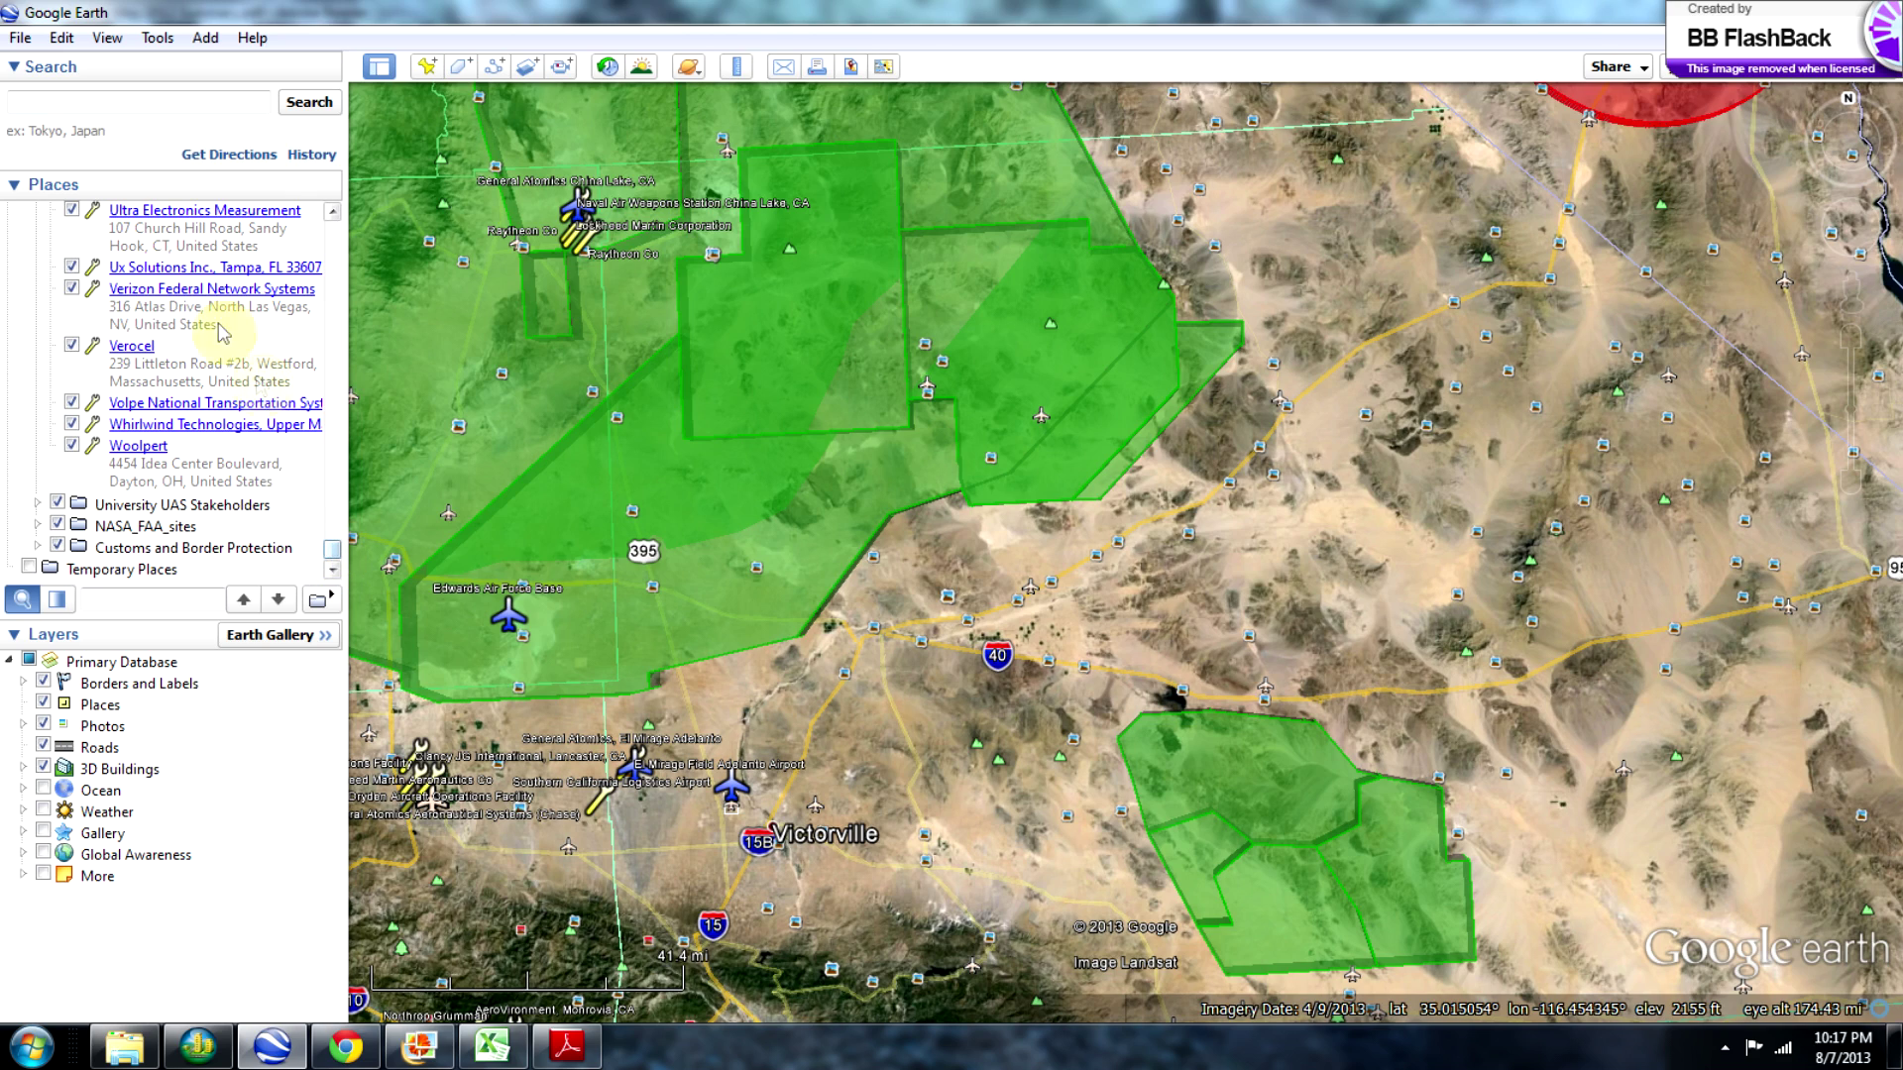
left_click_drag(335, 568, 324, 517)
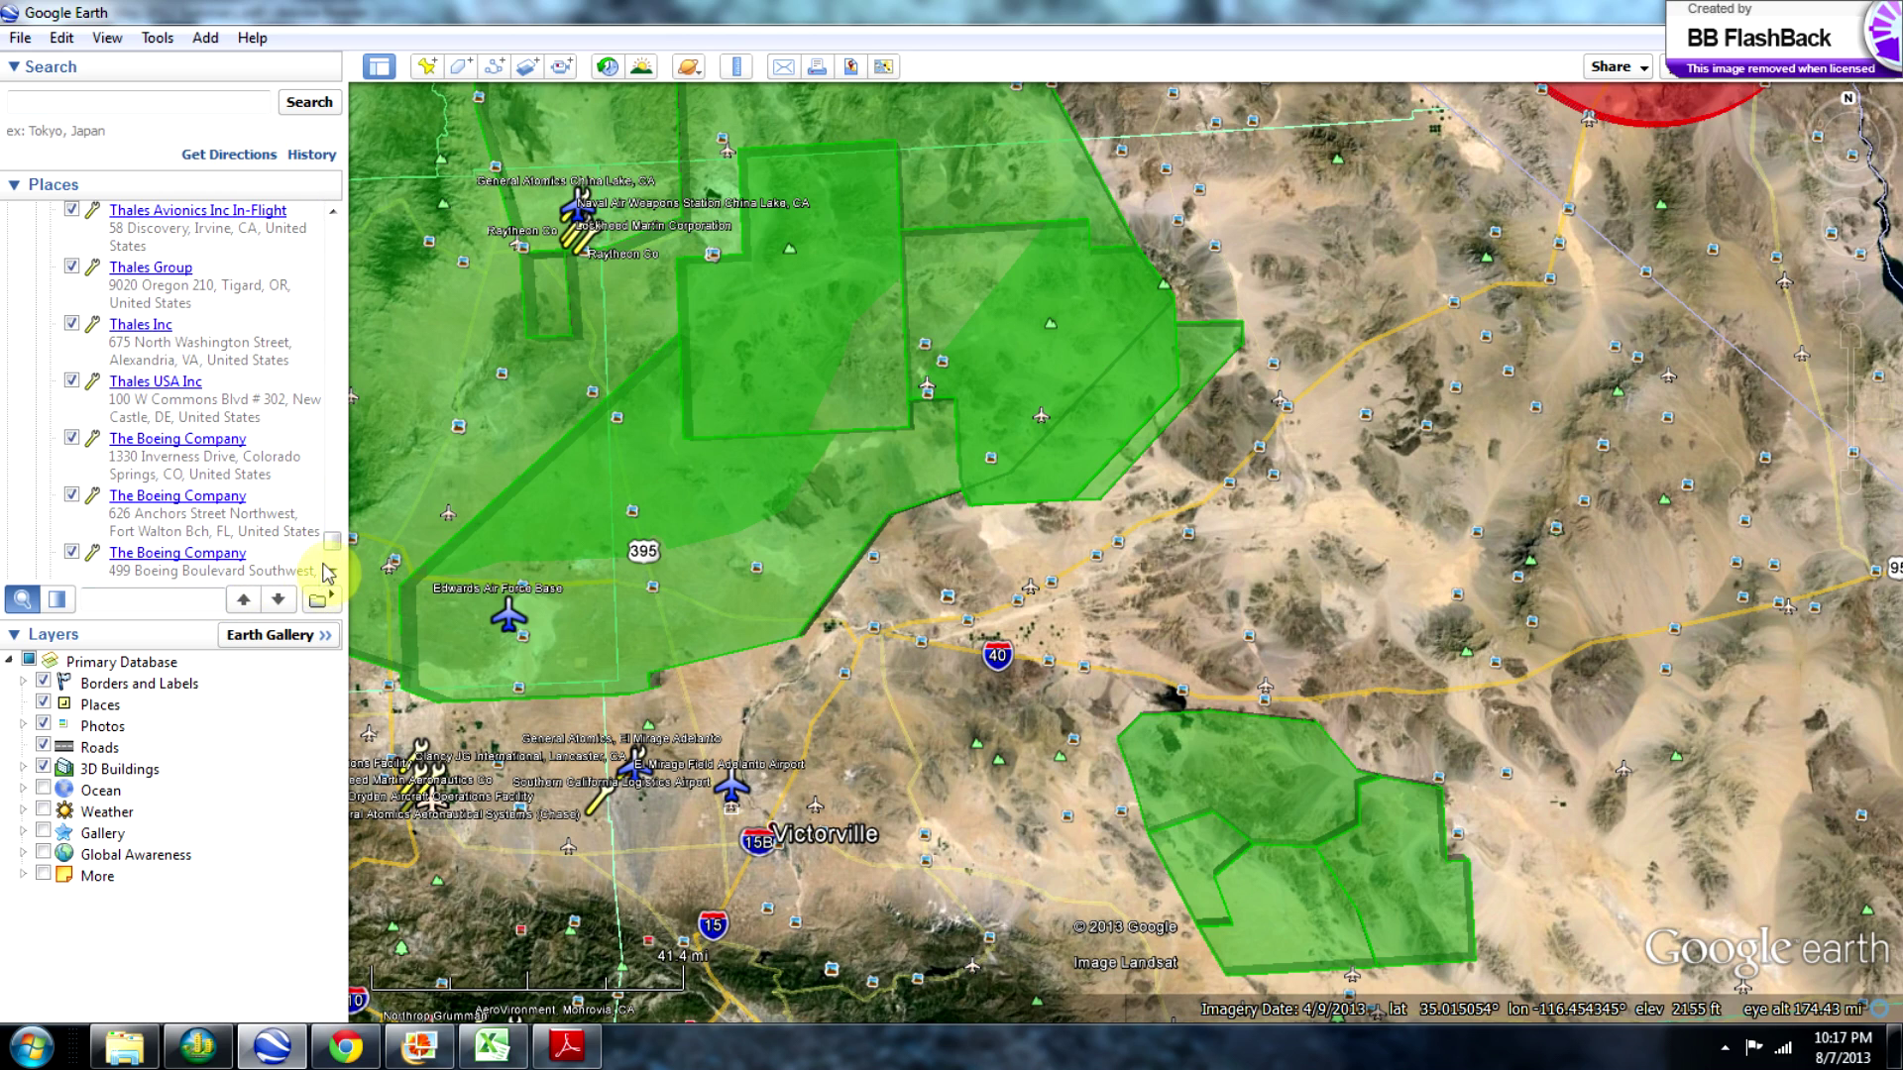
left_click_drag(335, 544, 335, 472)
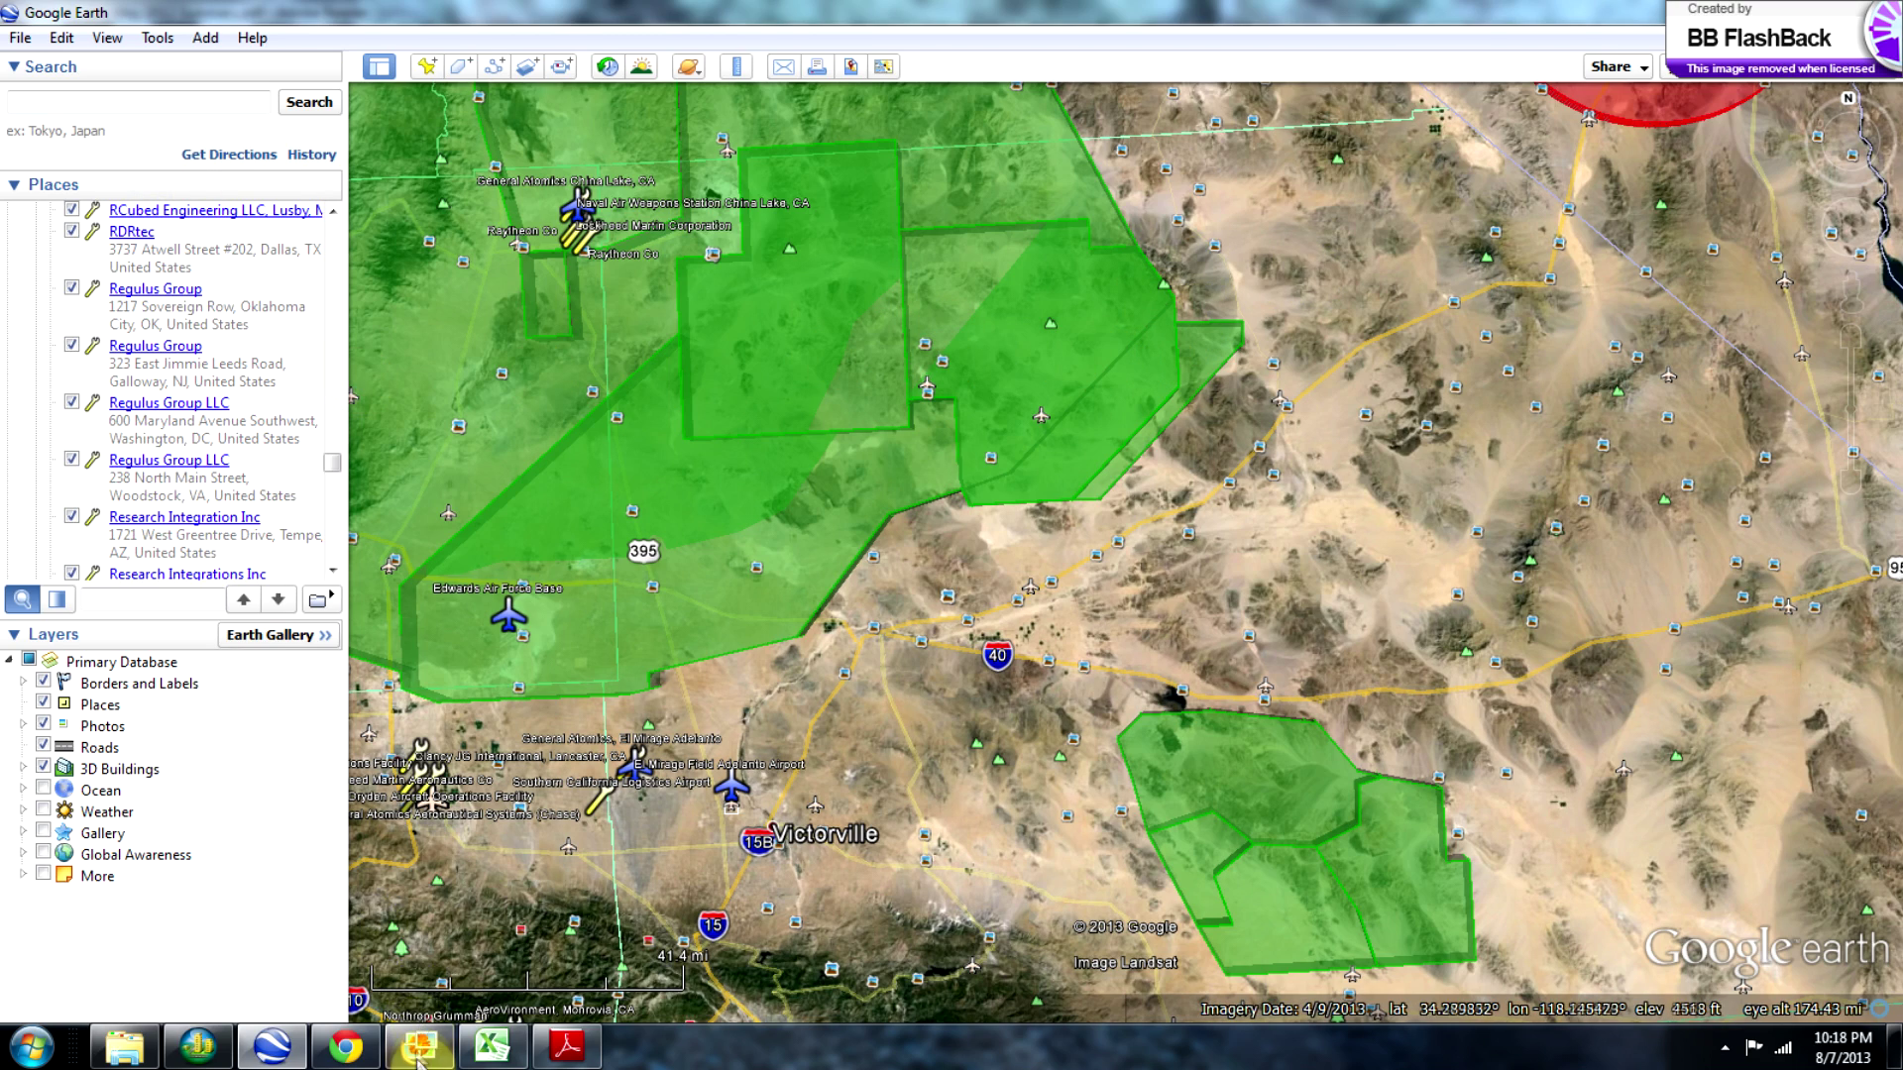
Examine the restricted airspace and manufacturer sites across southern California between Bakersfield, Las Vegas and Riverside, and collapse the UAS Manufacturers layer.
left_click(572, 1049)
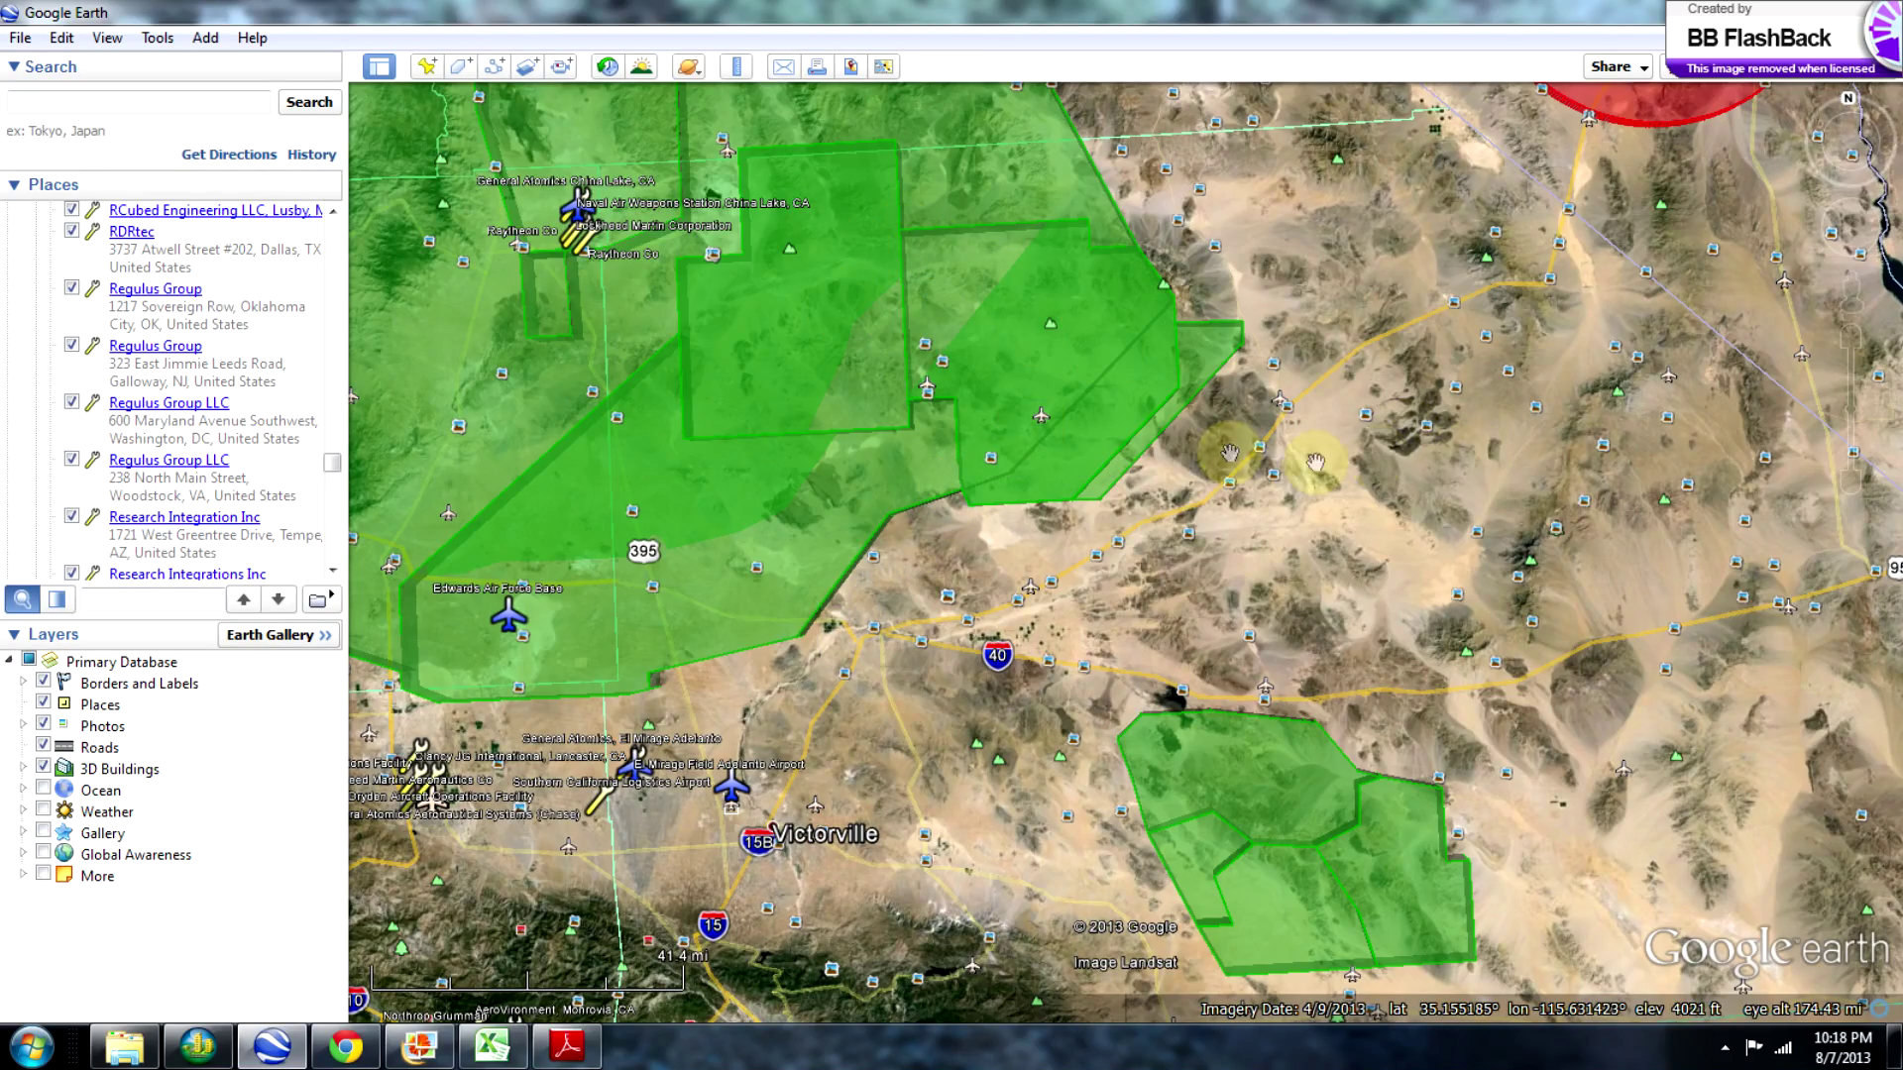
scroll(1144, 428, "down", 3)
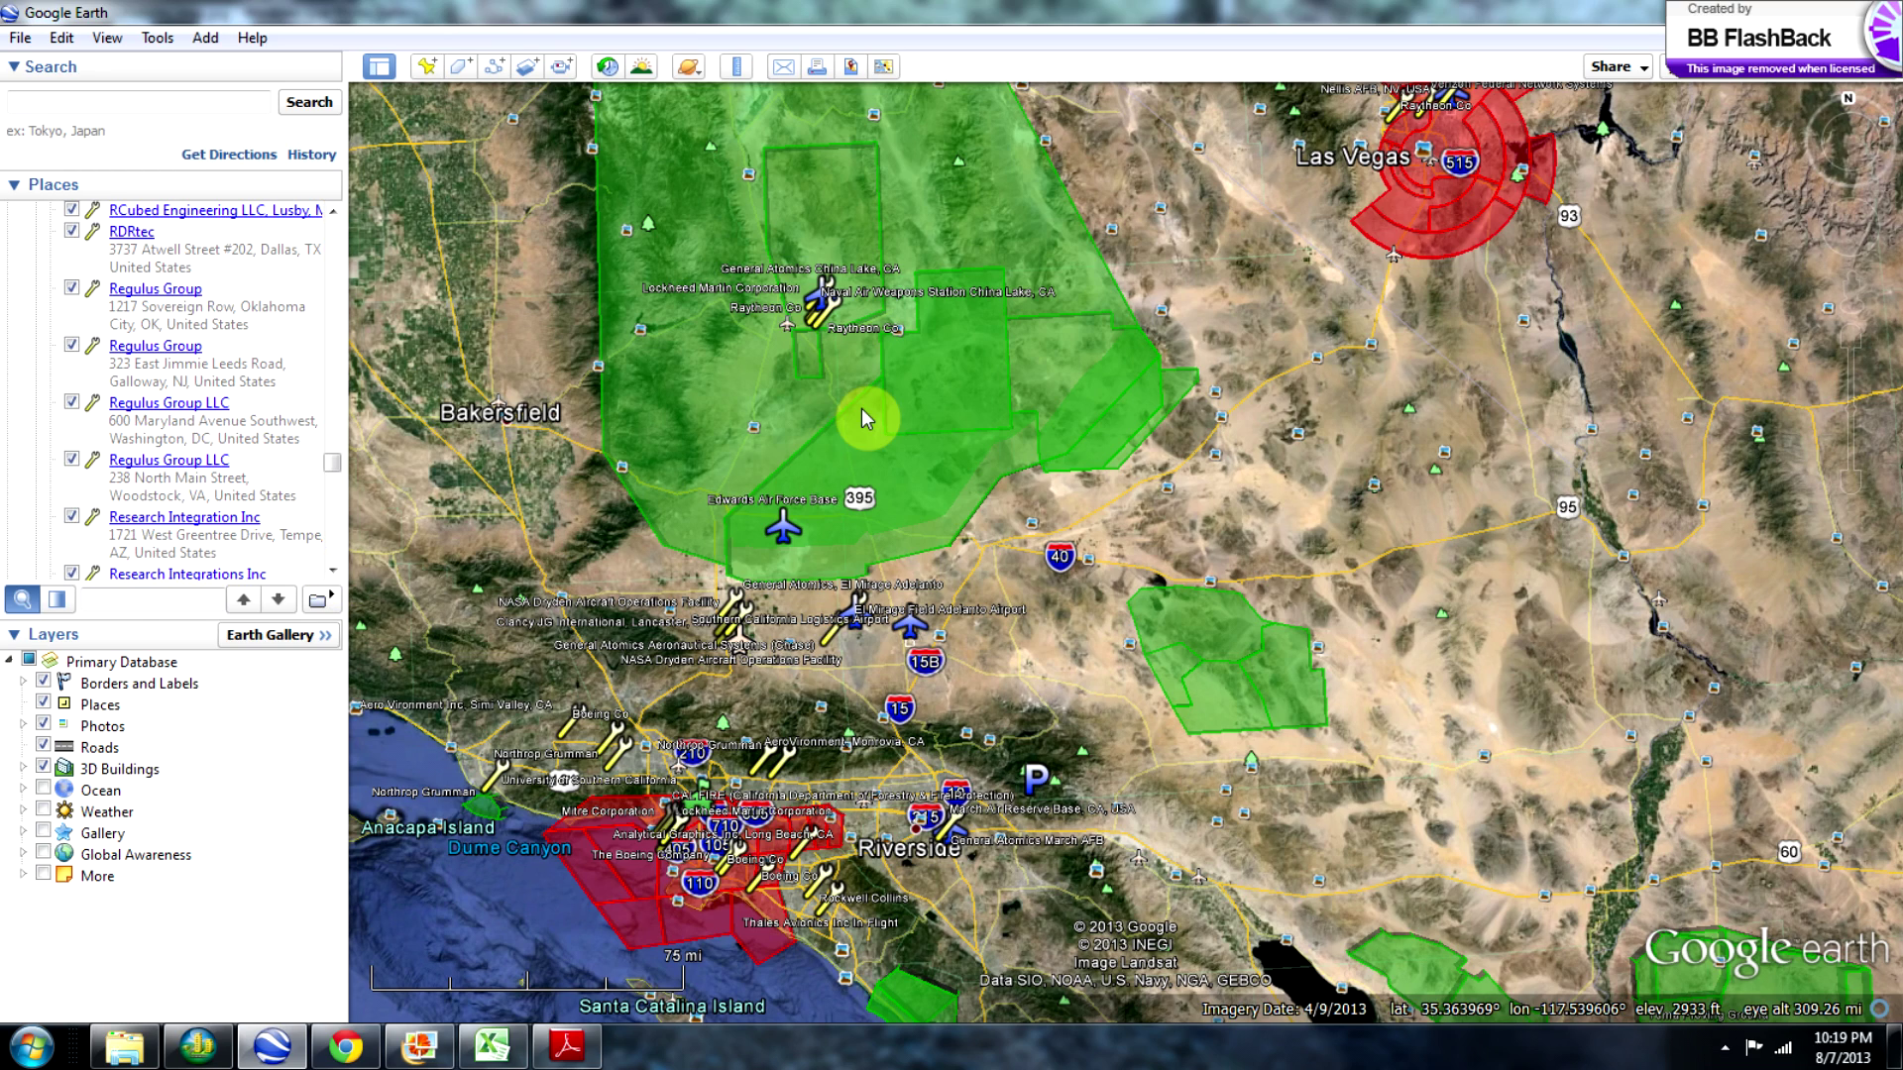
left_click(864, 468)
left_click_drag(864, 466, 925, 407)
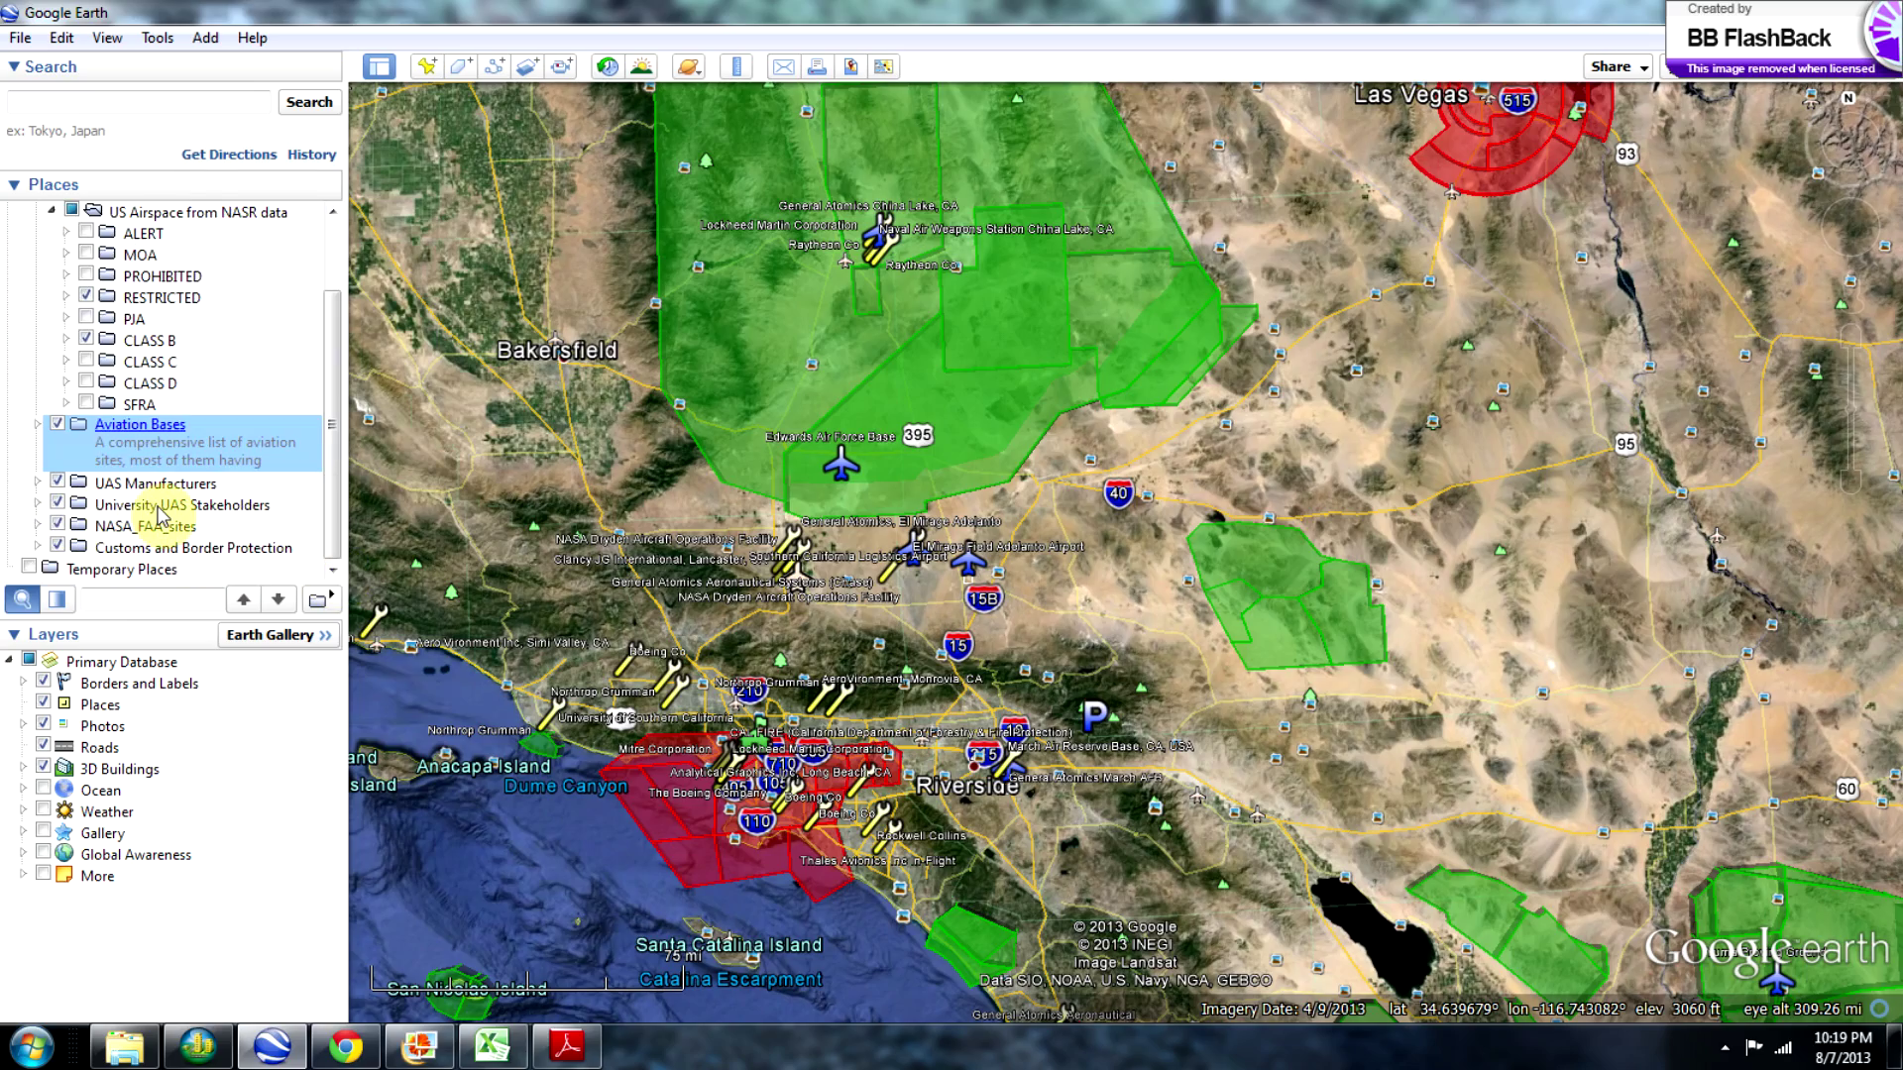
Expand the University UAS Stakeholders layer, examine the sites around San Francisco and San Jose, and collapse the layer again.
double_click(156, 506)
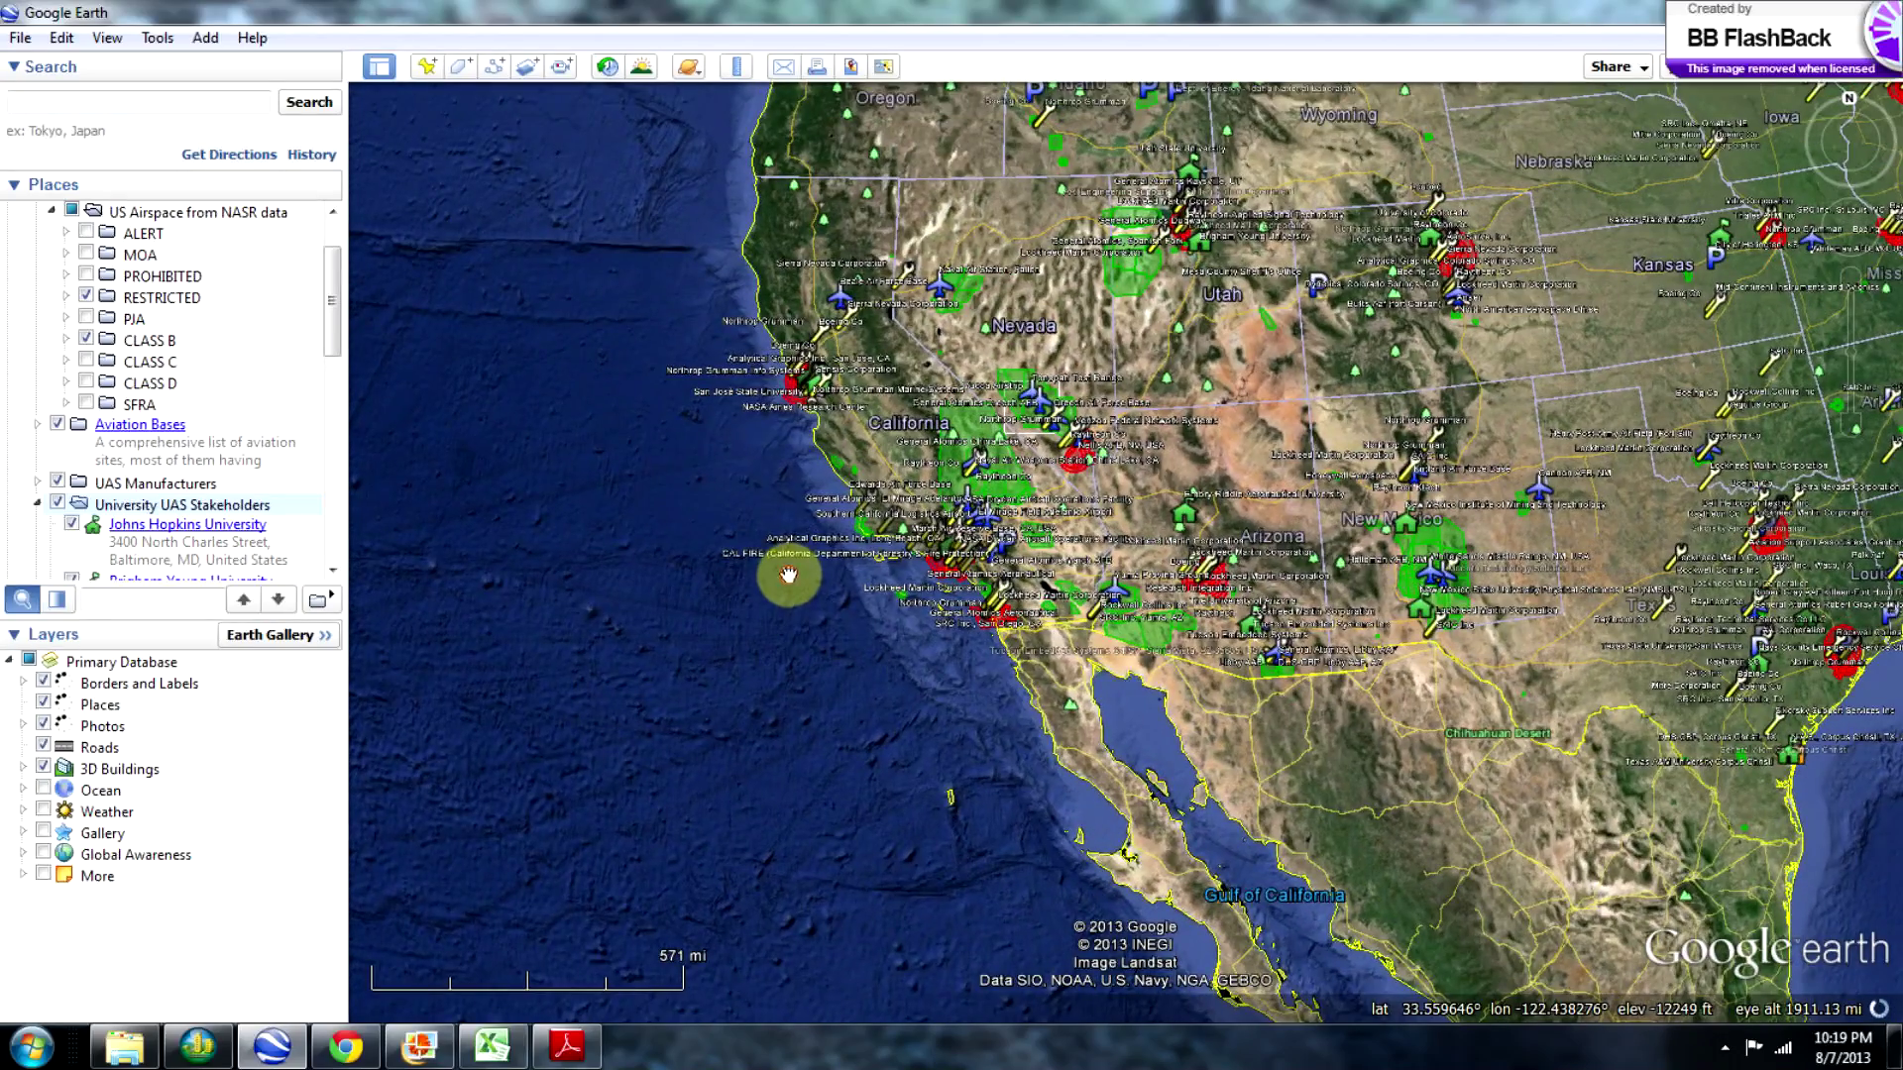
scroll(764, 425, "up", 5)
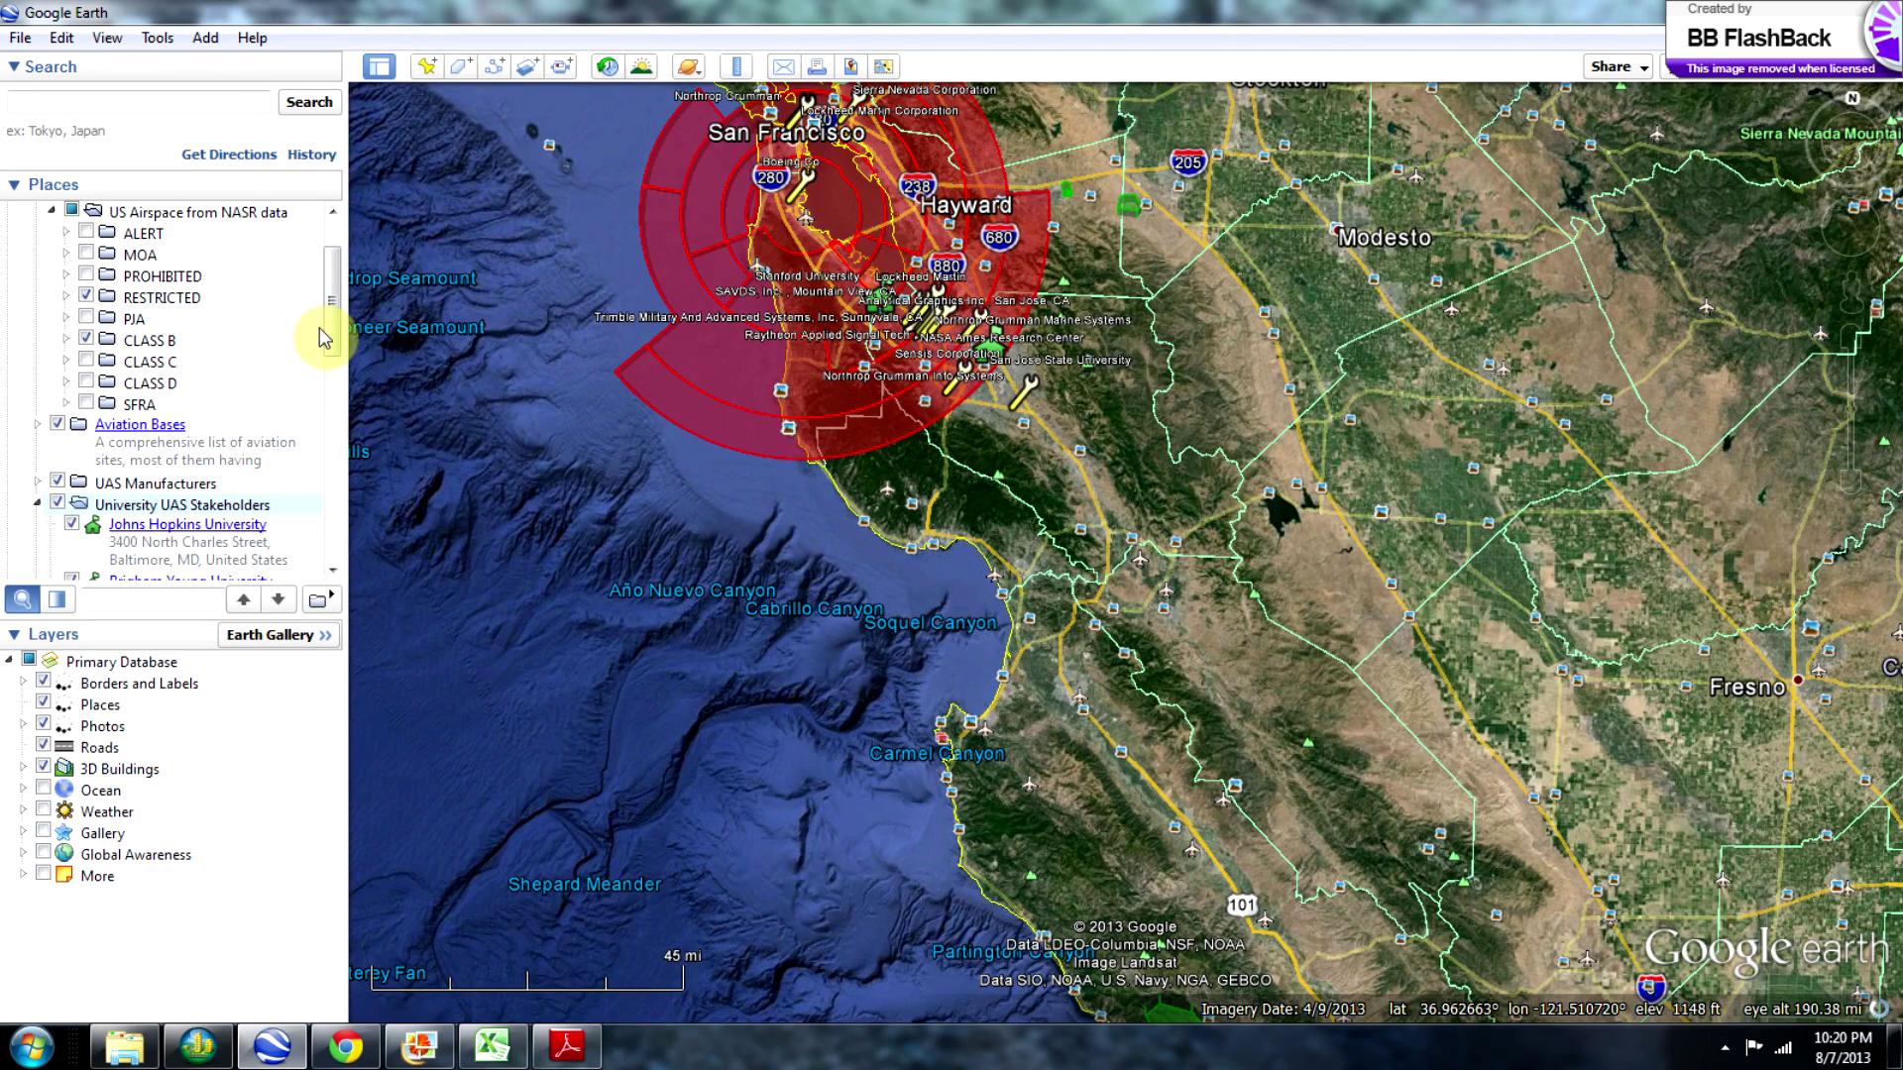
left_click_drag(334, 317, 334, 330)
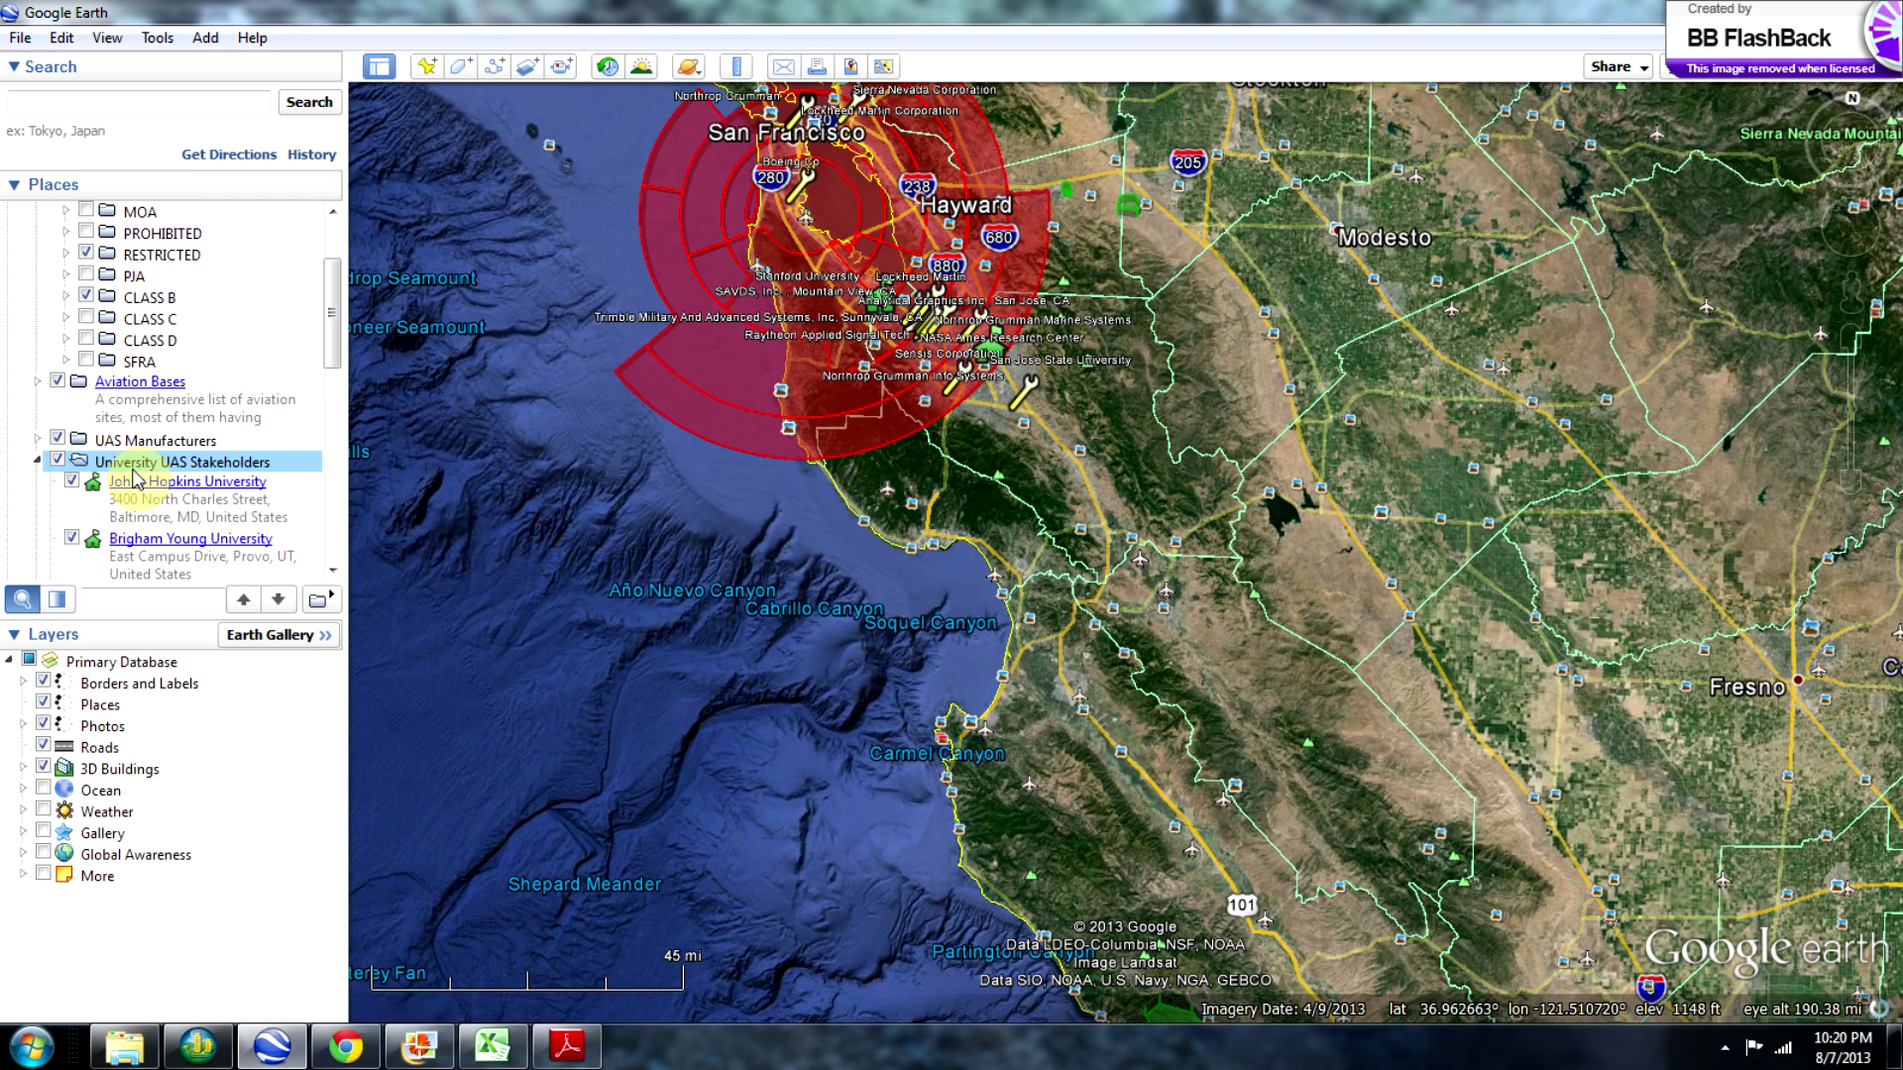
left_click(36, 461)
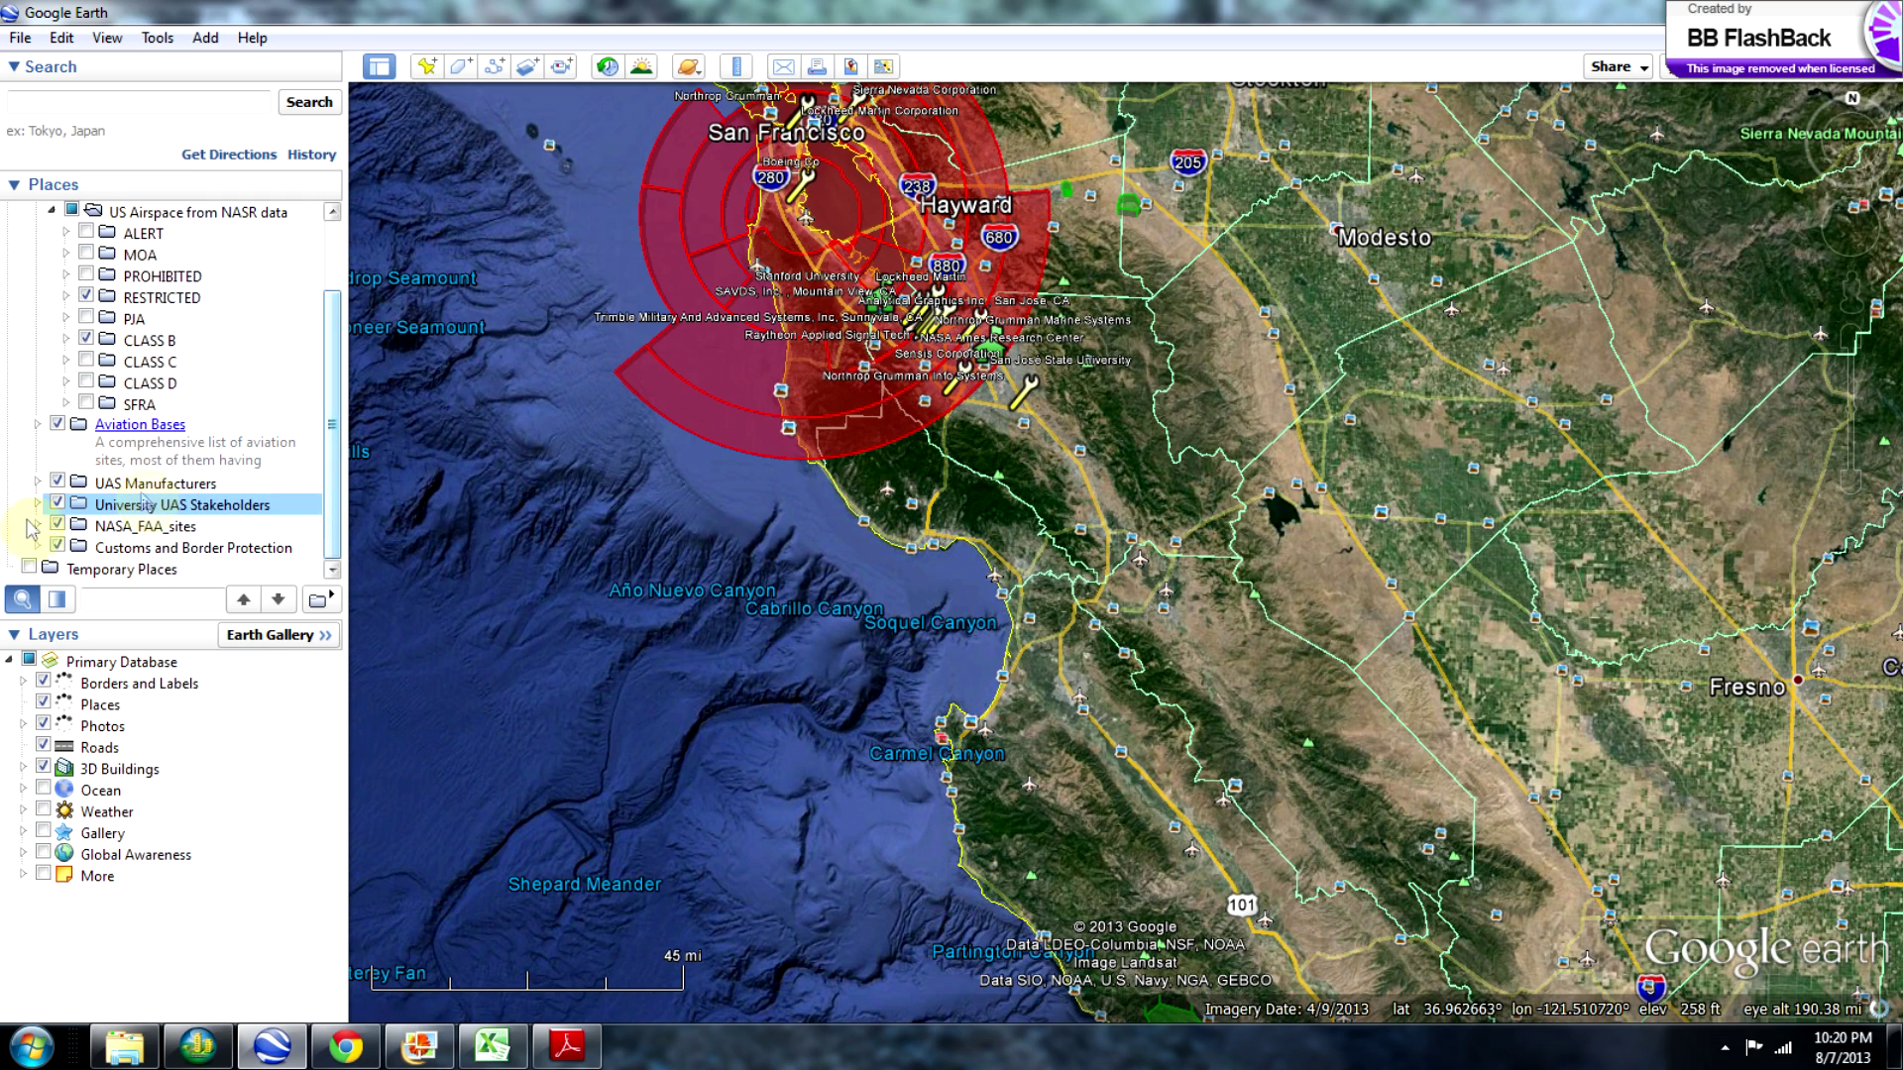
left_click(56, 546)
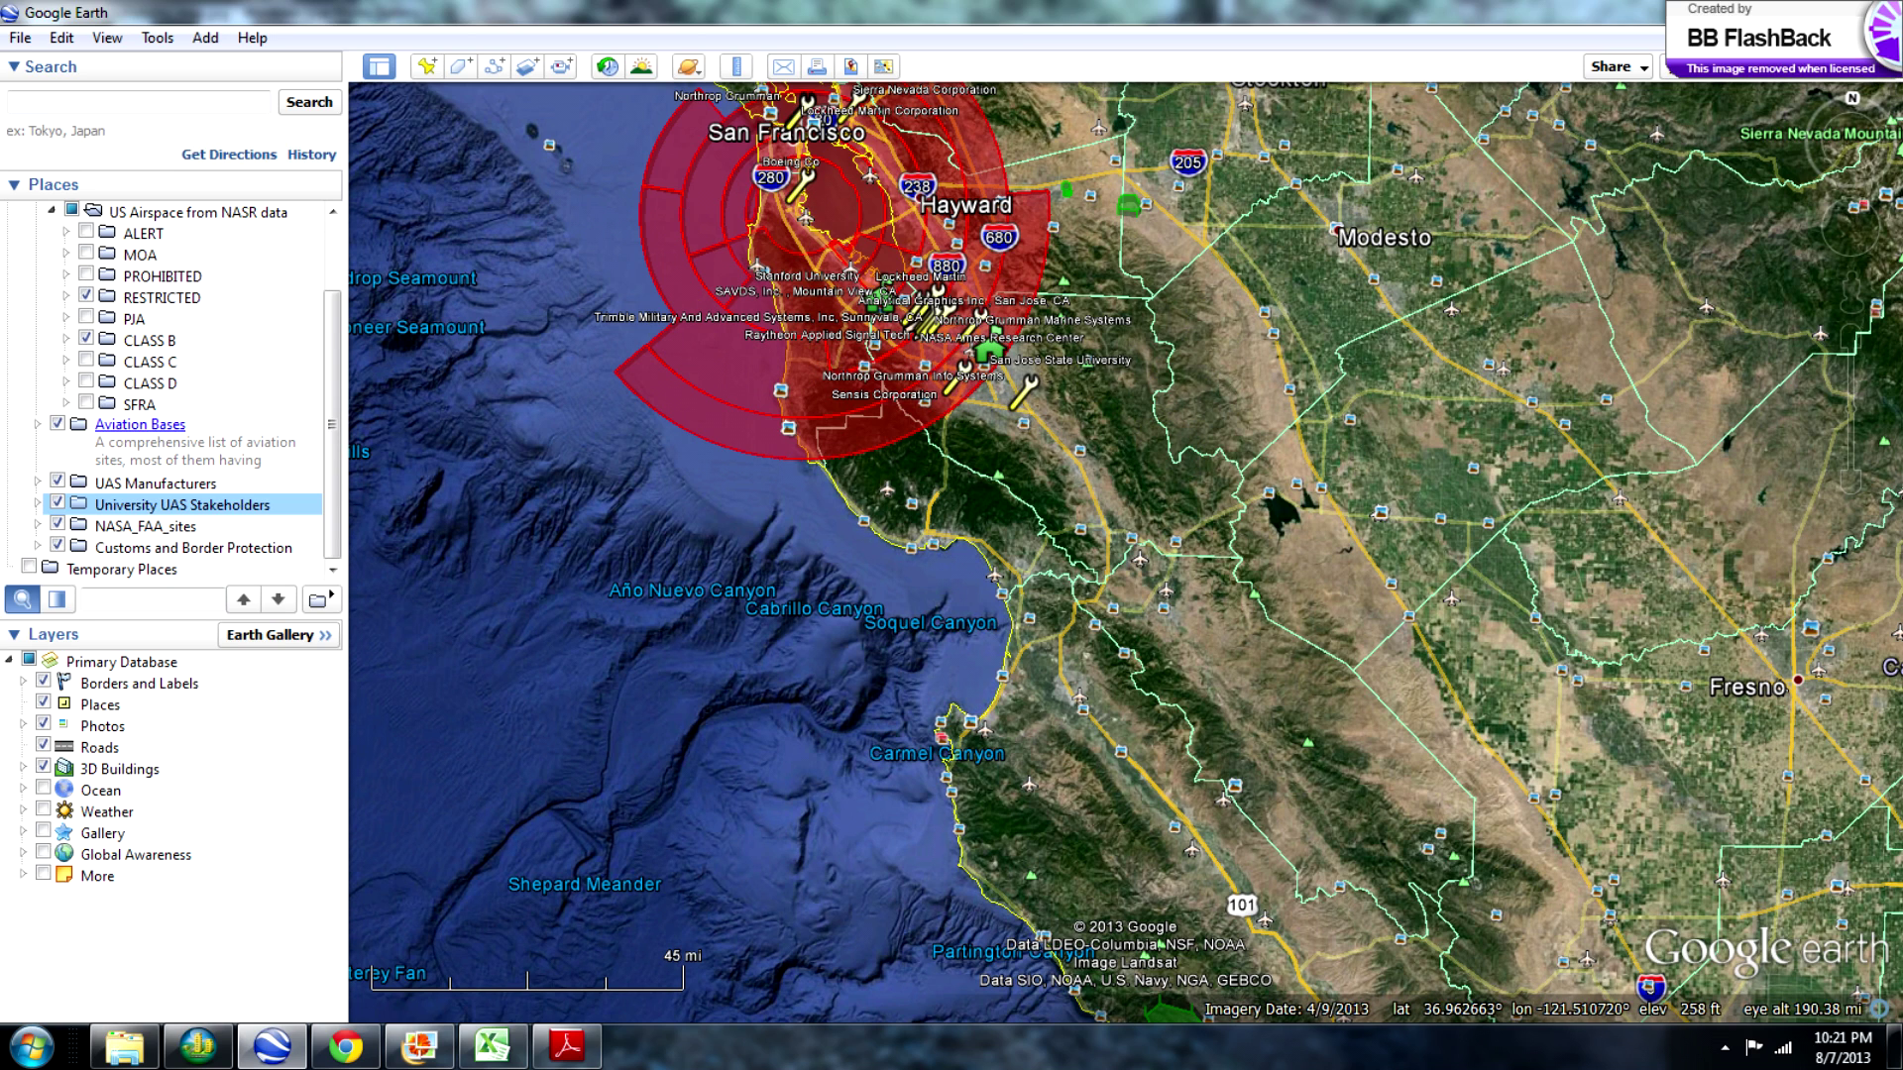
Close Google Earth, switch to the UAStestsitesuitability.sxd scene in ArcScene and view the conterminous United States at a tilt.
left_click(1878, 10)
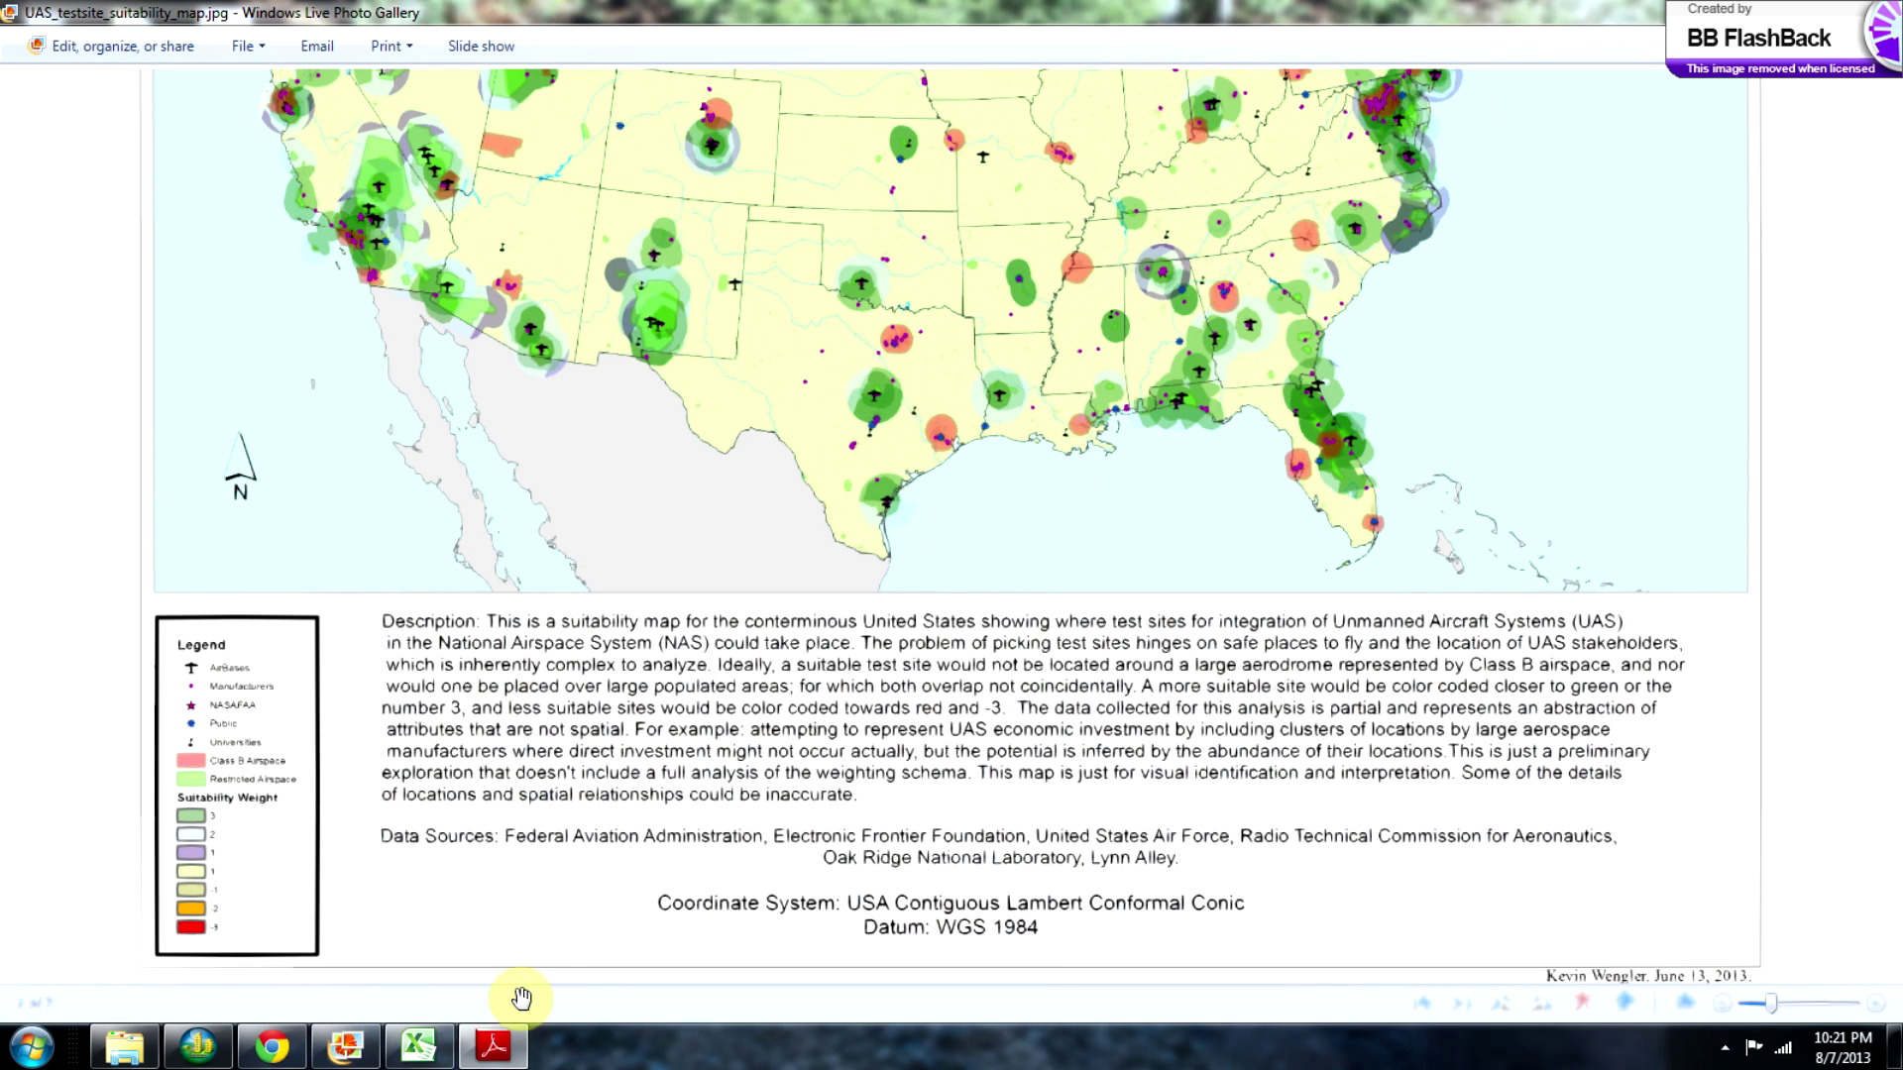
left_click(193, 1056)
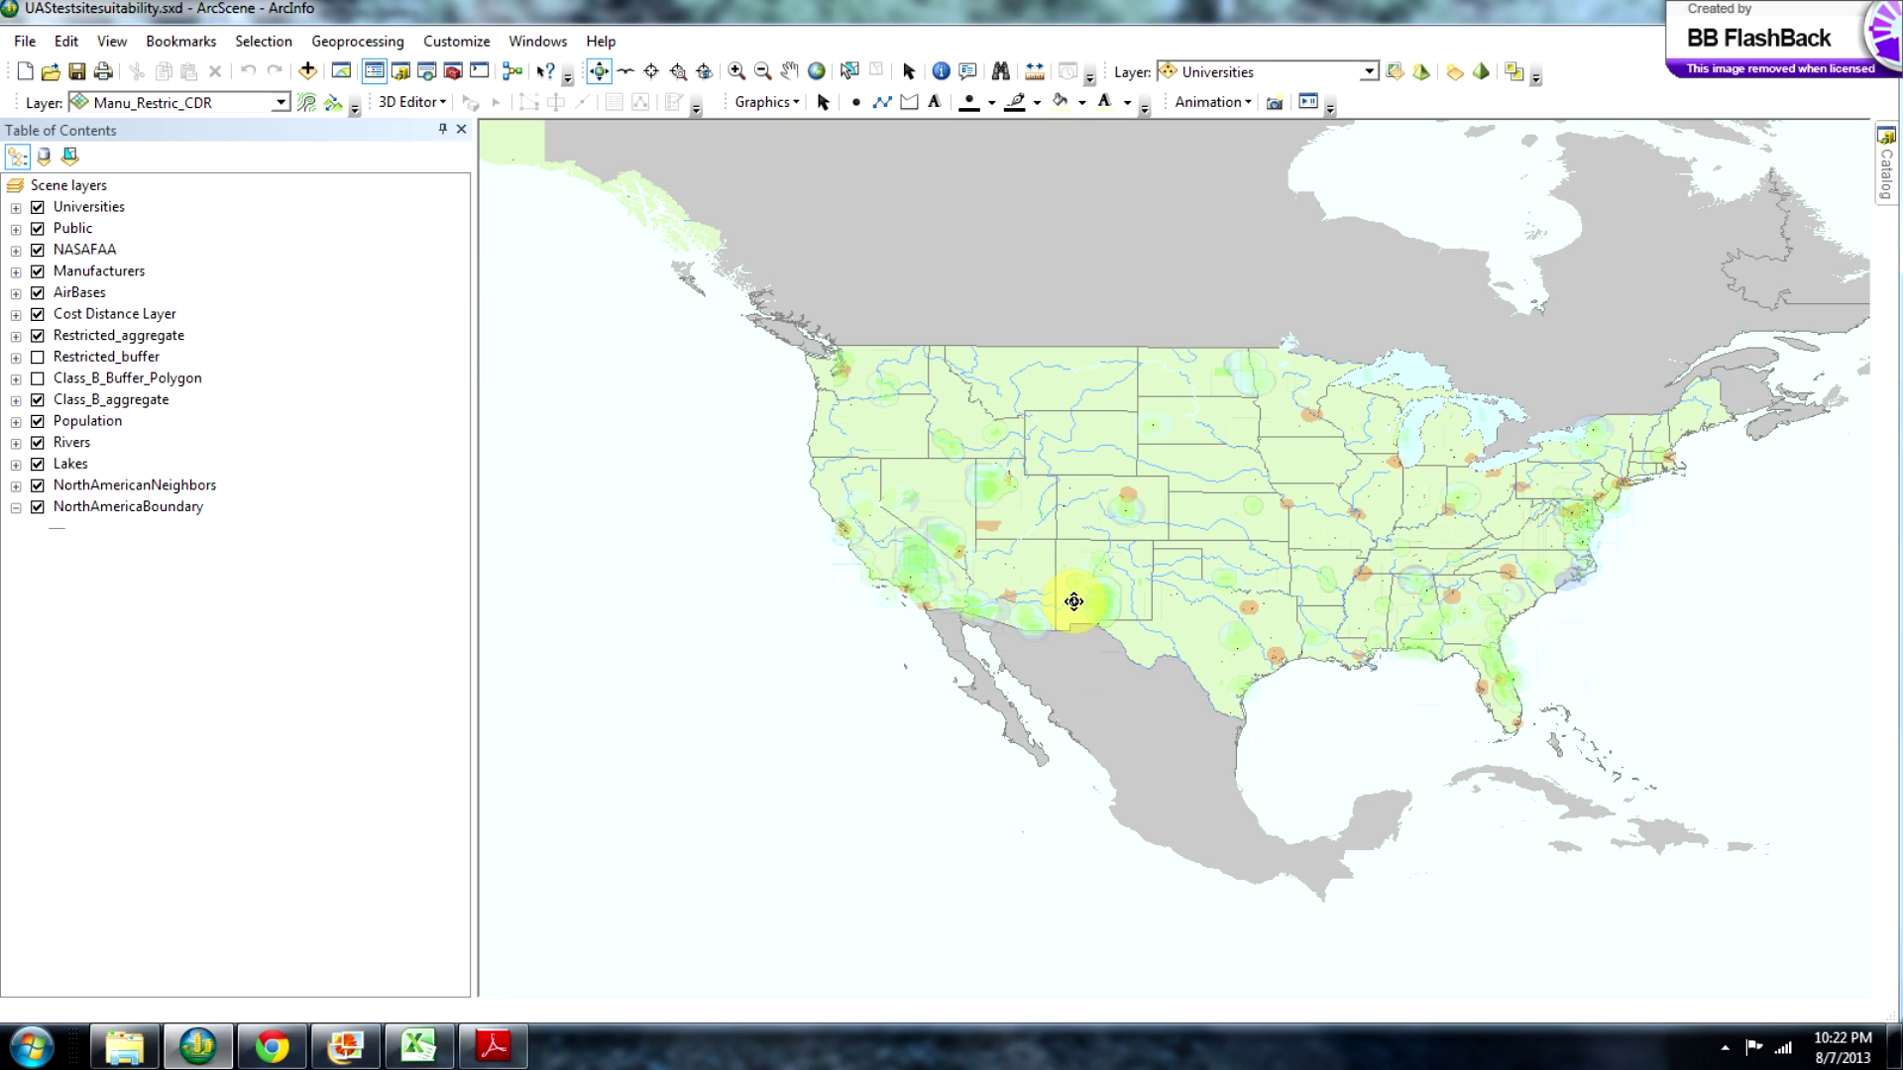
scroll(1107, 573, "down", 2)
scroll(1107, 573, "up", 2)
scroll(1107, 573, "up", 3)
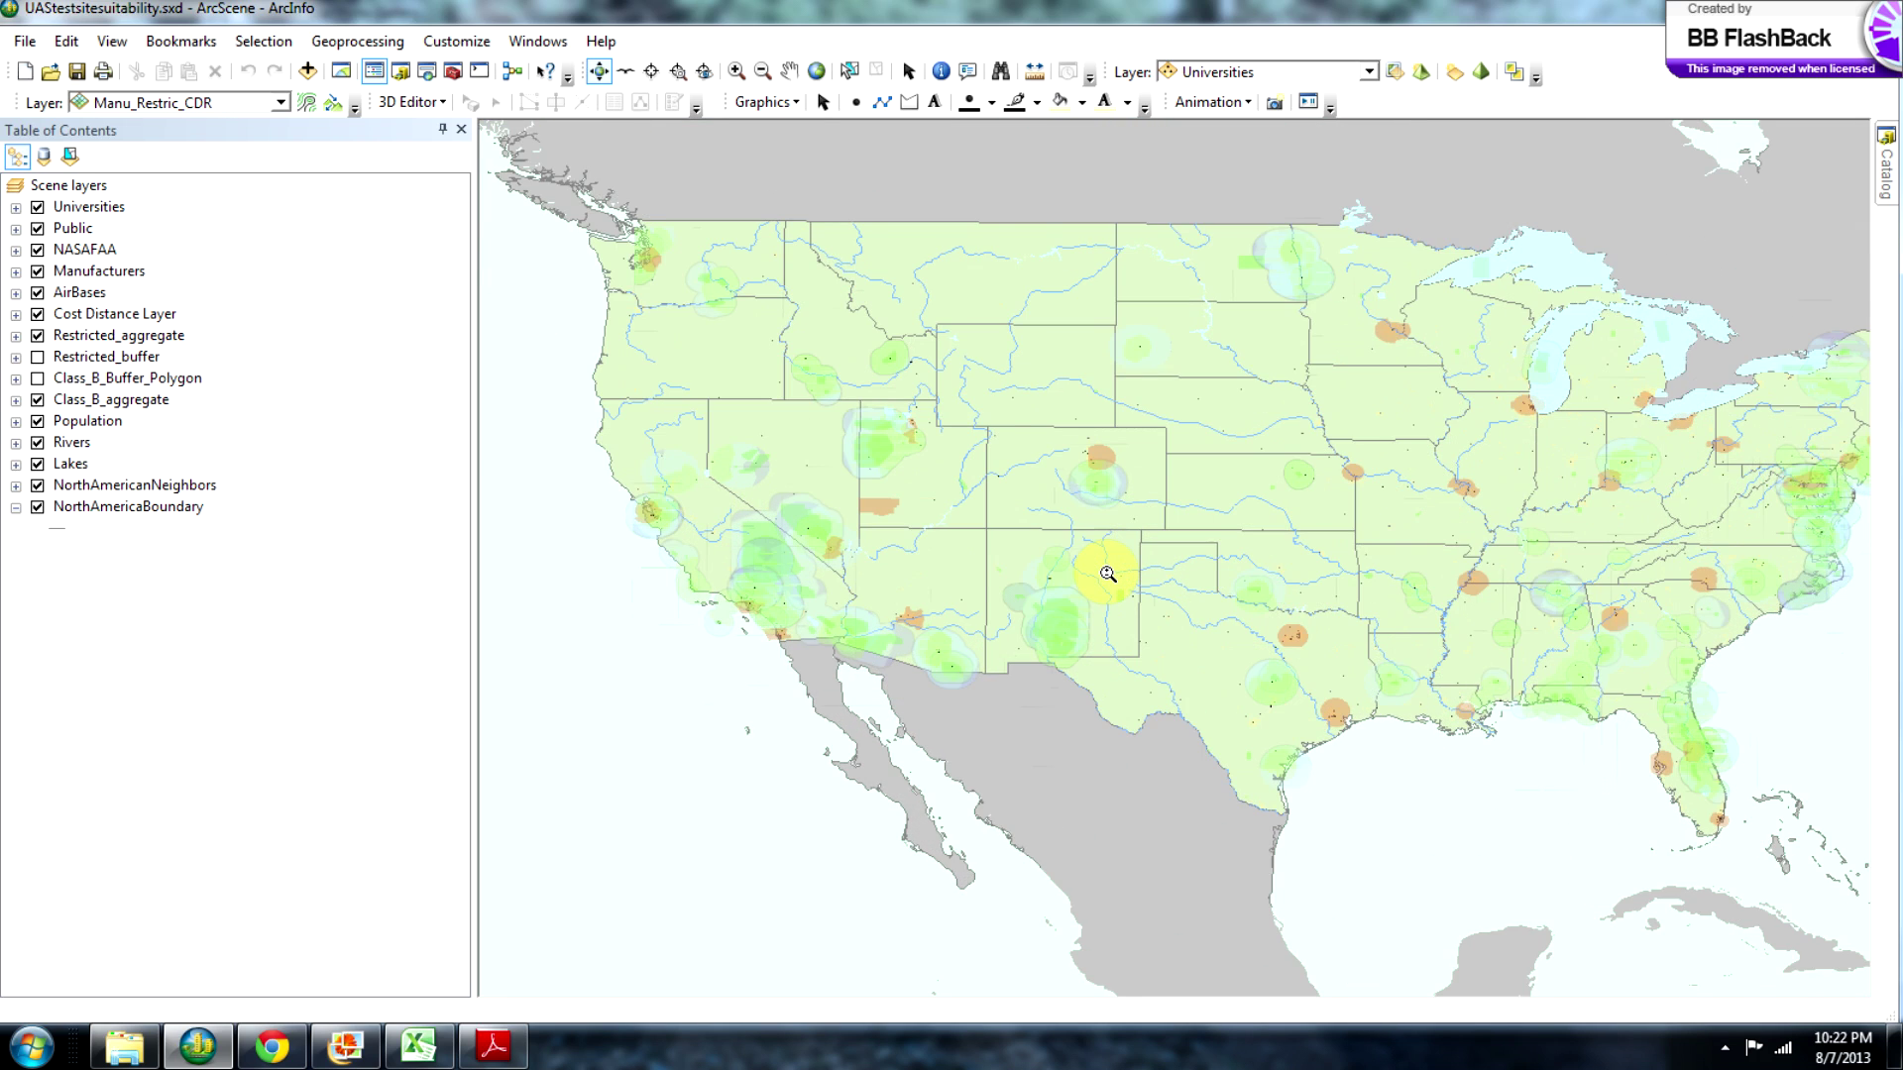
left_click_drag(923, 505, 952, 385)
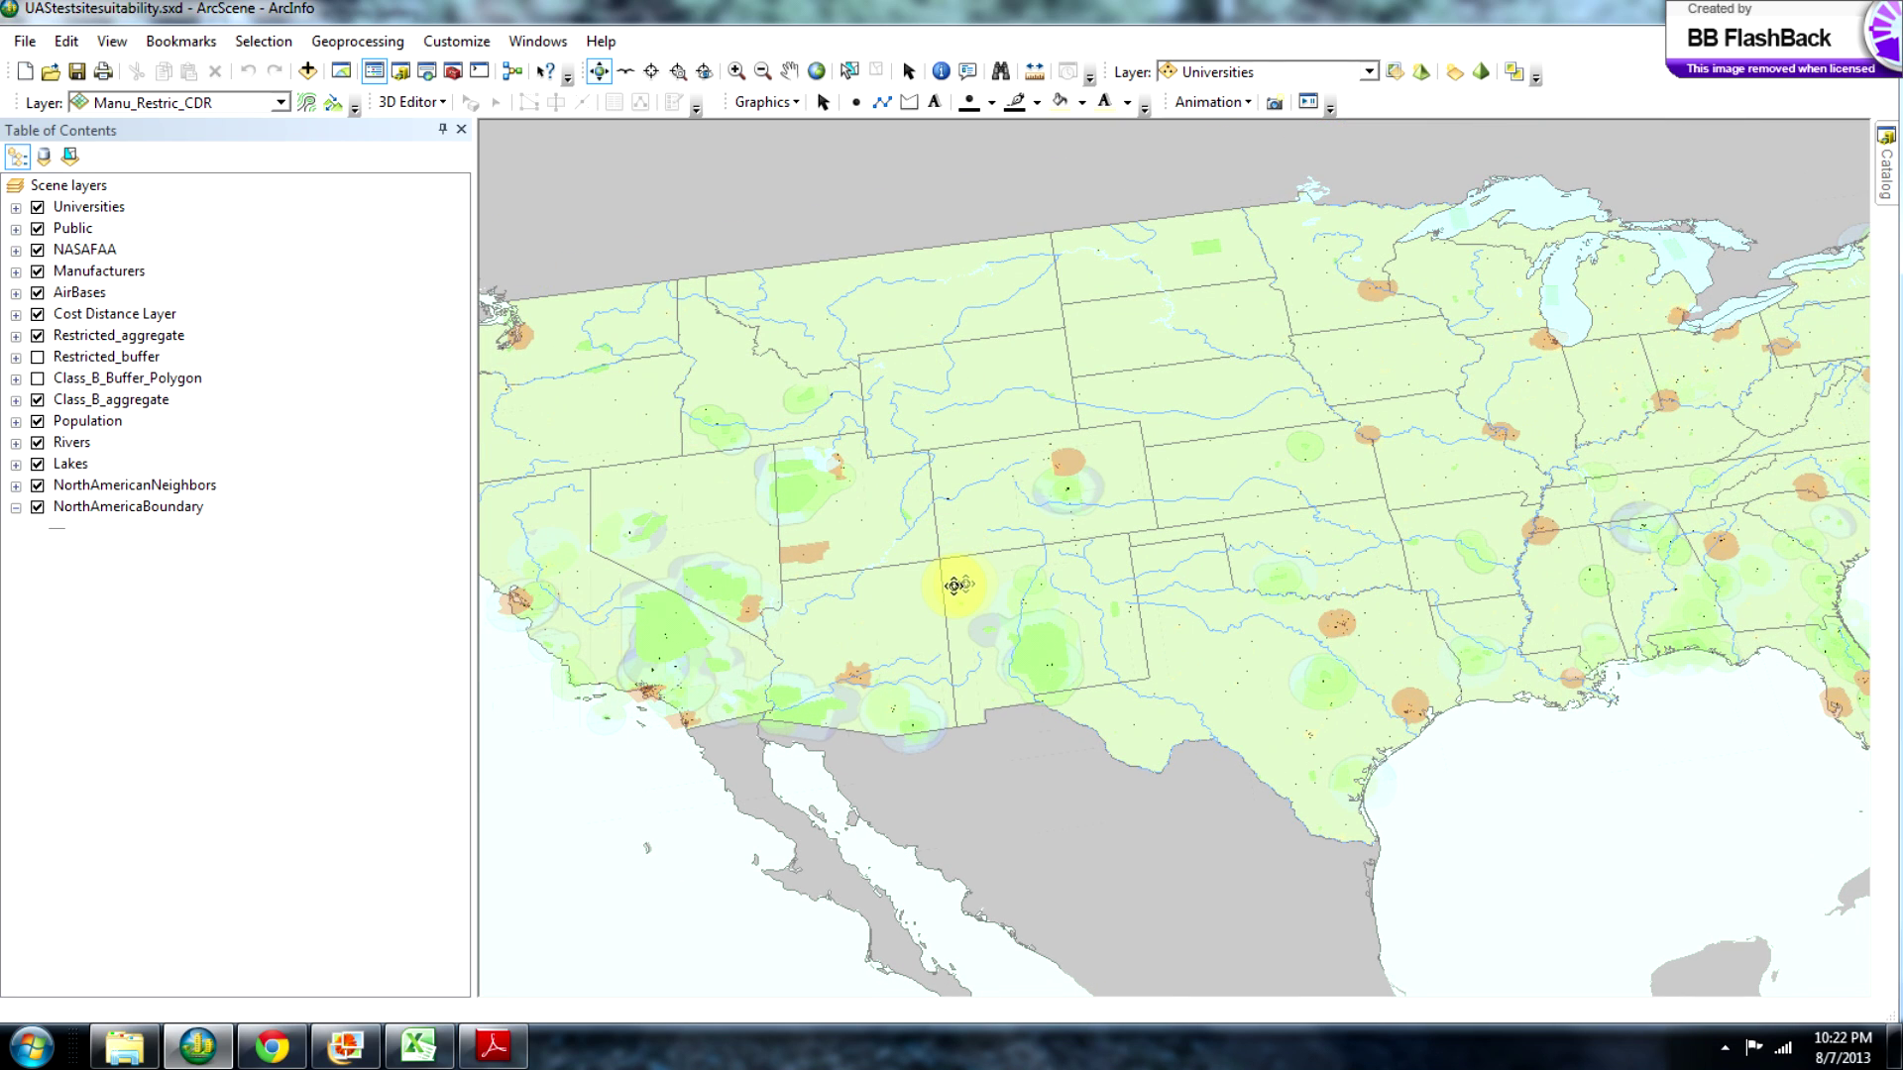
Examine the suitability layers across the Southwest, from New Mexico and Colorado to southern California and Las Vegas.
scroll(1076, 507, "down", 4)
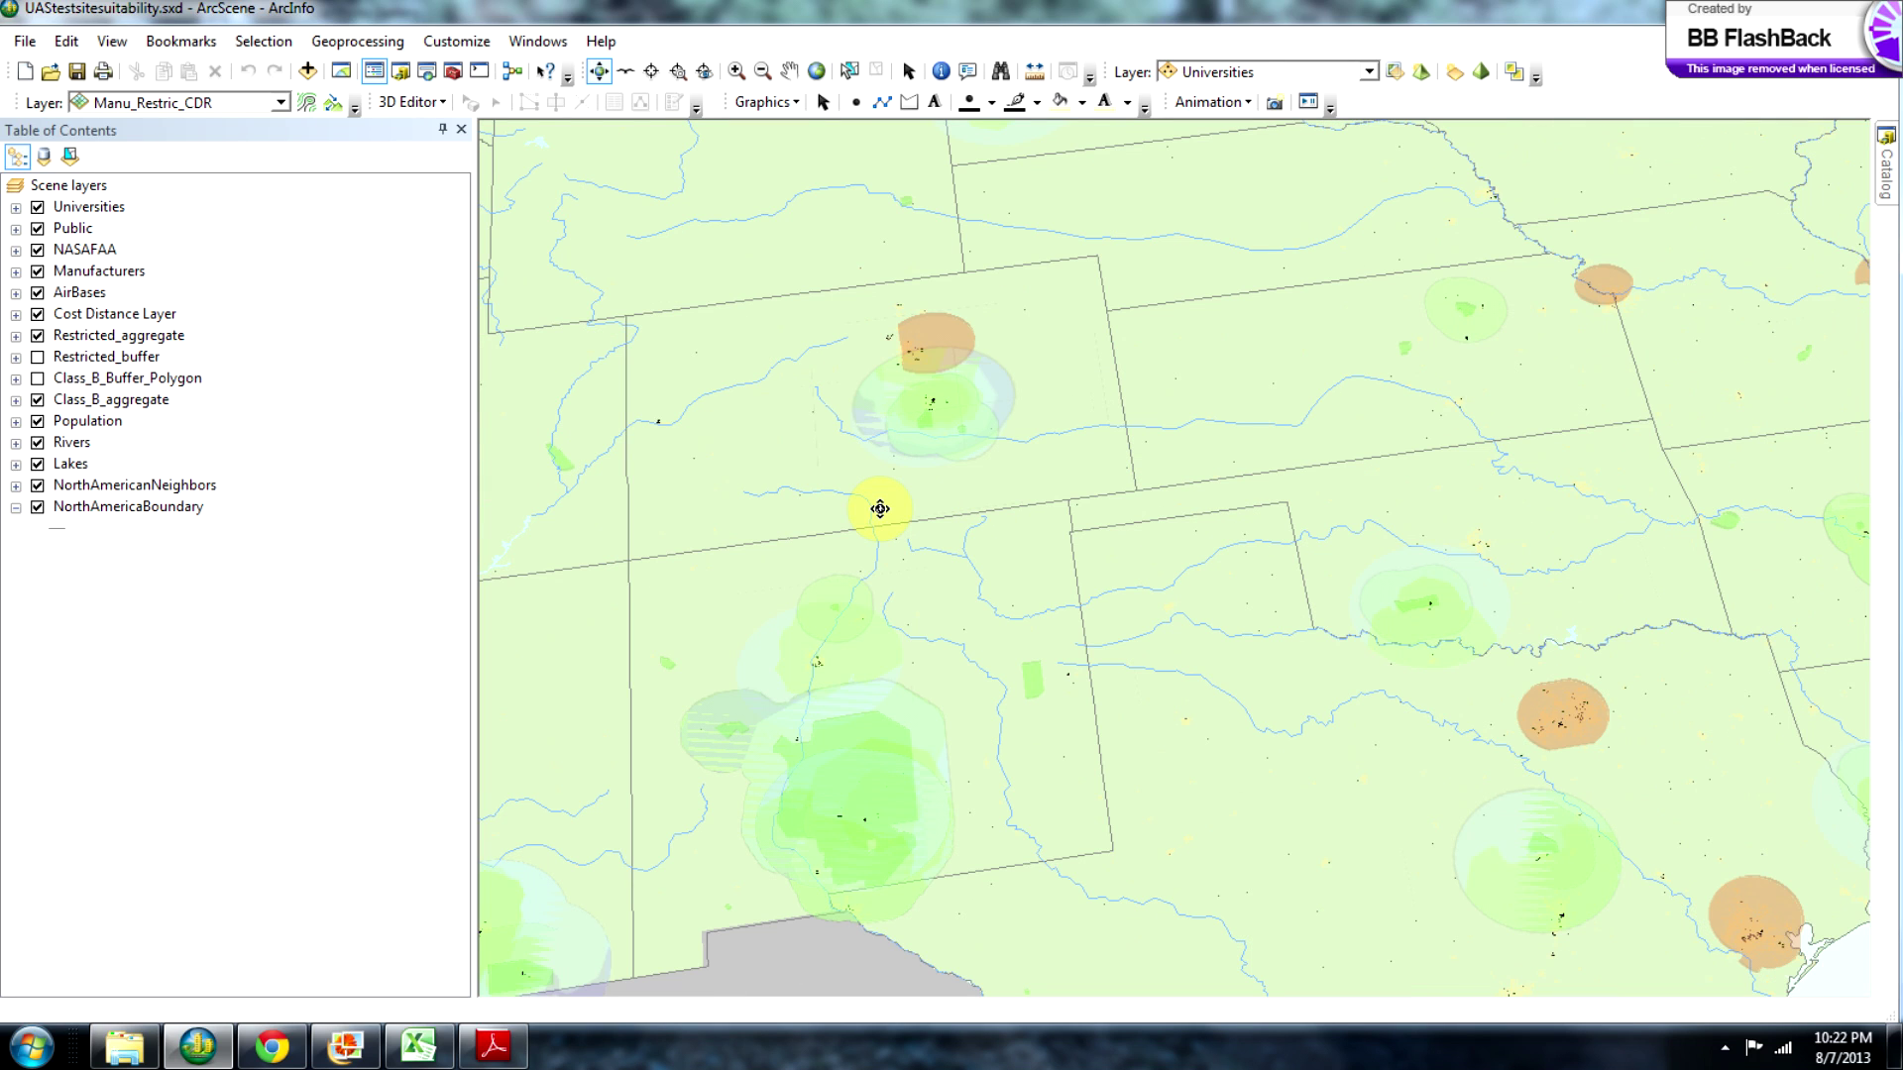
middle_click_drag(879, 507, 1690, 322)
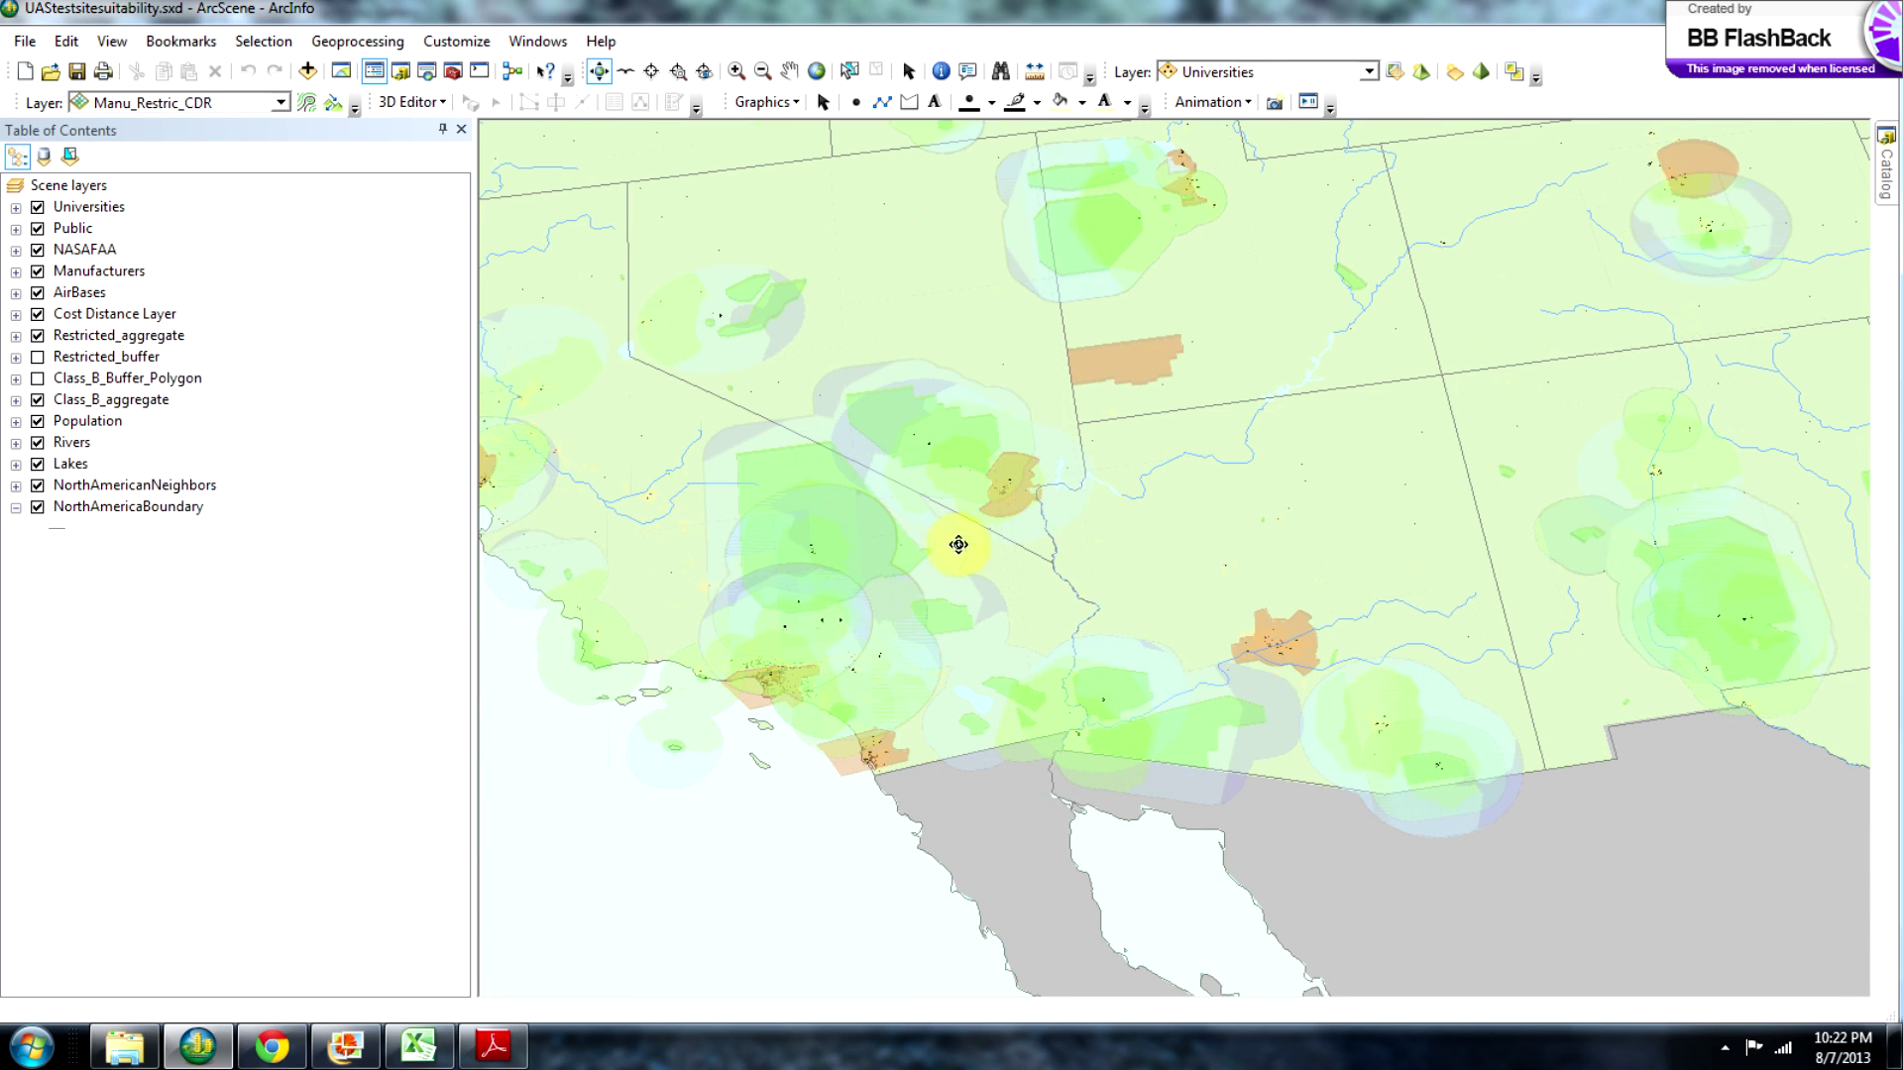
scroll(868, 505, "down", 4)
scroll(852, 505, "down", 2)
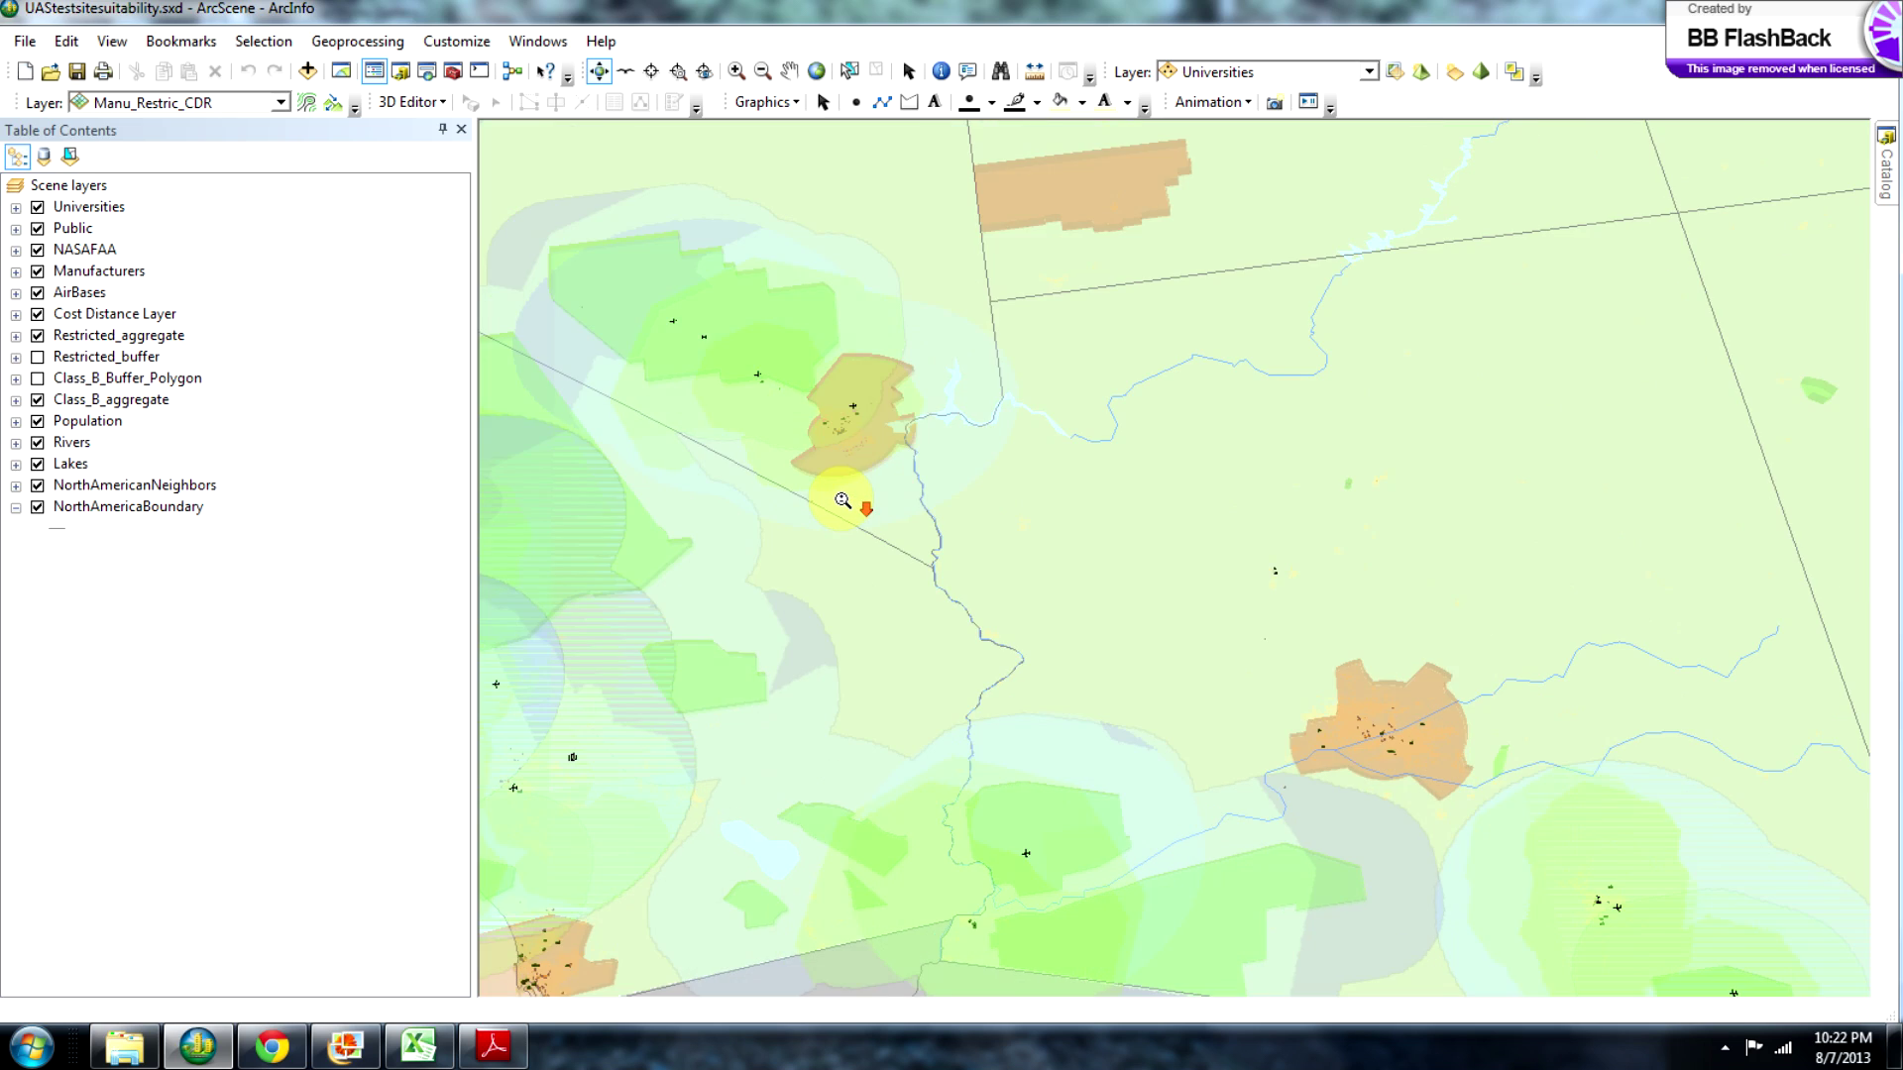
middle_click_drag(822, 487, 1370, 490)
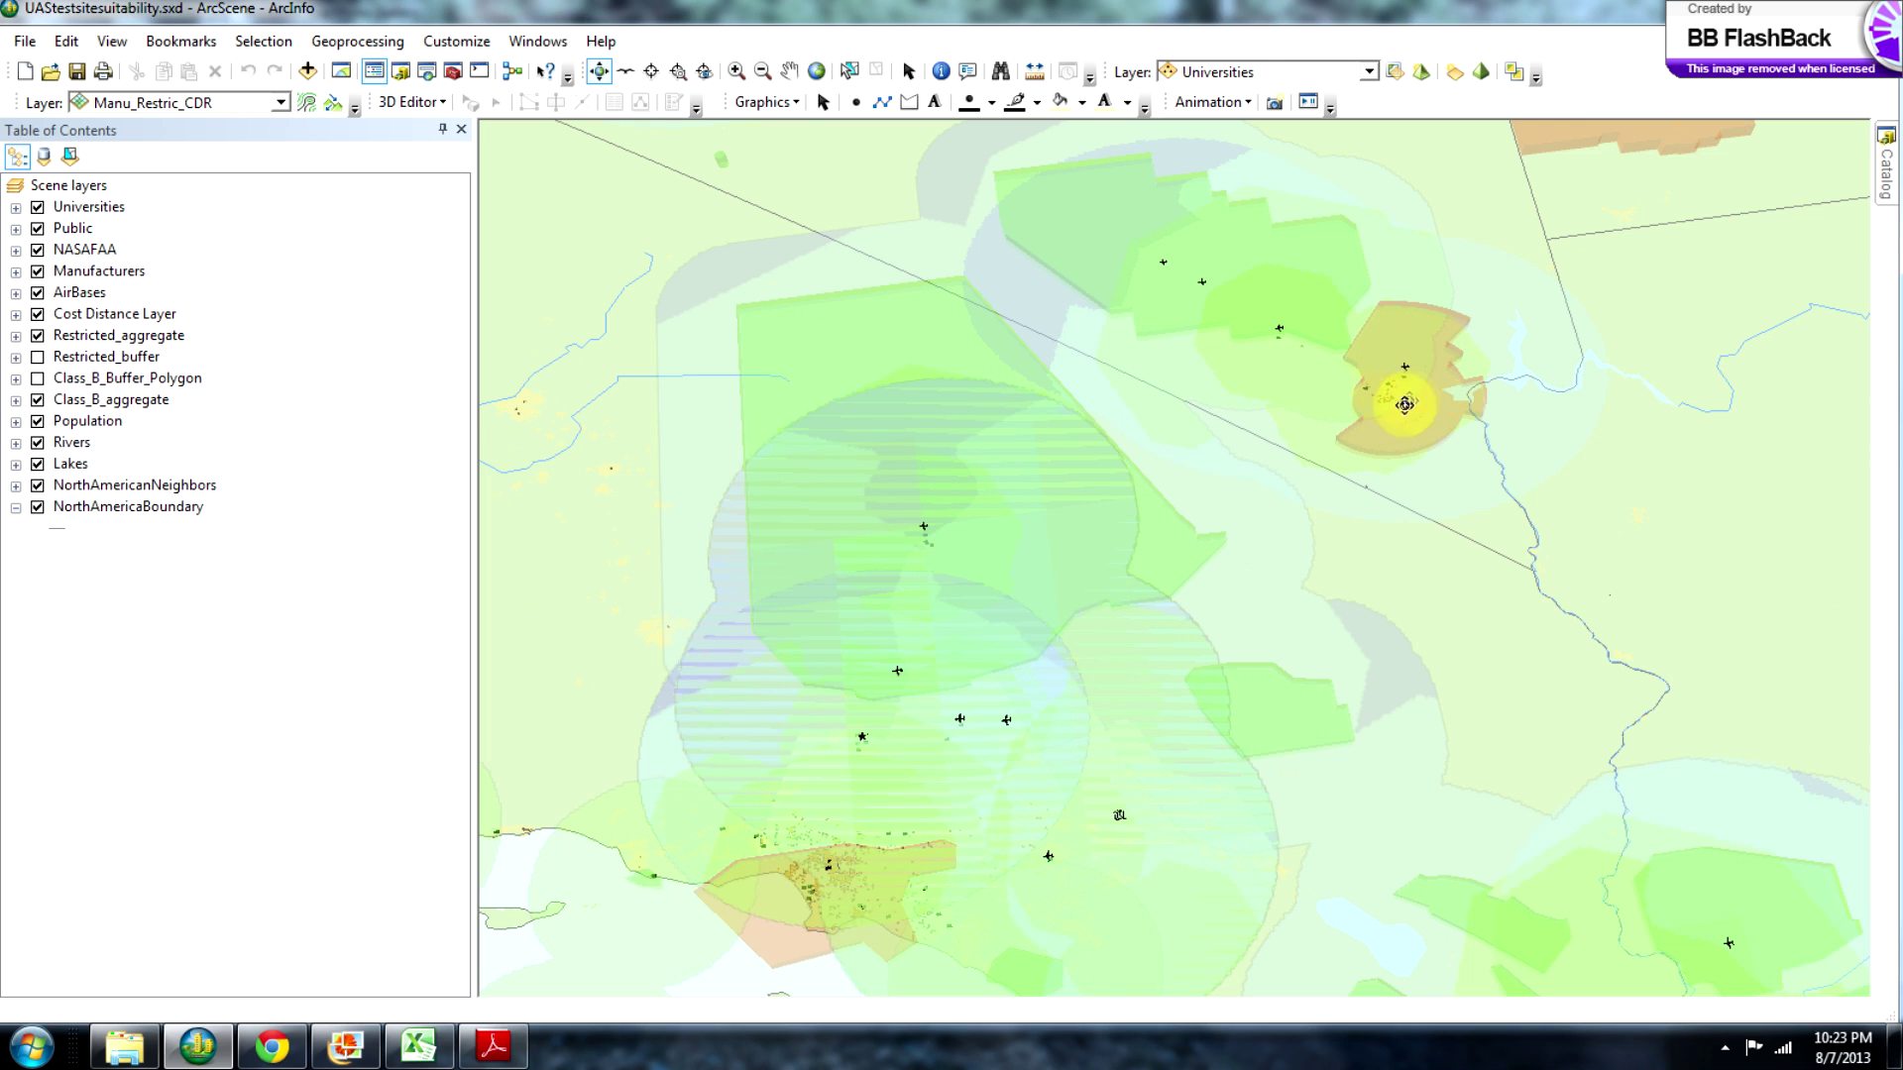
scroll(1323, 406, "down", 3)
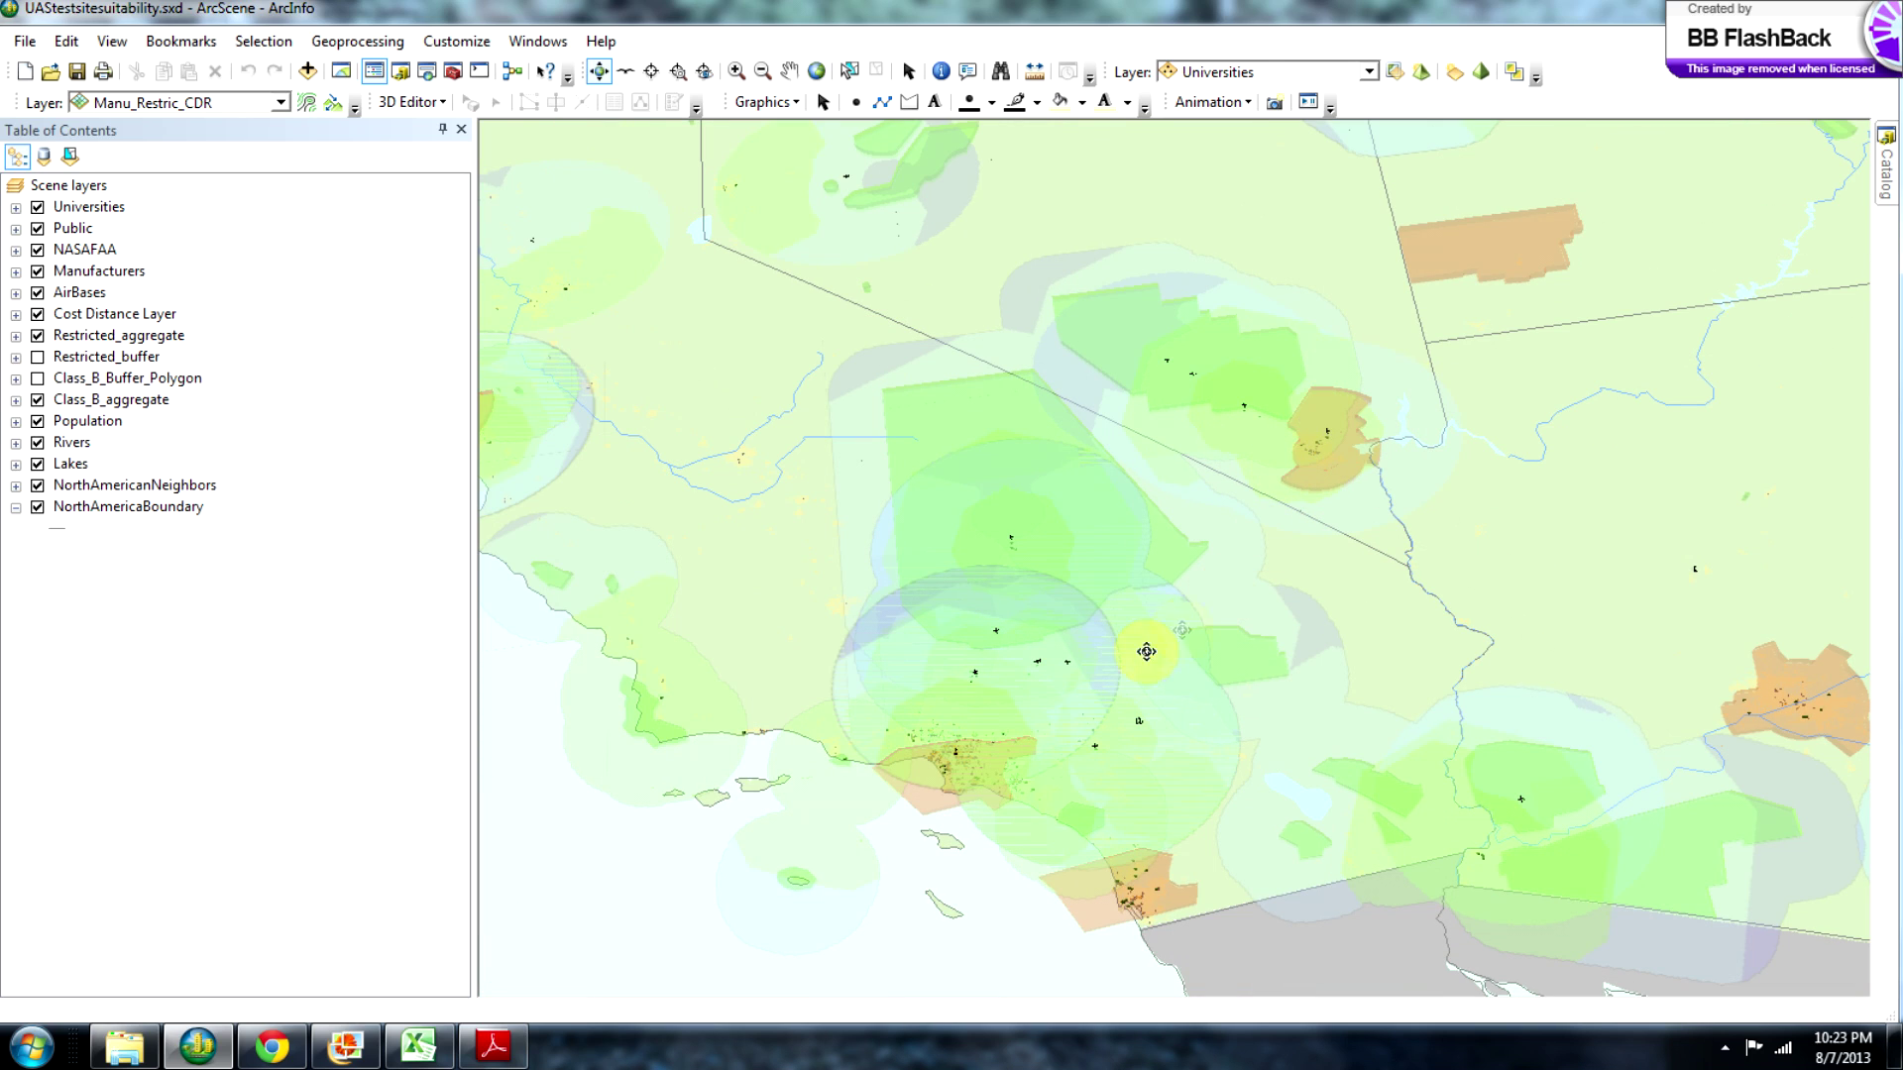
Inspect the Los Angeles Class B airspace up close at a tilt, with its population cells and stakeholder markers.
left_click_drag(1041, 650, 1053, 582)
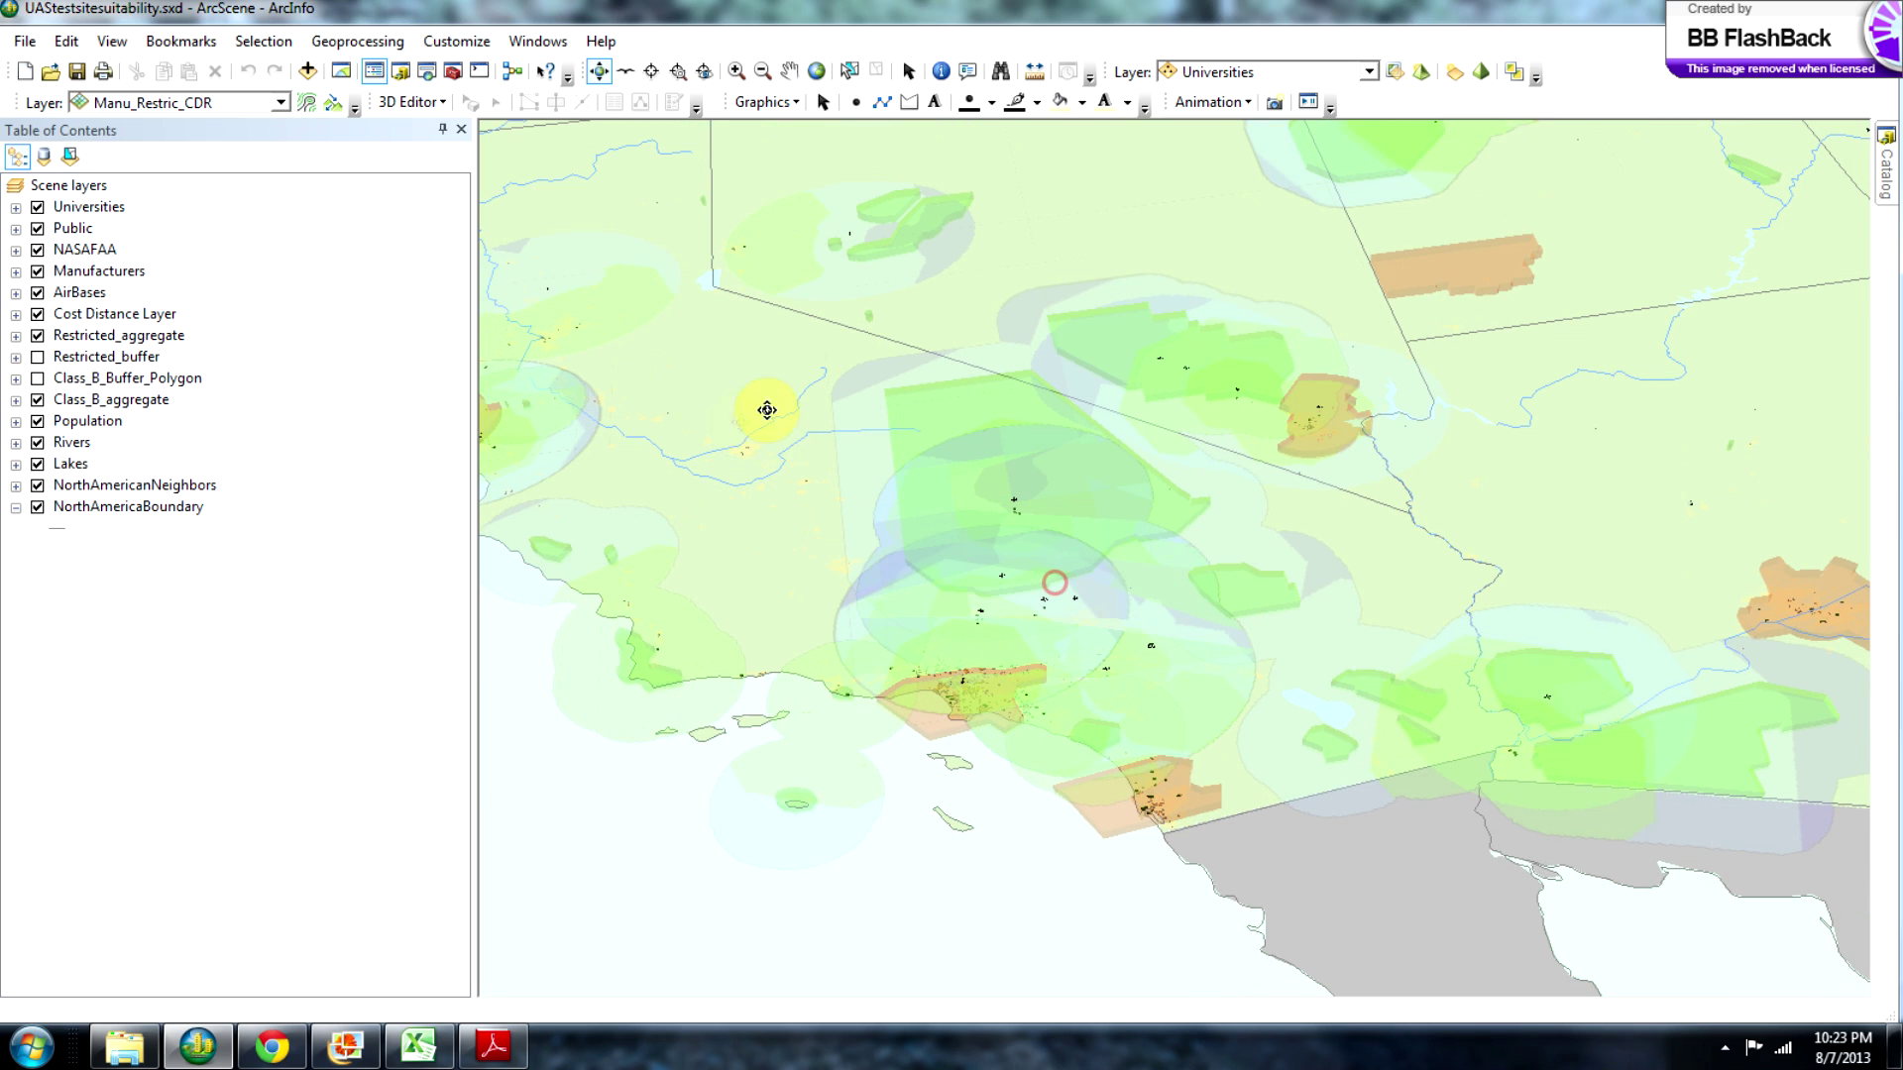
scroll(709, 495, "up", 6)
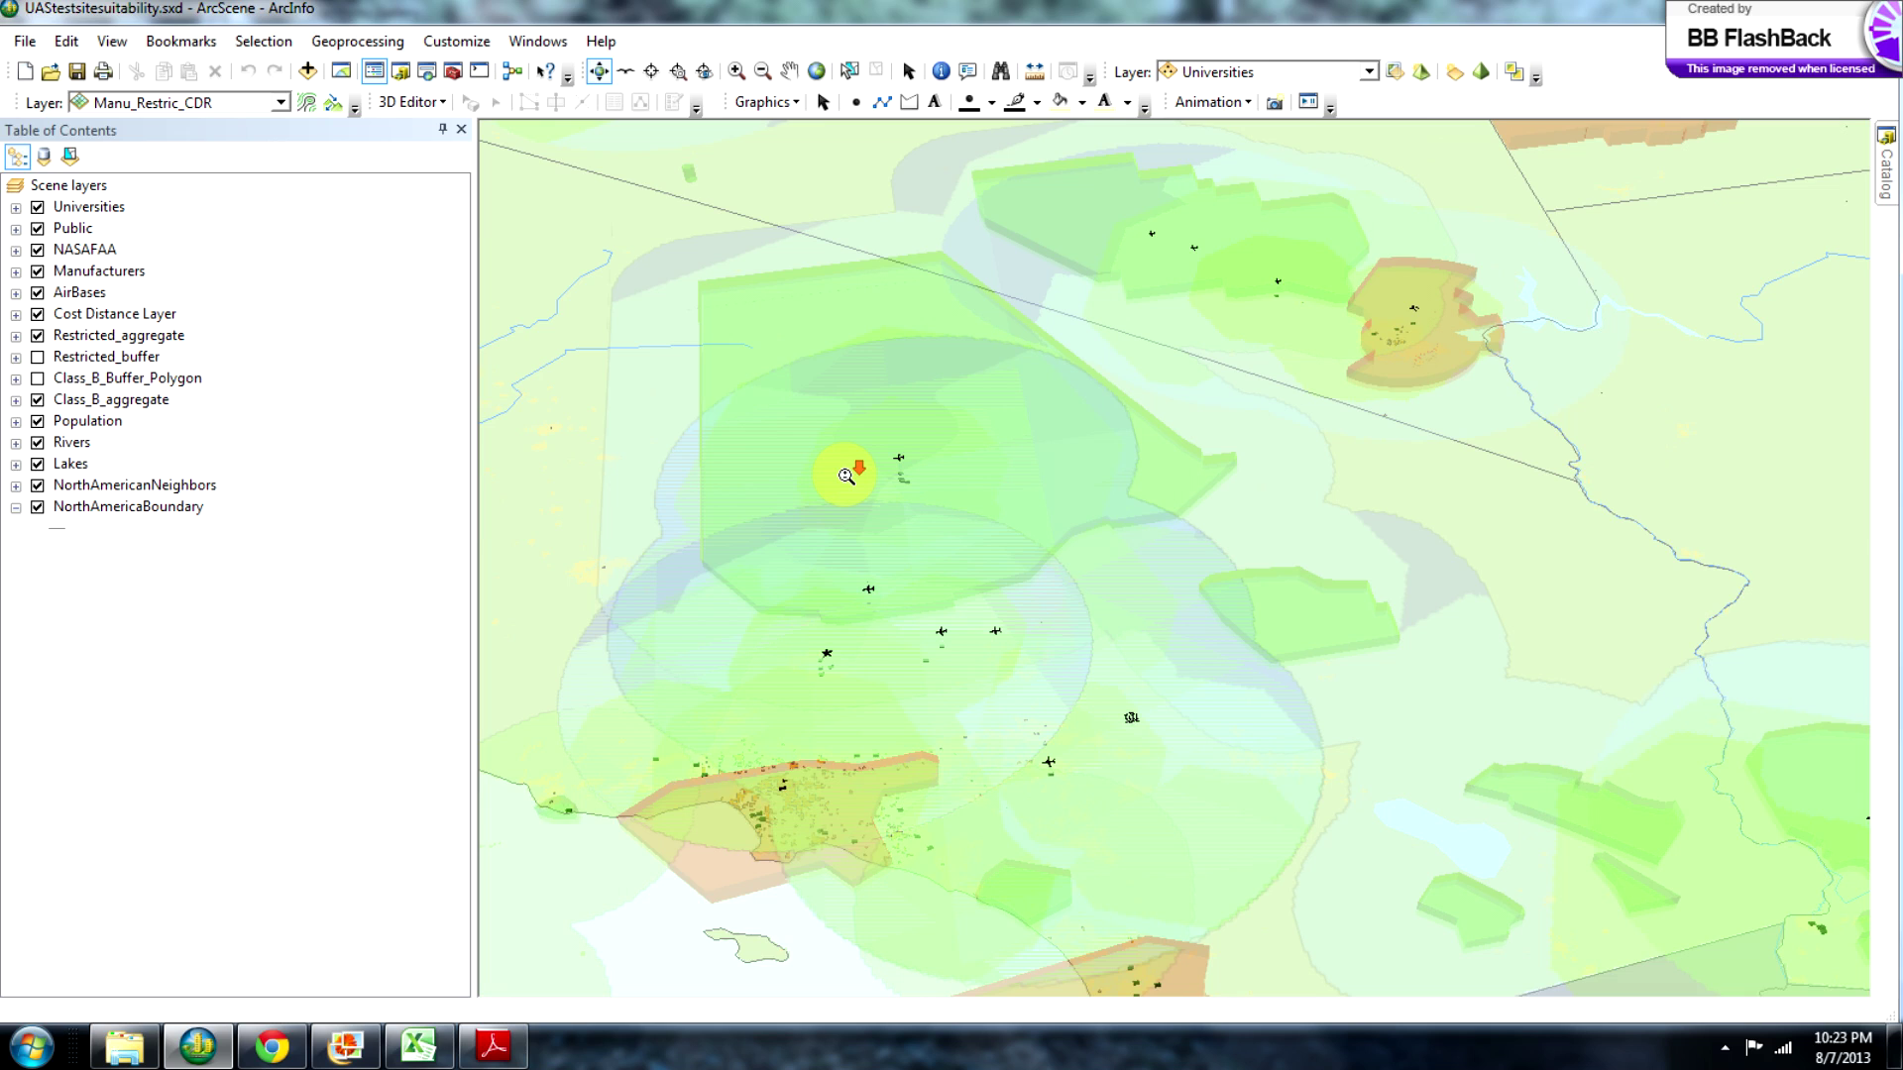
scroll(845, 476, "up", 8)
middle_click_drag(909, 467, 1519, 447)
middle_click_drag(836, 455, 1061, 437)
middle_click_drag(1388, 650, 959, 296)
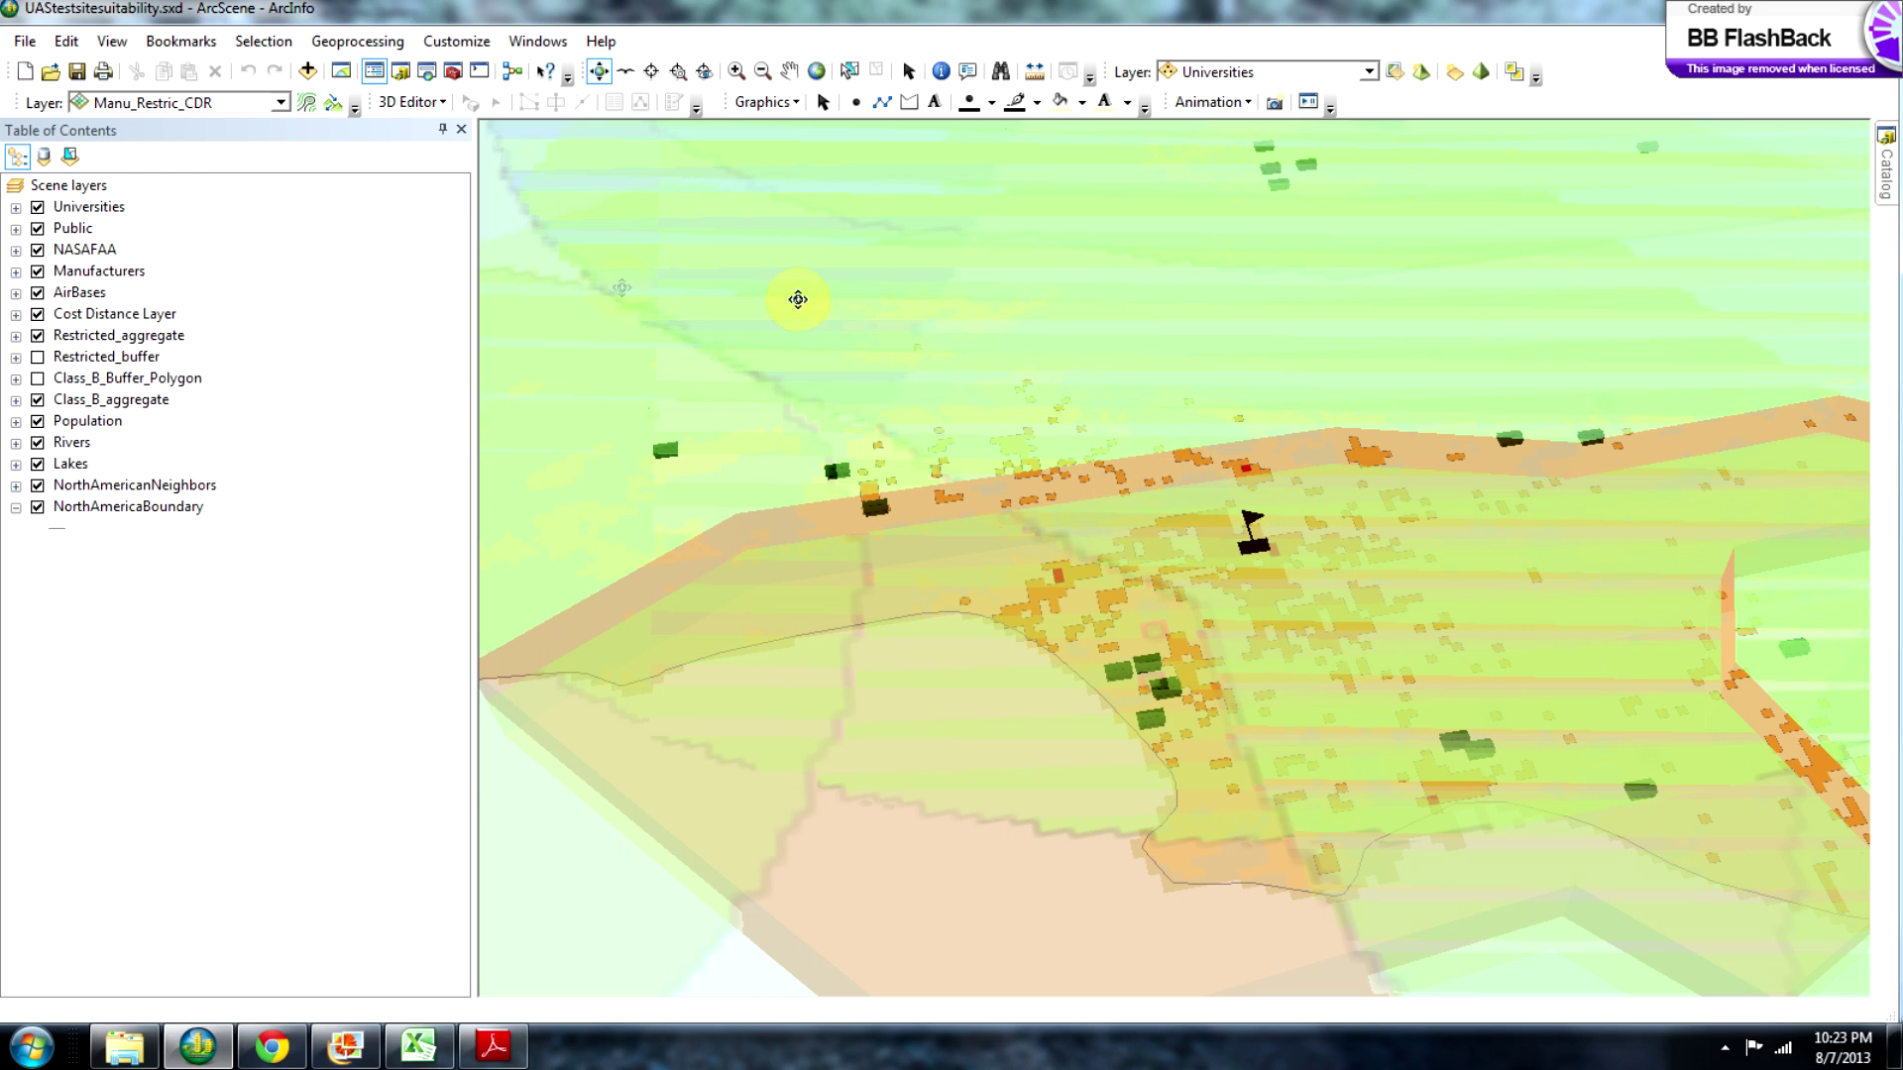
Hide the Restricted_aggregate, Cost Distance Layer and Class_B_aggregate layers over Los Angeles, keeping the population and stakeholder layers on.
left_click(38, 335)
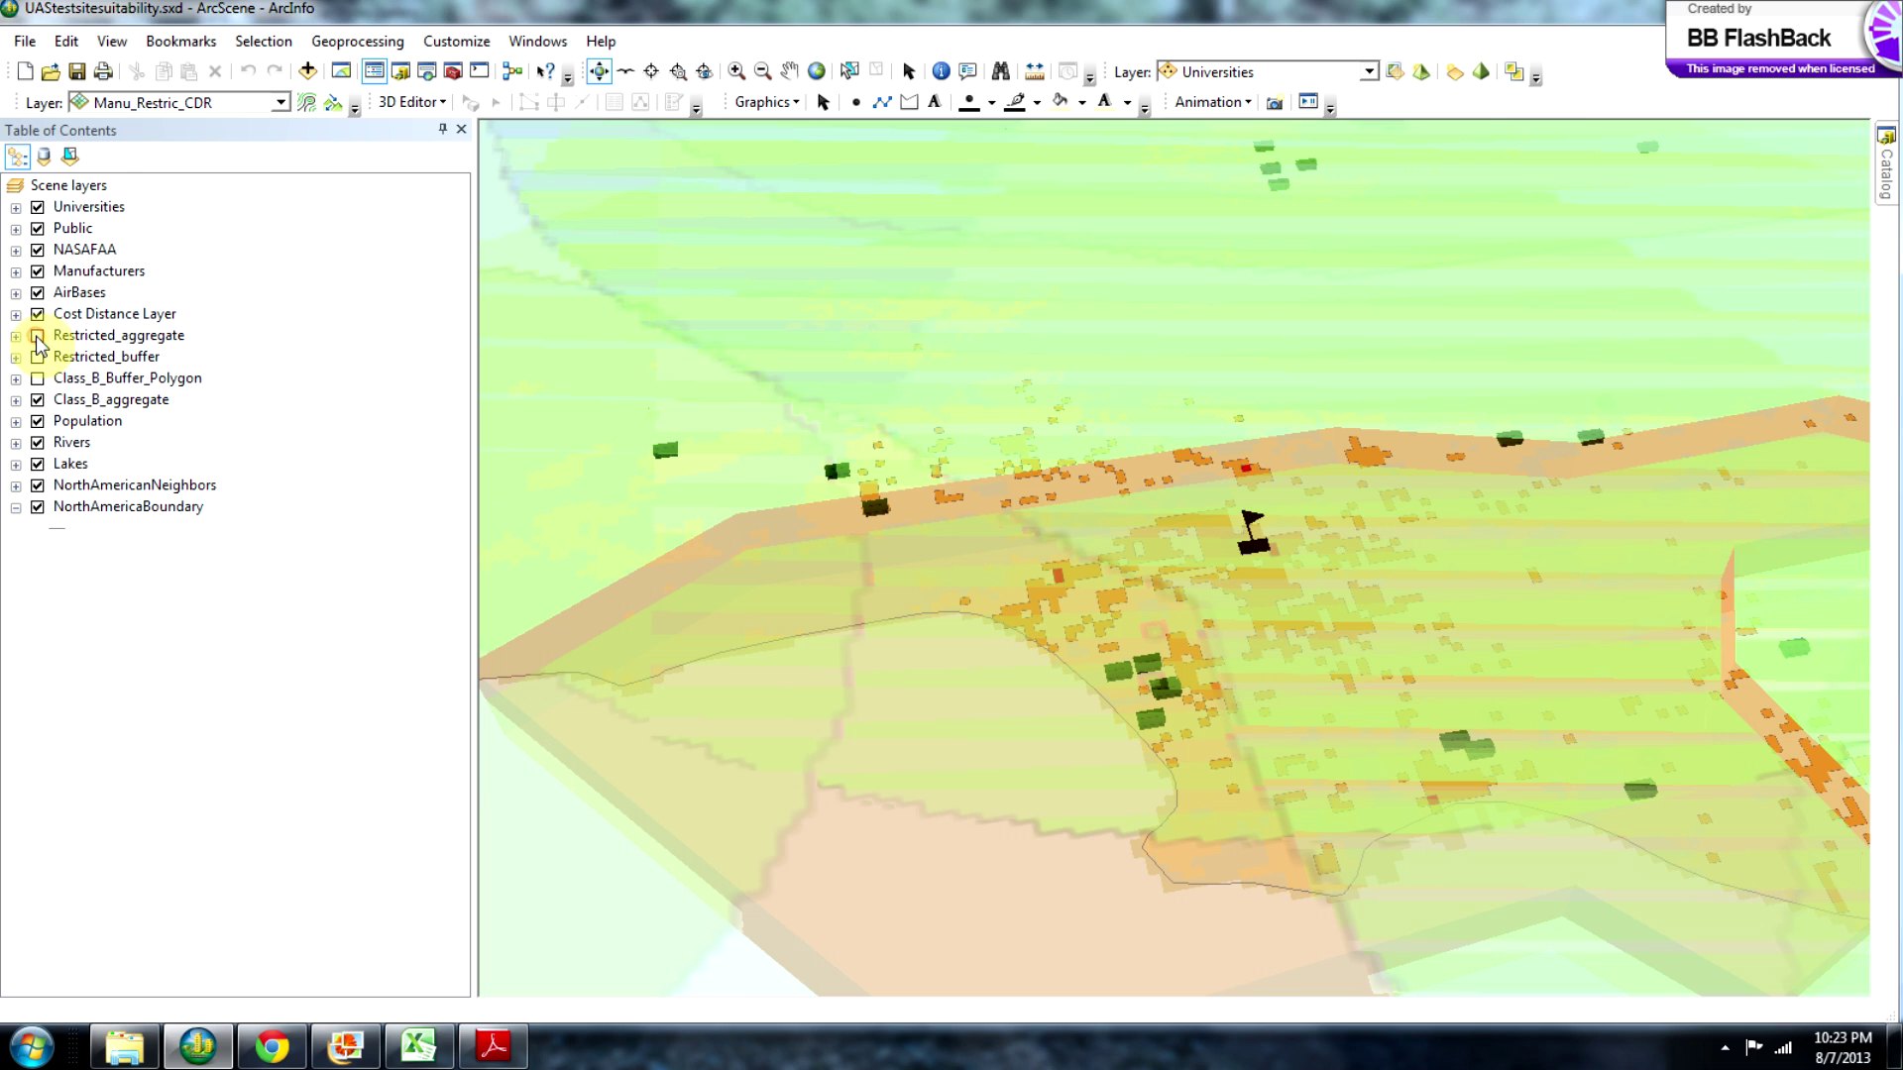
left_click(38, 314)
left_click(38, 400)
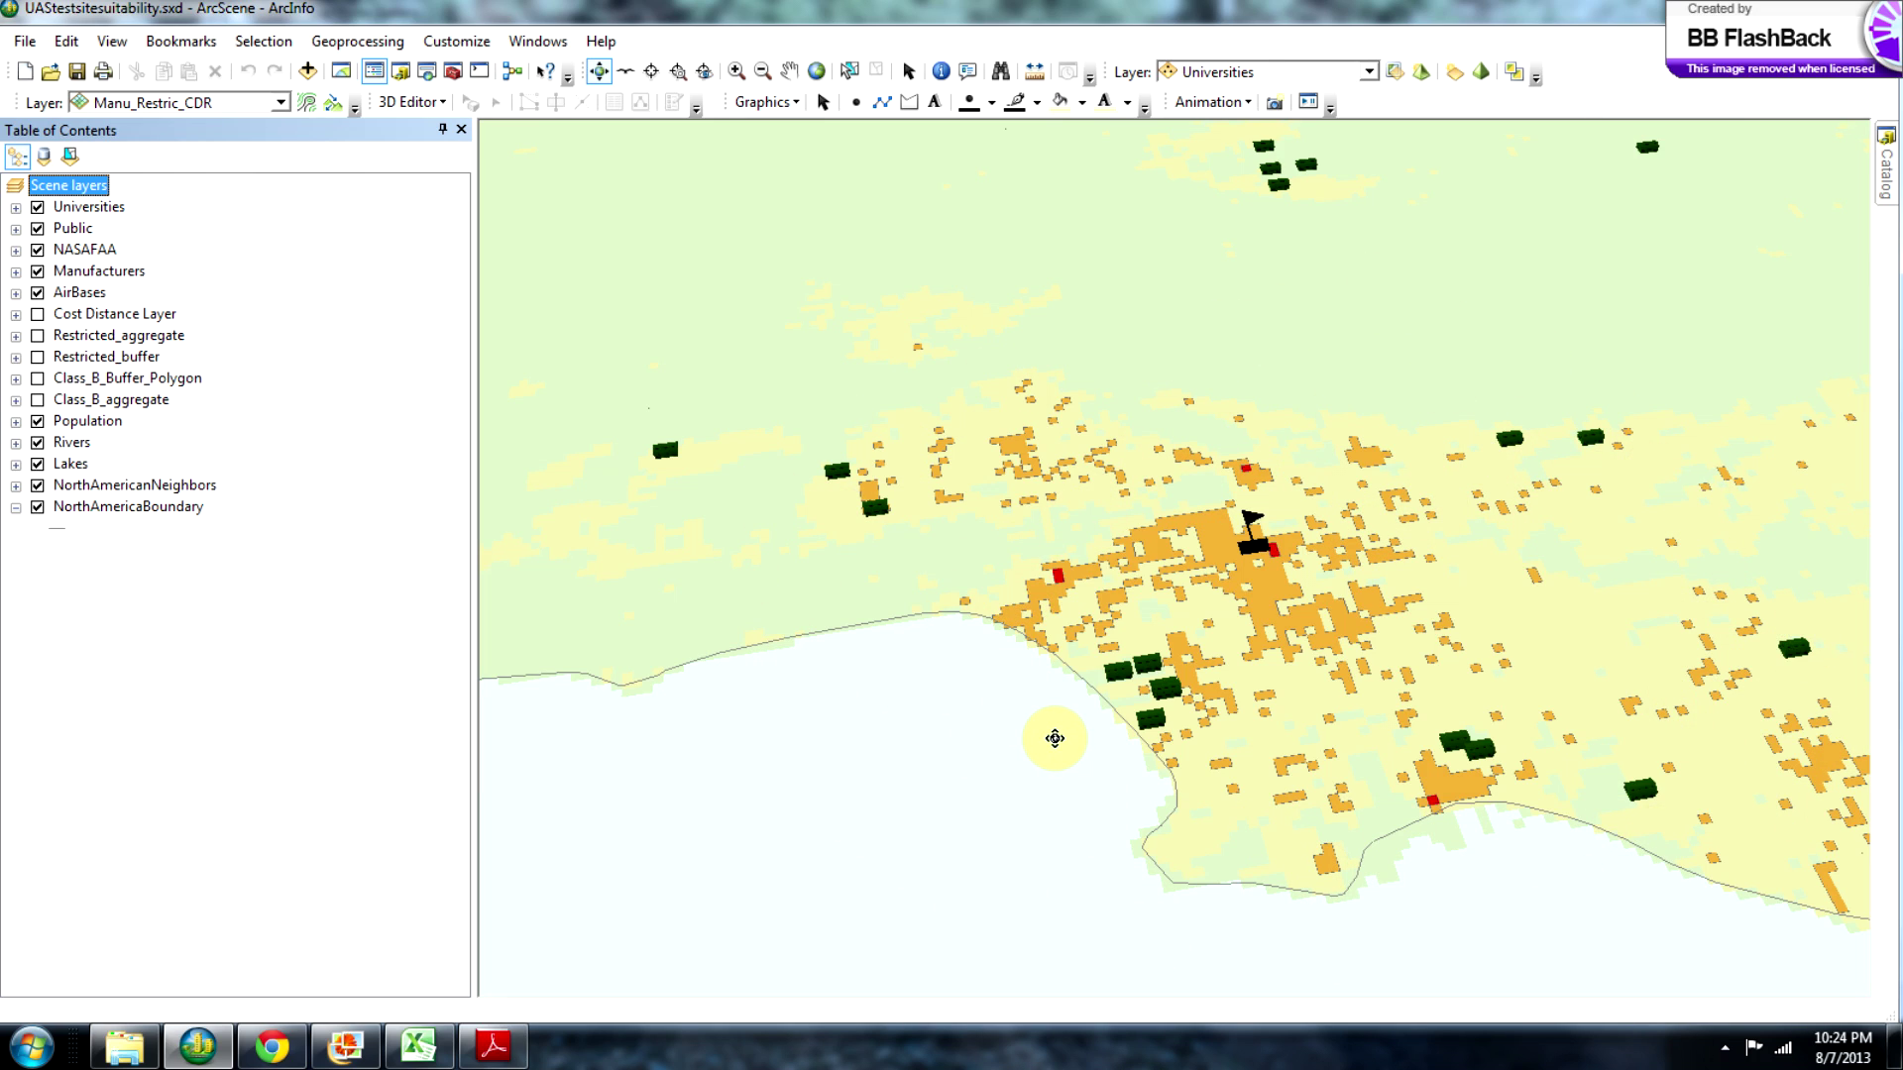
Show the Restricted_aggregate layer over the desert north of Los Angeles, and expand and turn on the Cost Distance Layer group.
left_click_drag(1270, 249, 1243, 646)
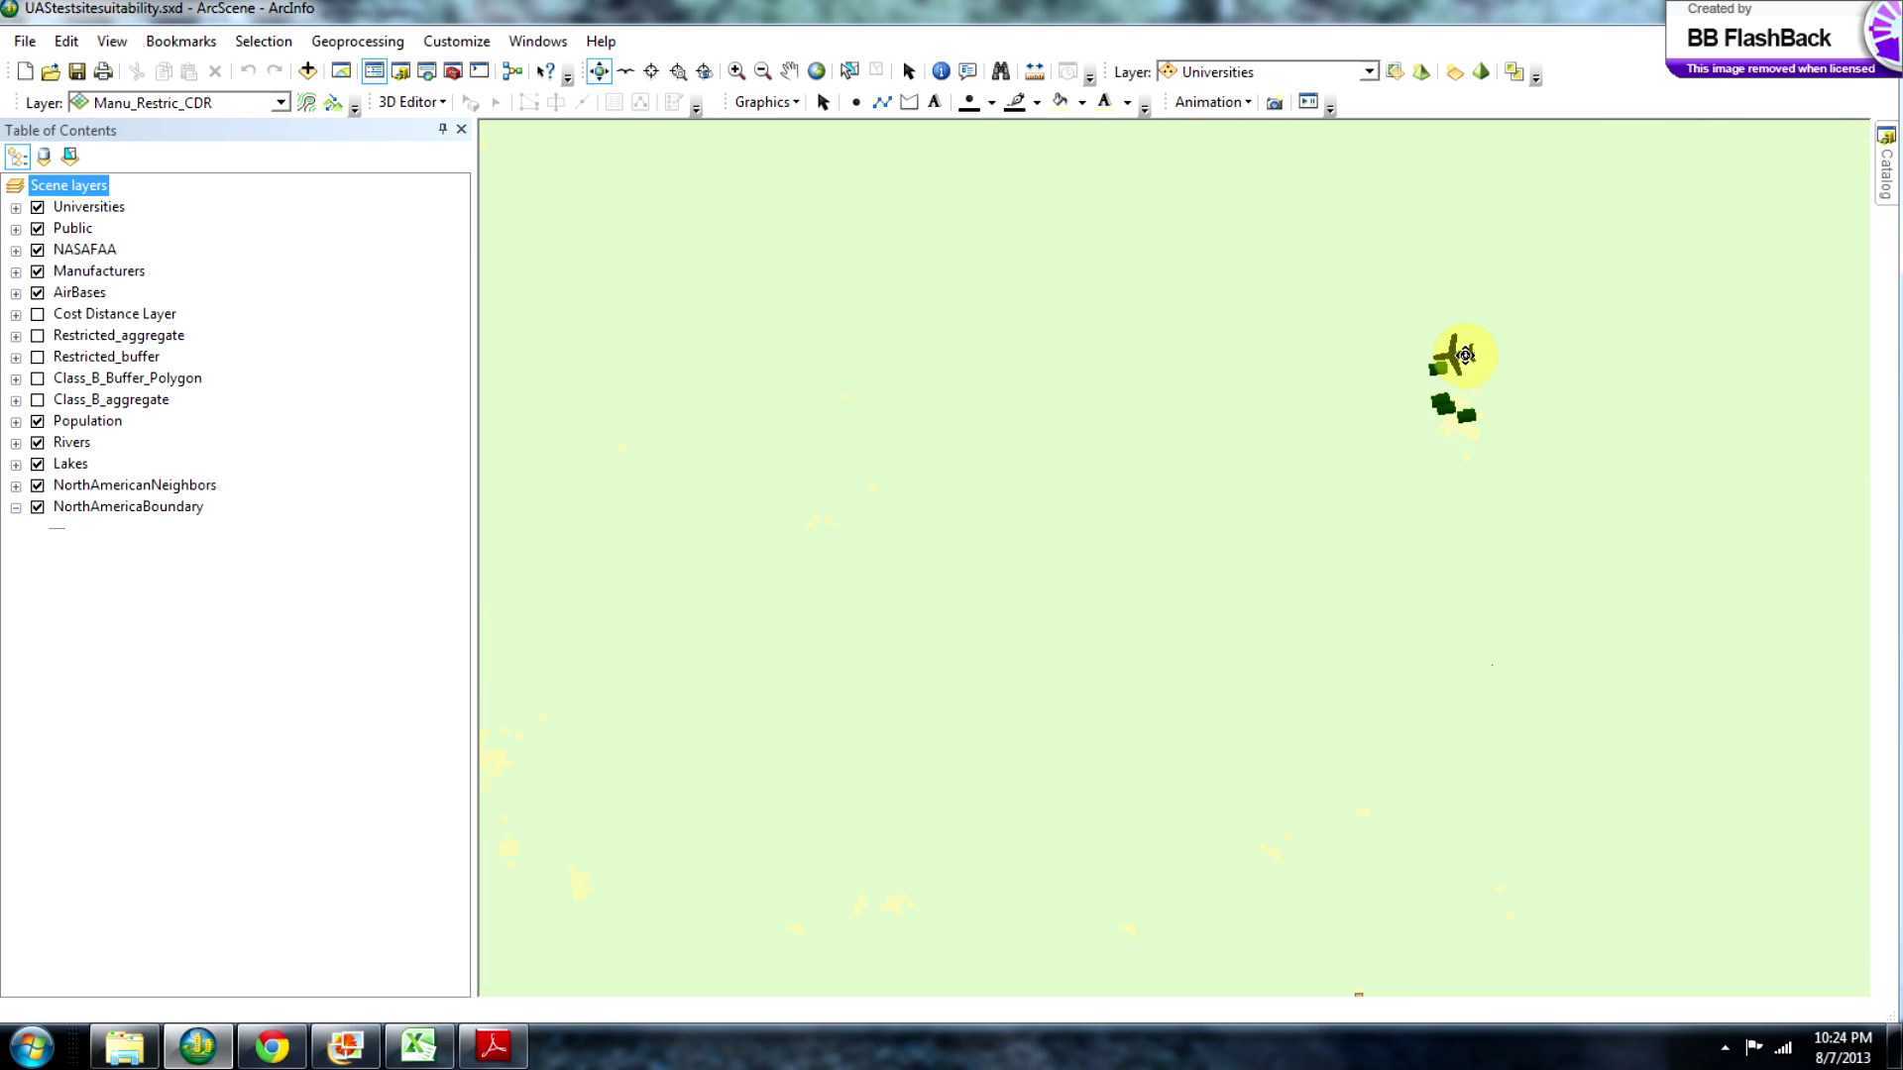
scroll(1395, 401, "down", 3)
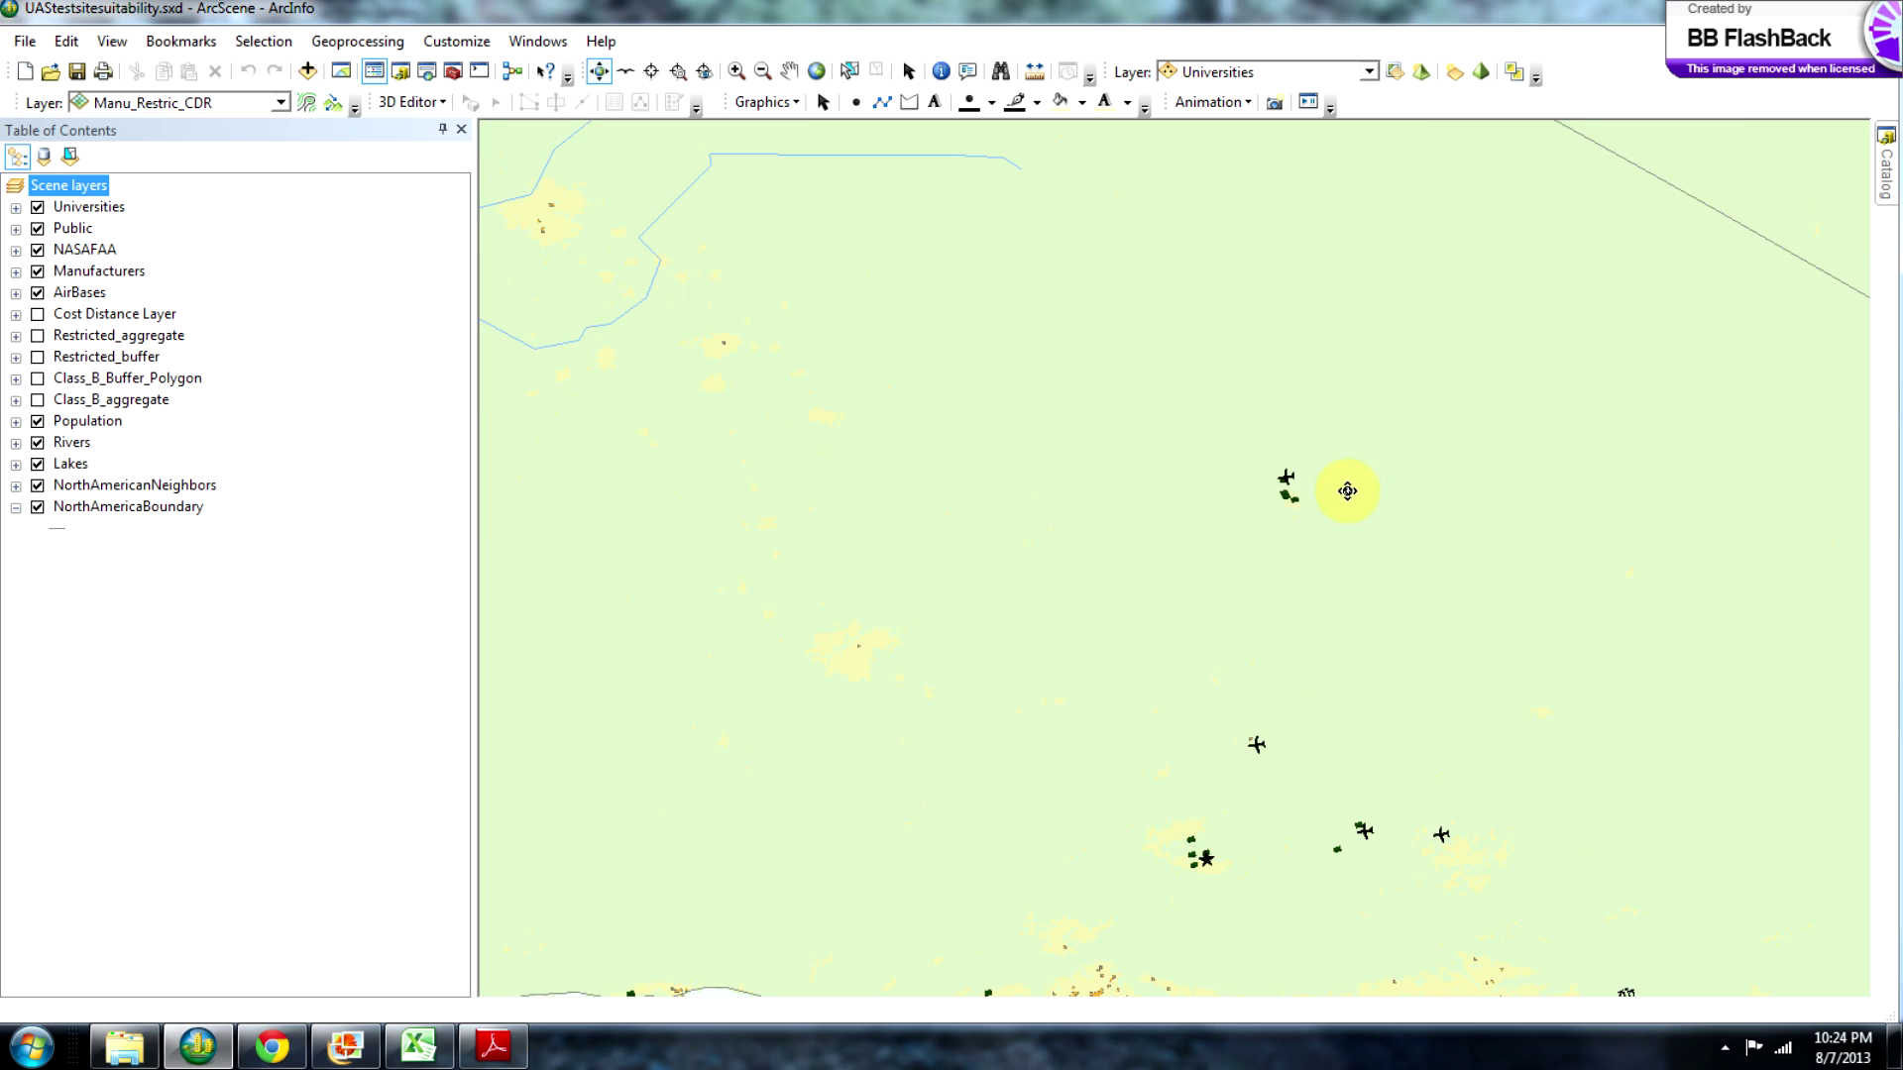
left_click(37, 337)
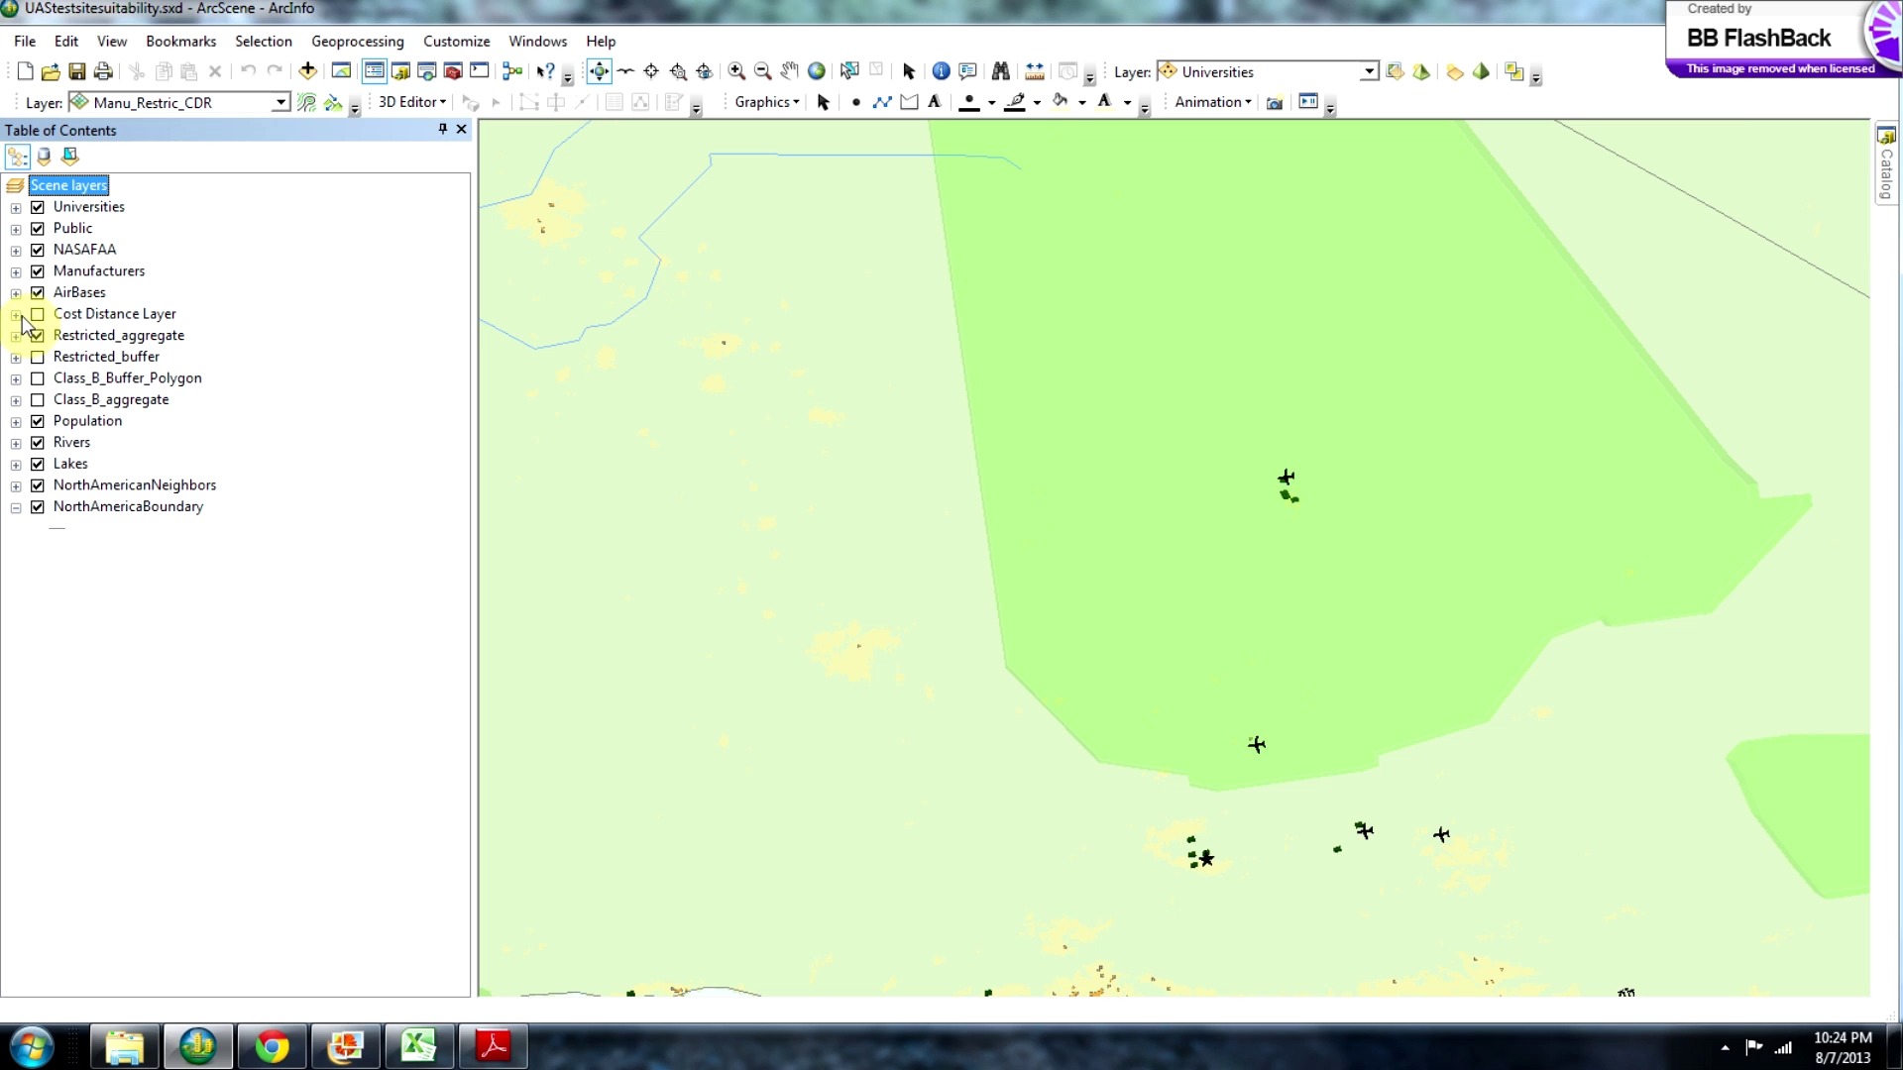
left_click(16, 314)
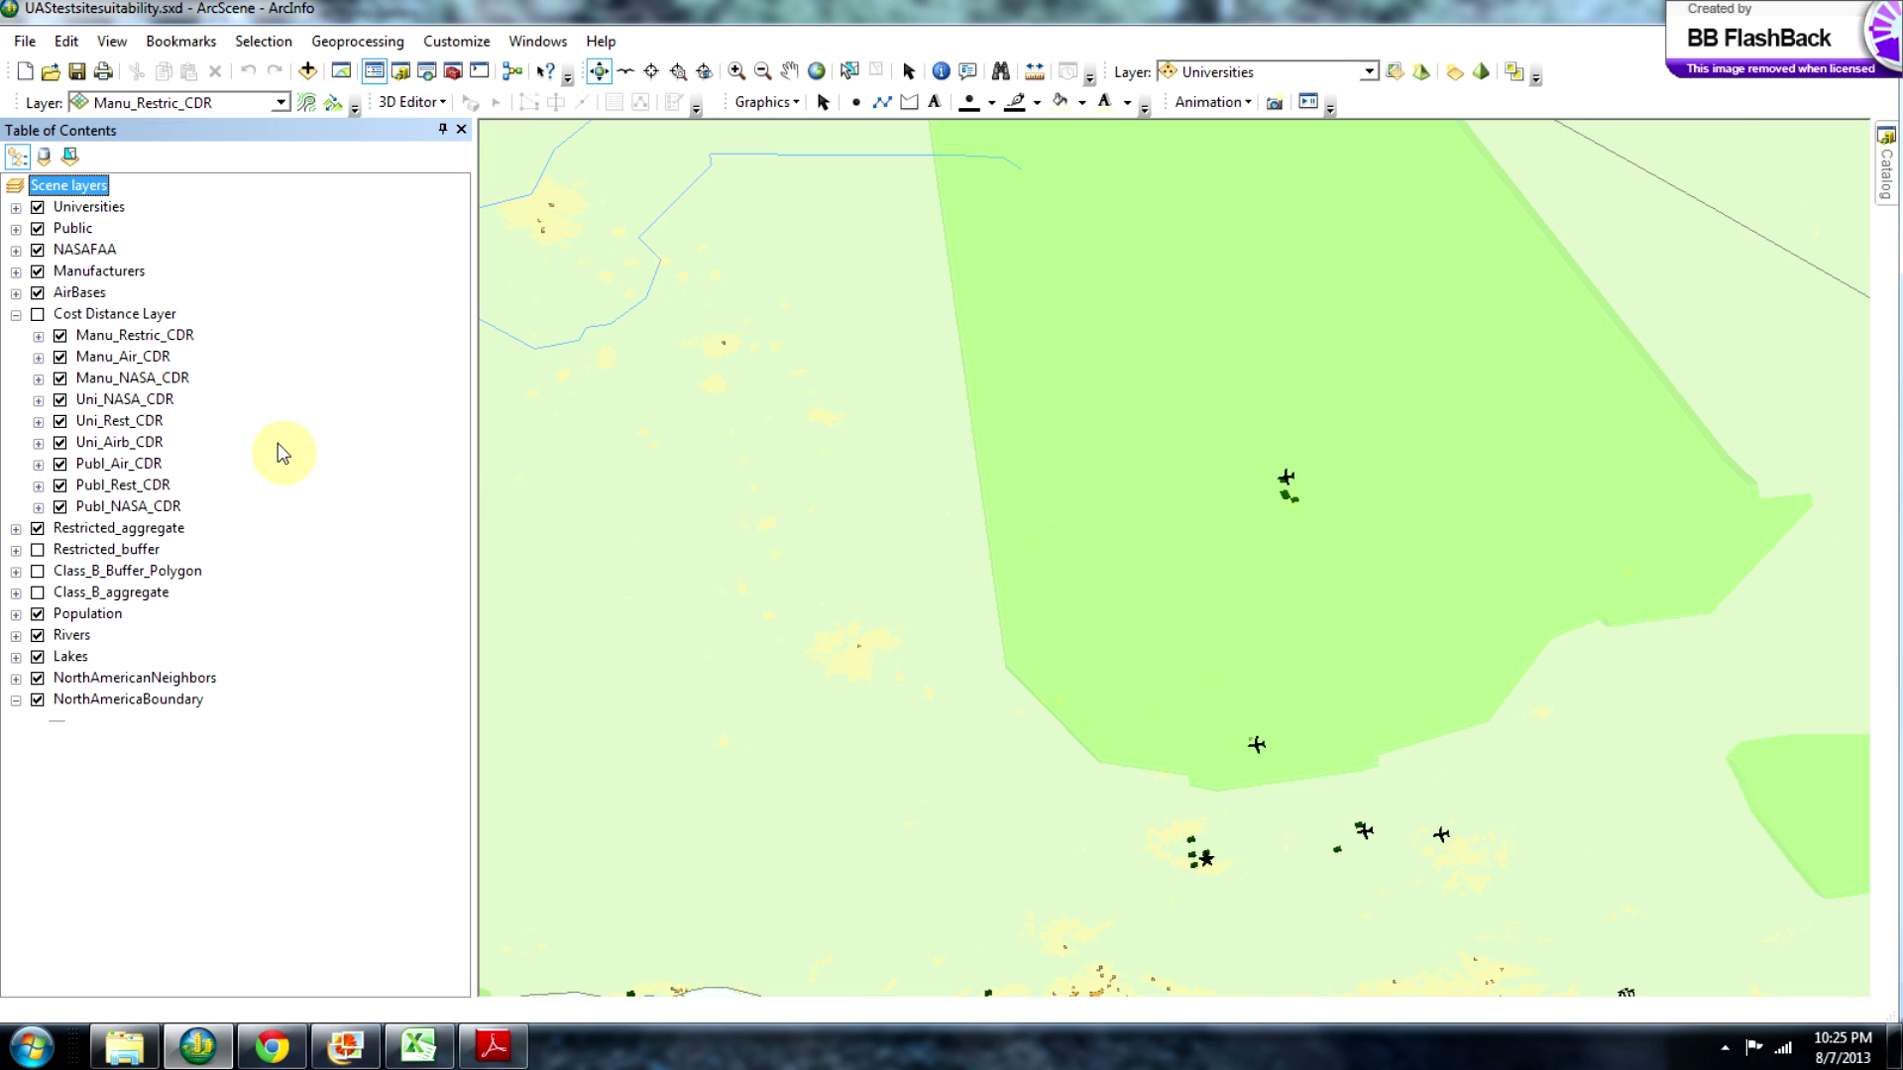
left_click(38, 314)
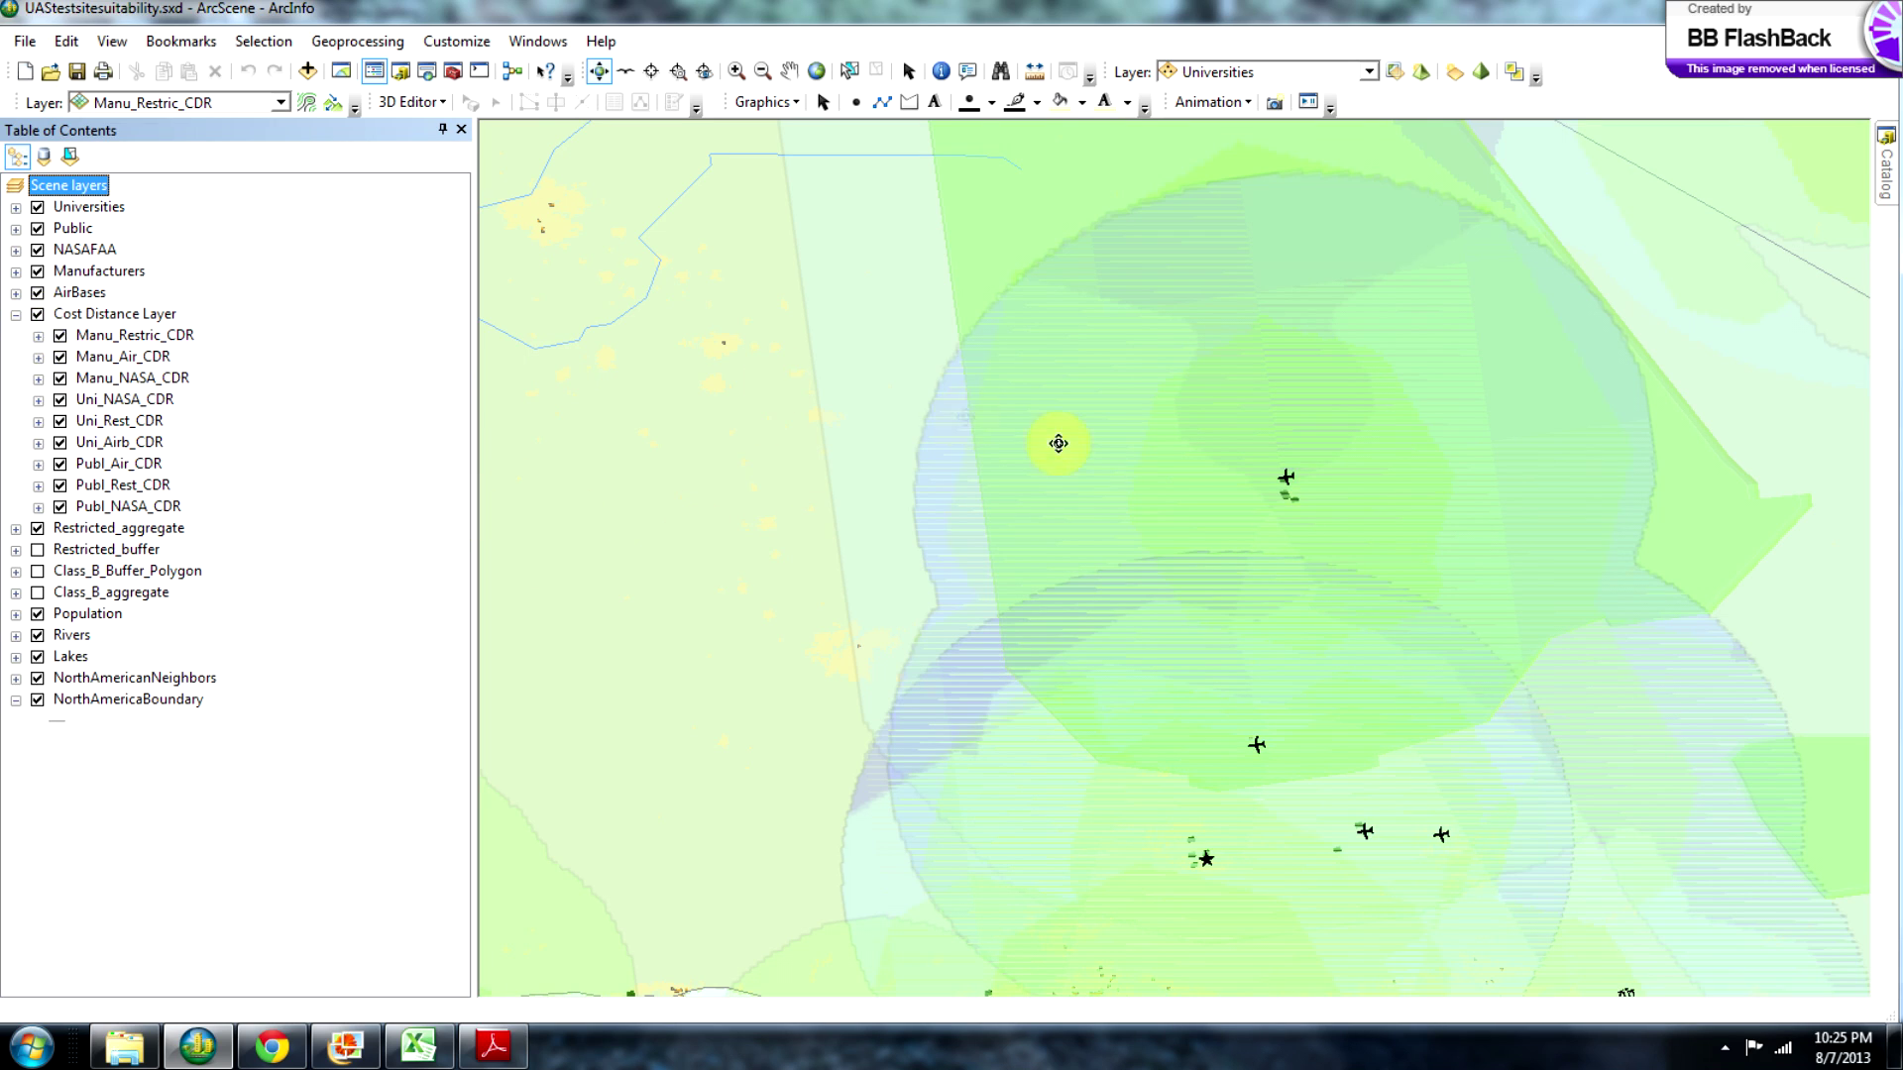
Examine the overlapping cost-distance zones across California, moving from the desert restricted airspace to the Los Angeles coast.
scroll(1268, 505, "up", 3)
scroll(1266, 505, "down", 5)
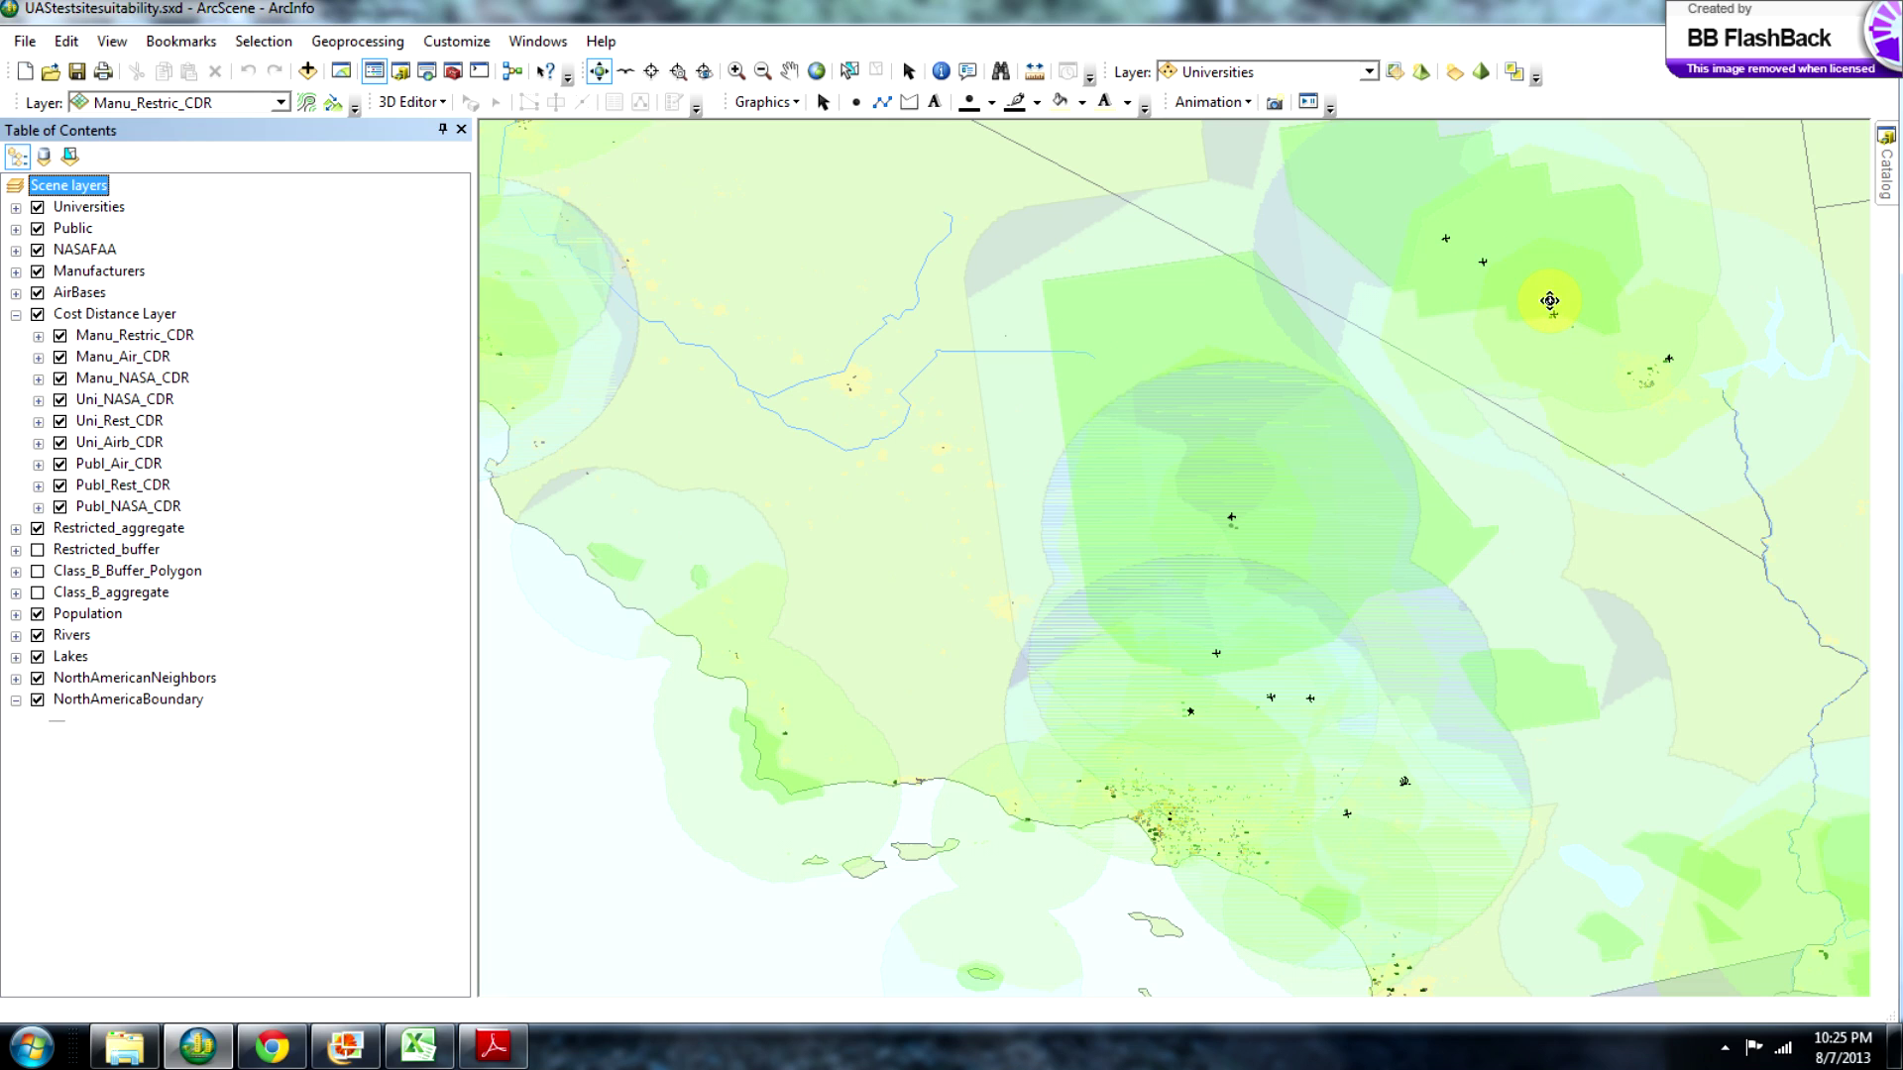
scroll(1663, 406, "down", 4)
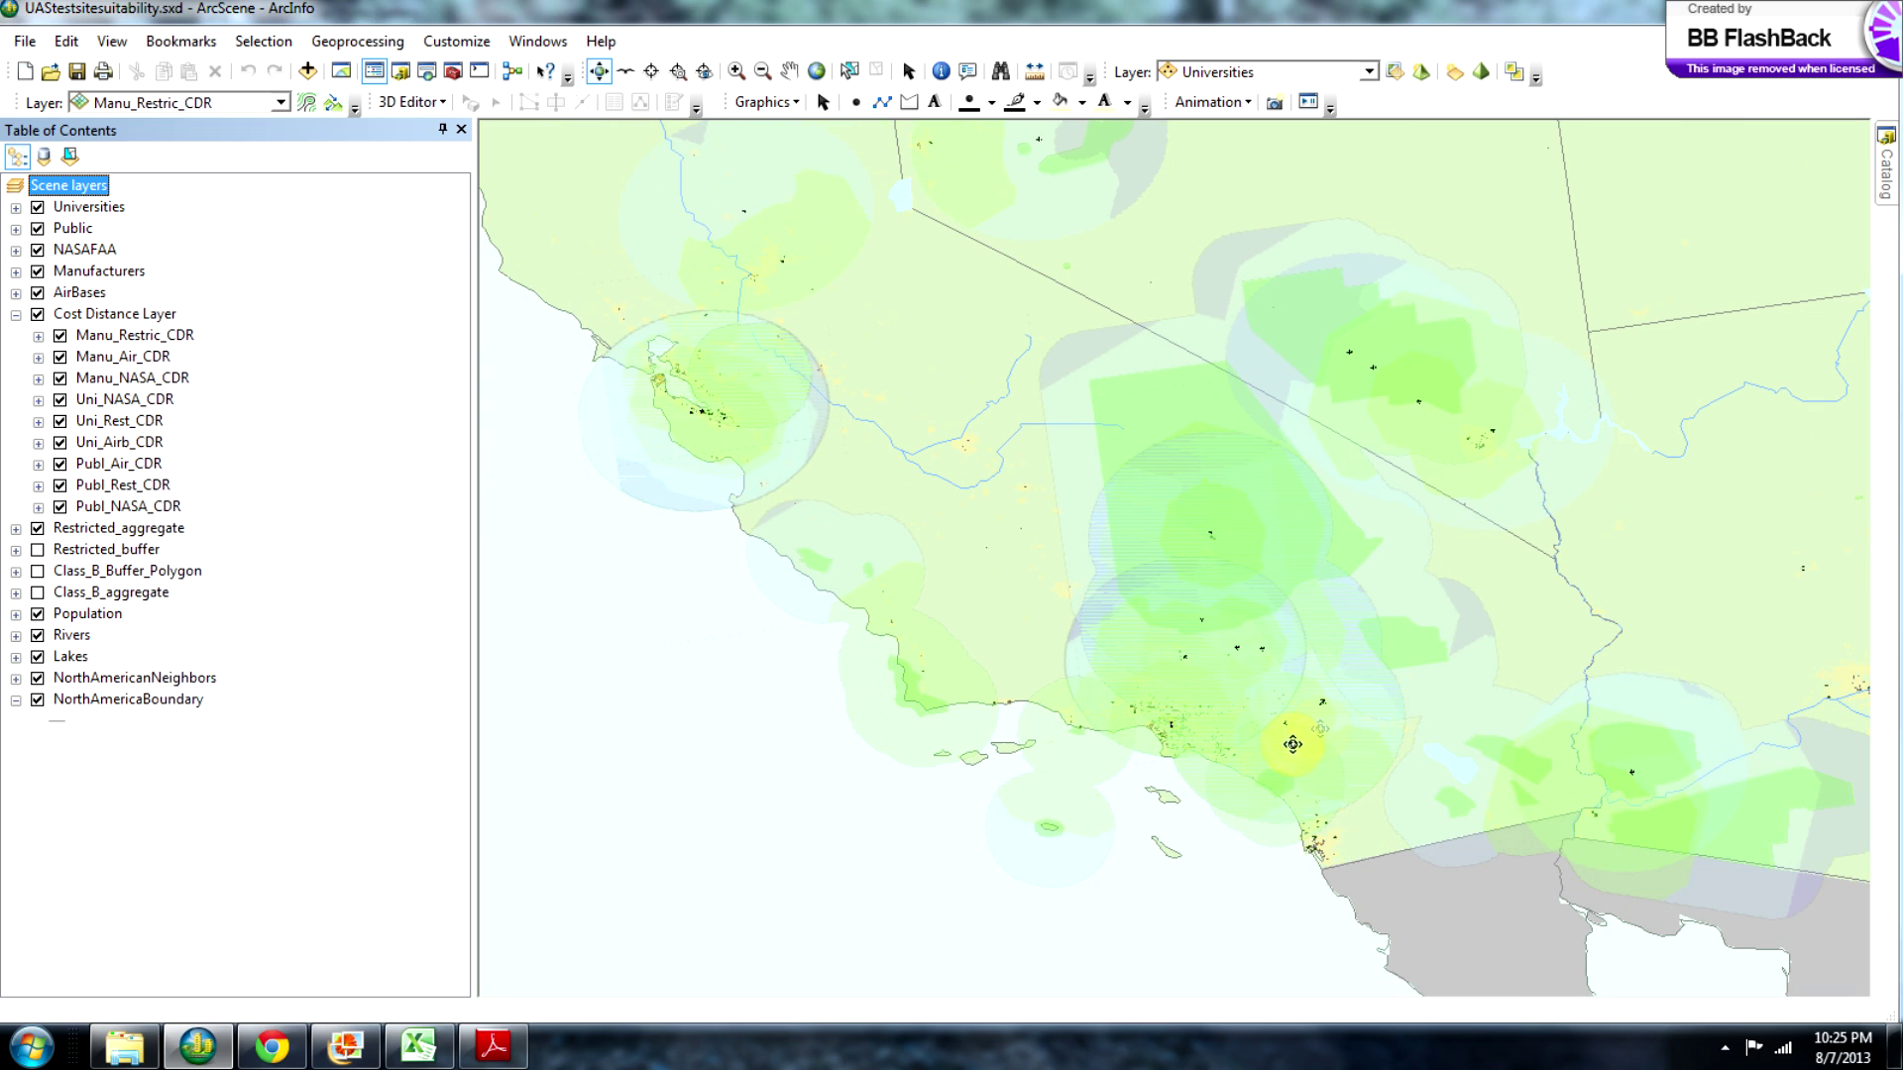
scroll(1153, 731, "up", 5)
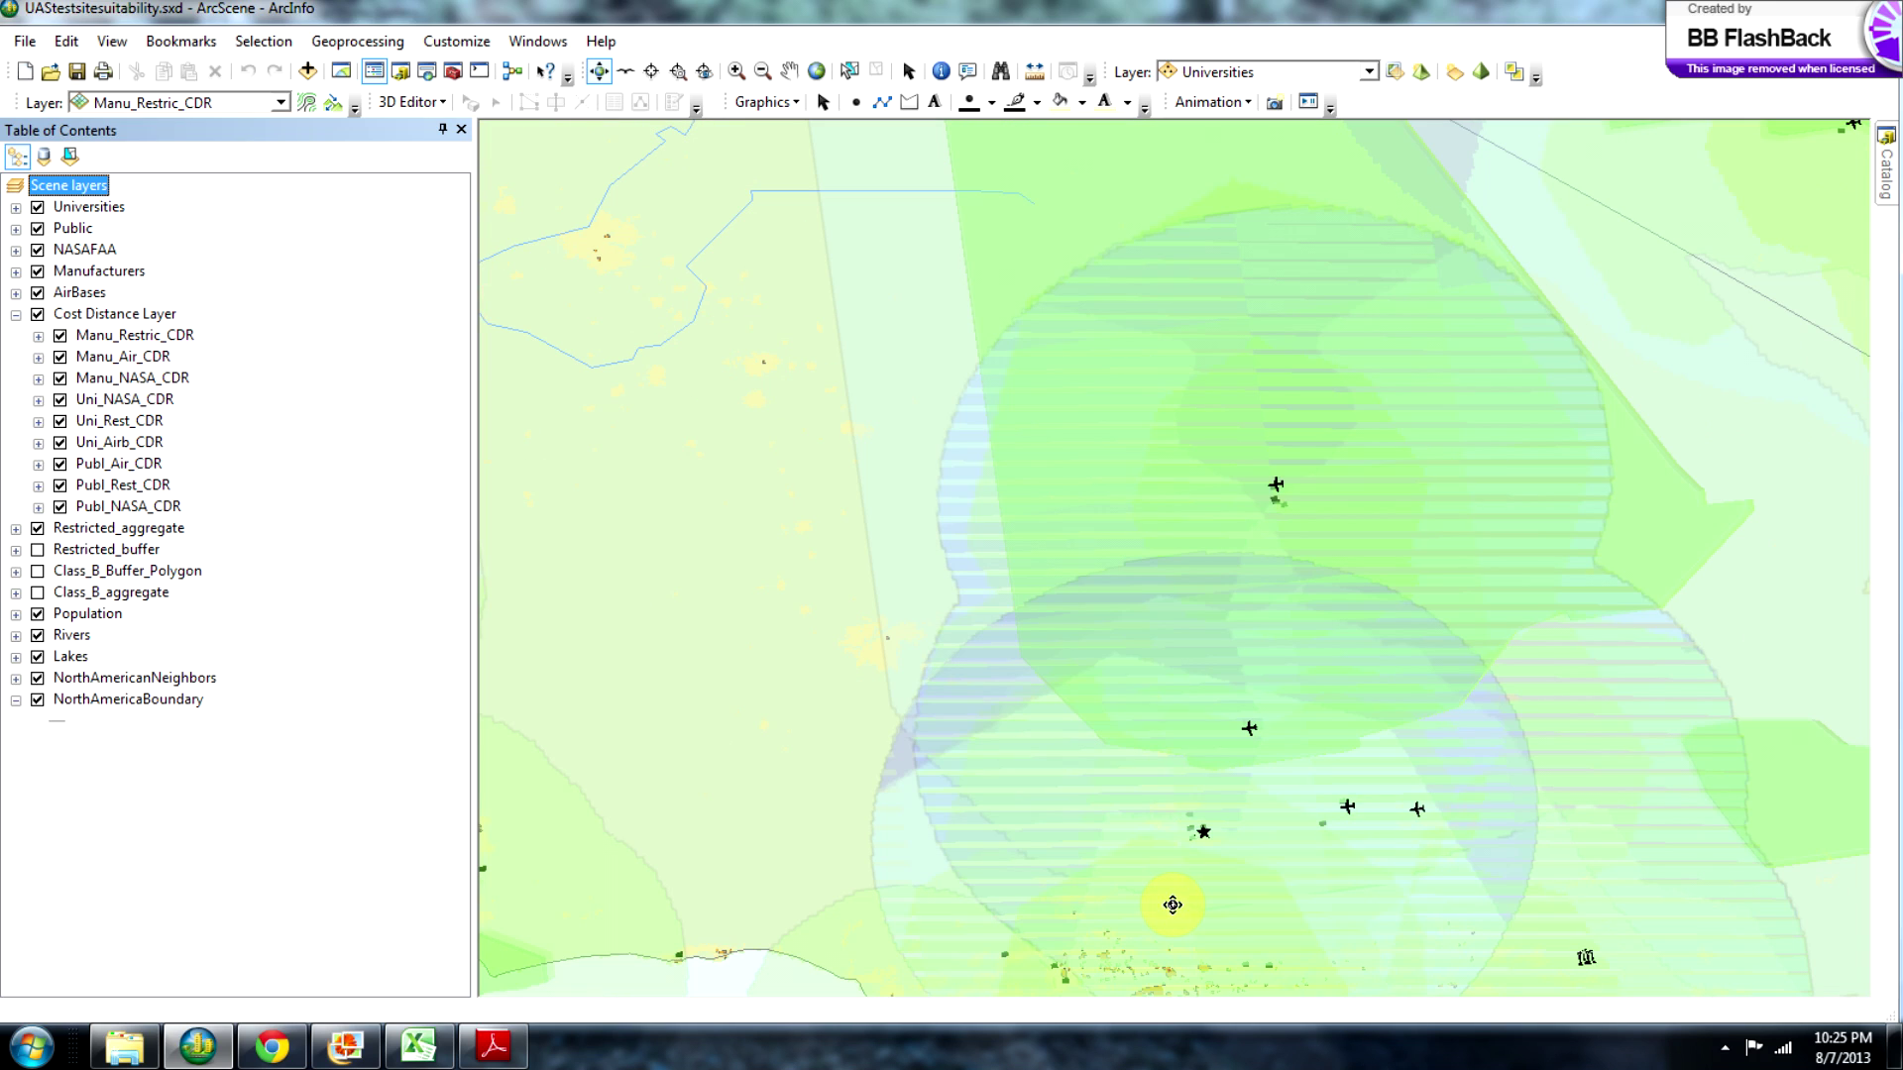
middle_click_drag(1150, 931, 1173, 625)
scroll(1169, 664, "up", 3)
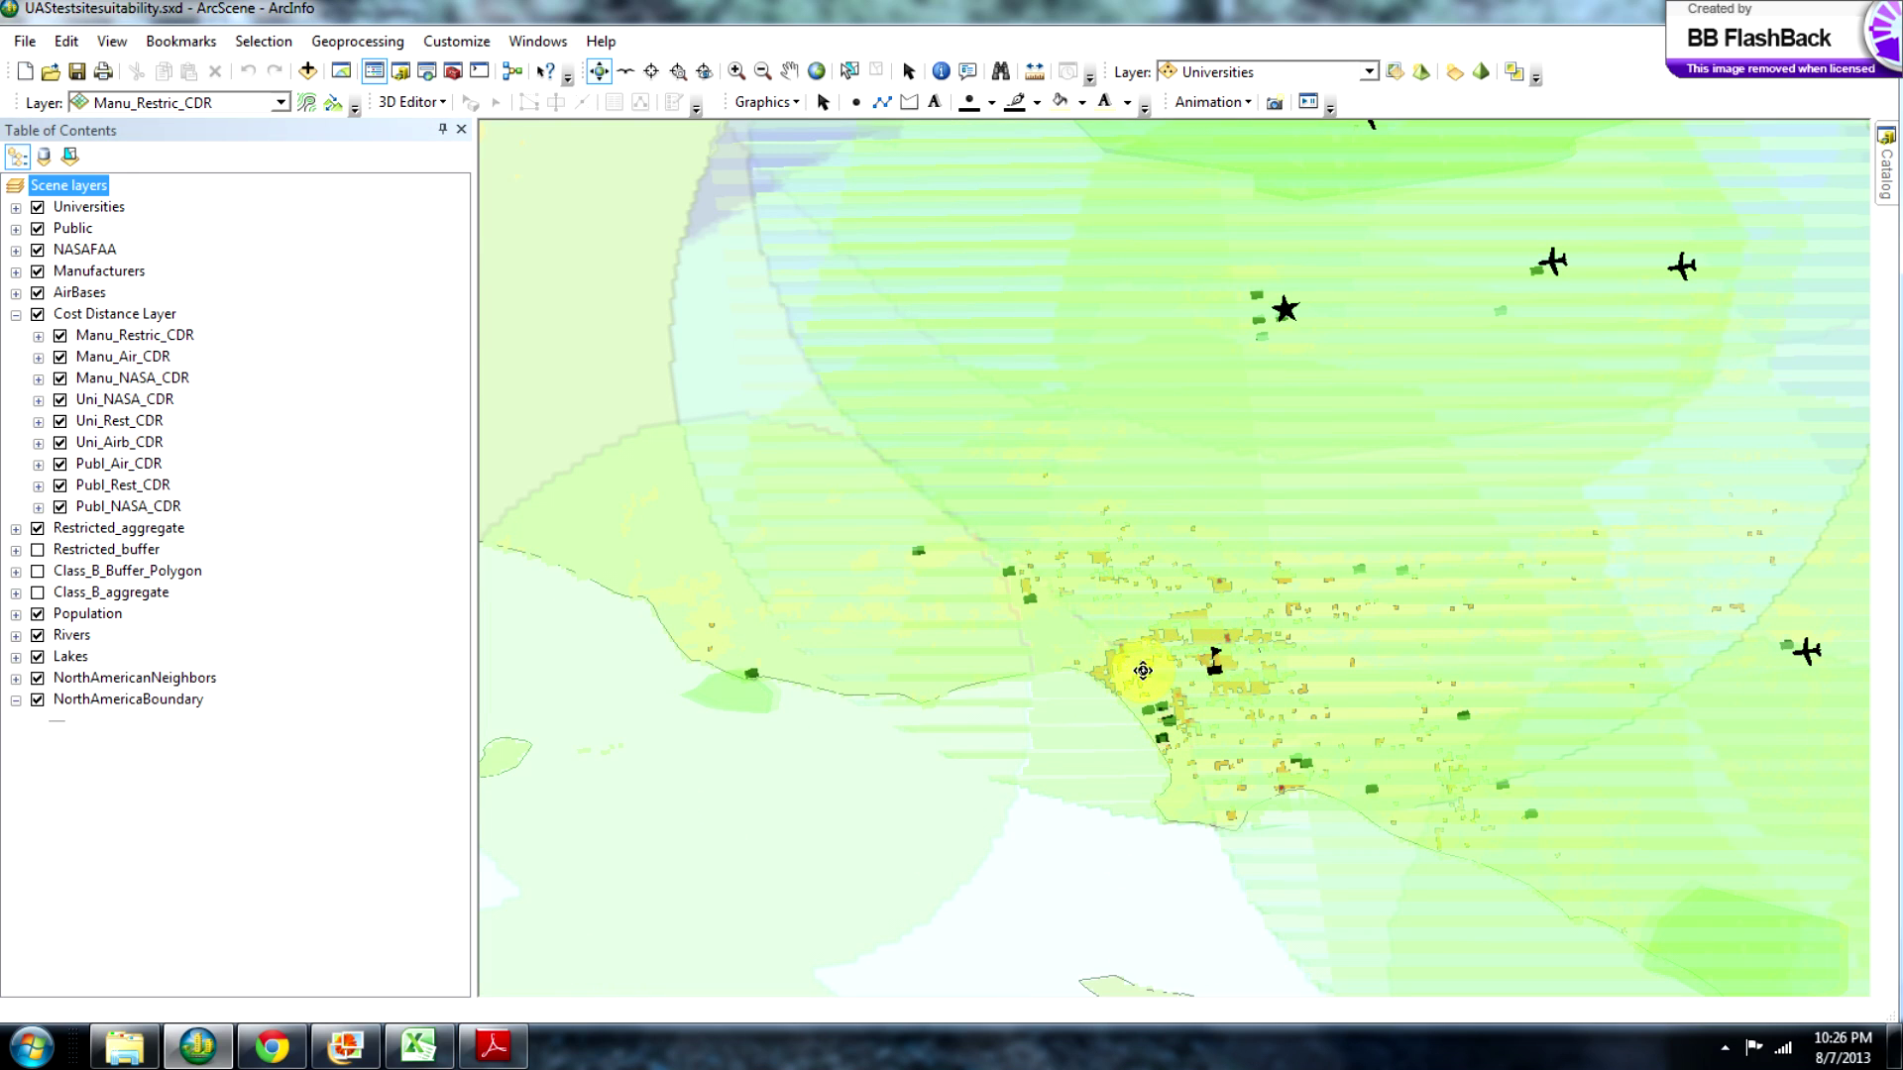
Inspect the overlapping cost-distance zones around the star and airplane markers north of Los Angeles, up close and within southern California.
middle_click_drag(1371, 280, 1299, 433)
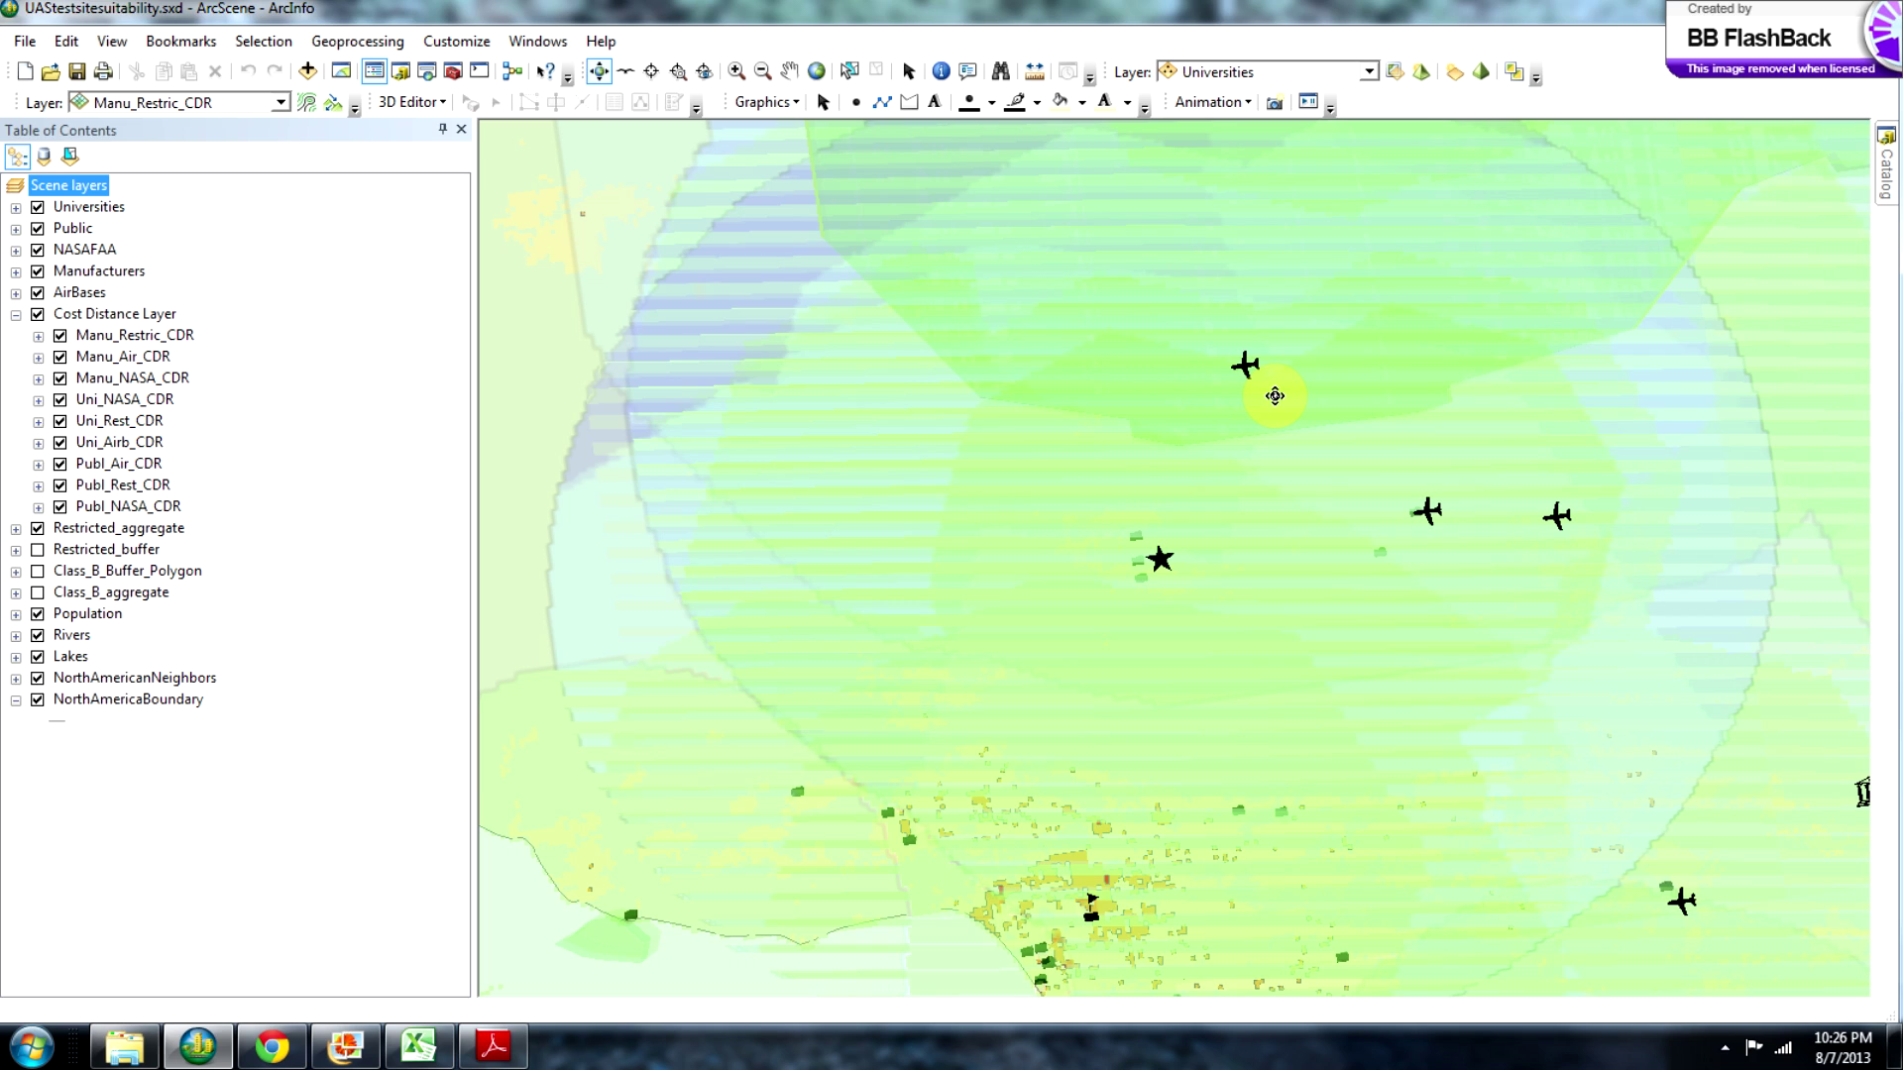
scroll(1336, 368, "down", 2)
scroll(1357, 230, "up", 1)
scroll(1288, 277, "up", 3)
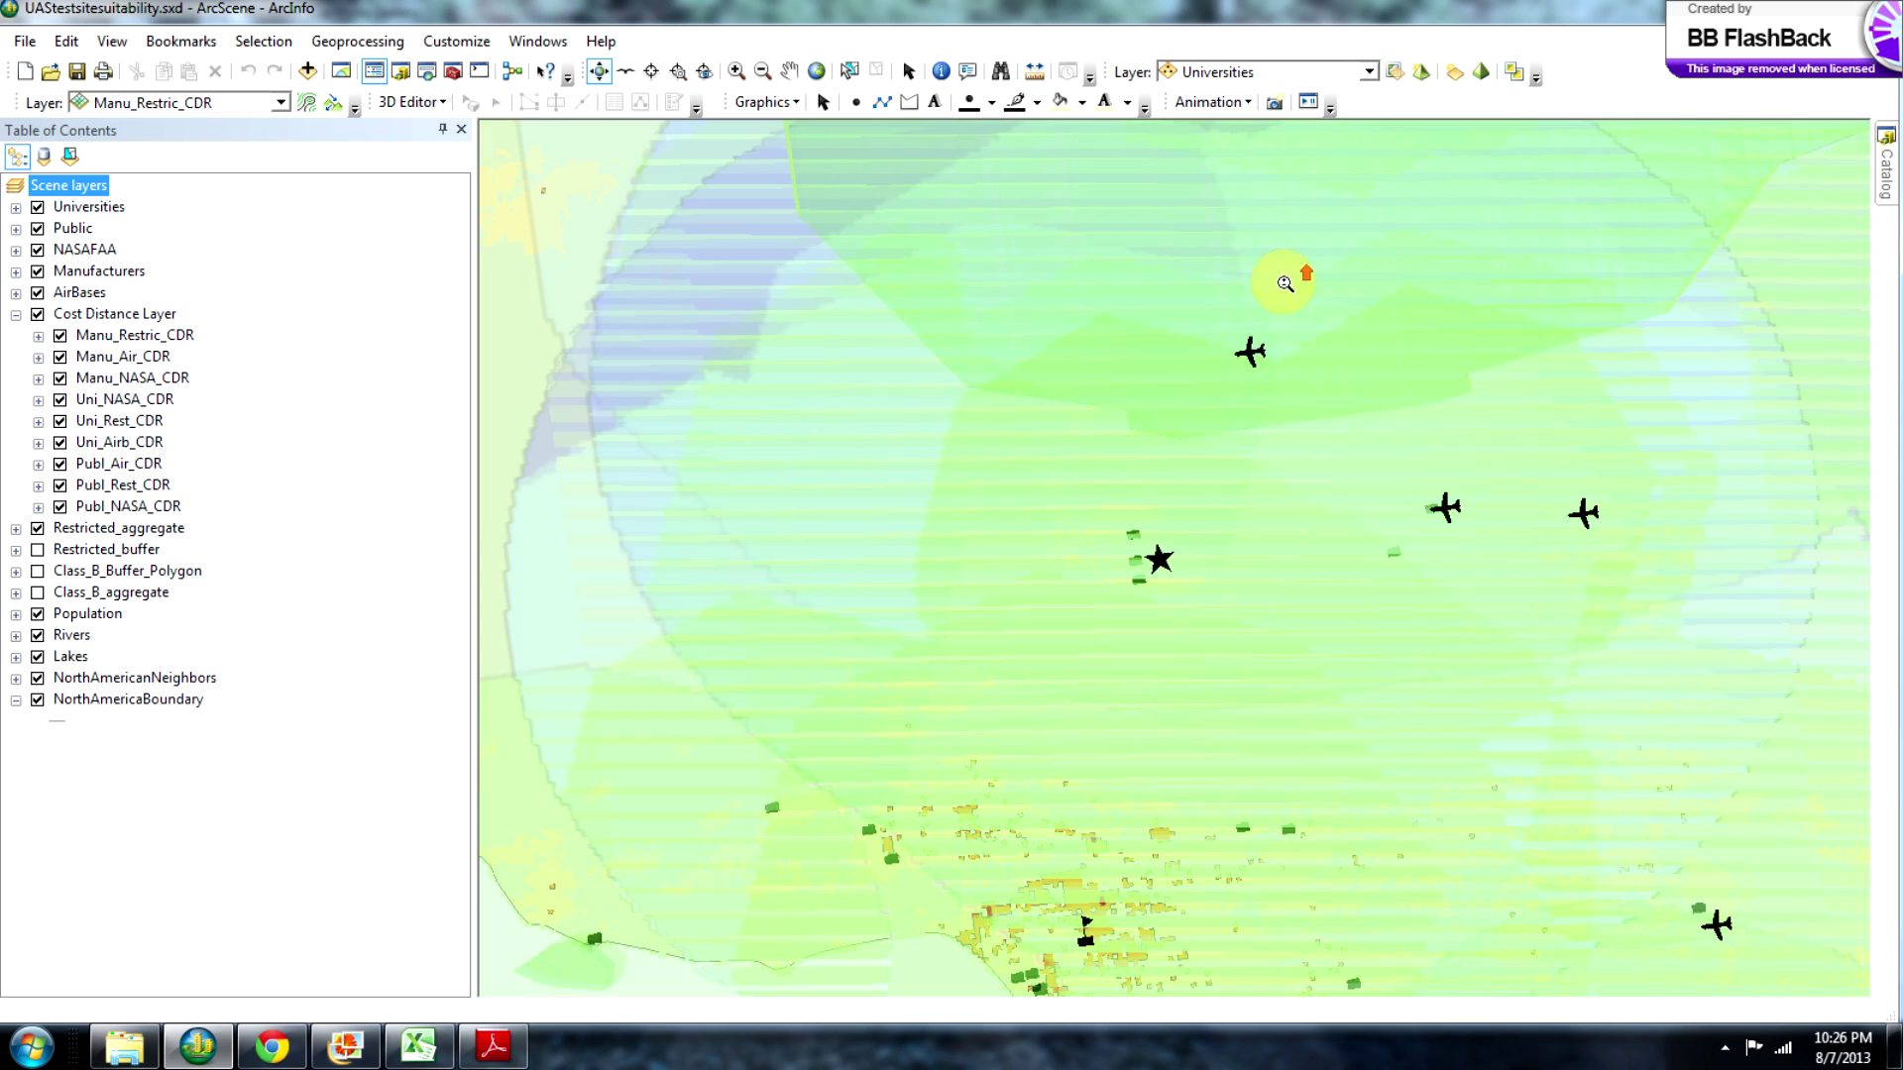
scroll(1271, 348, "up", 1)
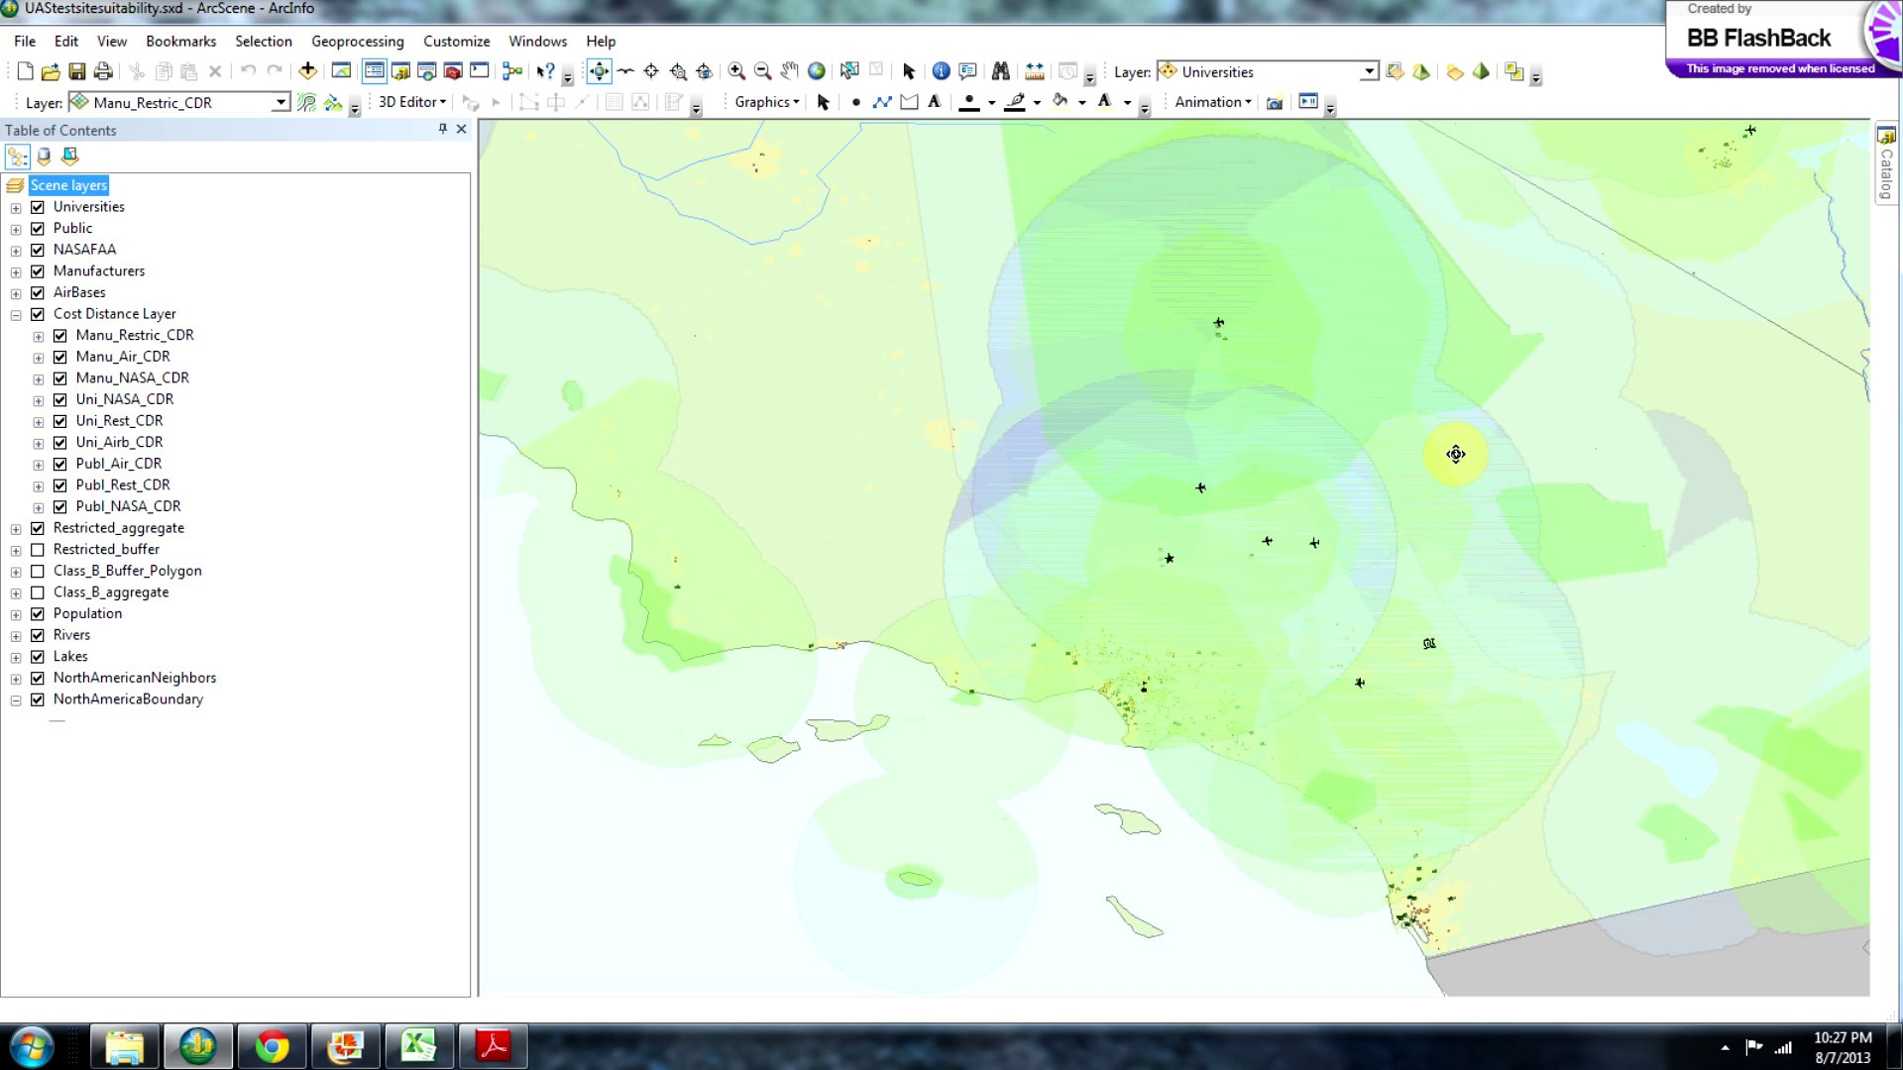
scroll(1454, 460, "up", 5)
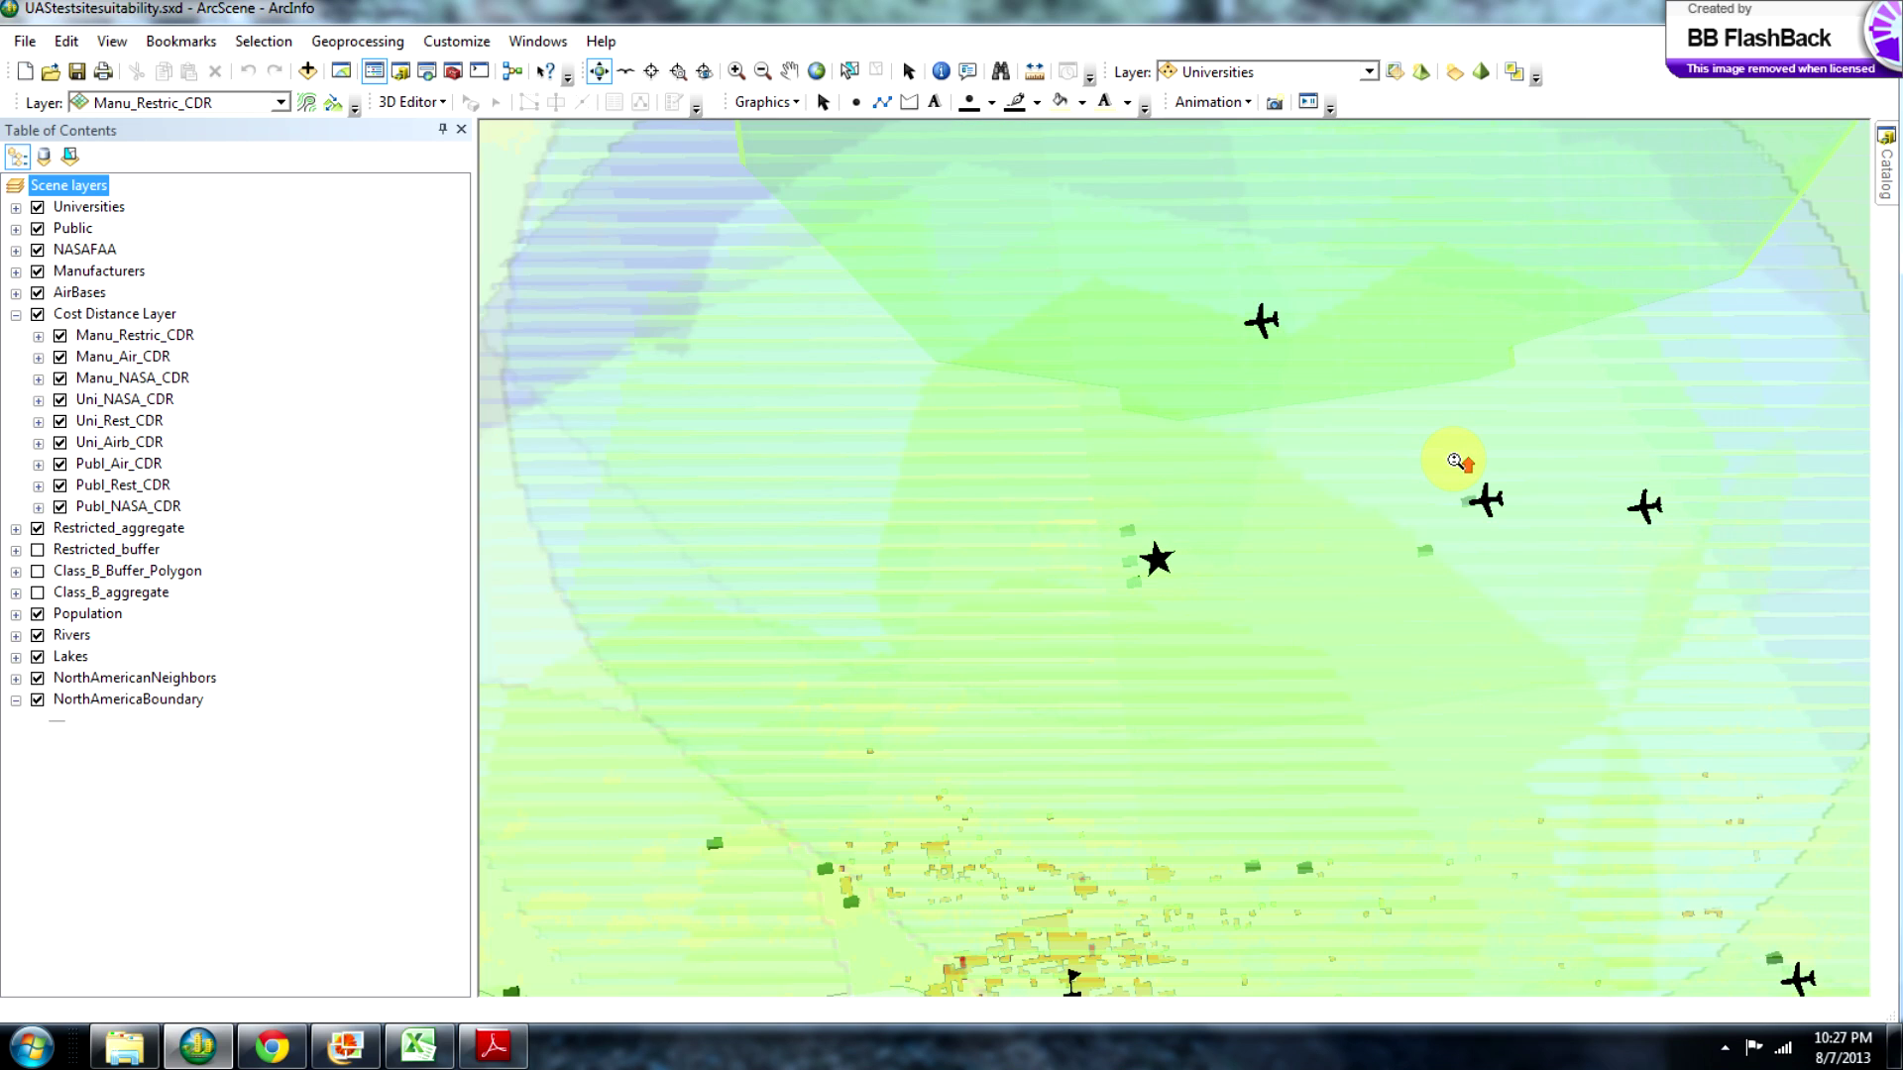
scroll(1454, 460, "down", 6)
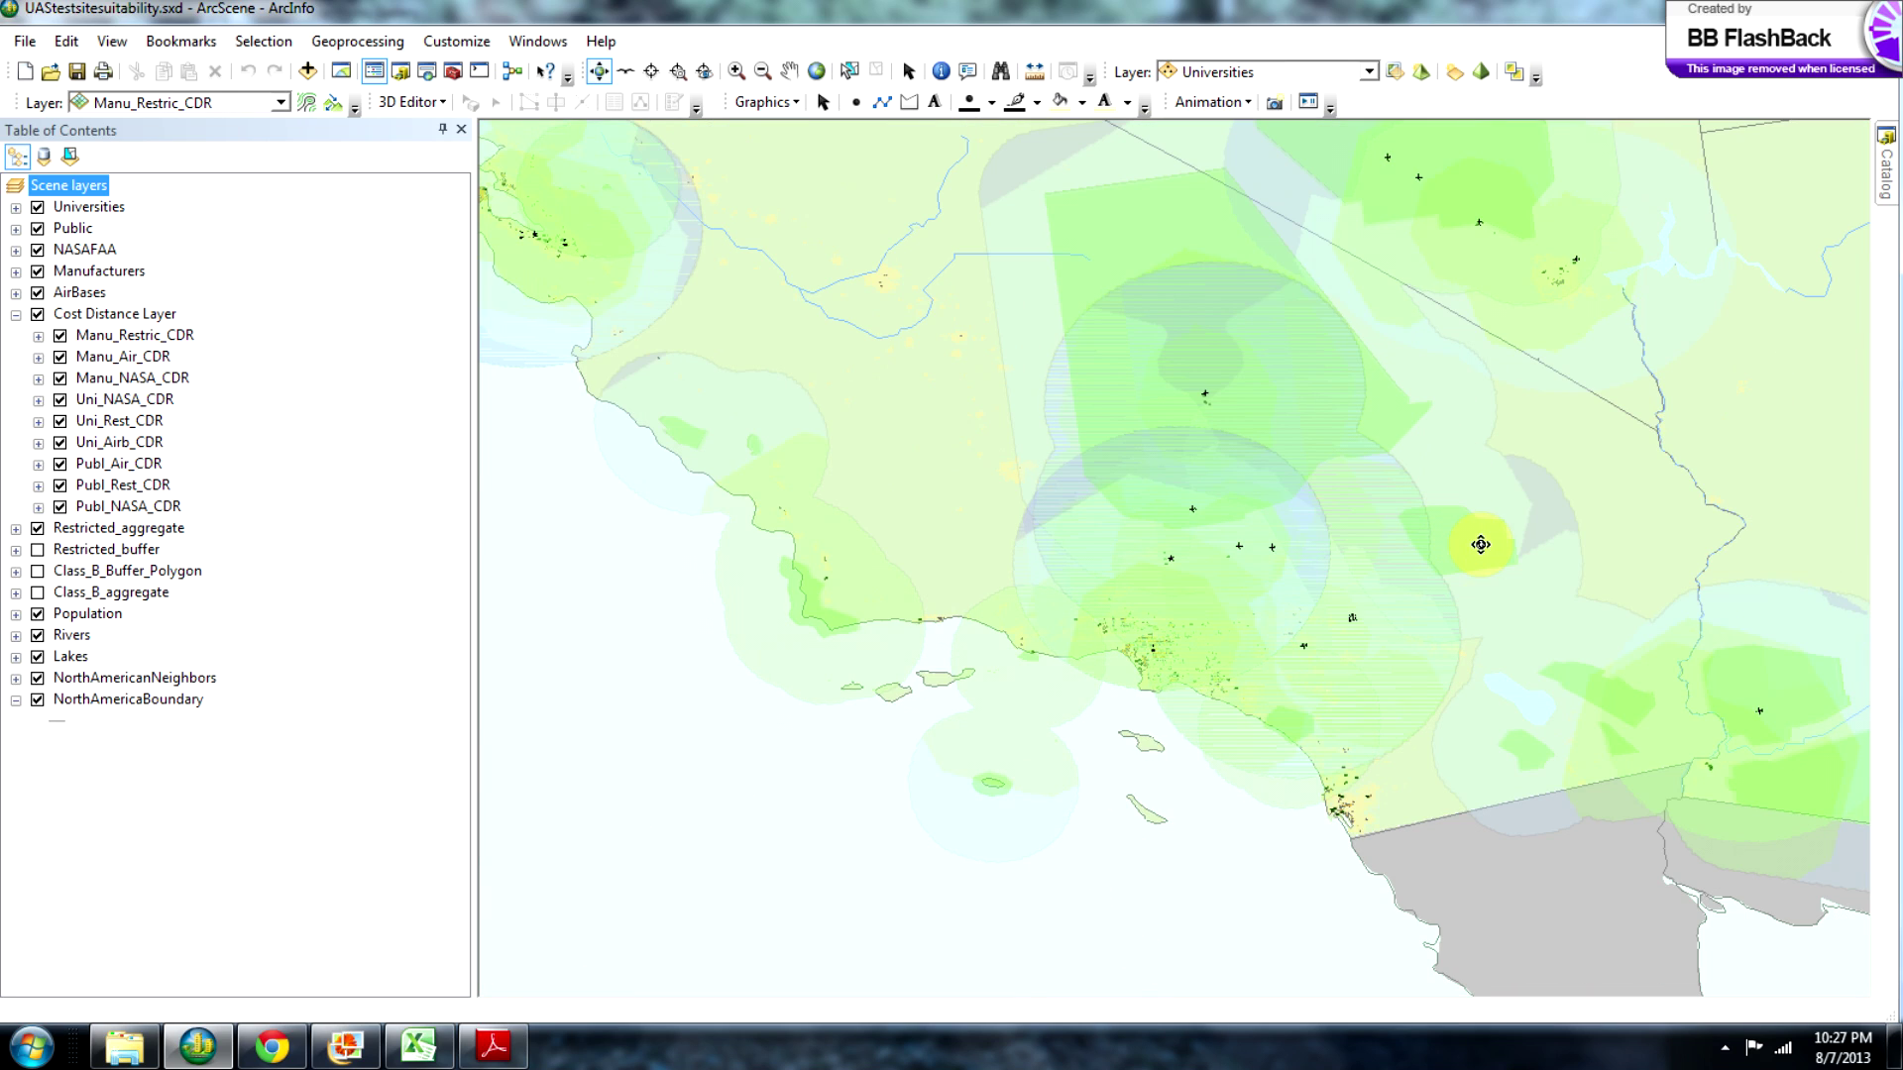
Survey the cost-distance zones across the western United States, first from overhead and finally at a low tilt.
scroll(1610, 477, "down", 3)
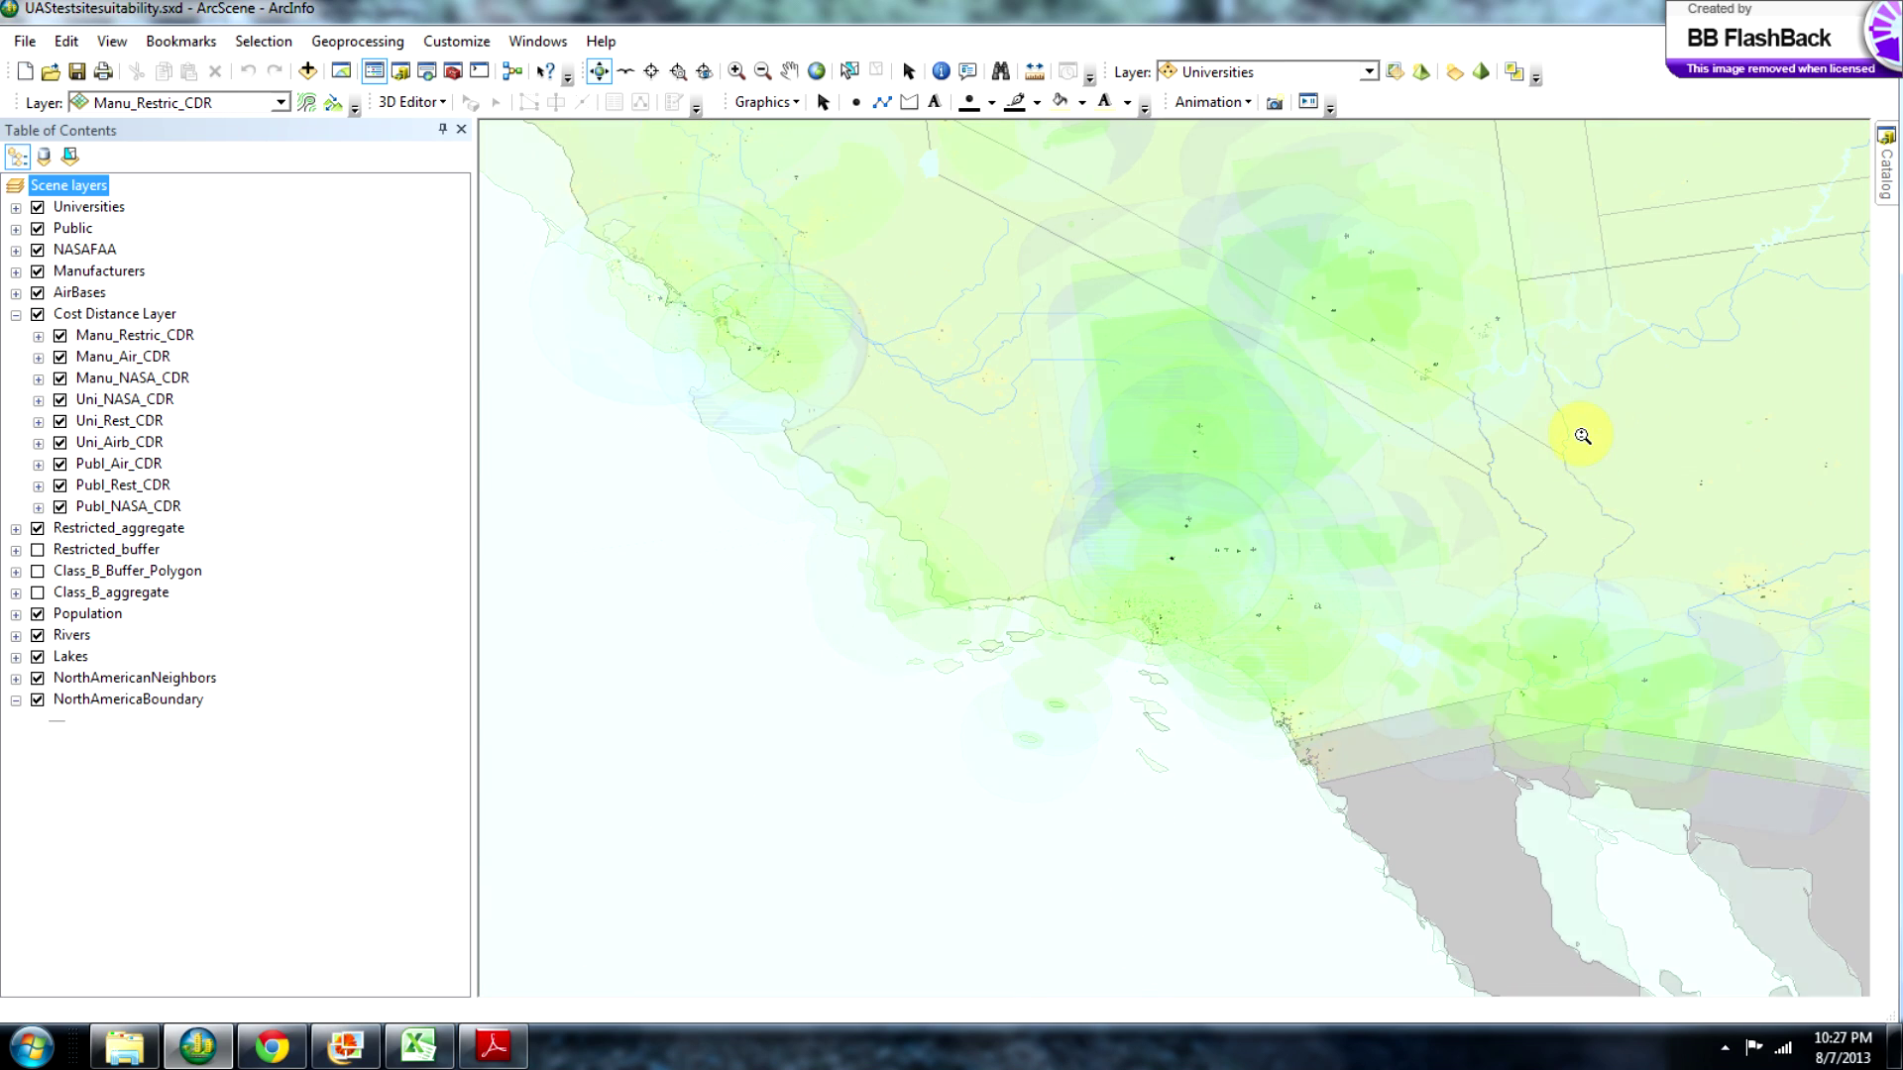
middle_click_drag(1432, 331, 1184, 592)
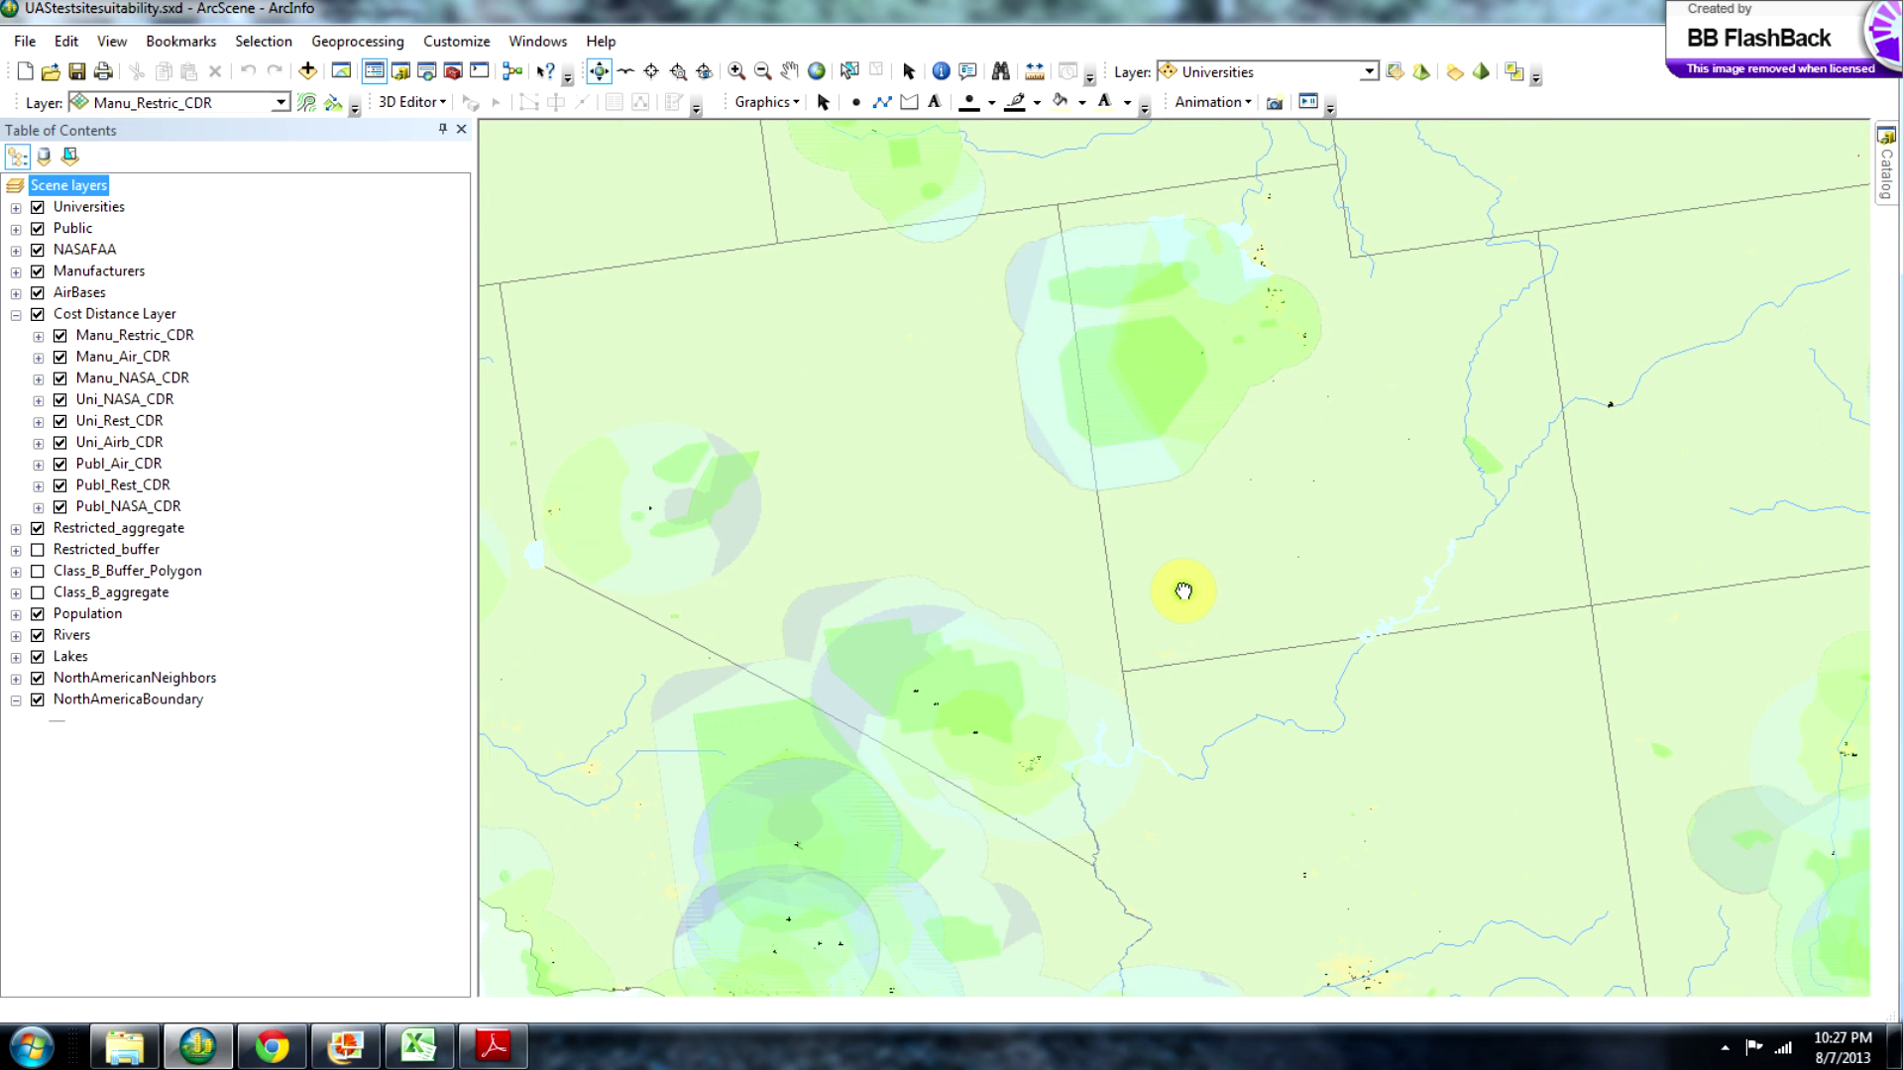
scroll(1155, 406, "down", 3)
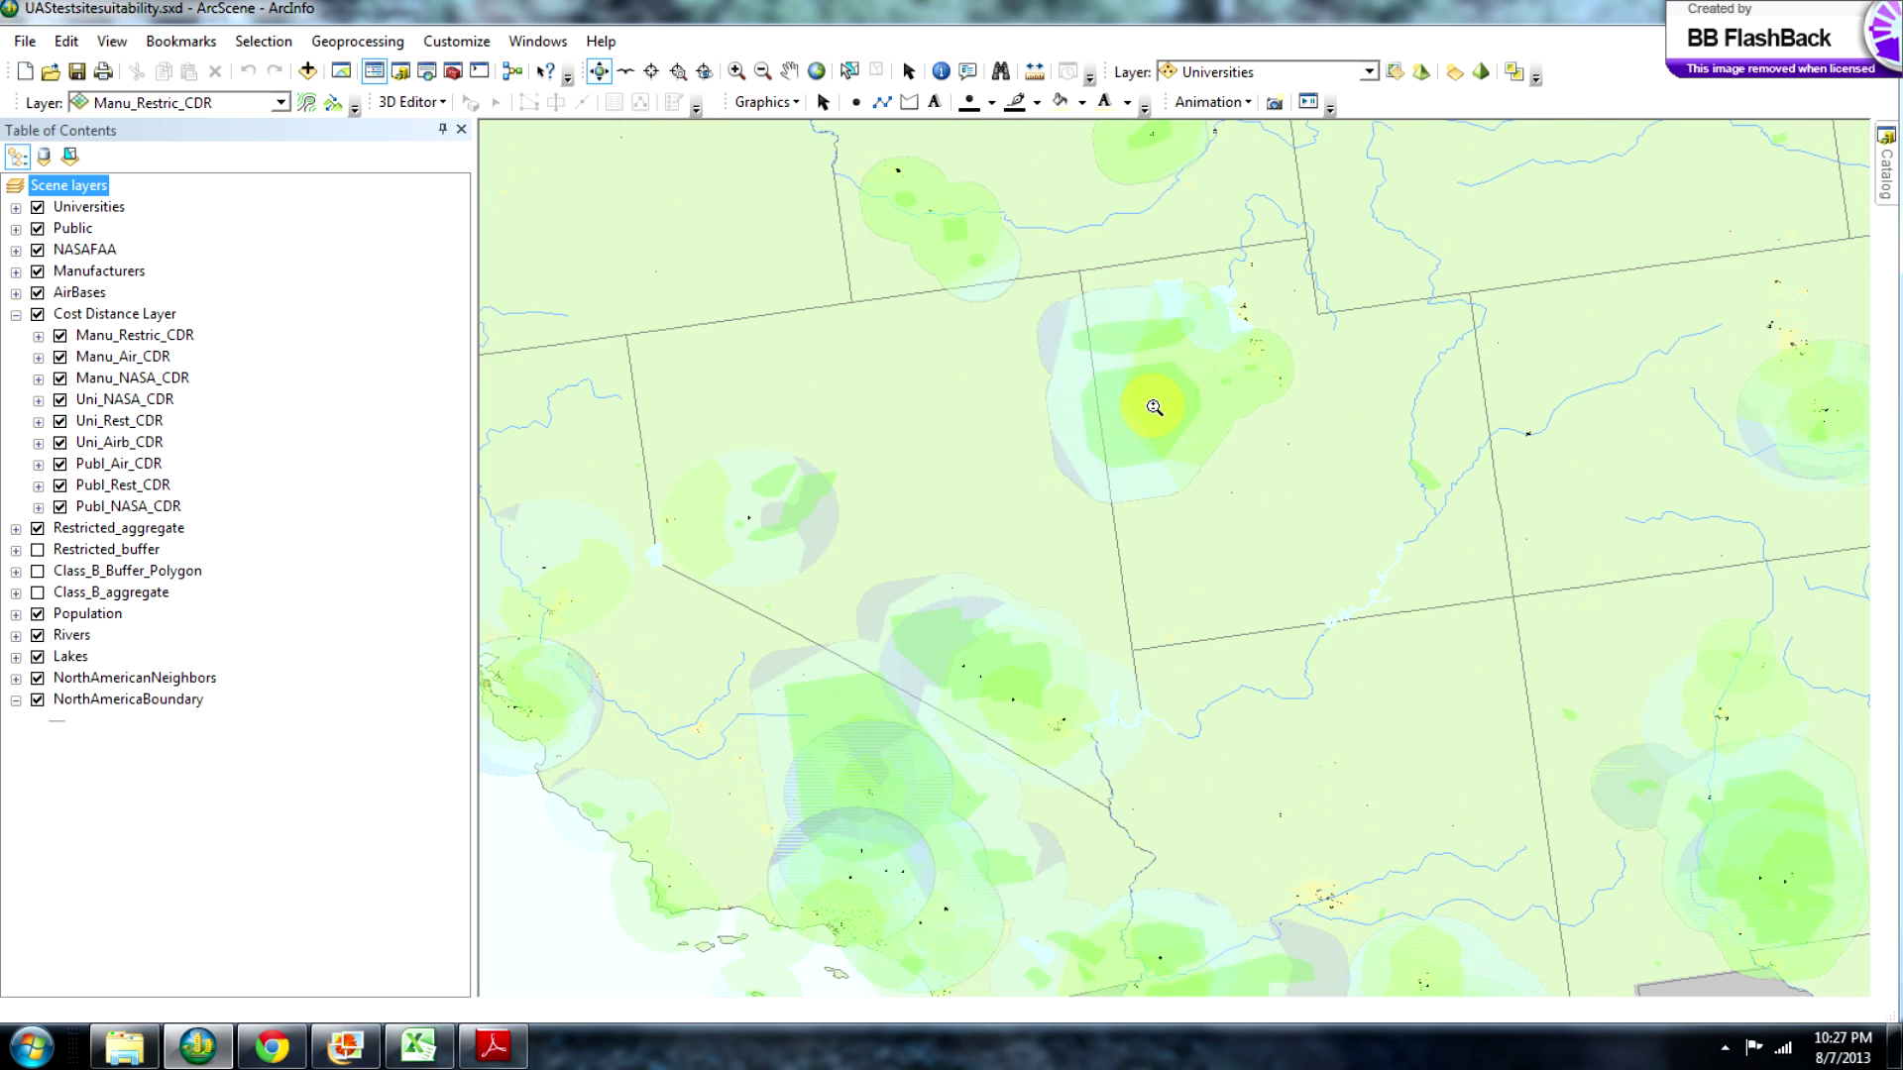
middle_click_drag(1171, 732, 1193, 531)
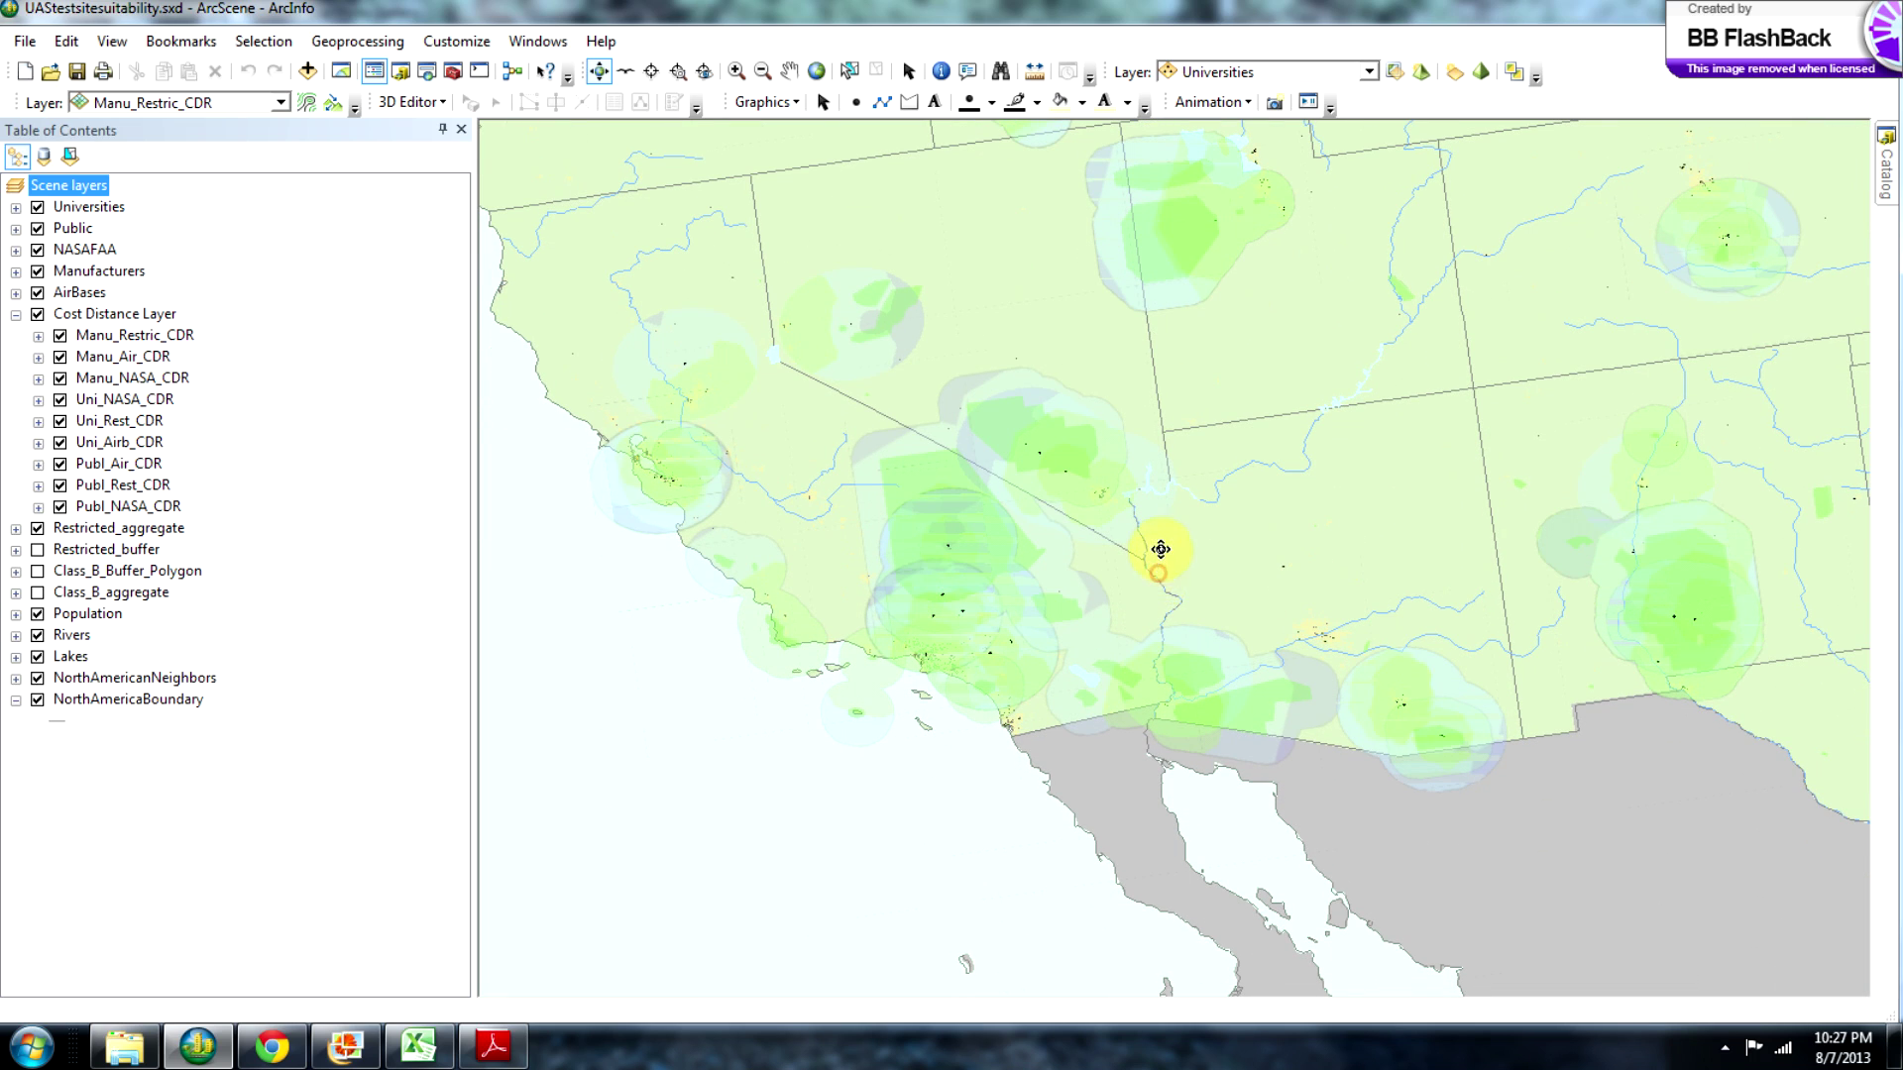
left_click_drag(1159, 522, 1194, 268)
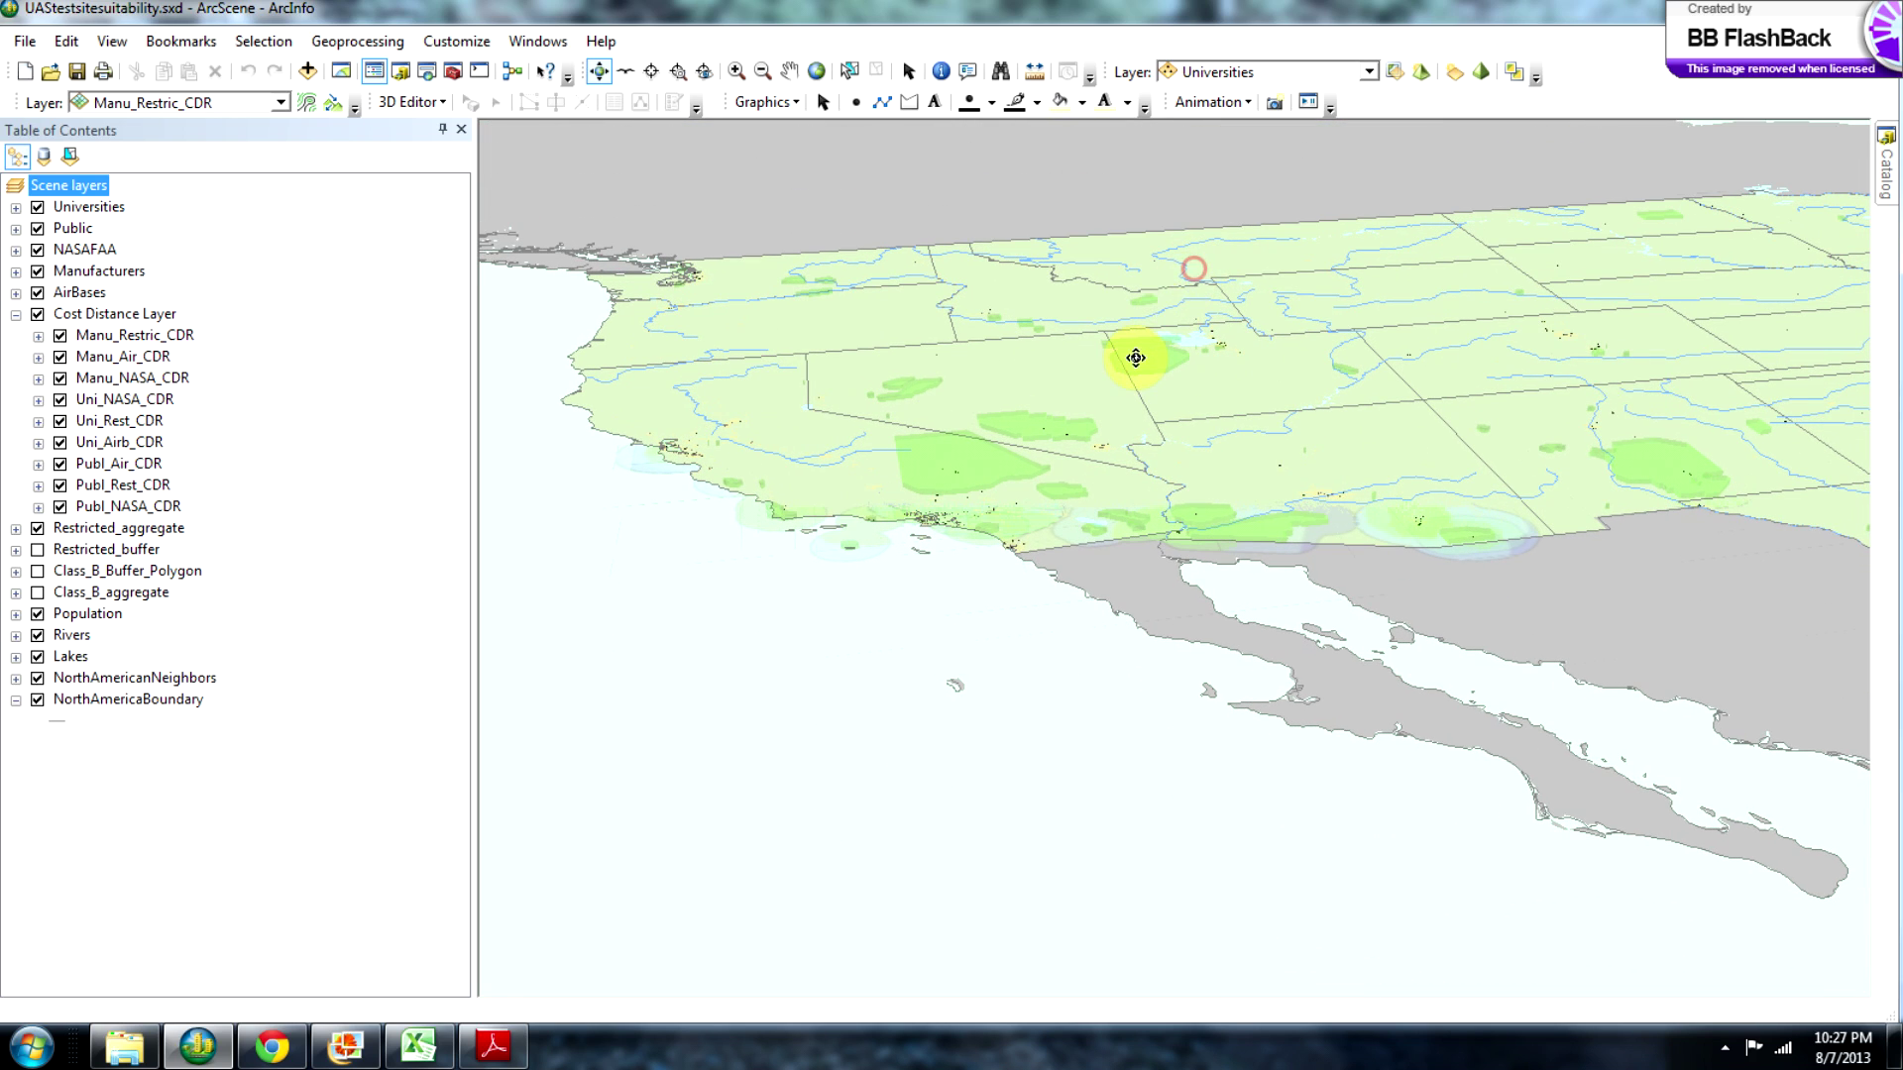
scroll(1142, 358, "down", 2)
scroll(1167, 394, "up", 4)
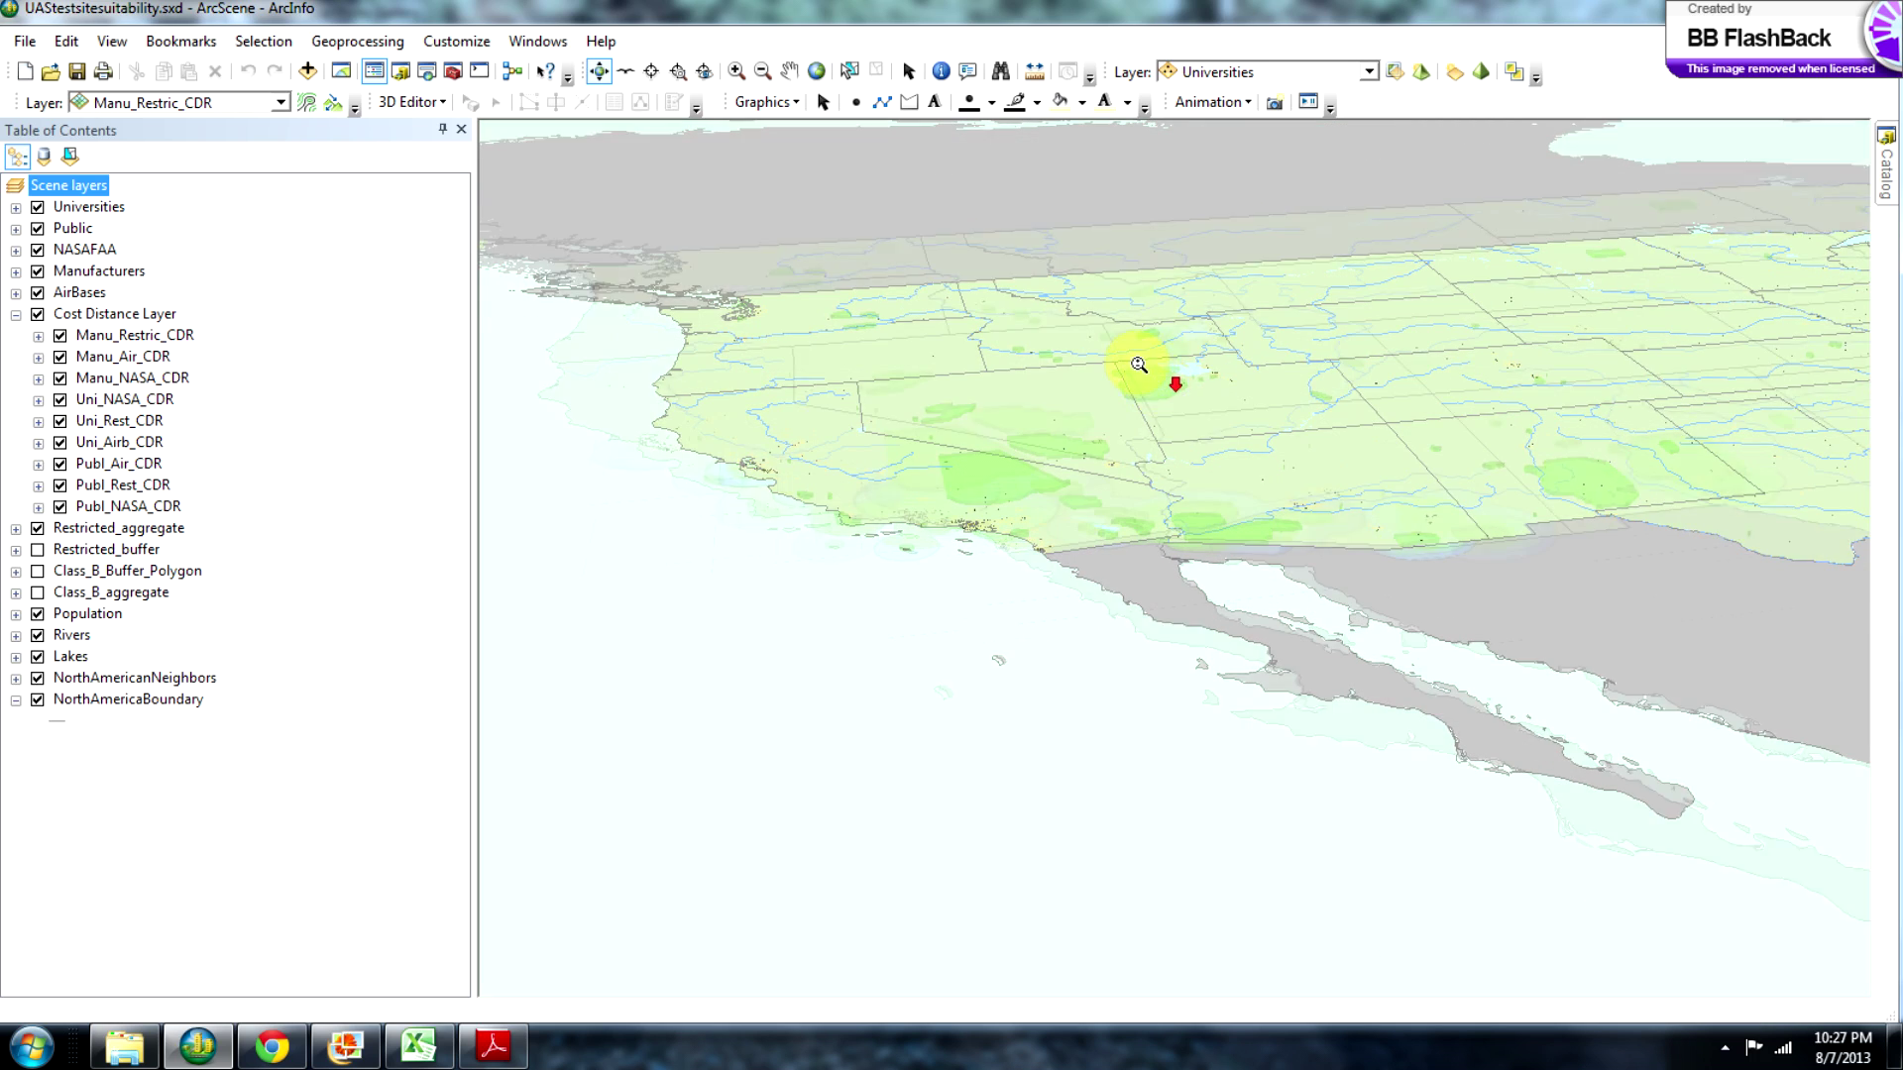
Examine the raised restricted airspace and surrounding cost-distance zones across southern Nevada and western Utah at a tilt.
middle_click_drag(1132, 302, 1180, 412)
scroll(1202, 382, "down", 3)
scroll(1202, 389, "up", 5)
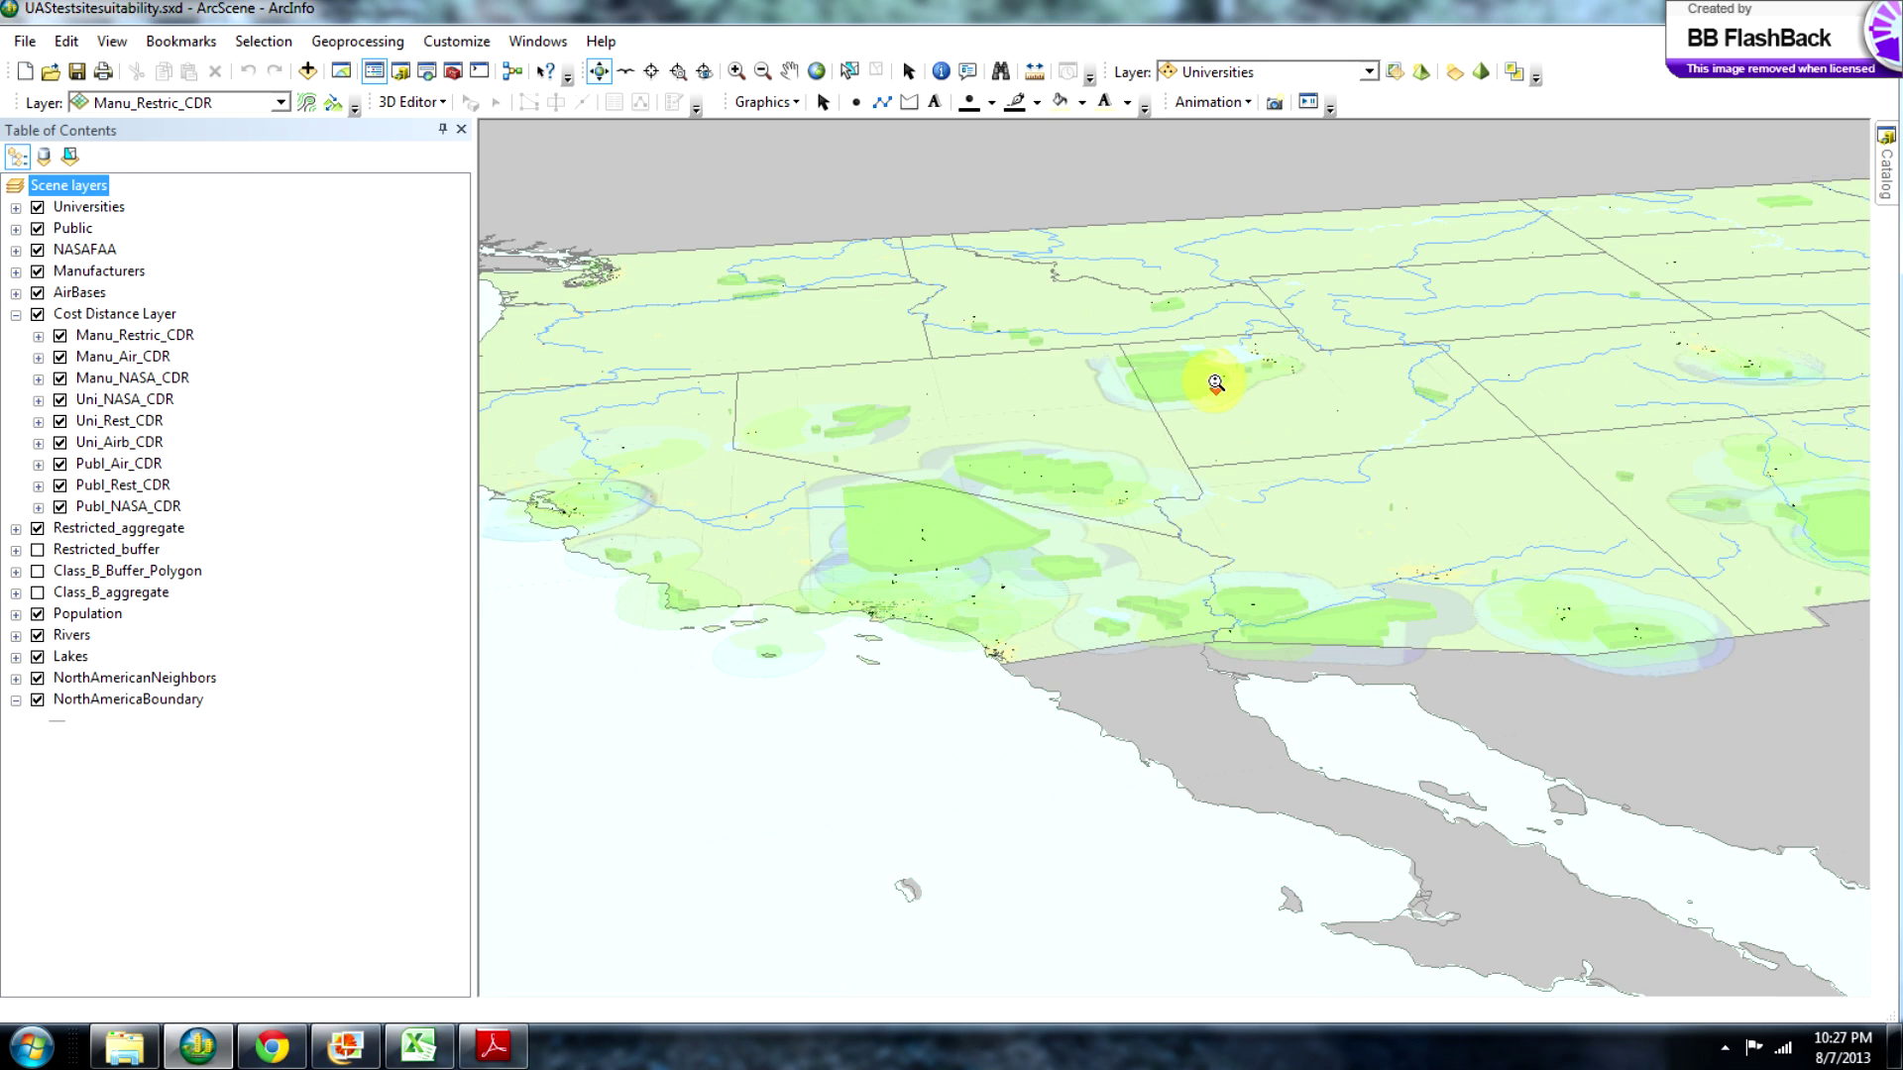
scroll(1223, 305, "up", 3)
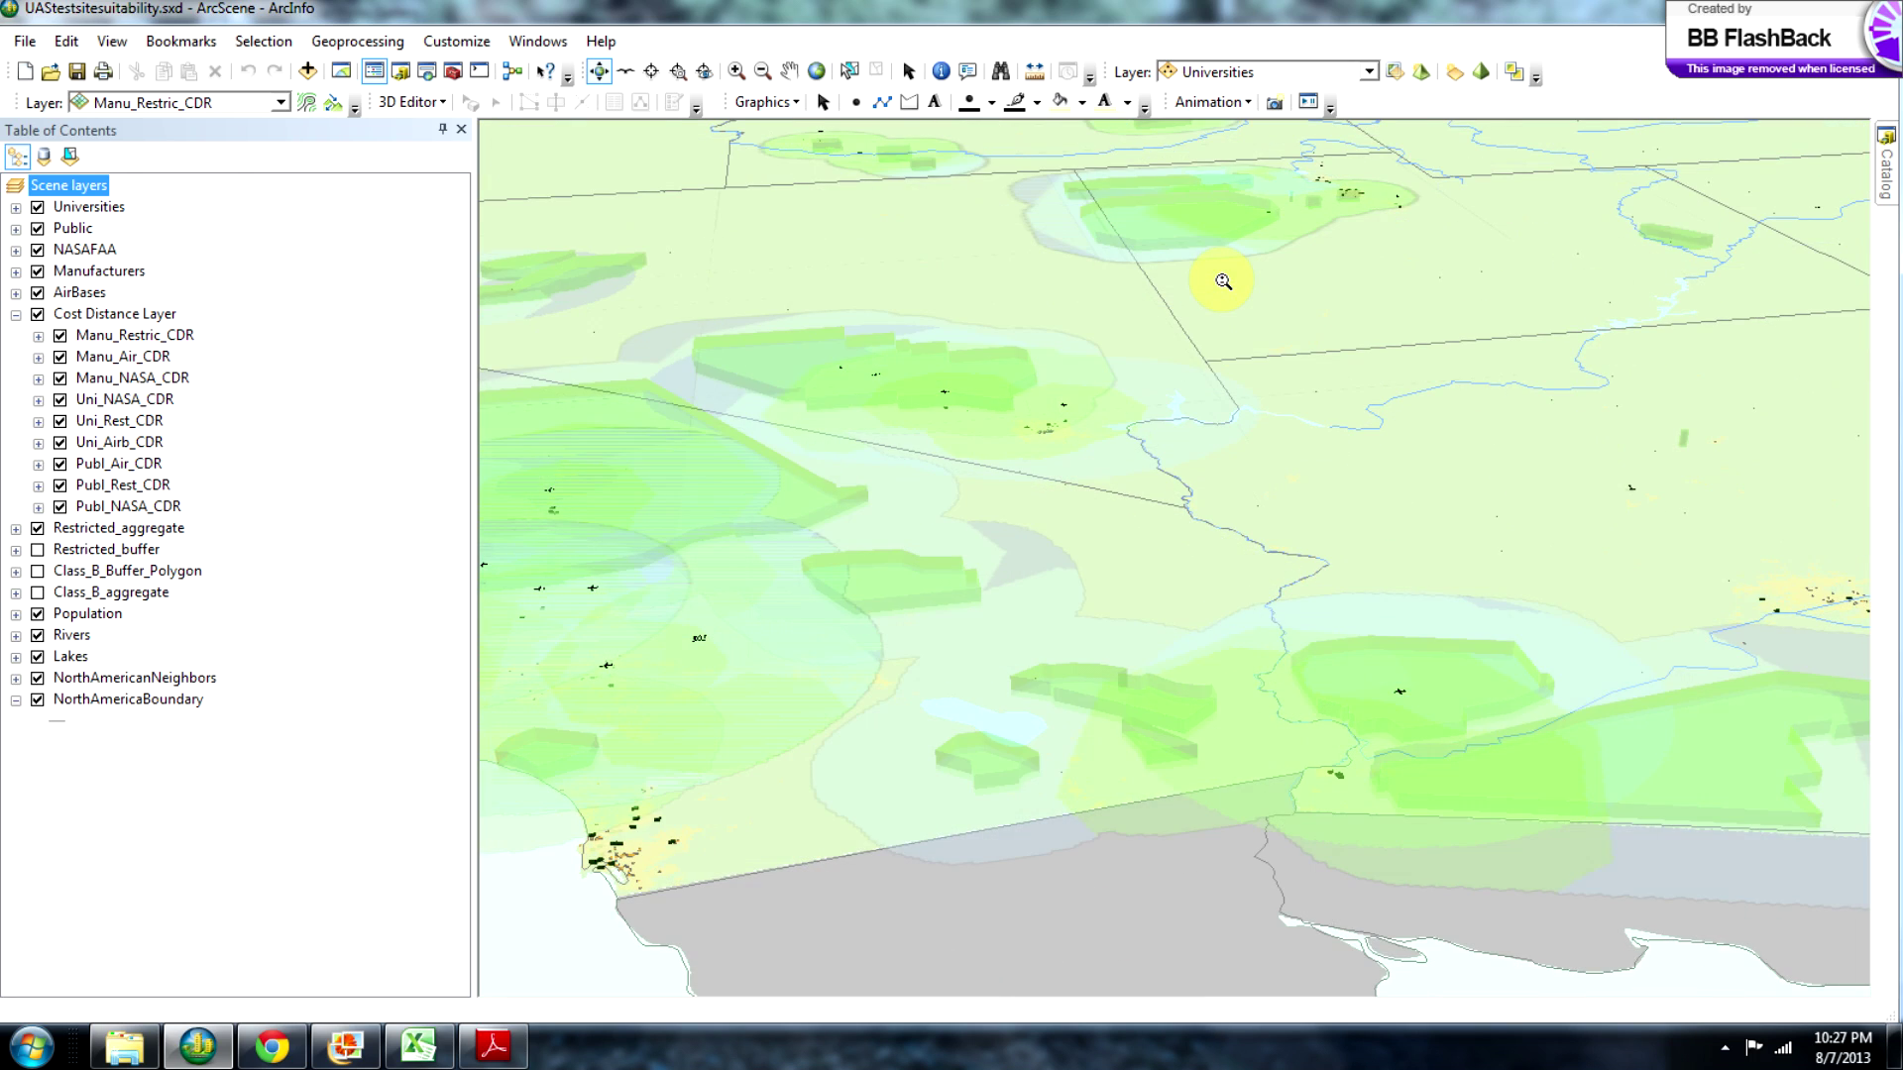
middle_click_drag(1204, 217, 1176, 356)
scroll(1172, 331, "down", 3)
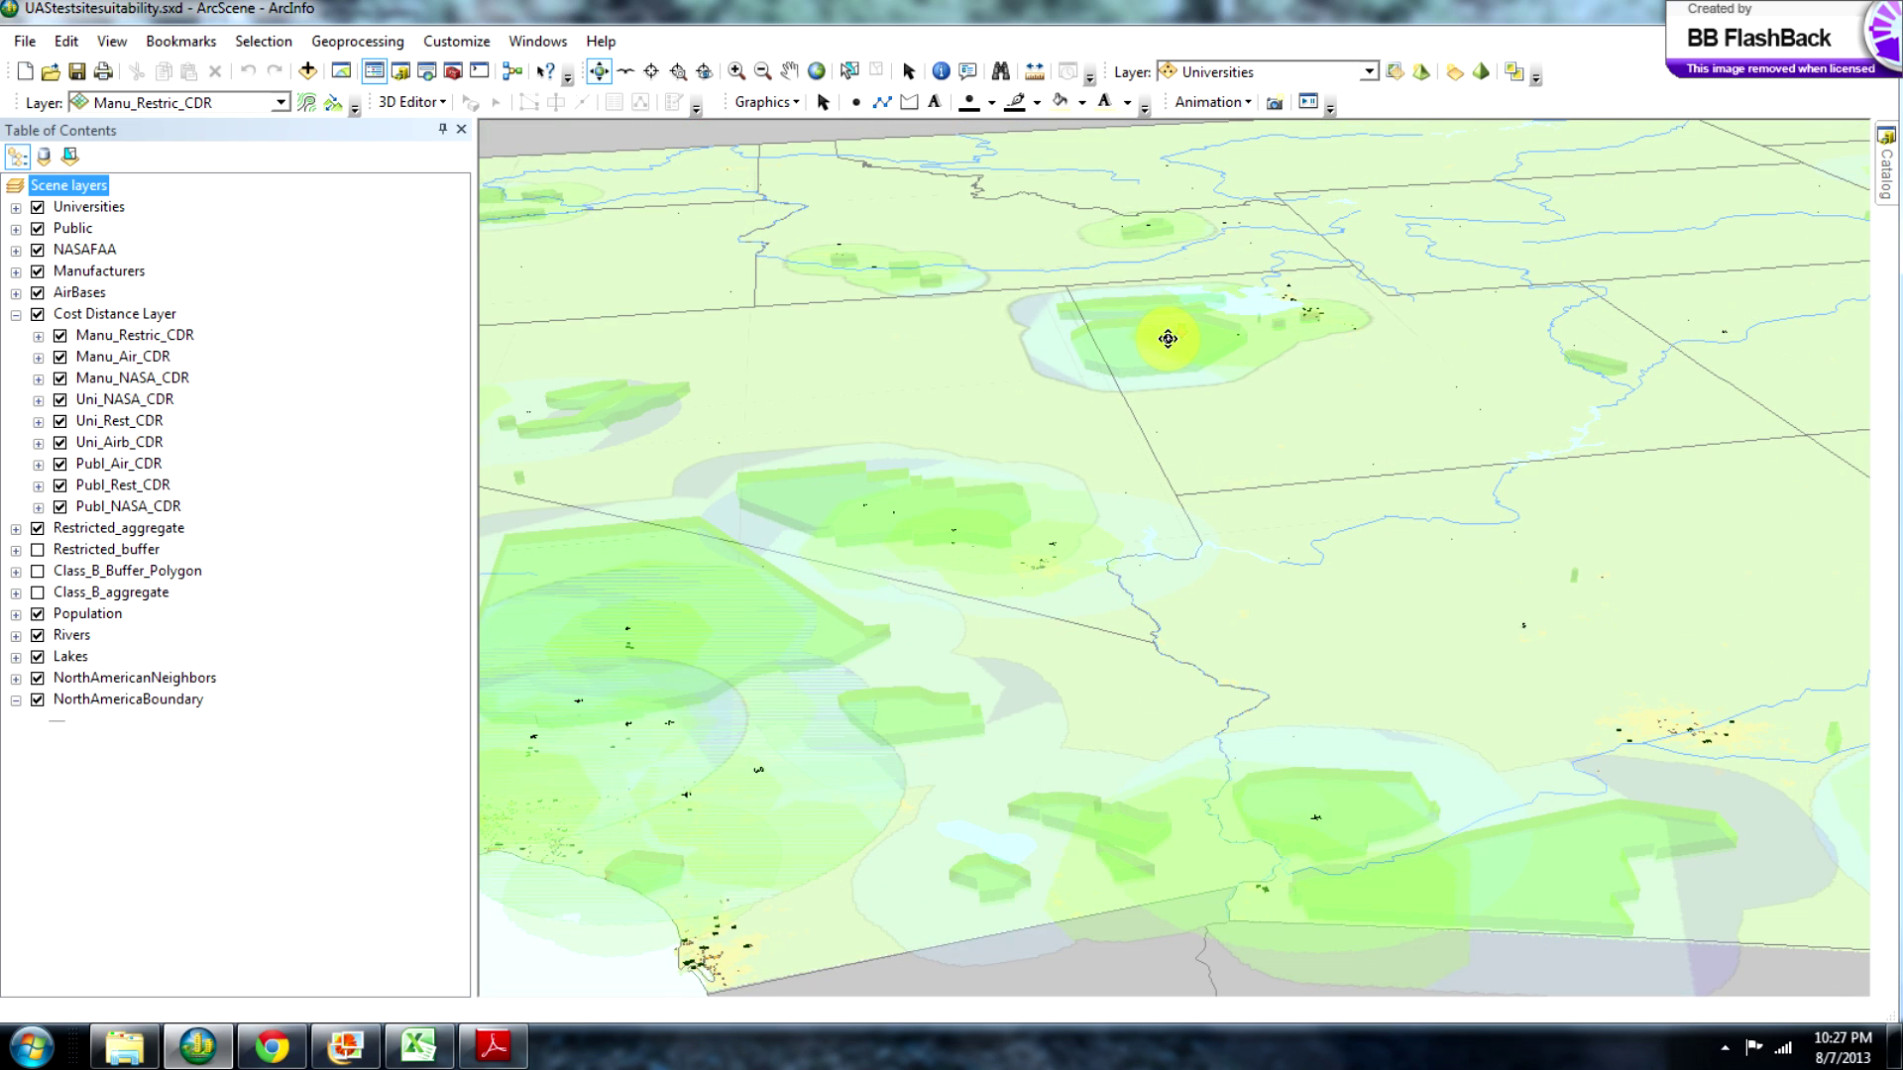
scroll(1165, 335, "up", 3)
middle_click_drag(1178, 292, 1164, 393)
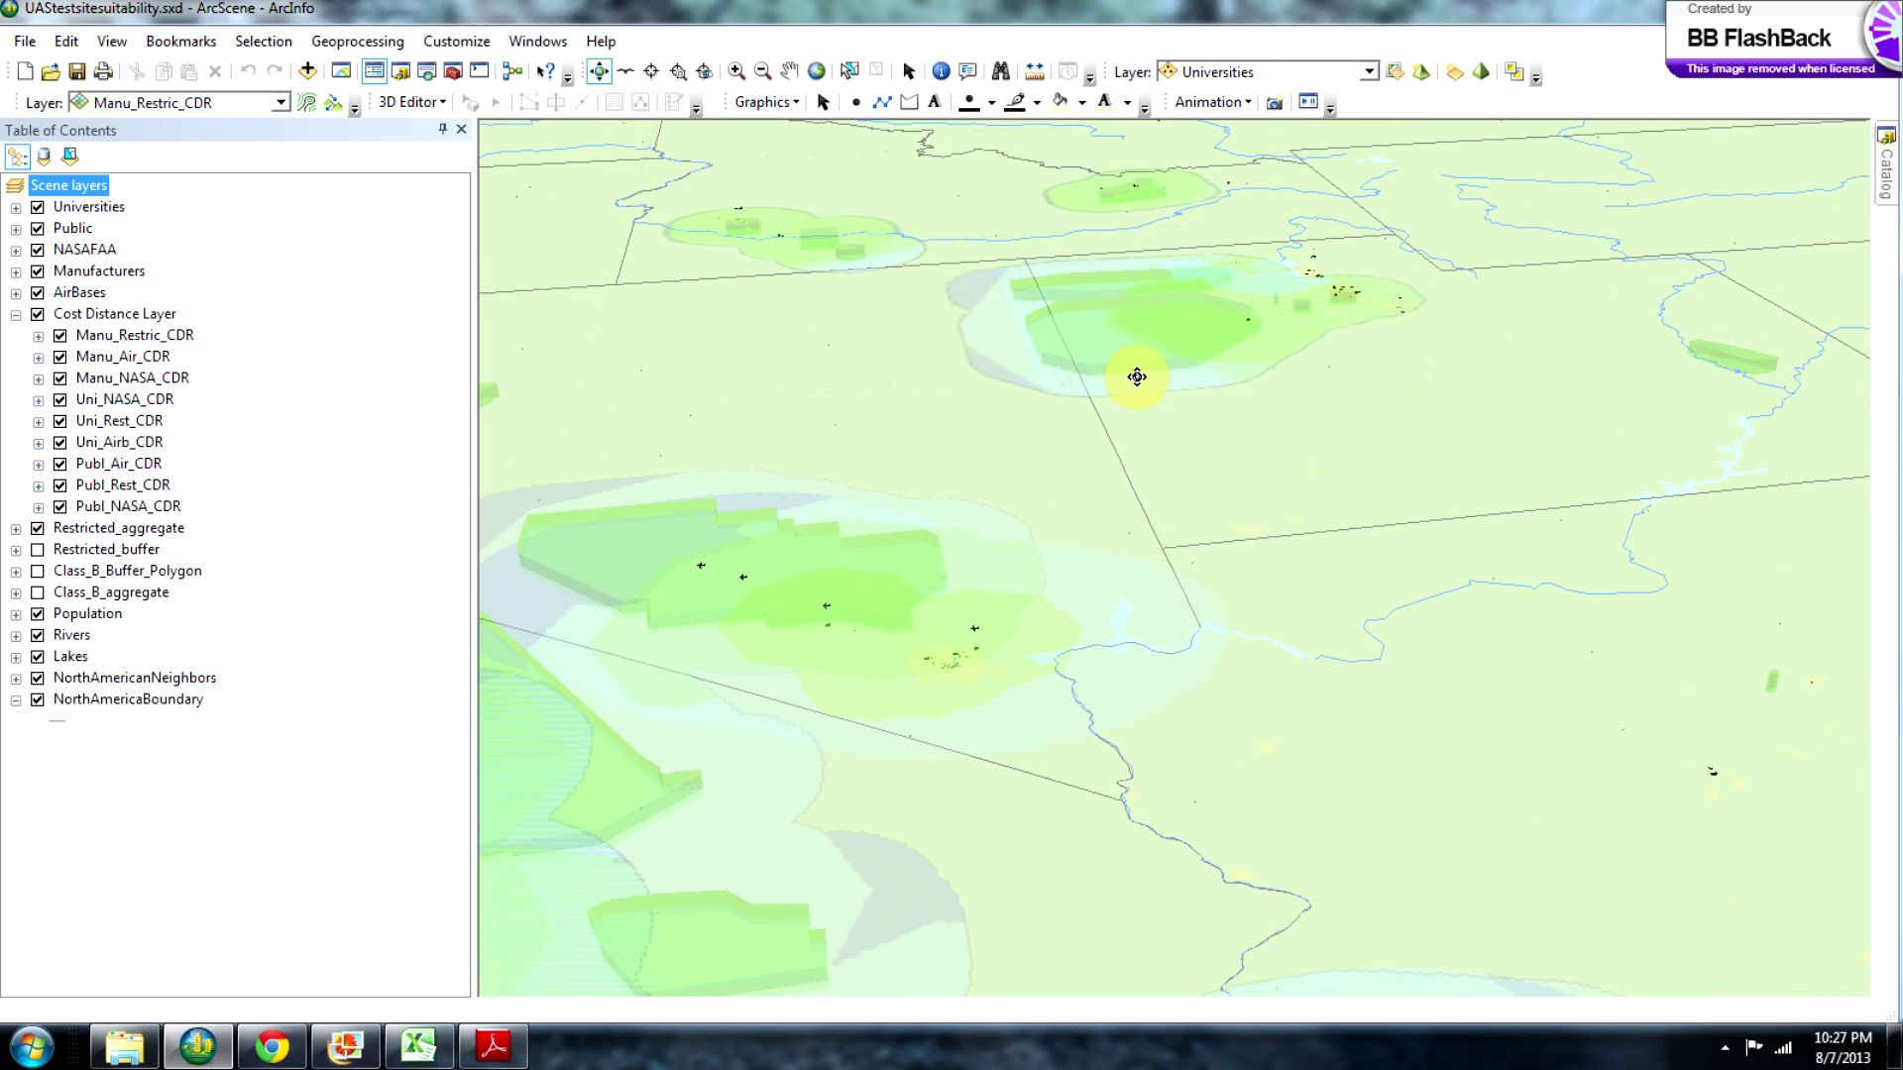
scroll(1137, 375, "up", 5)
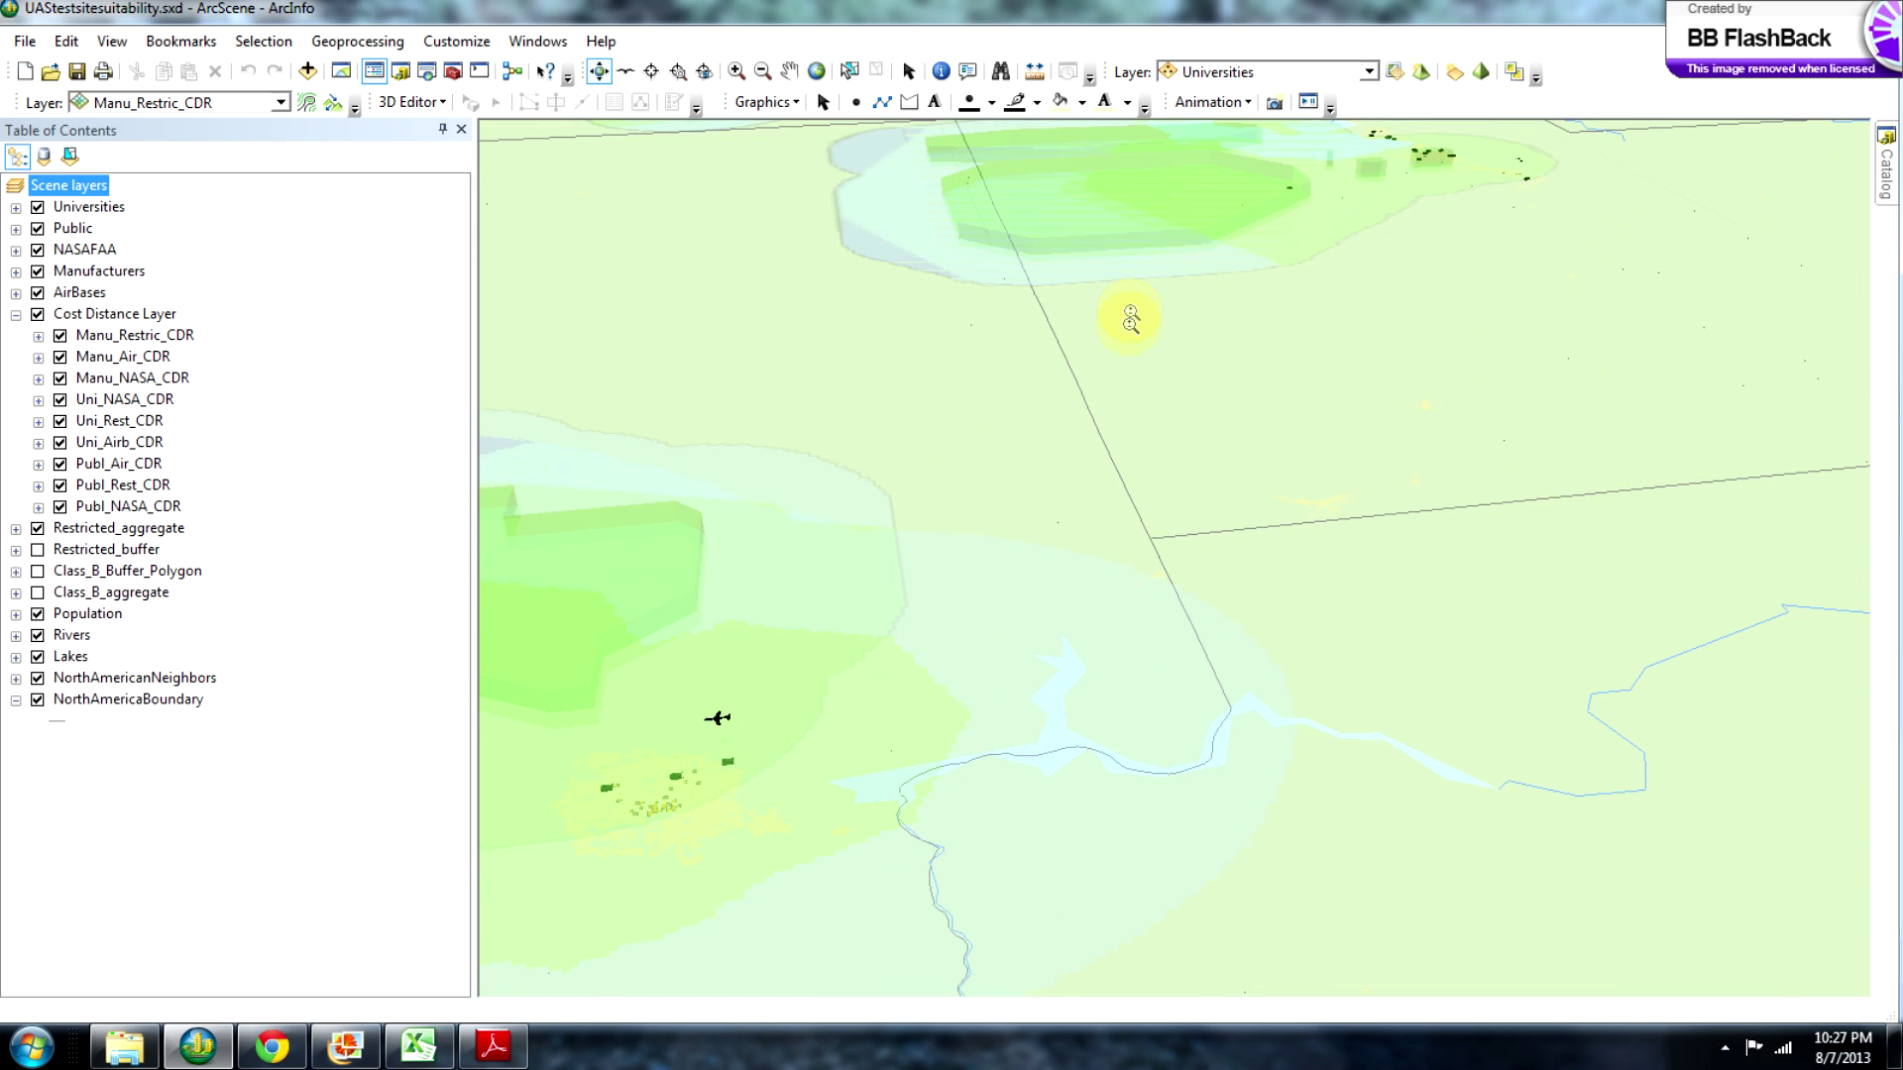
Inspect the restricted airspace and cost-distance zones on the Nevada-Utah border up close at a tilt, and return to an overhead view.
right_click_drag(1131, 318, 1130, 160)
middle_click_drag(1128, 160, 1169, 540)
right_click_drag(1170, 373, 1154, 192)
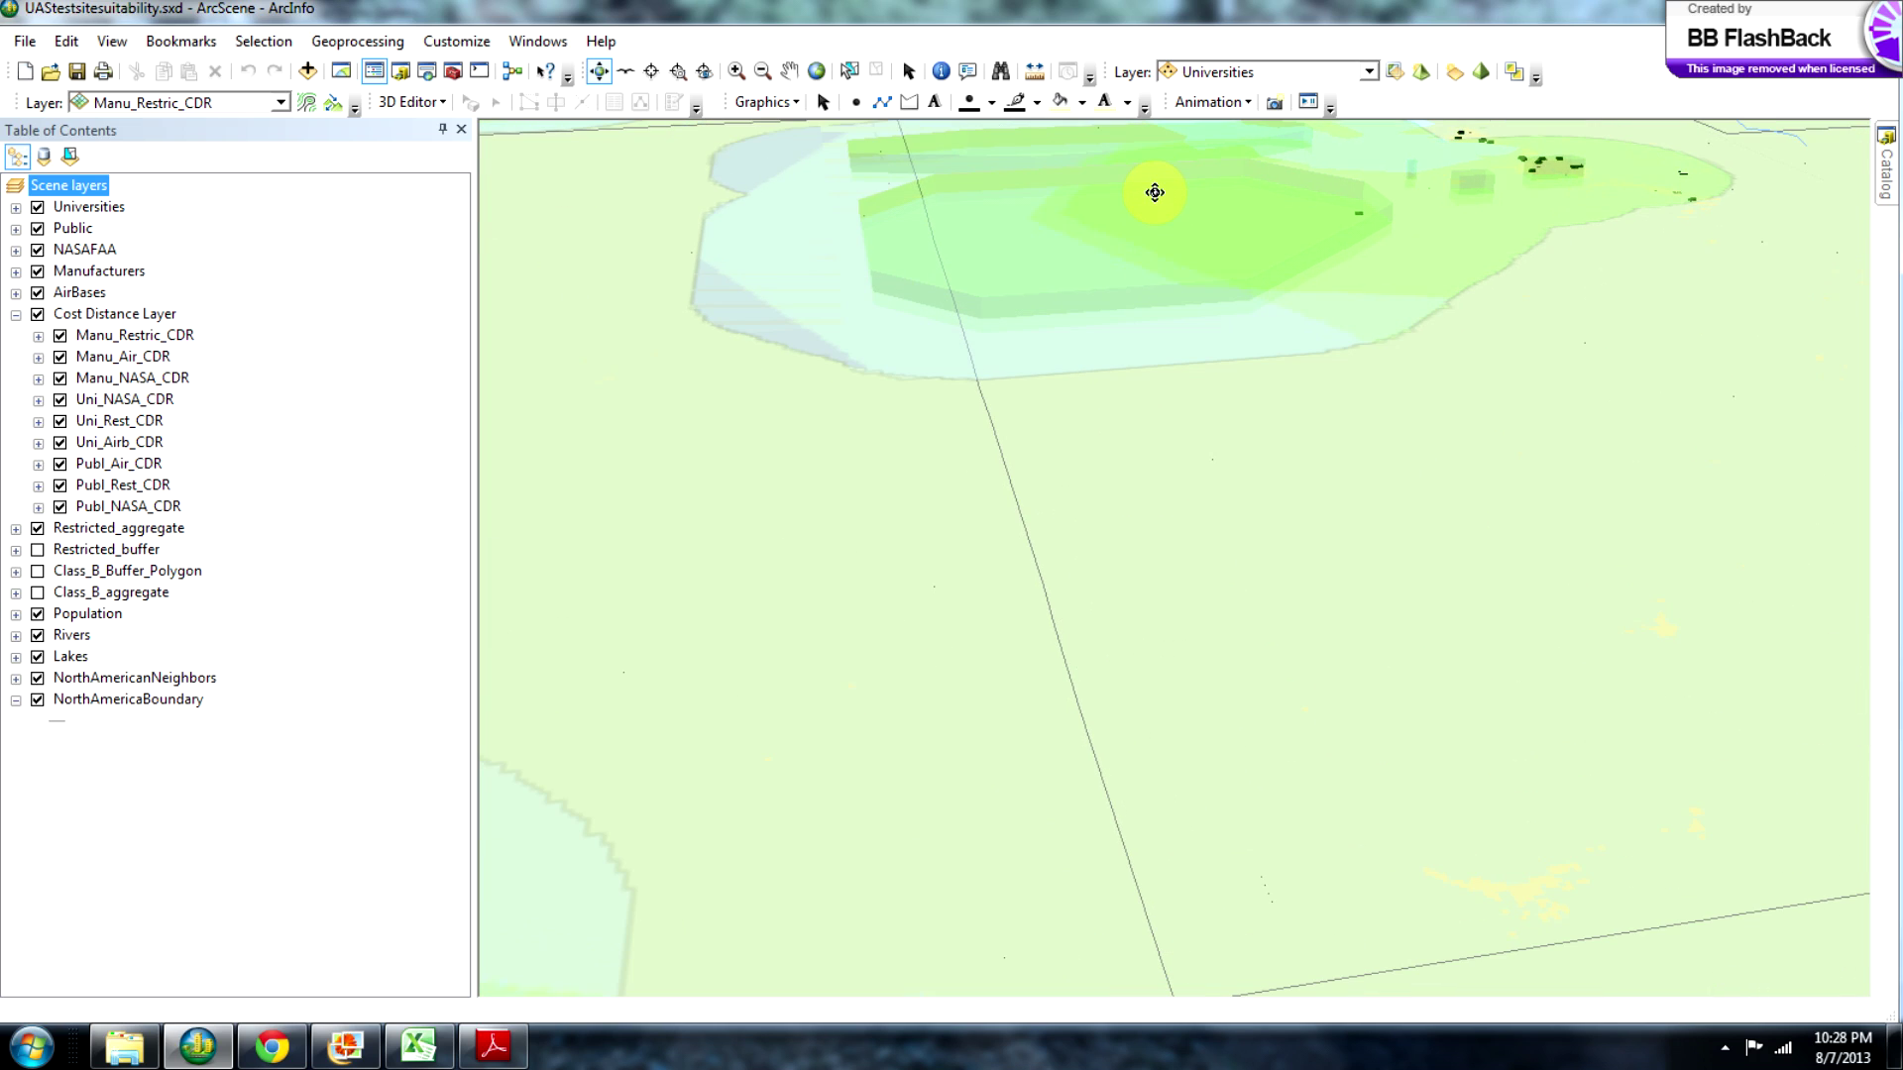
middle_click_drag(1160, 196, 1101, 631)
scroll(1110, 452, "down", 1)
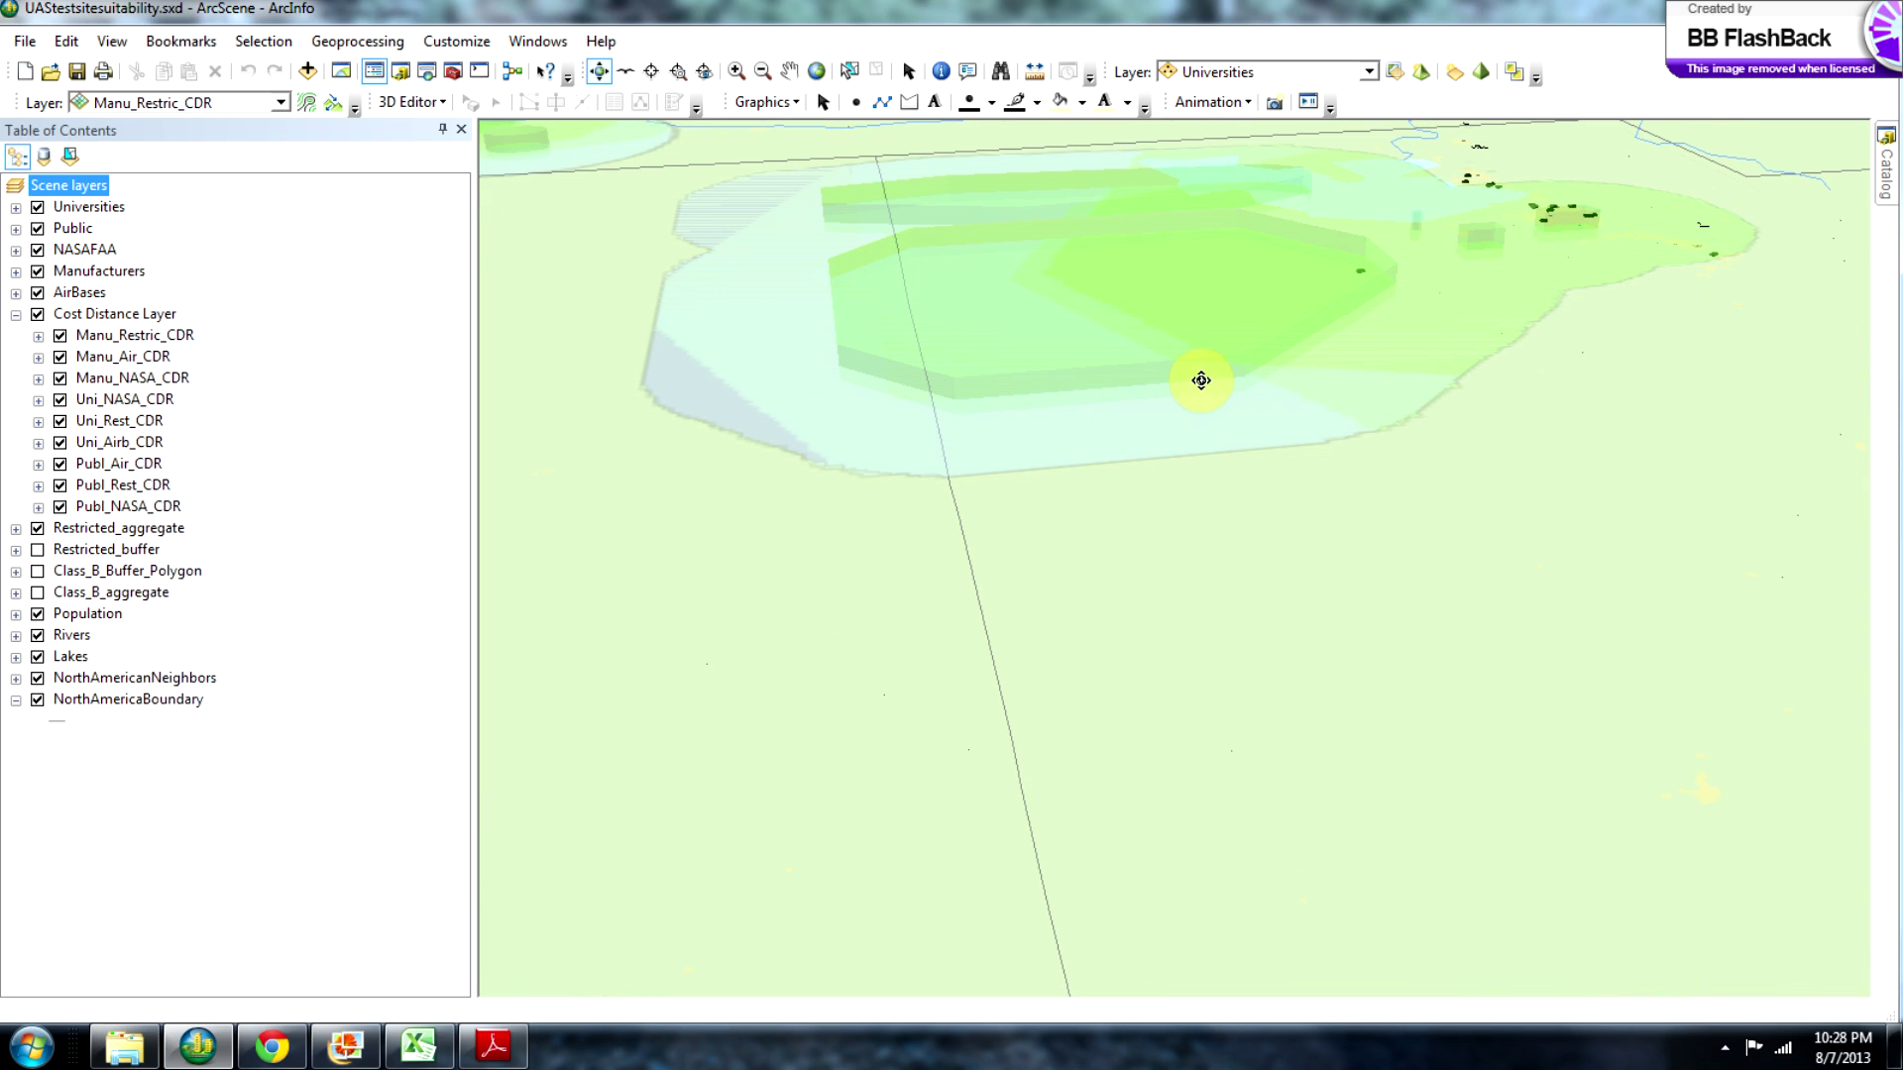
scroll(1177, 376, "down", 1)
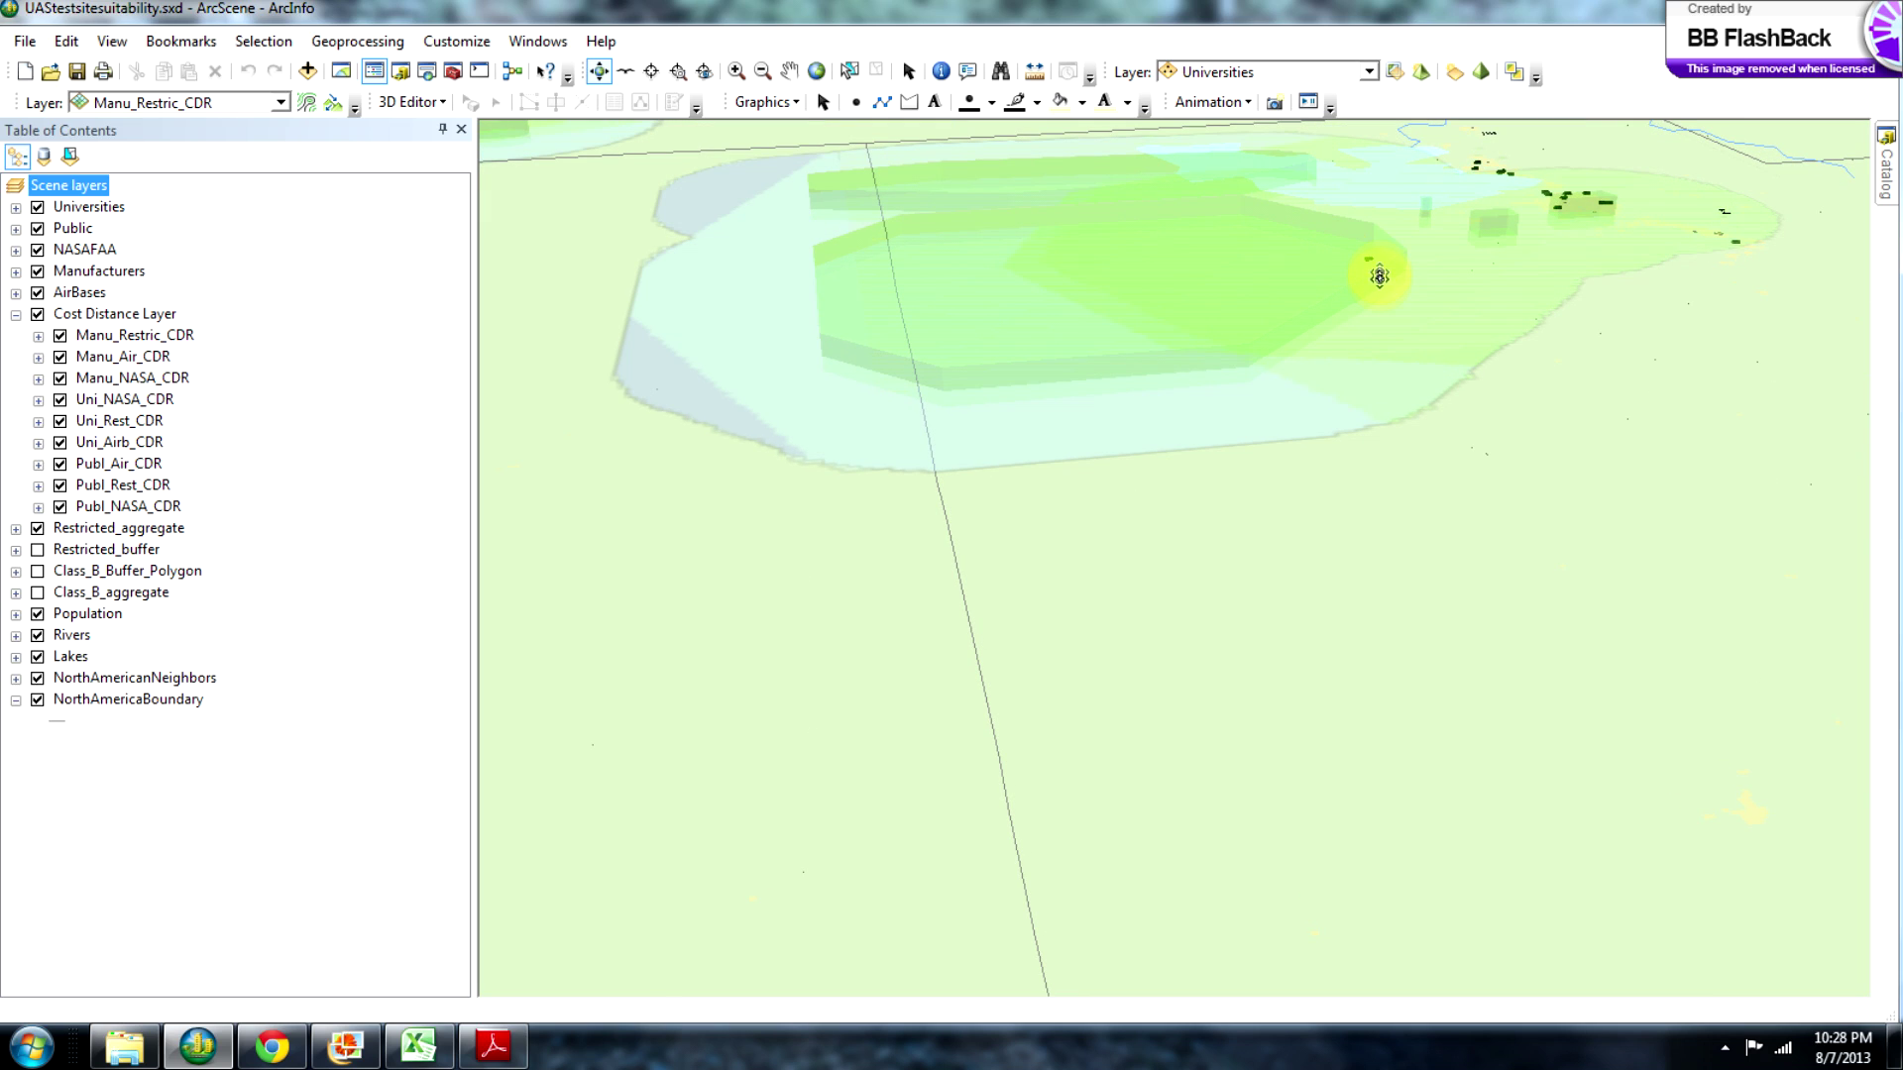
scroll(1228, 365, "down", 3)
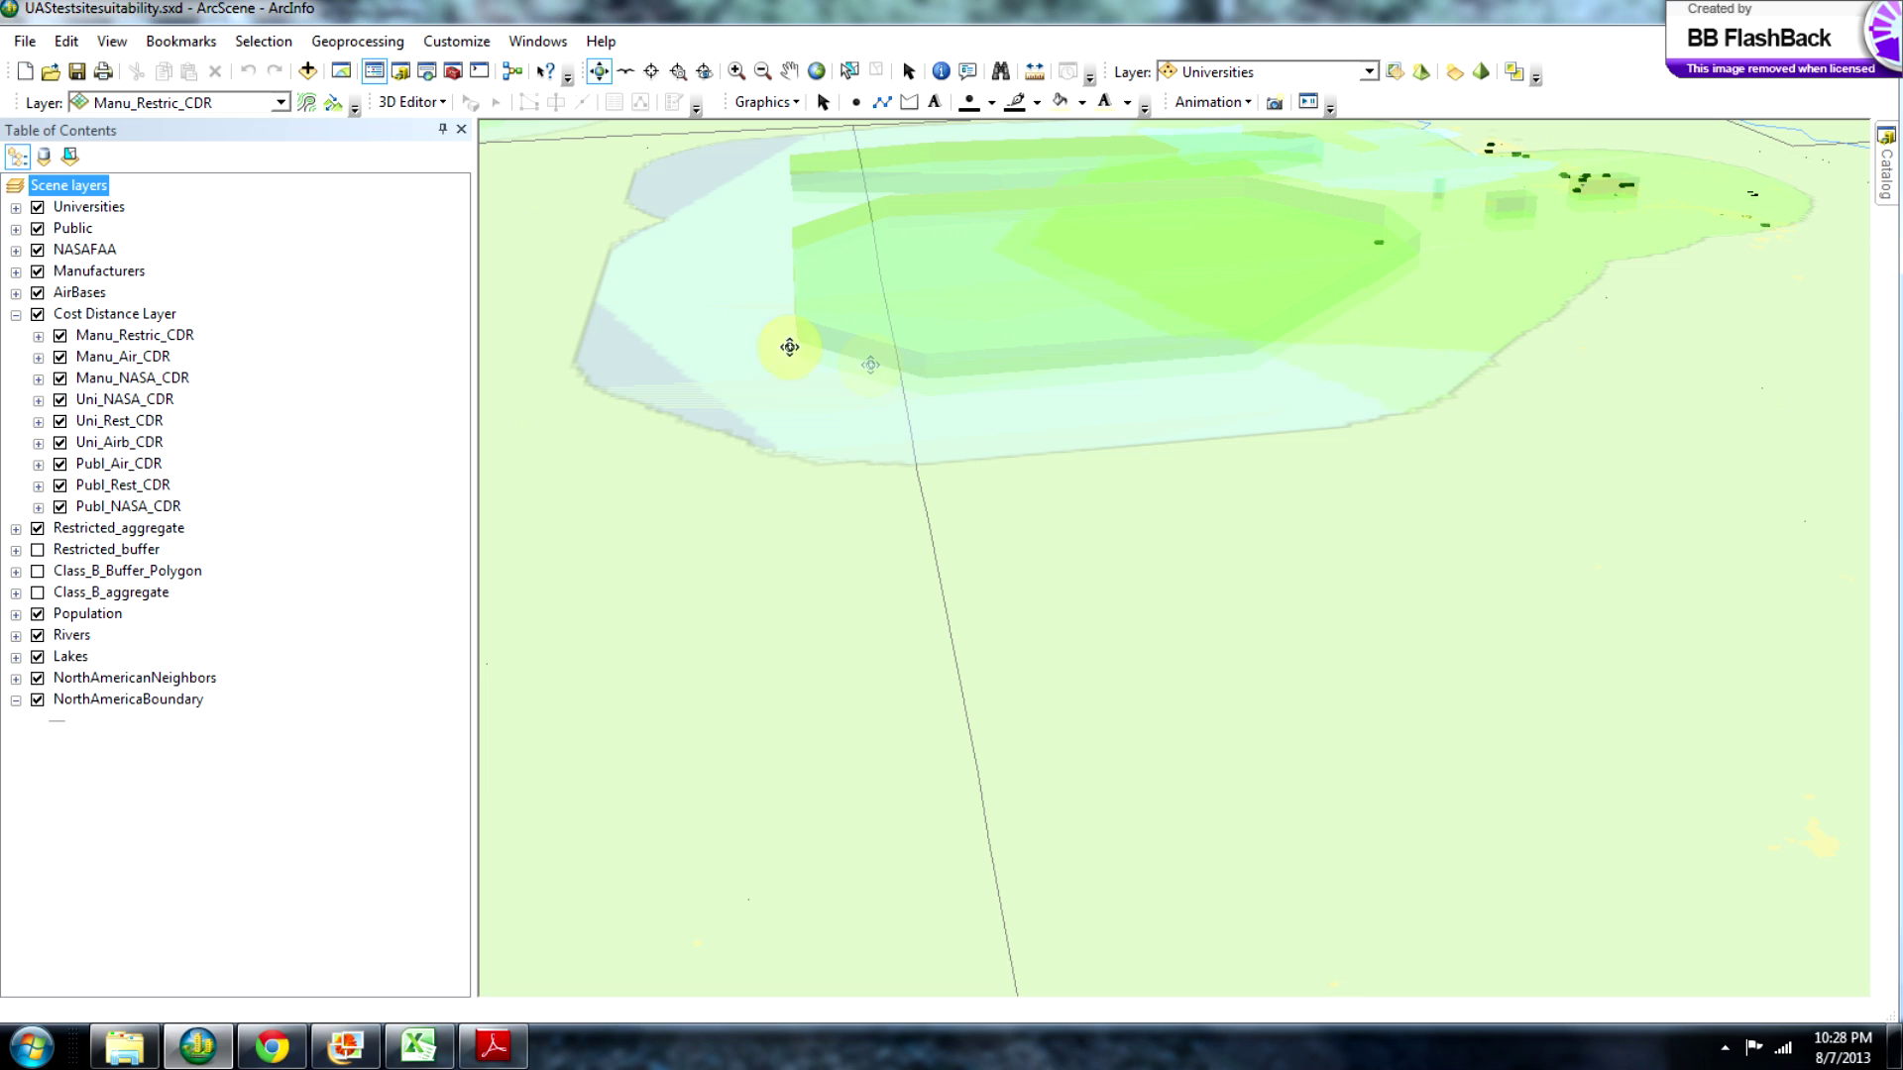
right_click_drag(1386, 285, 1384, 298)
middle_click_drag(1410, 481, 1407, 344)
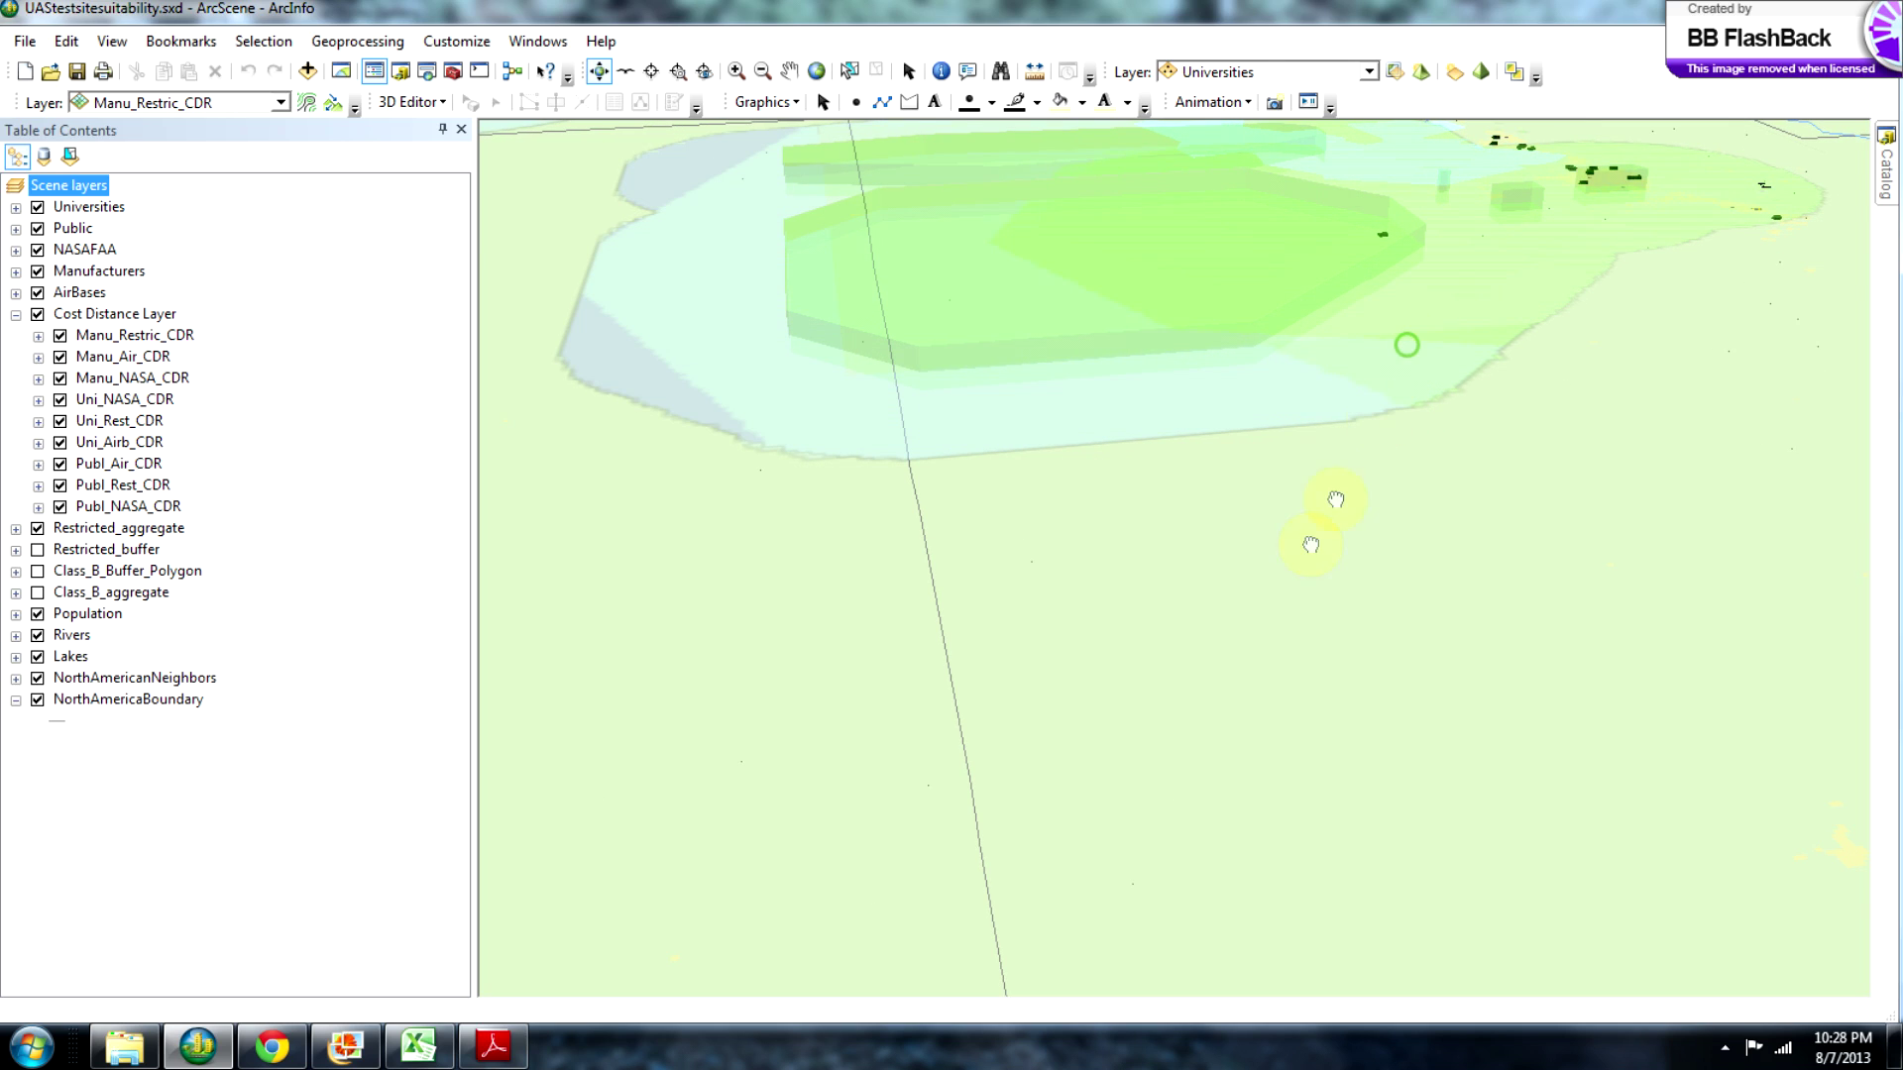
left_click_drag(1348, 627, 1345, 563)
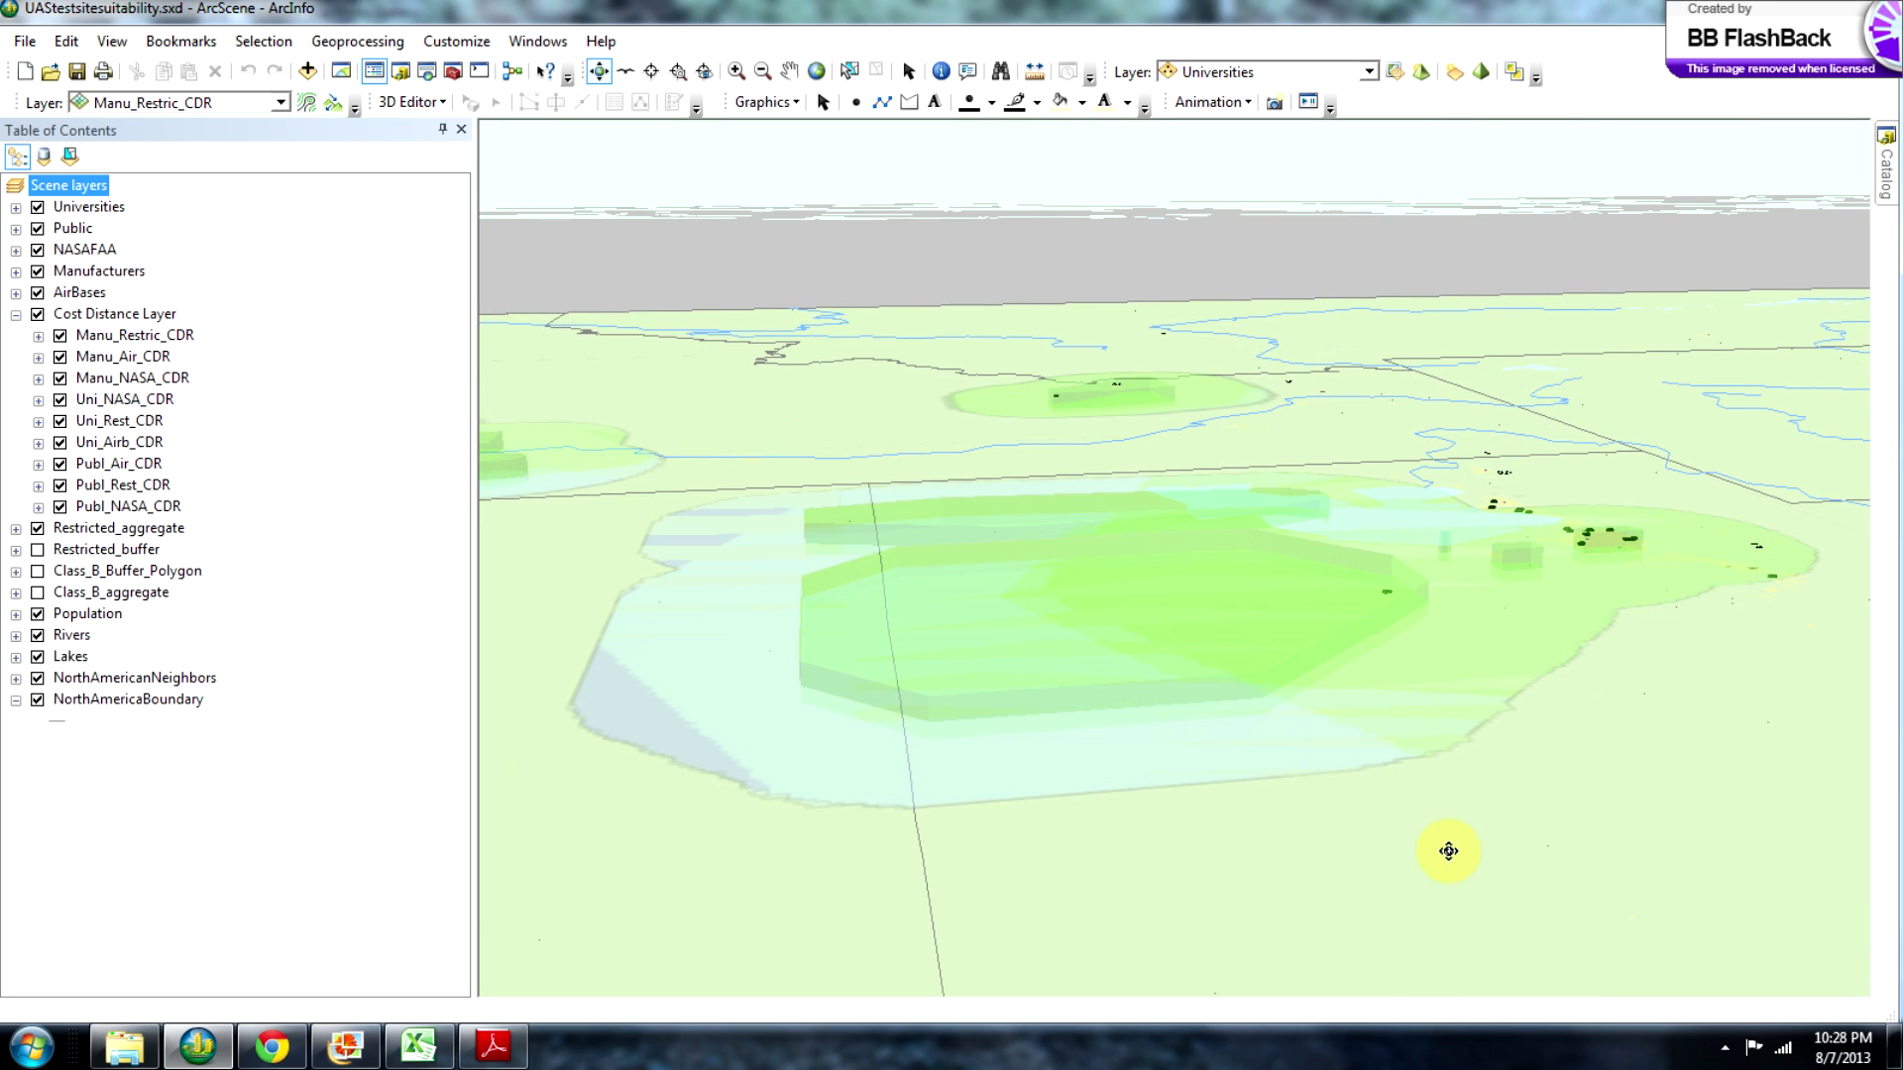
scroll(1432, 820, "up", 1)
scroll(1500, 805, "up", 1)
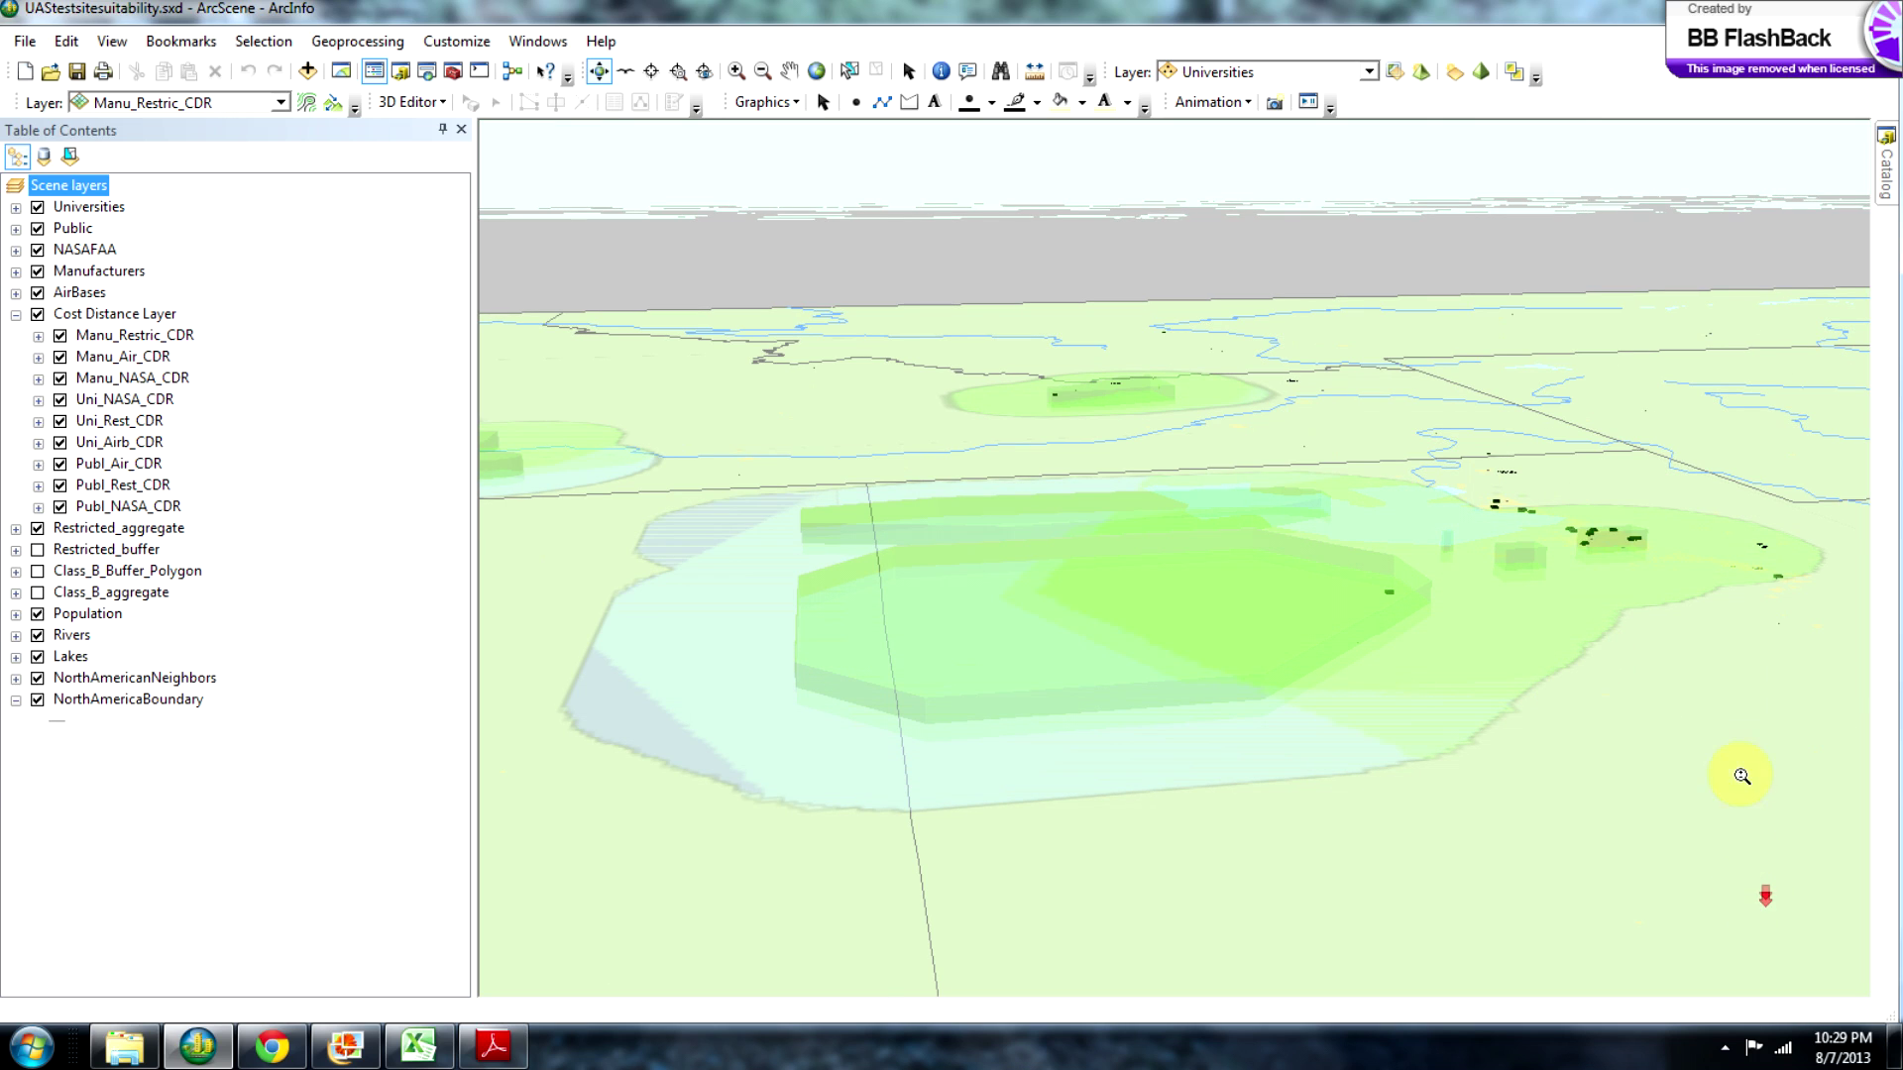
left_click(1658, 887)
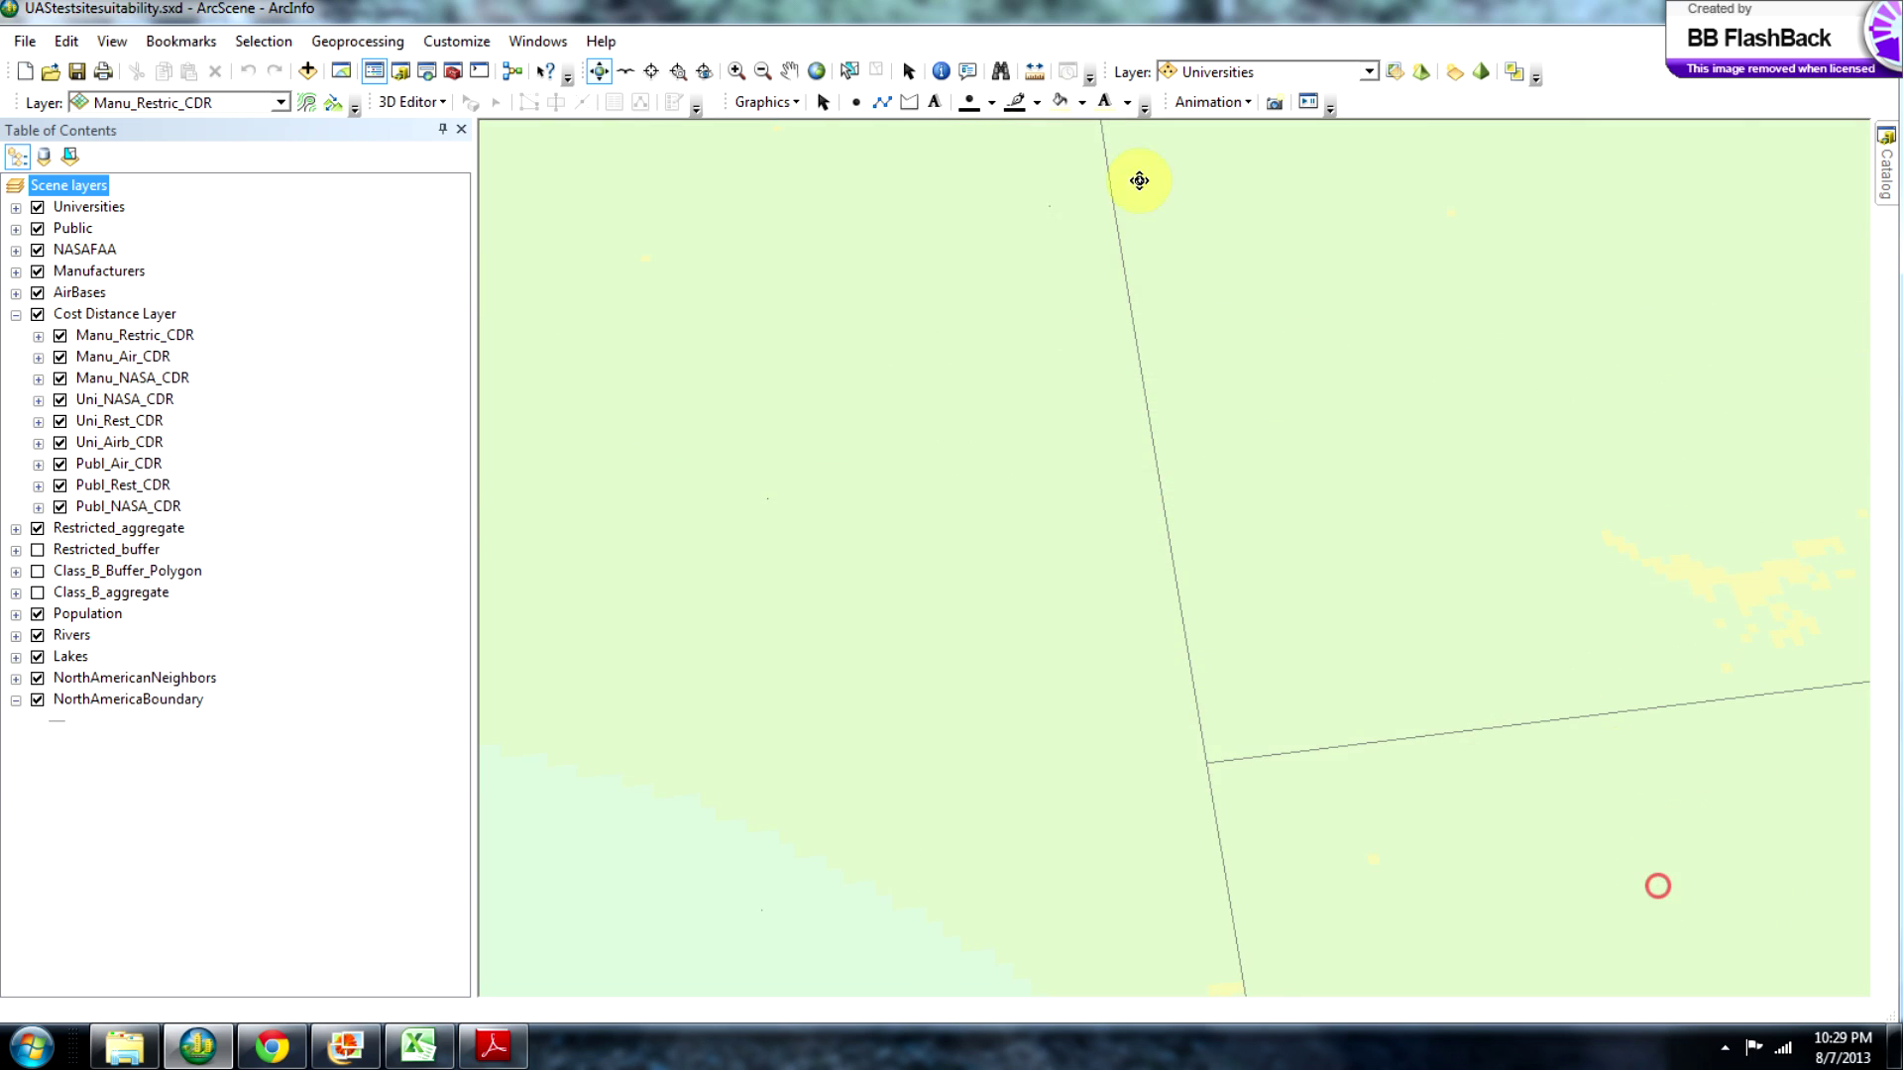
Restore the full extent of the scene and survey the layers across the whole United States at a tilt.
left_click(816, 75)
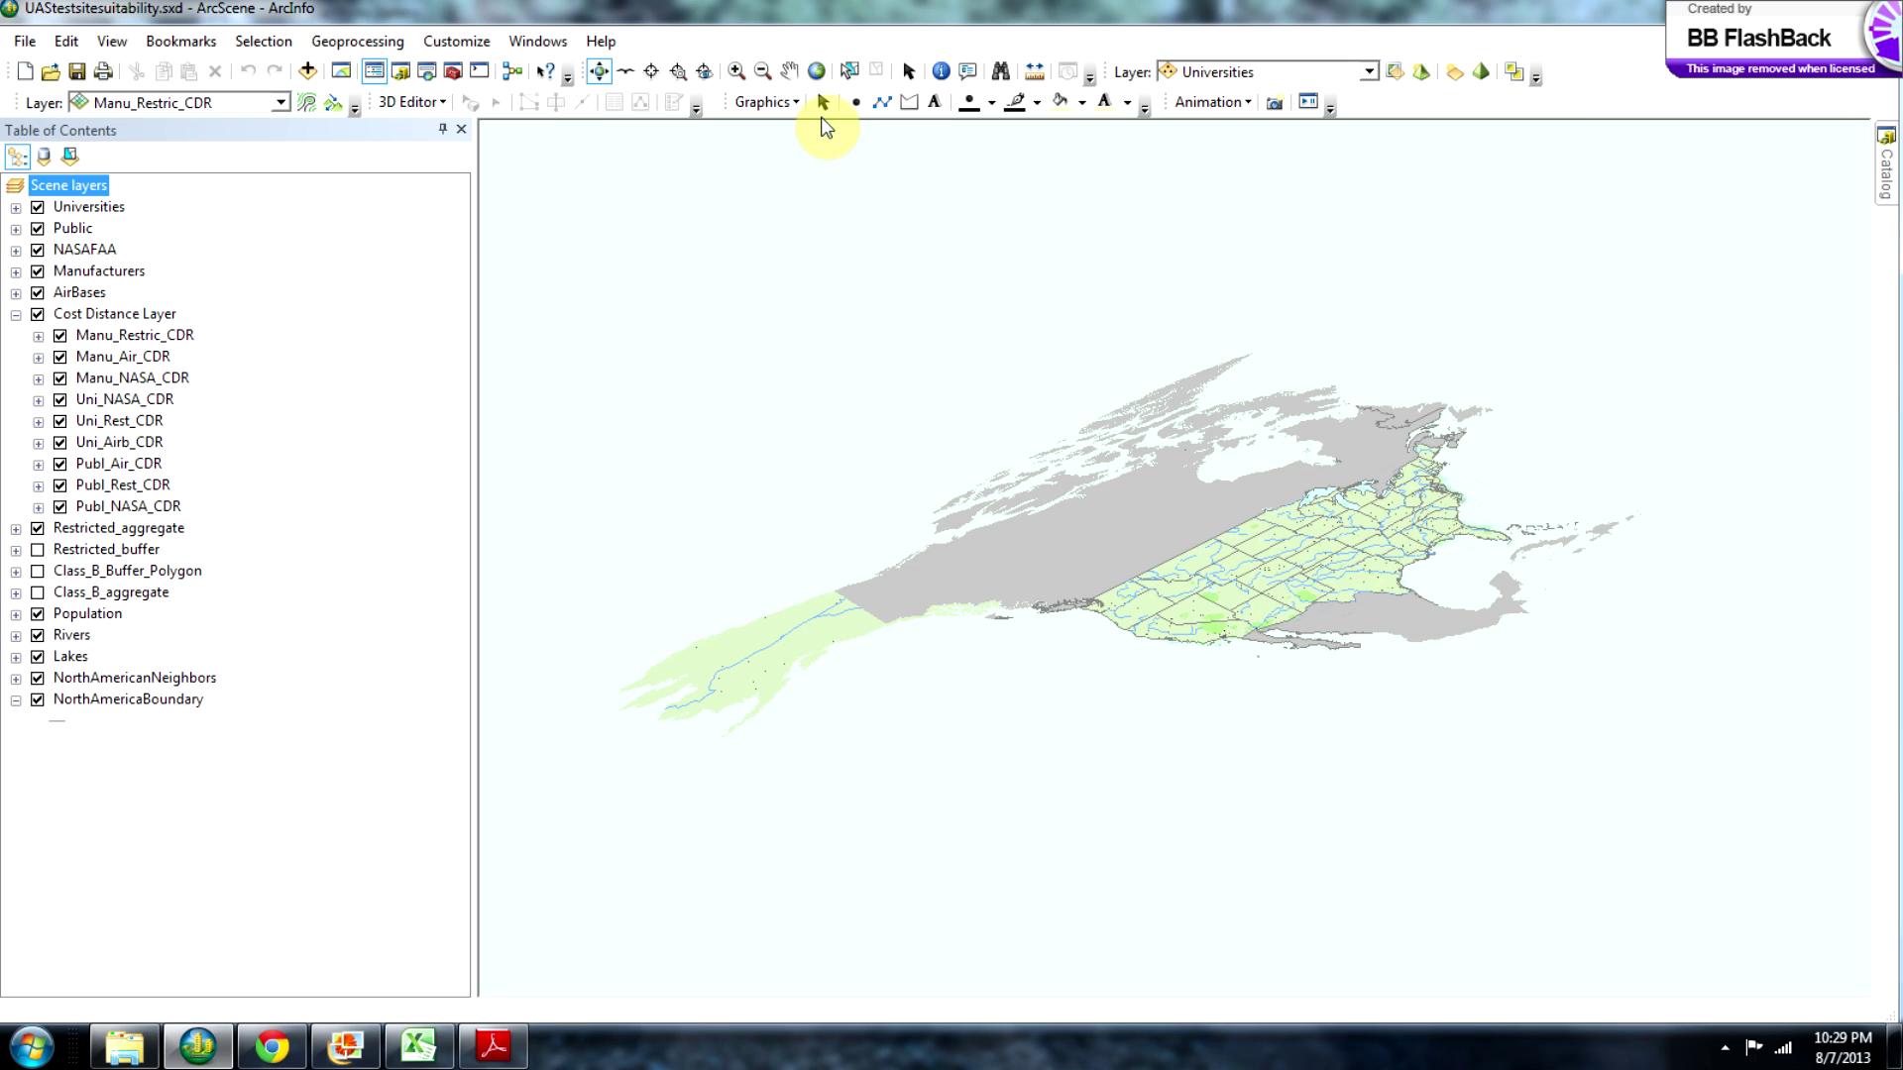
mouse_move(1243, 649)
left_mouse_down()
mouse_move(1150, 654)
mouse_move(1146, 714)
mouse_move(1083, 743)
left_mouse_up()
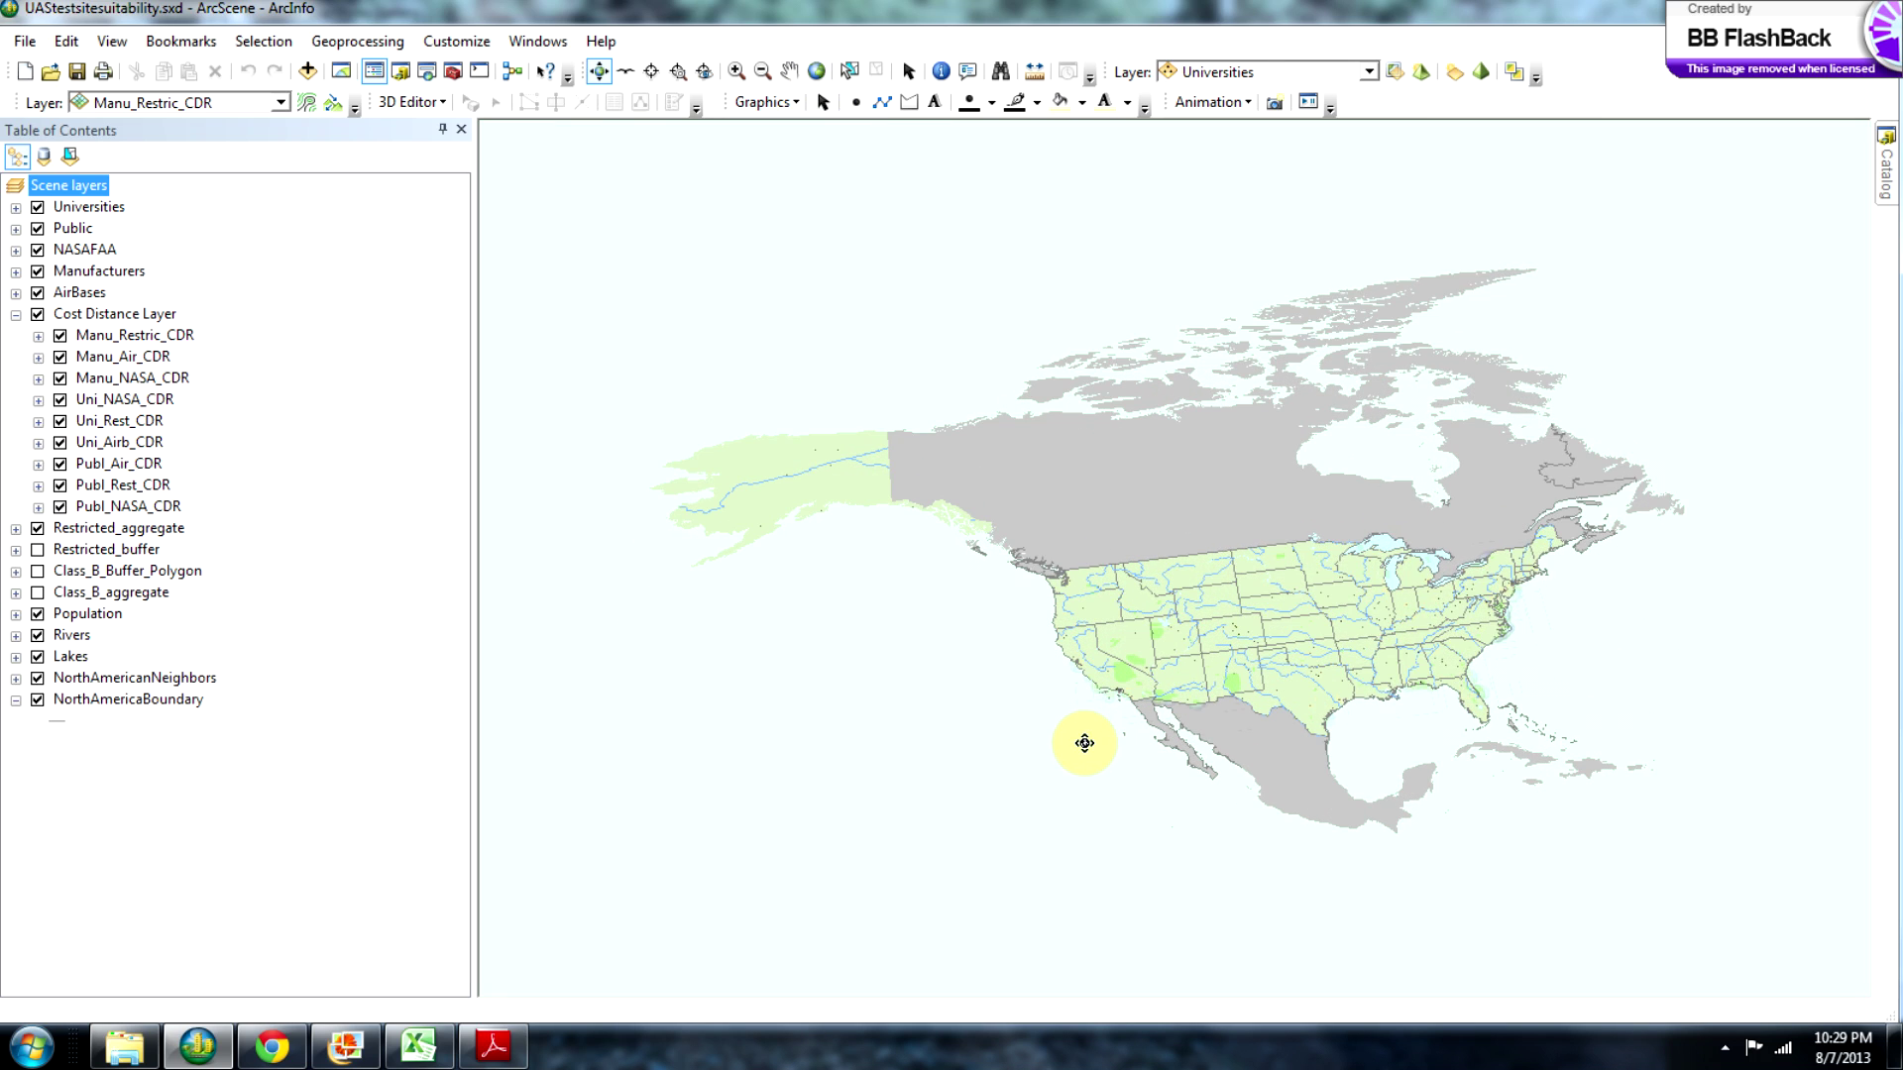
scroll(1504, 636, "up", 1)
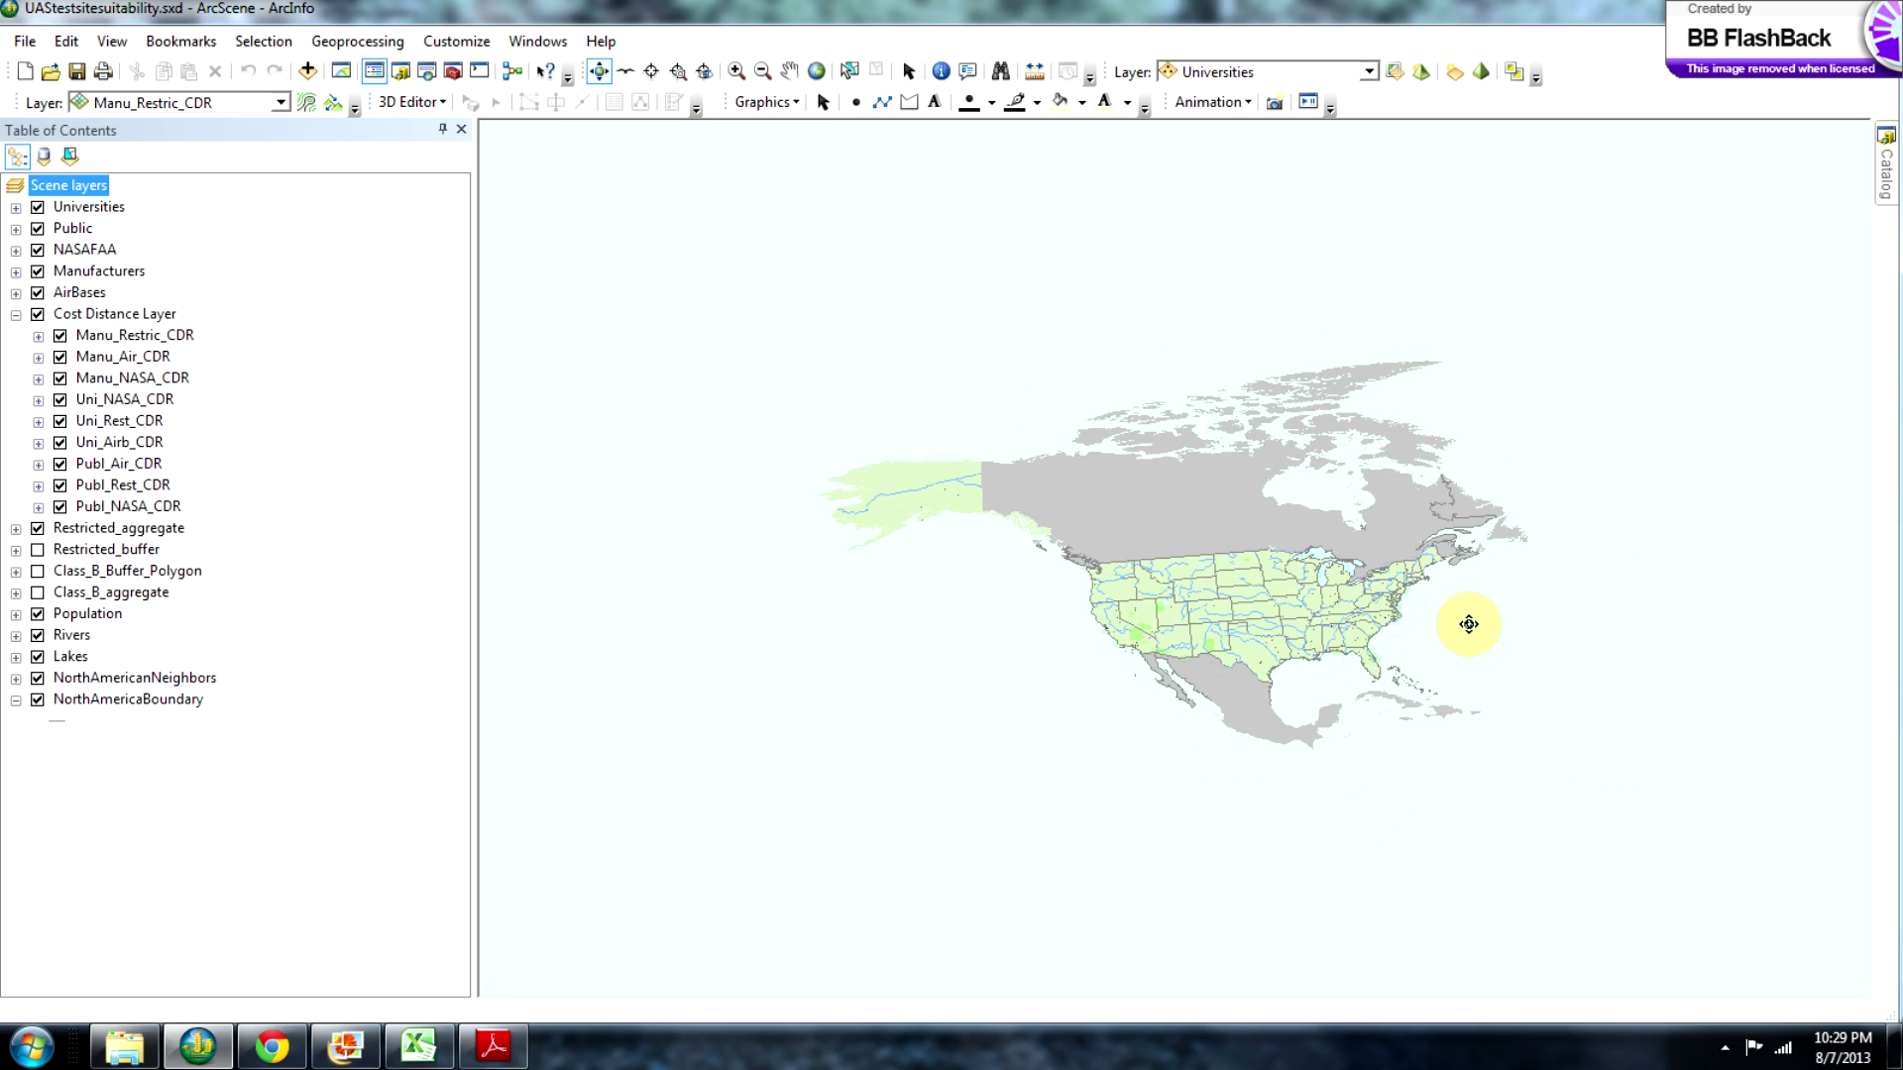
scroll(1450, 615, "down", 1)
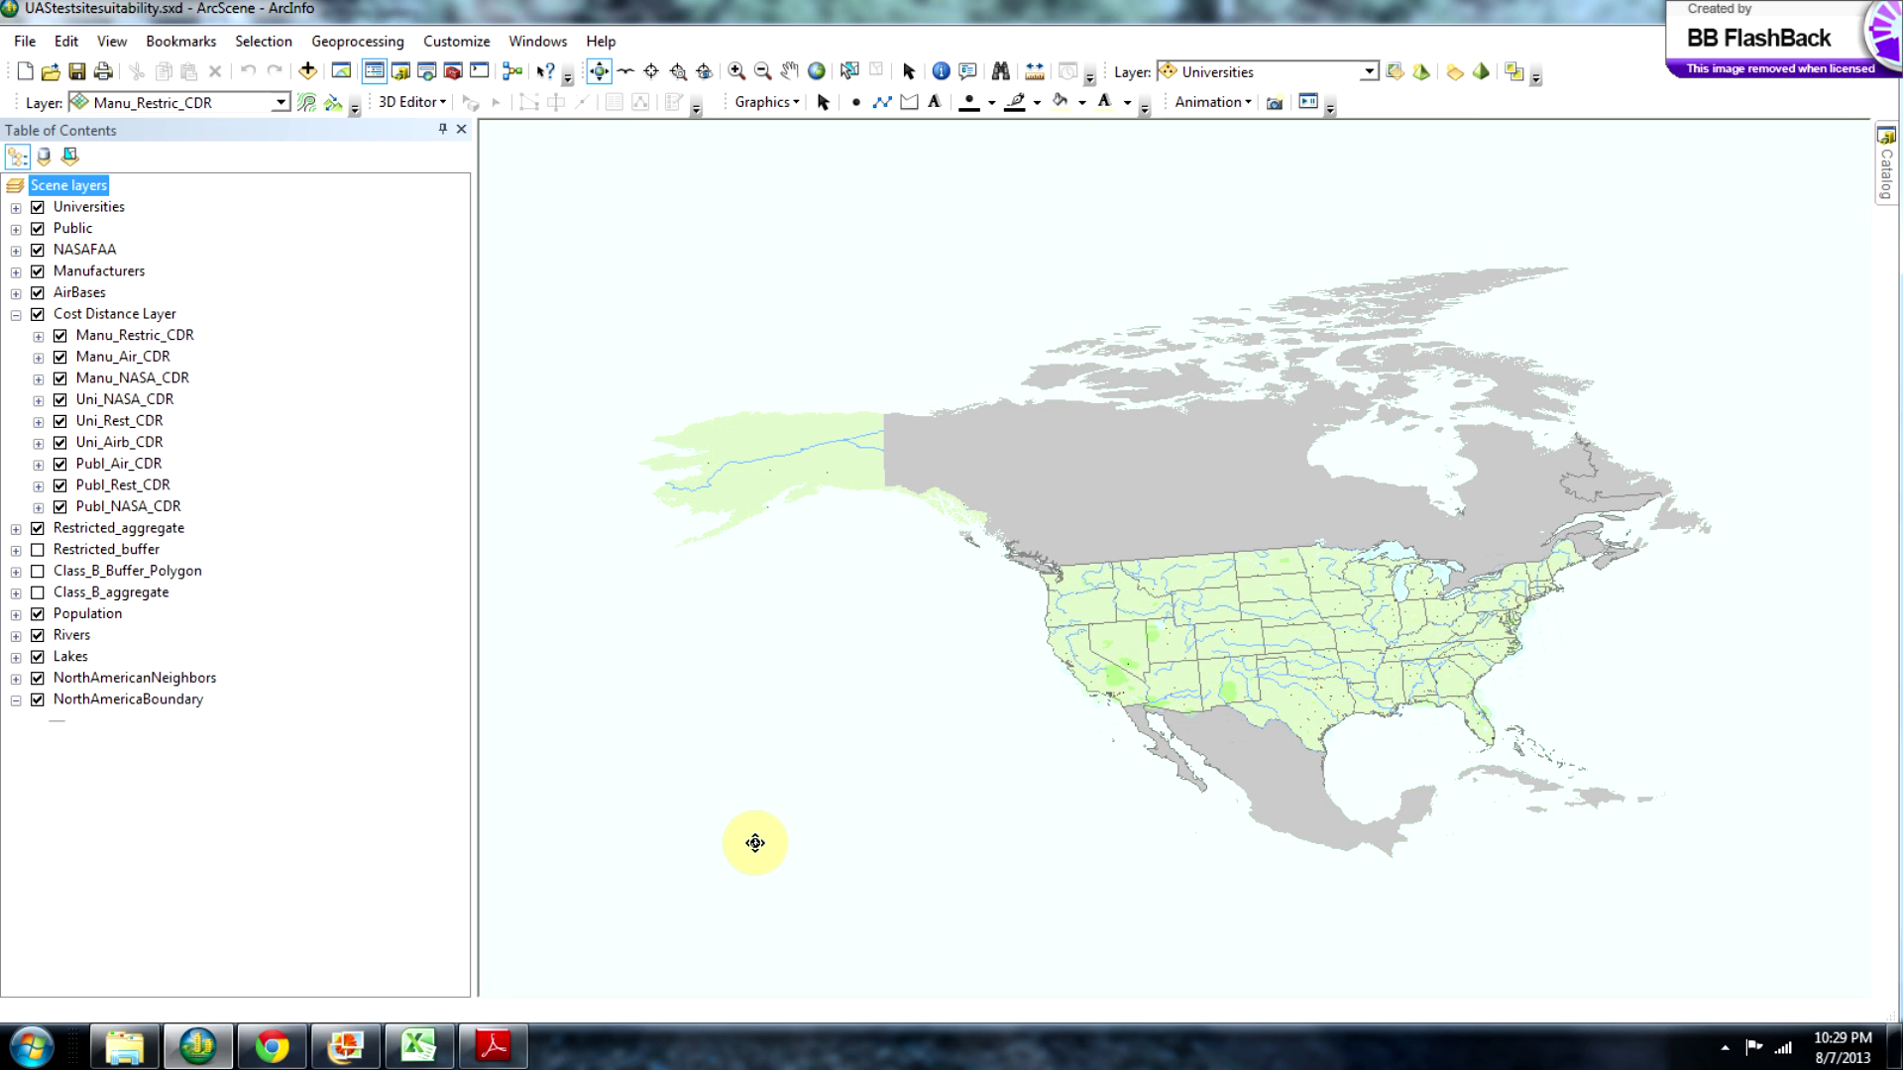
scroll(1579, 646, "down", 3)
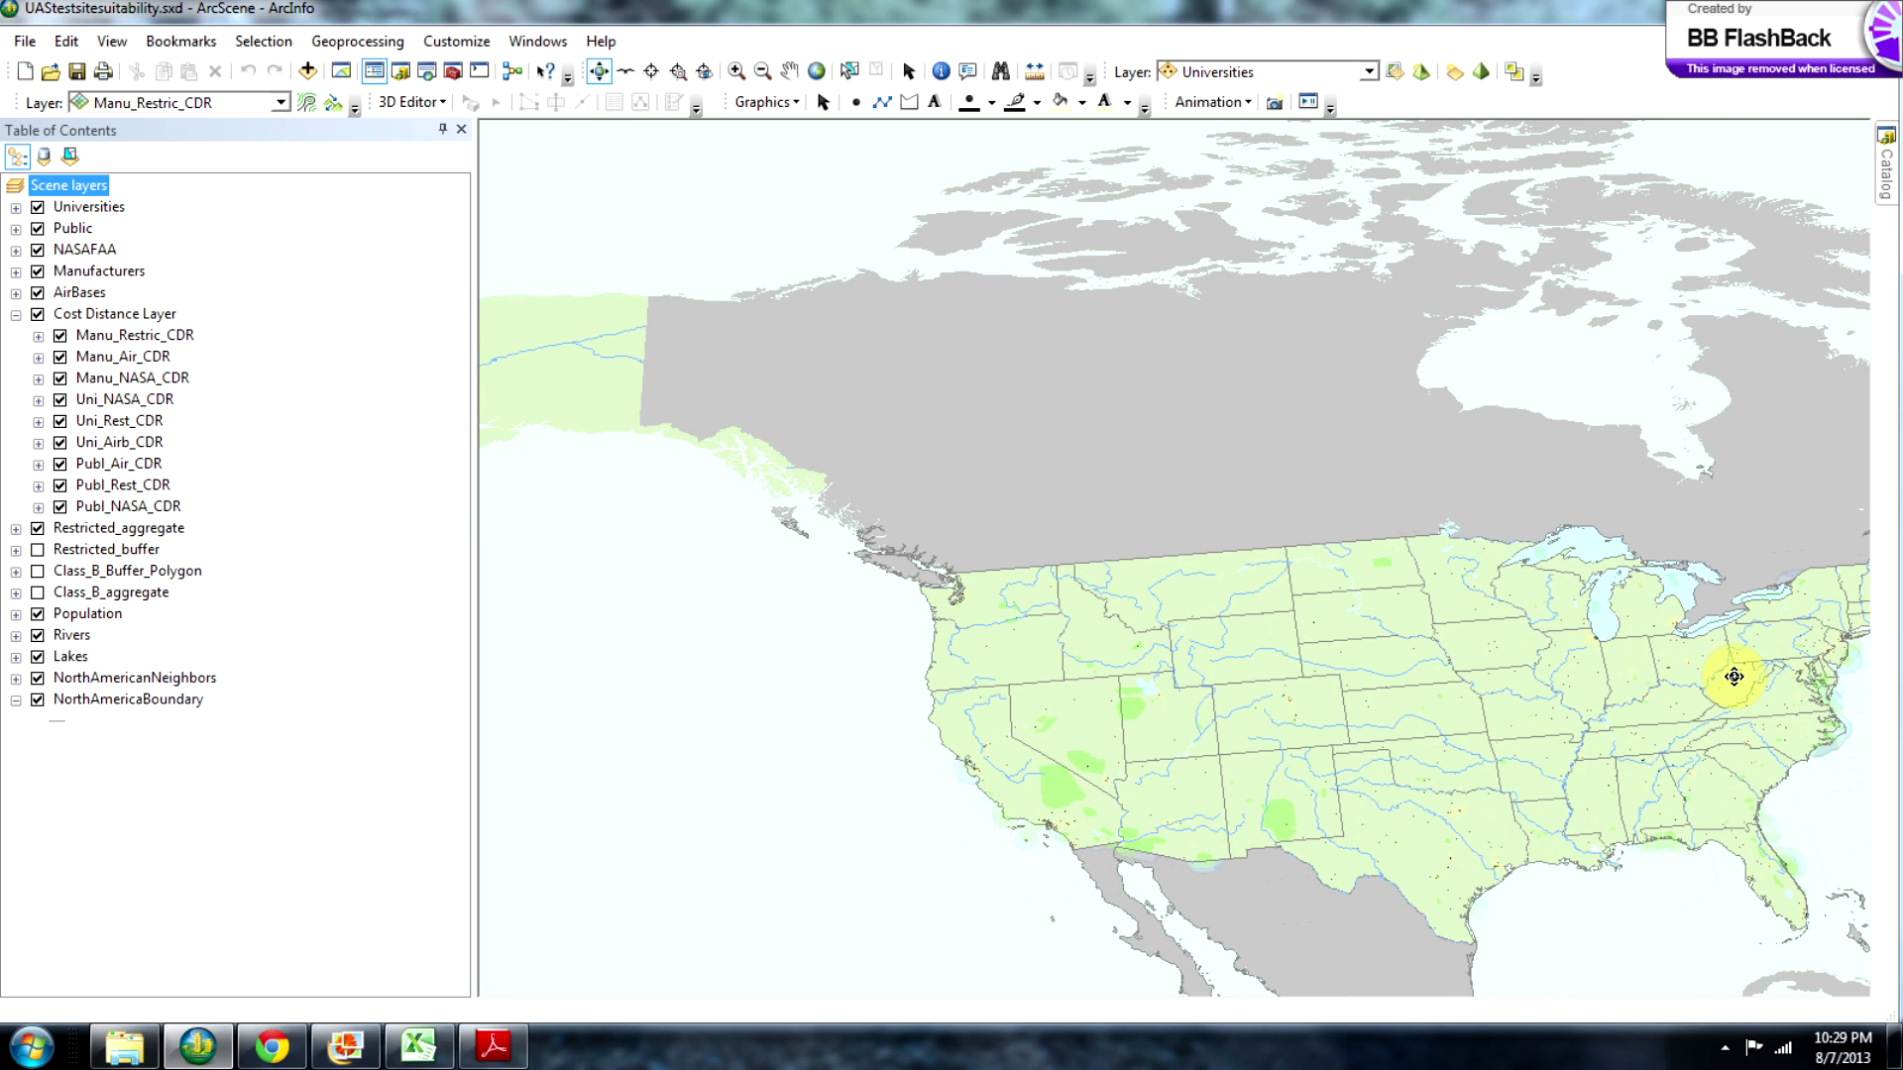
Survey the cost-distance zones along the northeastern and mid-Atlantic coast of the United States.
middle_click_drag(1788, 680, 1192, 607)
scroll(1165, 608, "down", 1)
scroll(1165, 608, "down", 4)
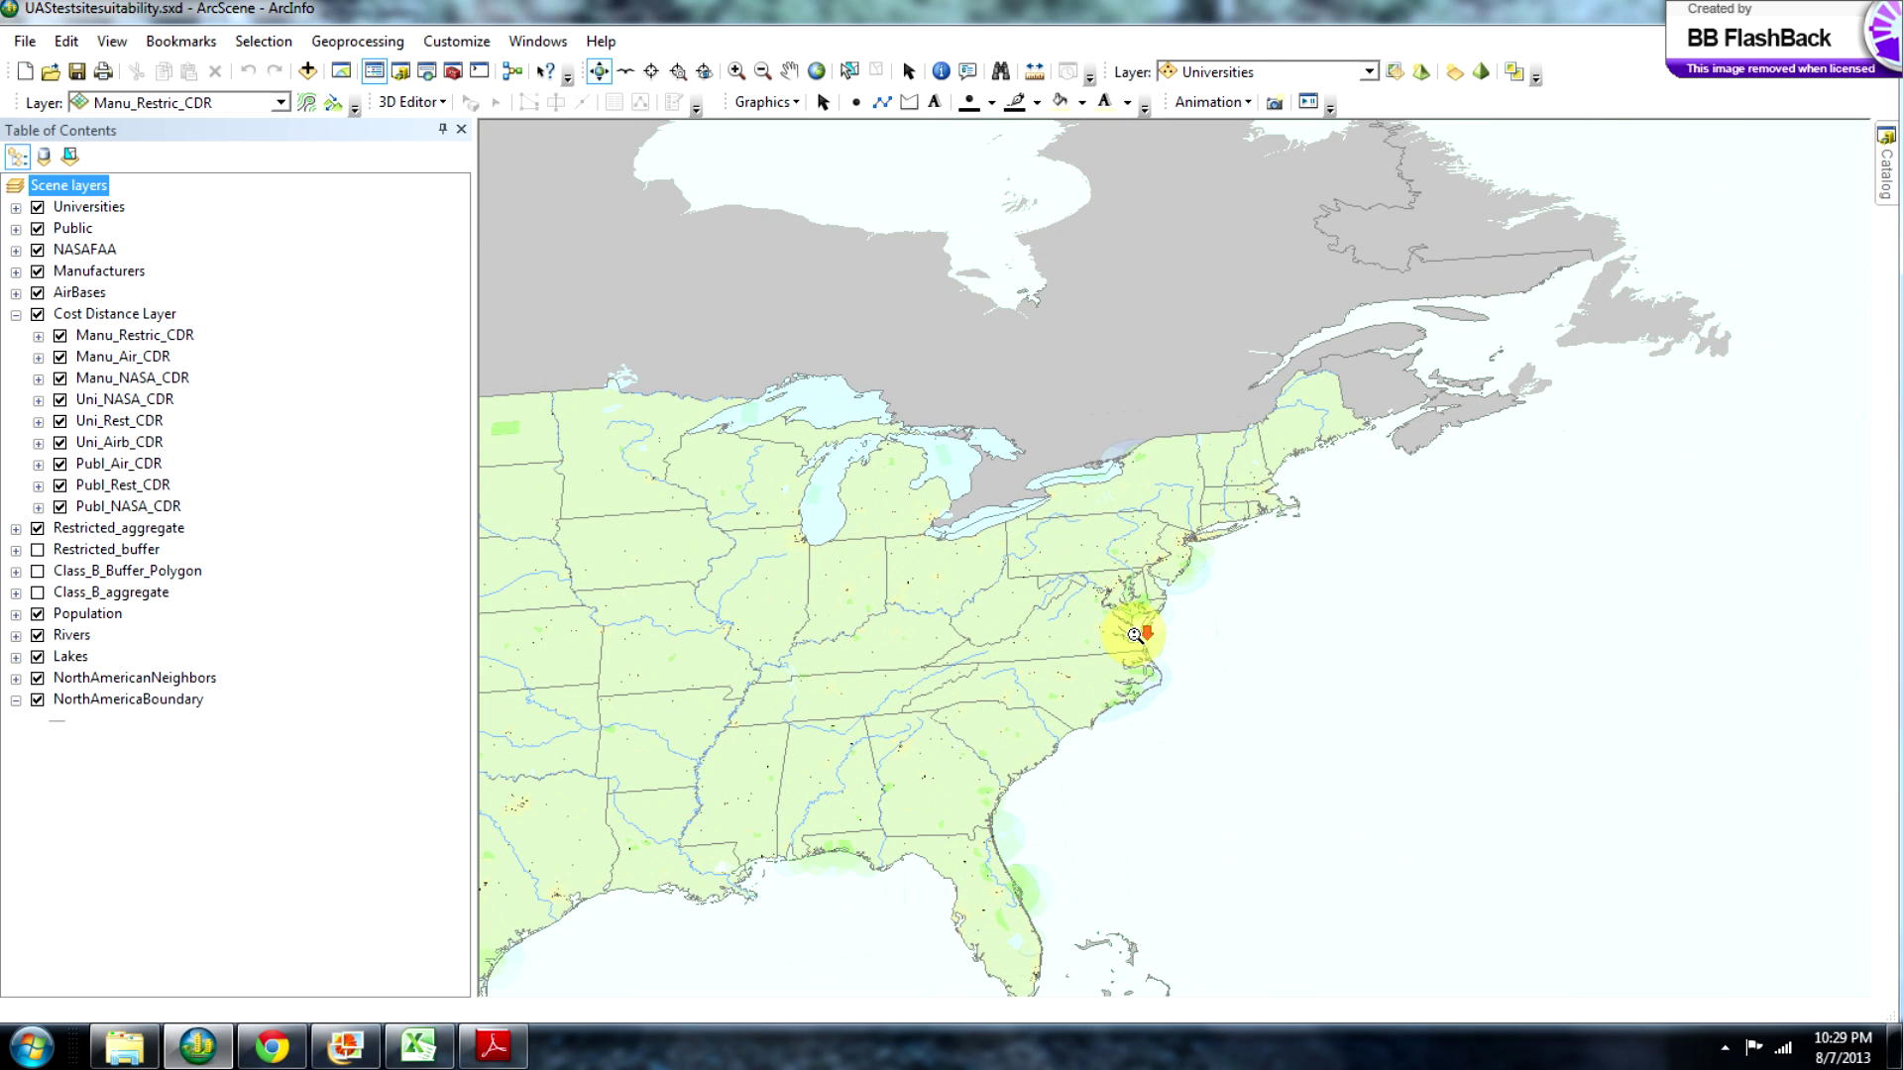
scroll(1117, 664, "down", 2)
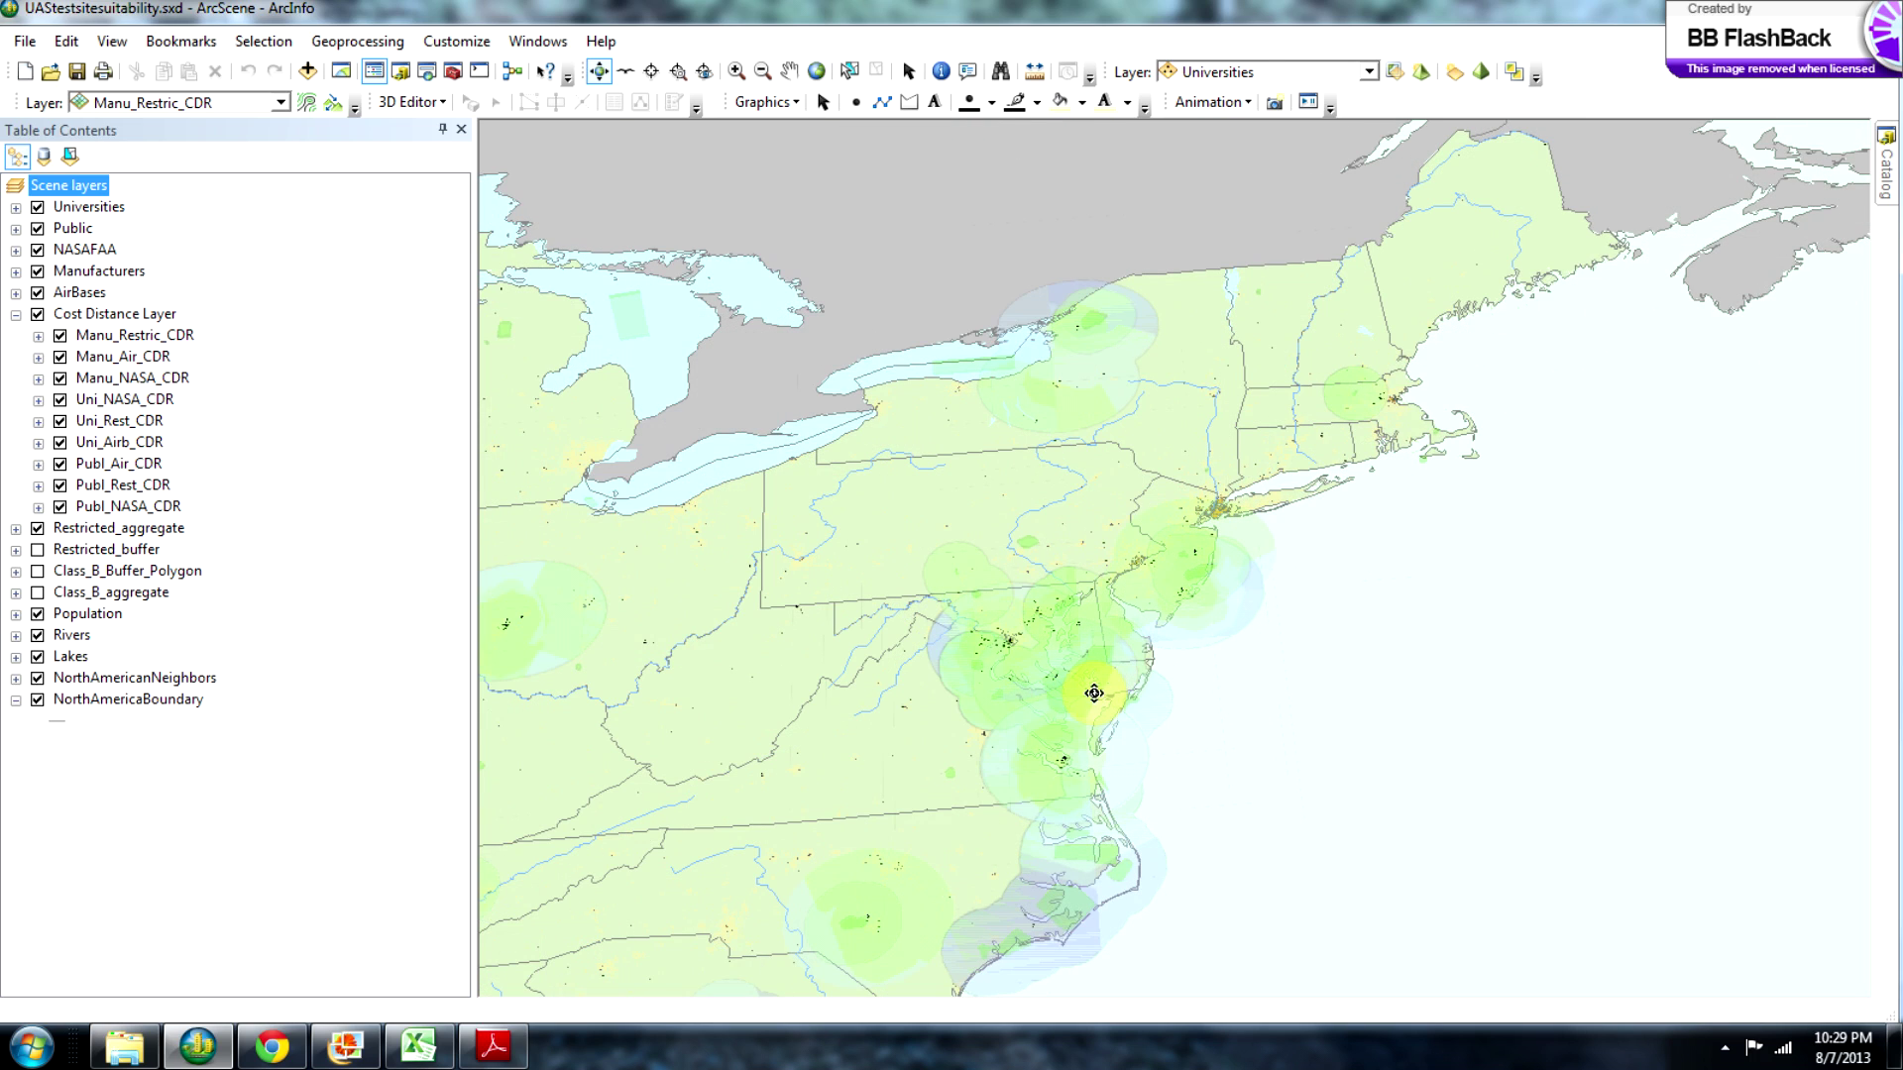
scroll(1092, 698, "down", 2)
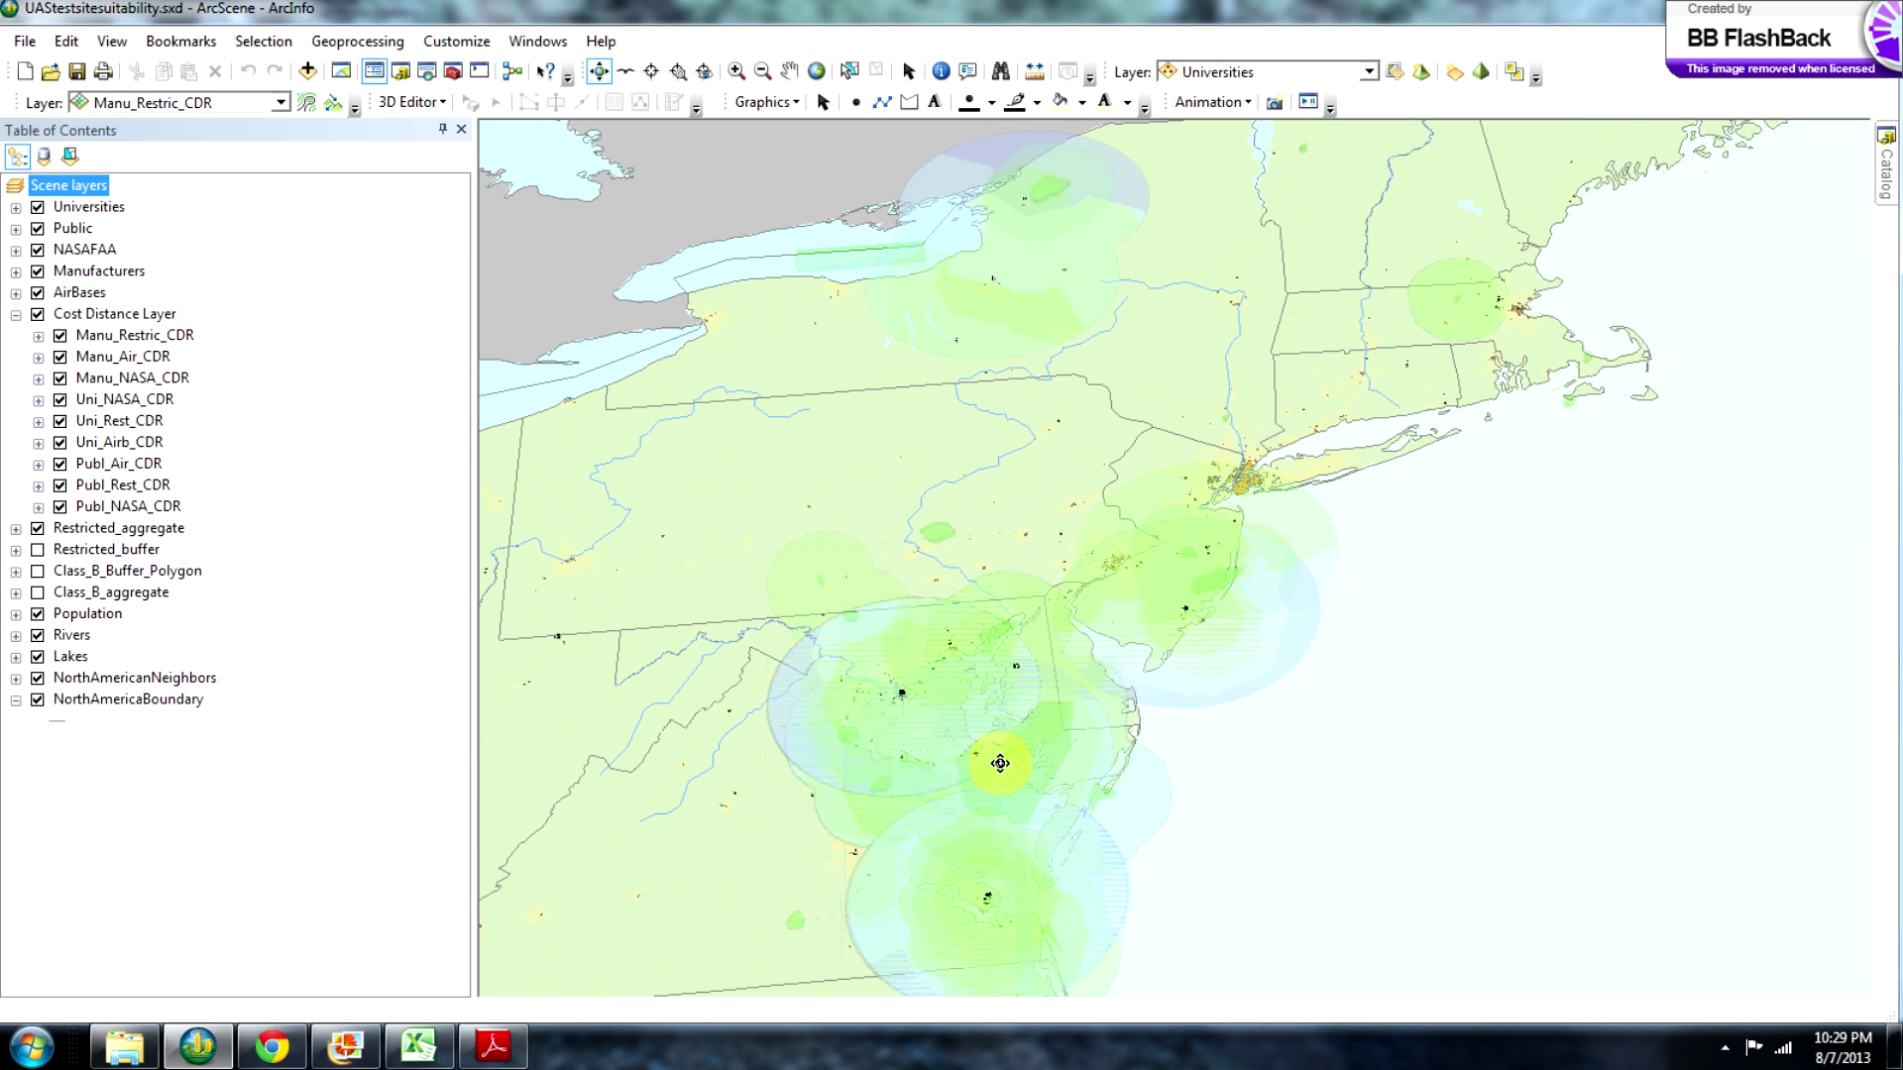
Inspect the overlapping cost-distance zones and stakeholder markers from southeastern Virginia north to the Chesapeake Bay up close.
middle_click_drag(998, 762, 1304, 480)
scroll(1304, 479, "down", 3)
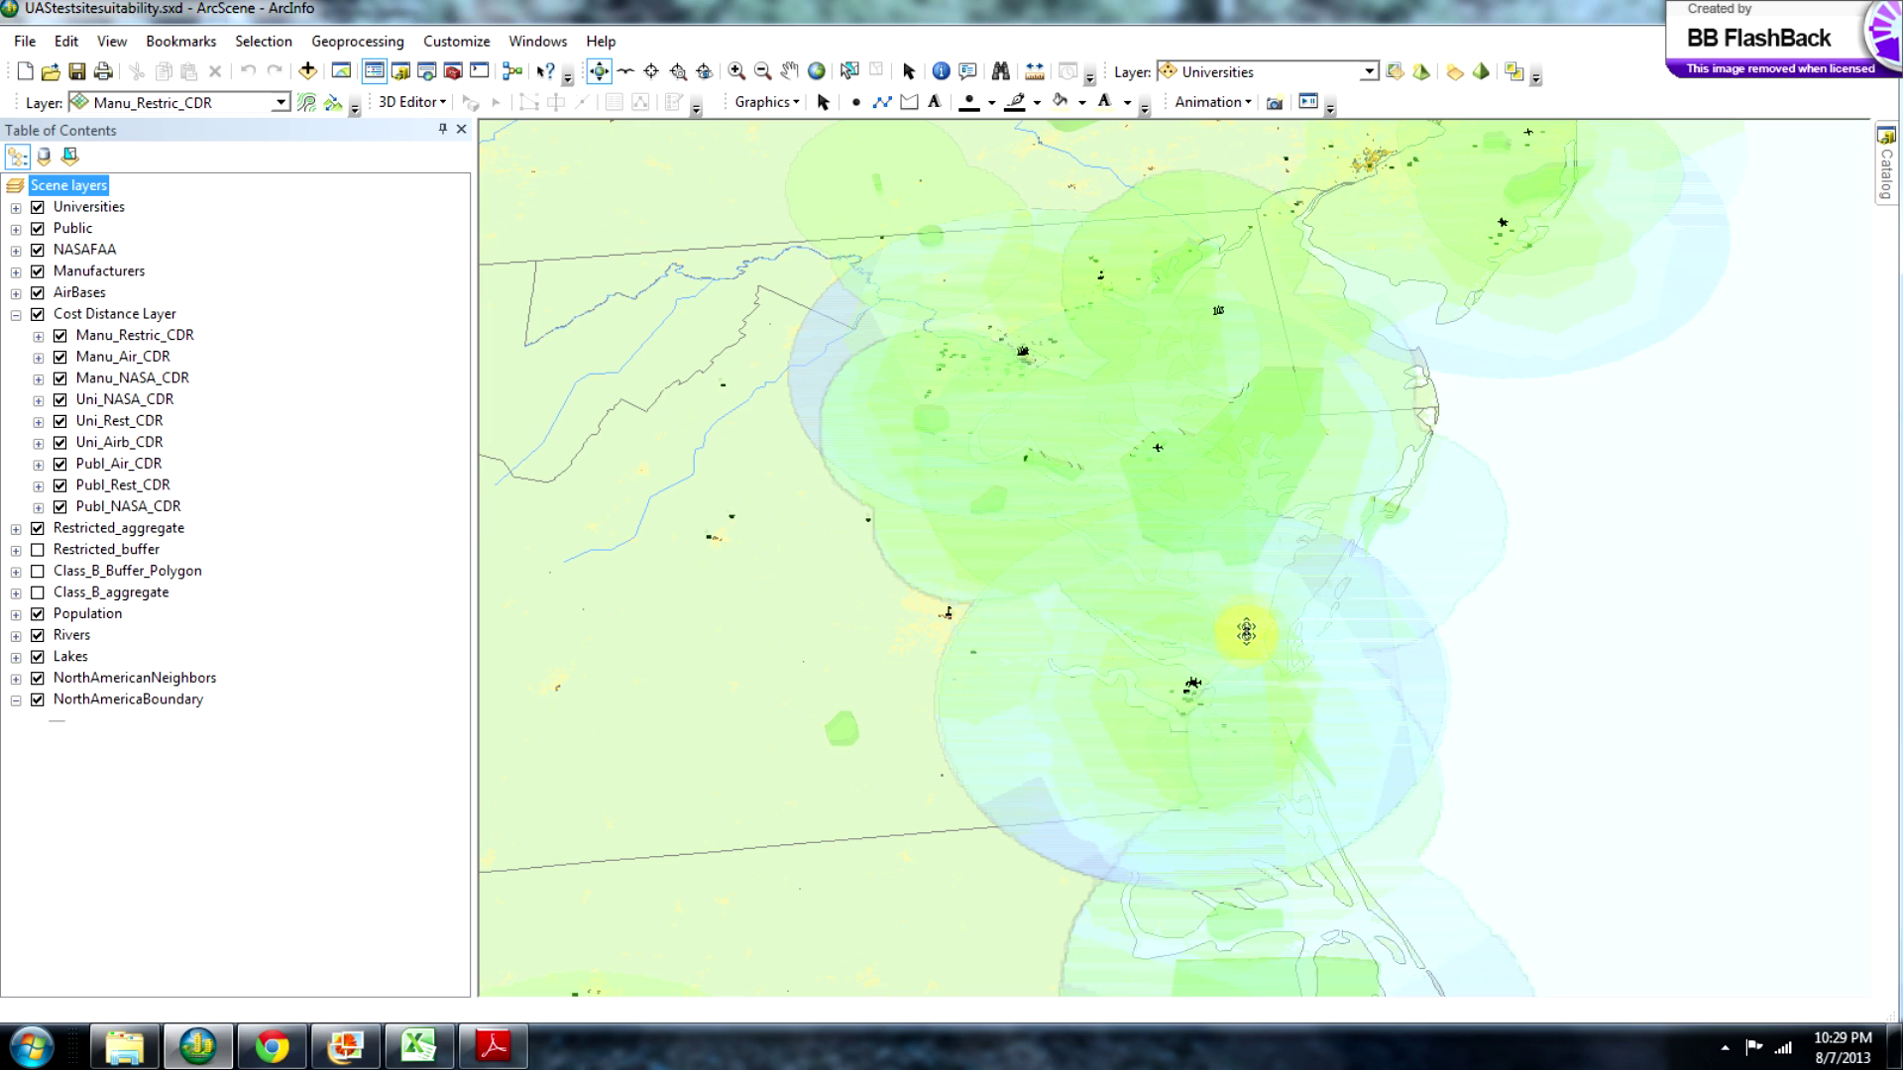
scroll(1193, 711, "down", 2)
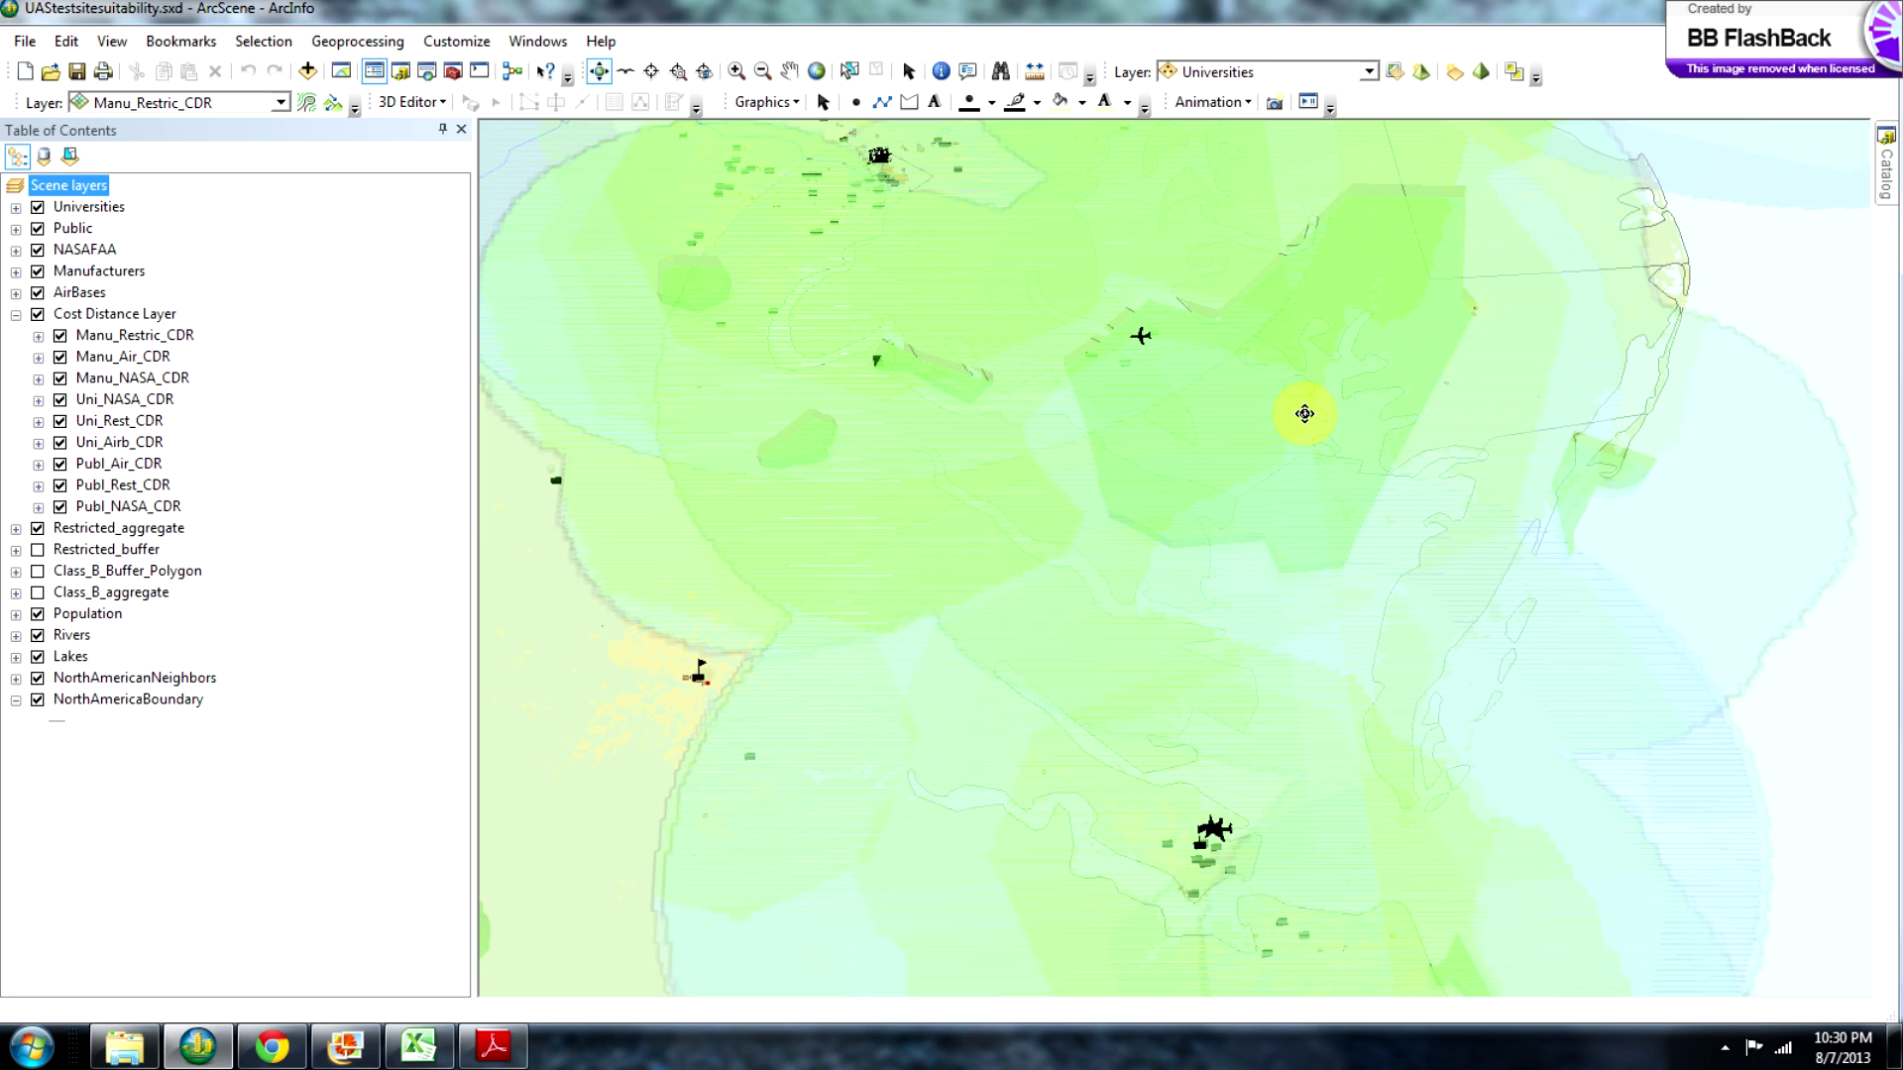
middle_click_drag(1329, 467, 1350, 666)
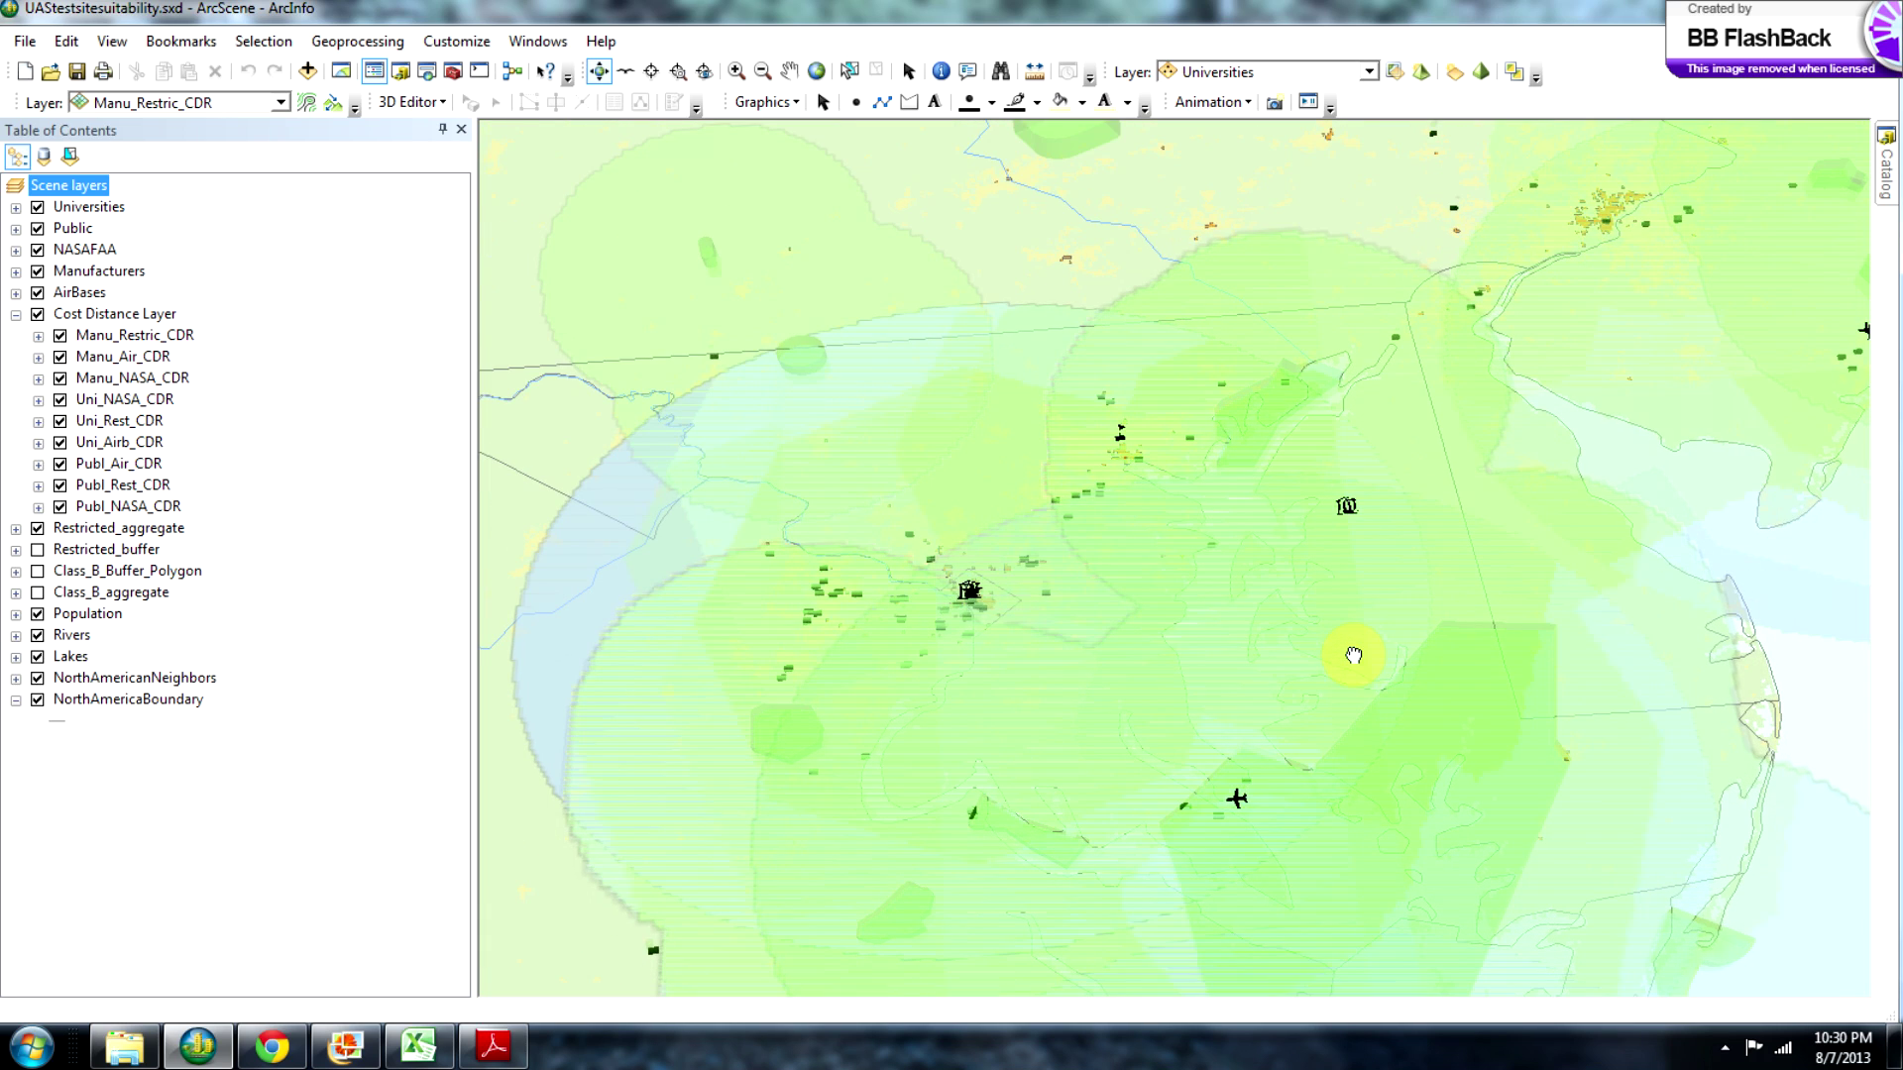
Compare the Maryland cost-distance zones at regional scale and up close around the flag and government building markers.
scroll(1157, 632, "up", 5)
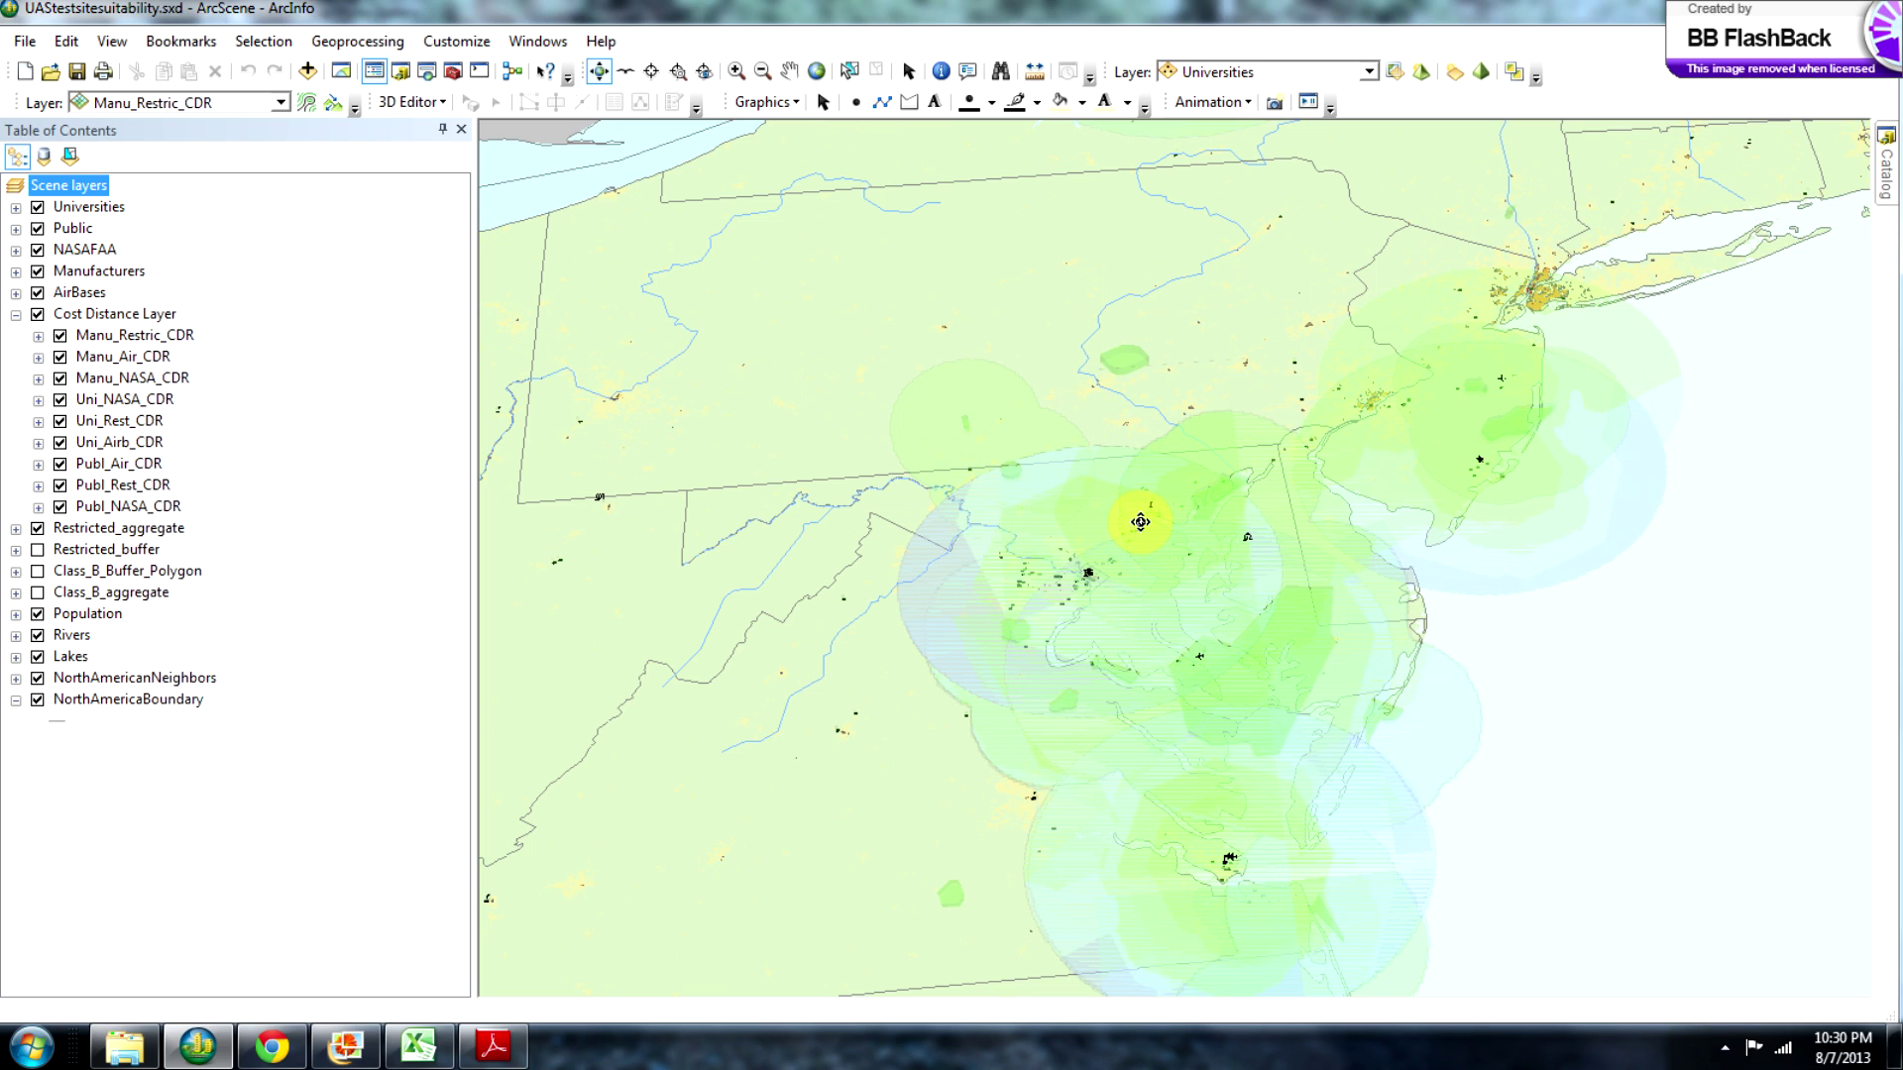
scroll(1141, 521, "up", 2)
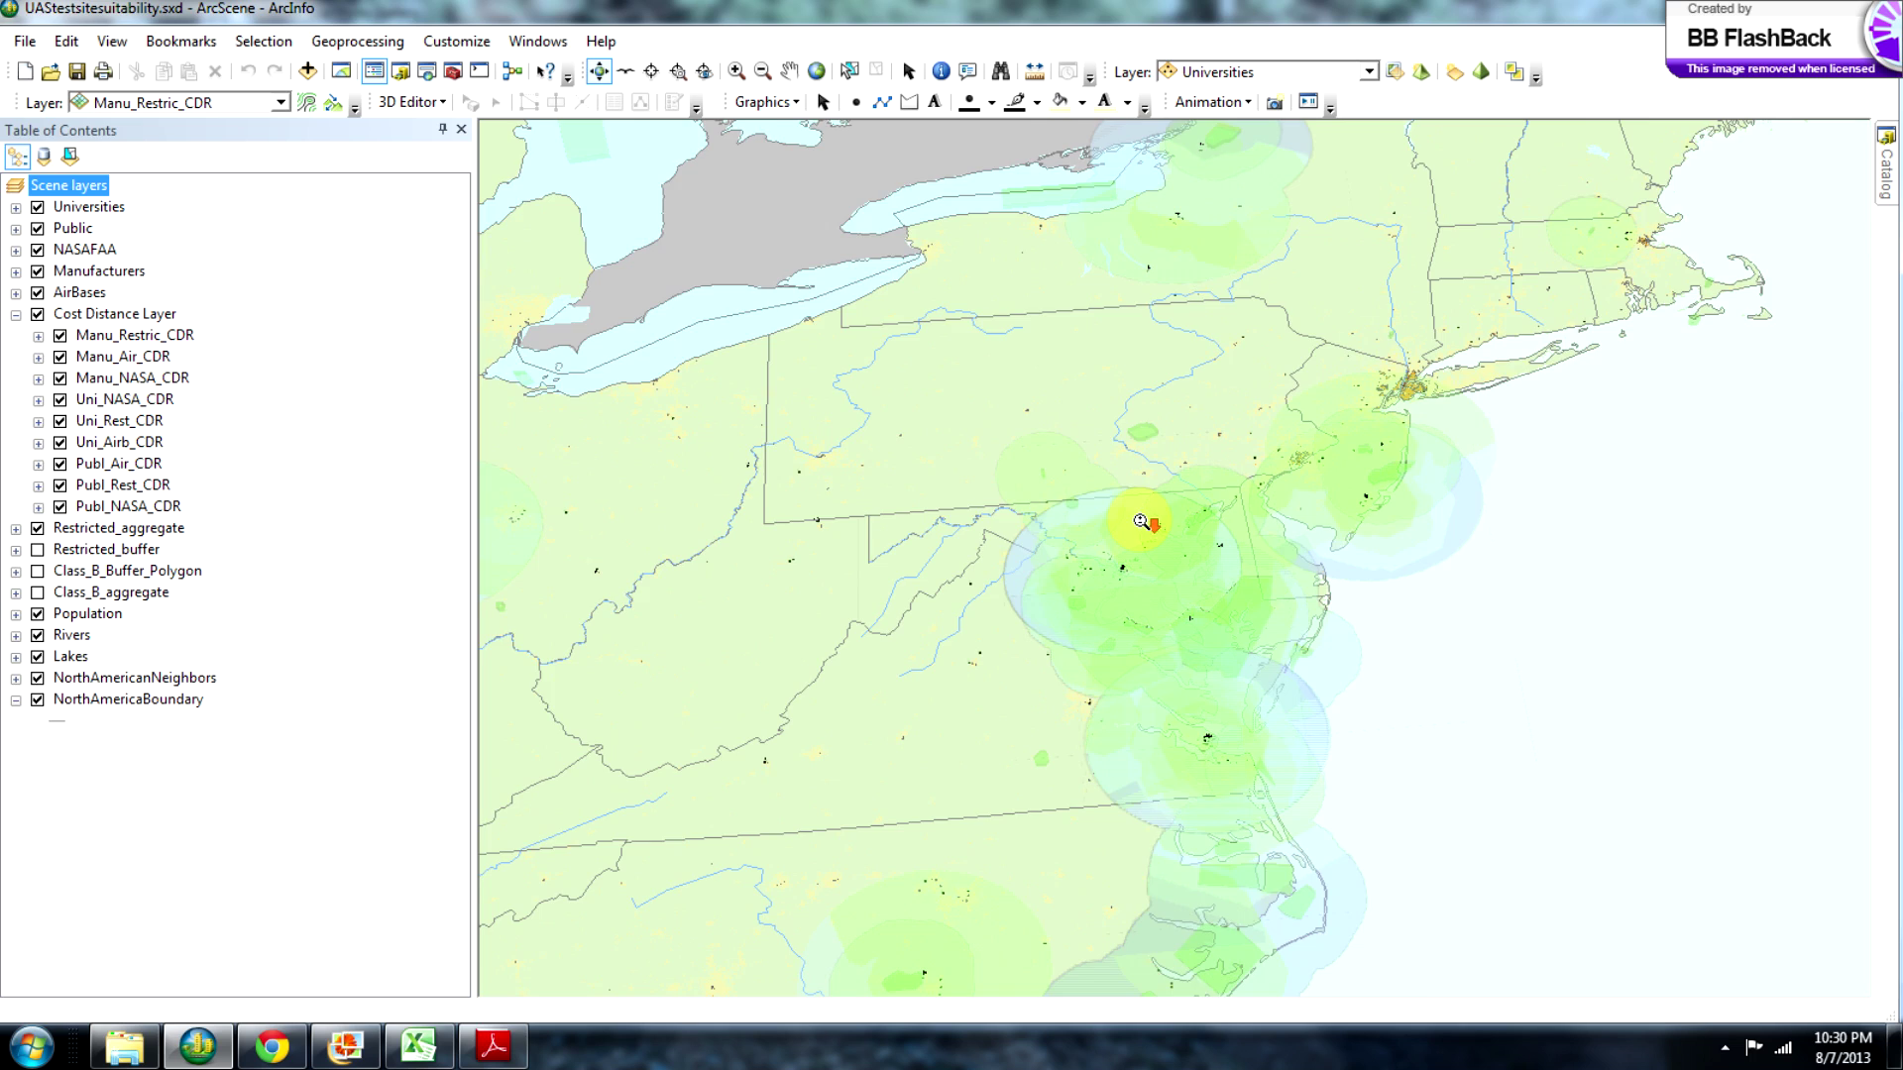
scroll(1141, 521, "down", 3)
scroll(1140, 522, "down", 5)
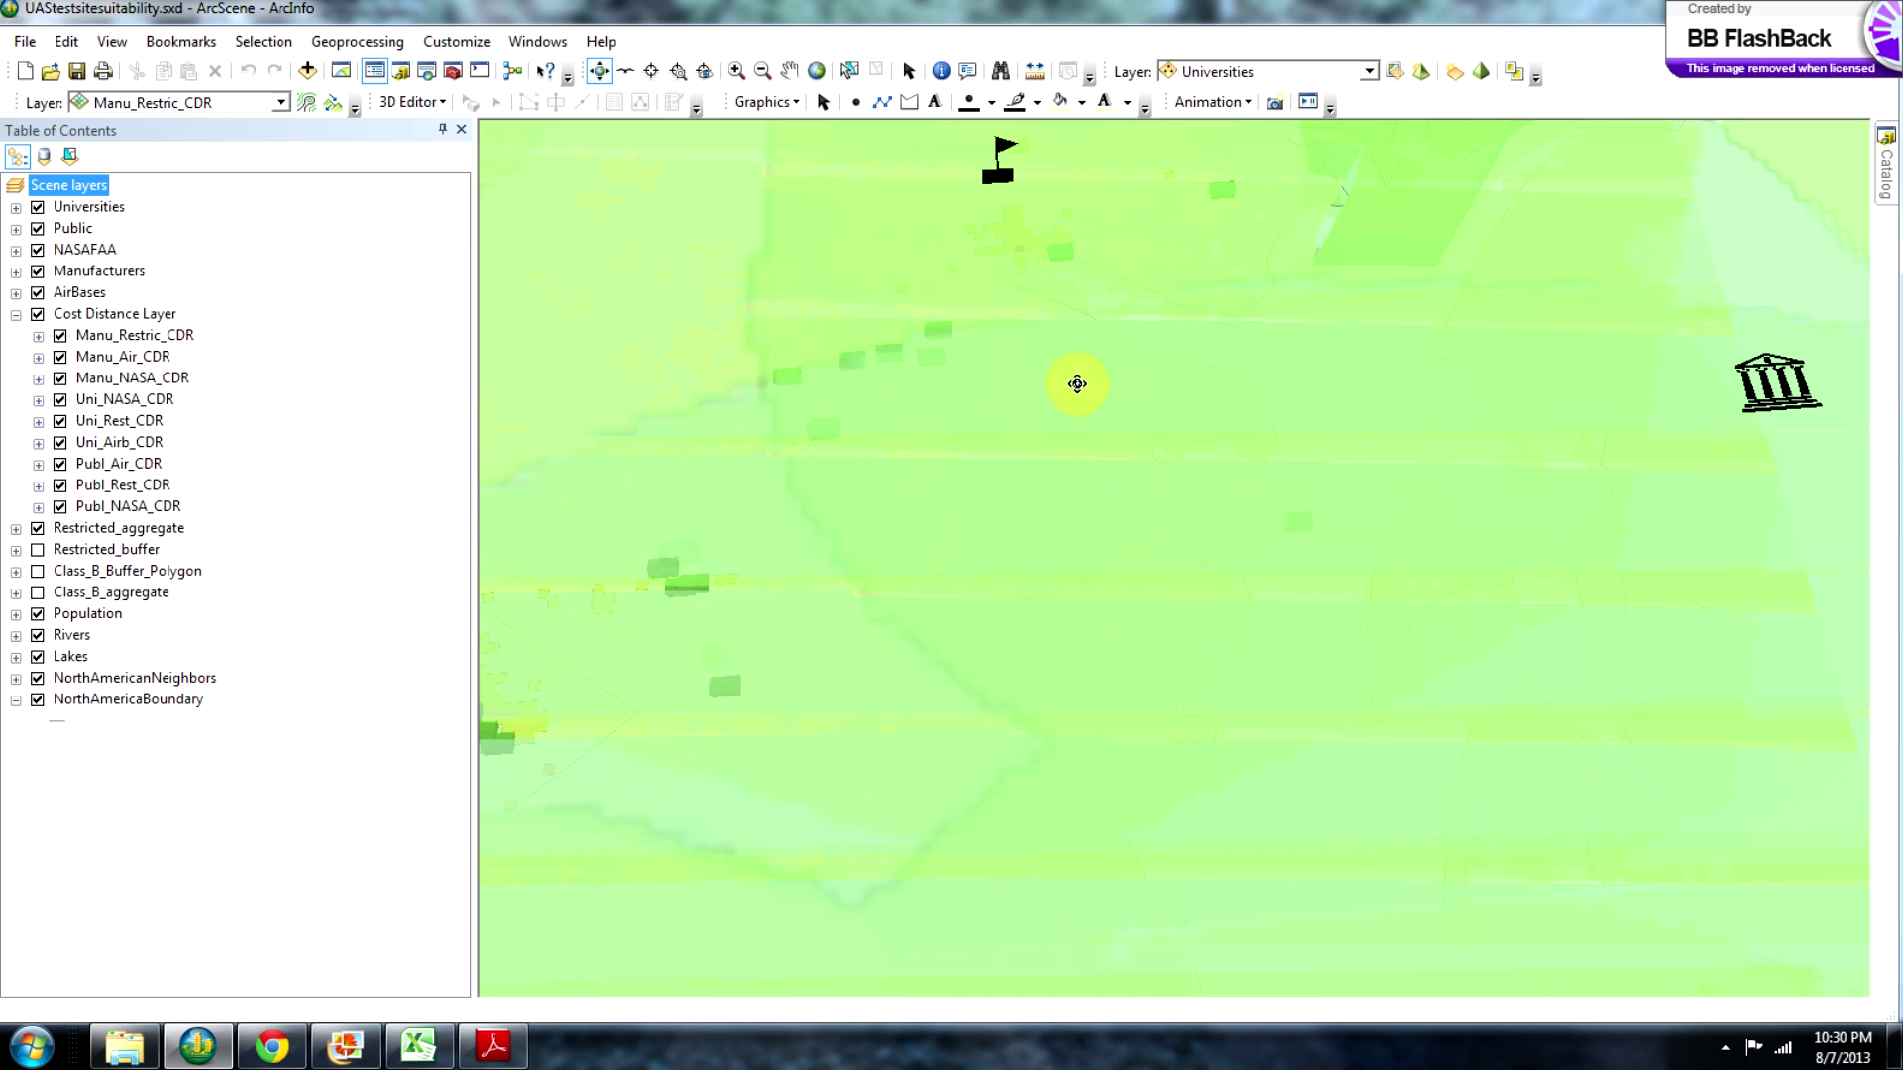
scroll(1078, 383, "up", 5)
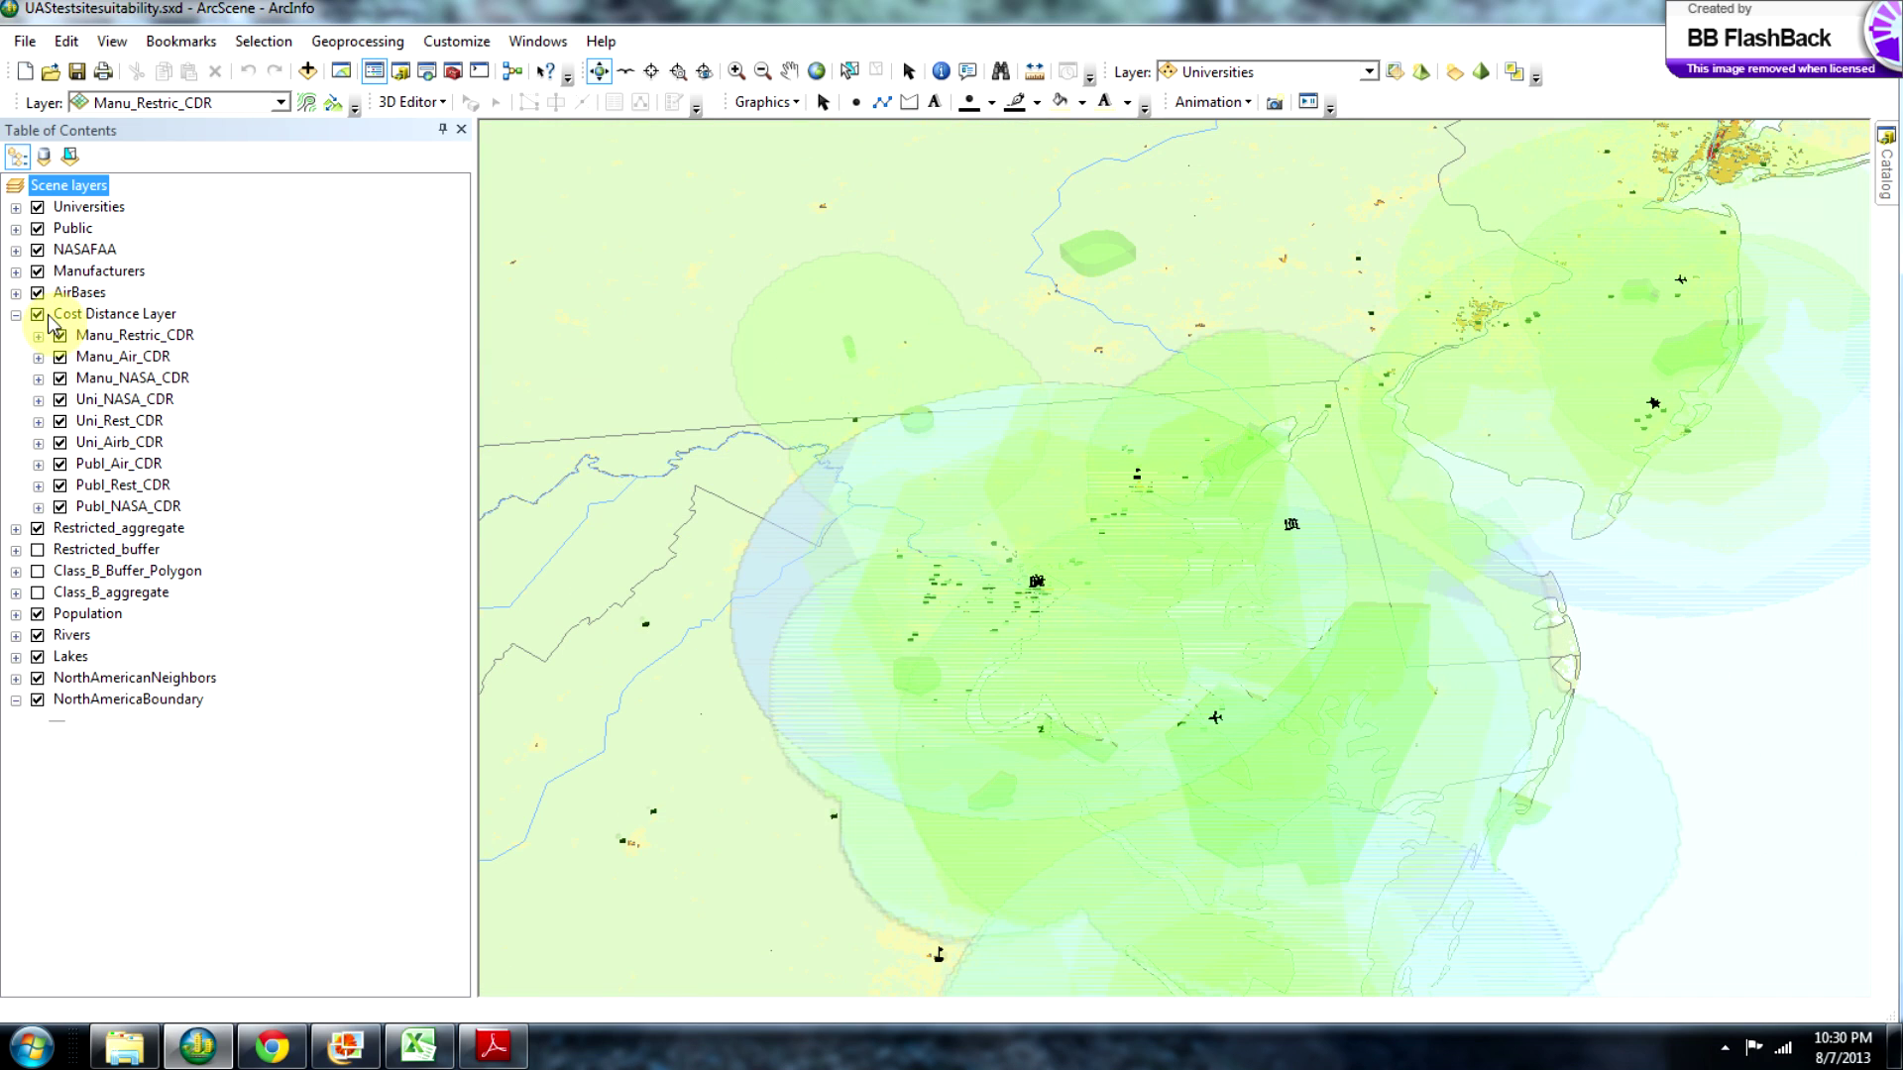
Turn on the Class_B_aggregate layer and inspect its airspace over the Washington and Baltimore area, up close and regionally.
left_click(36, 573)
left_click(38, 594)
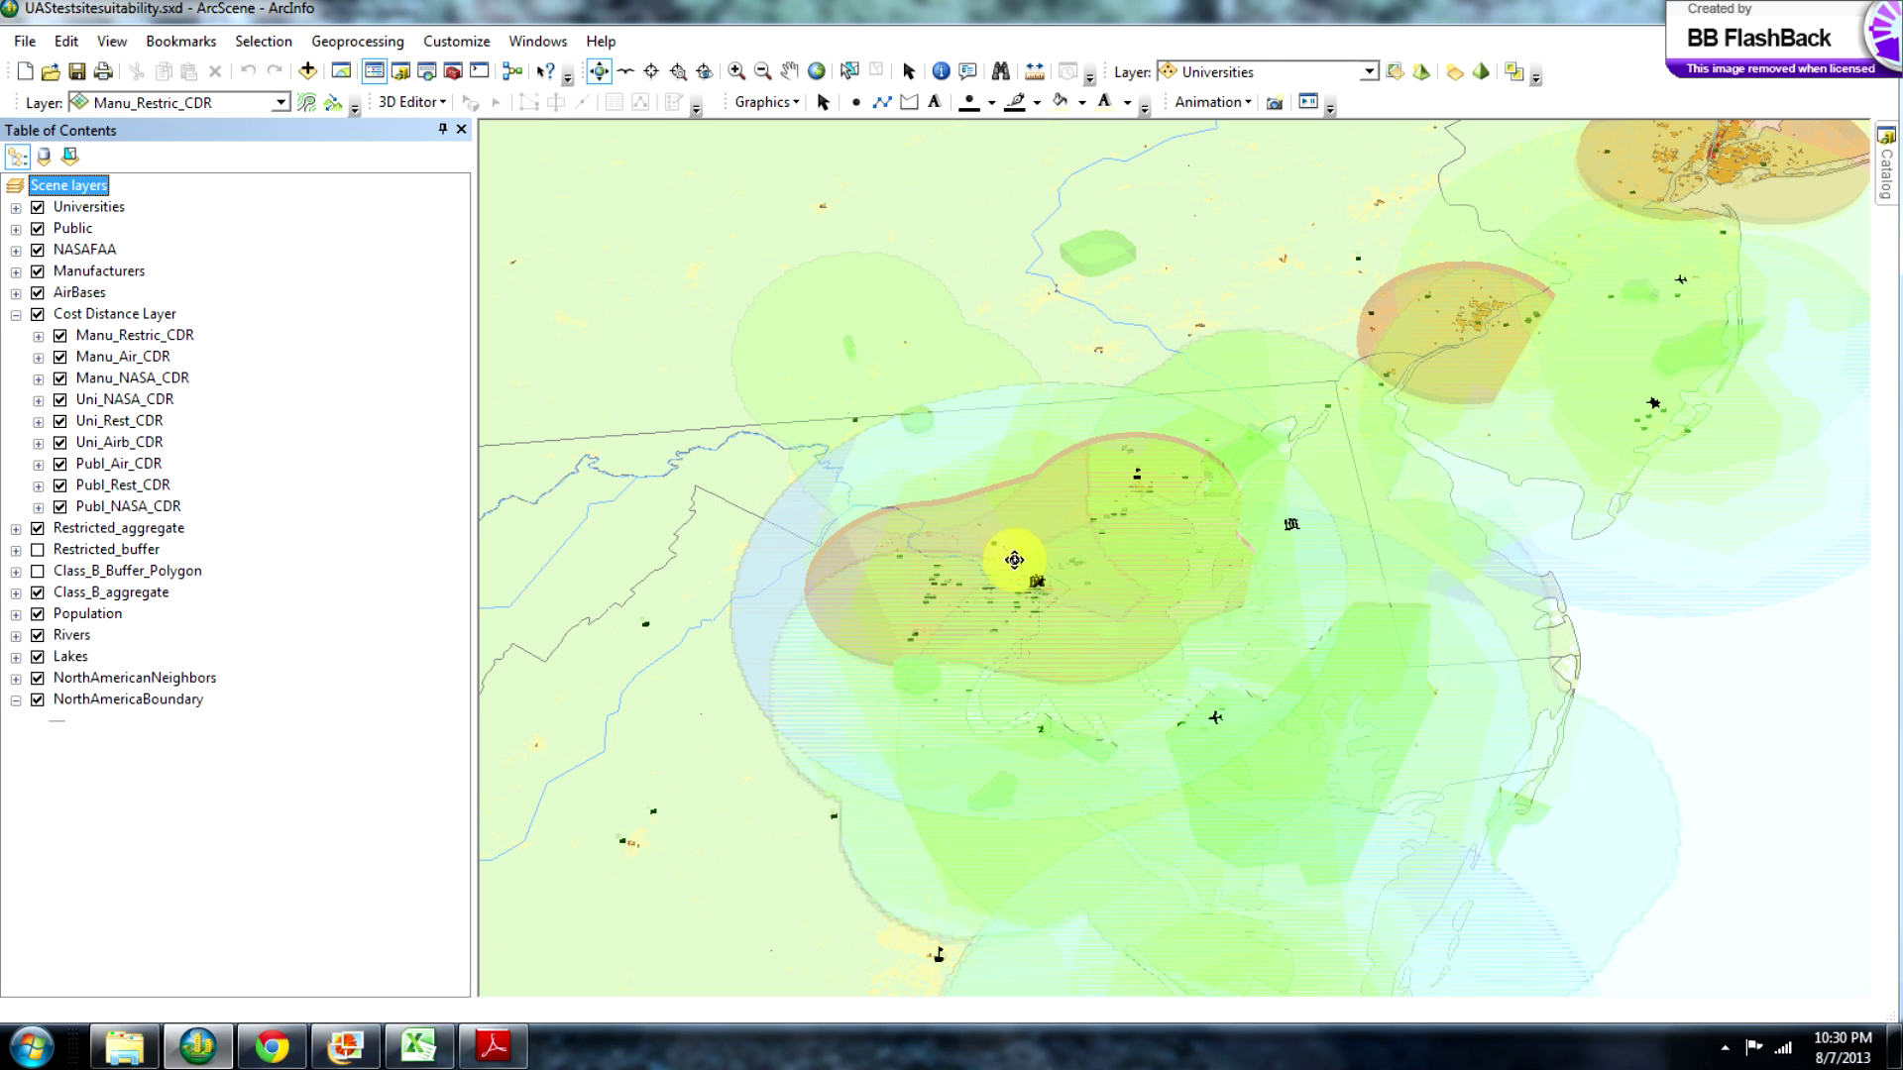
scroll(1052, 602, "up", 5)
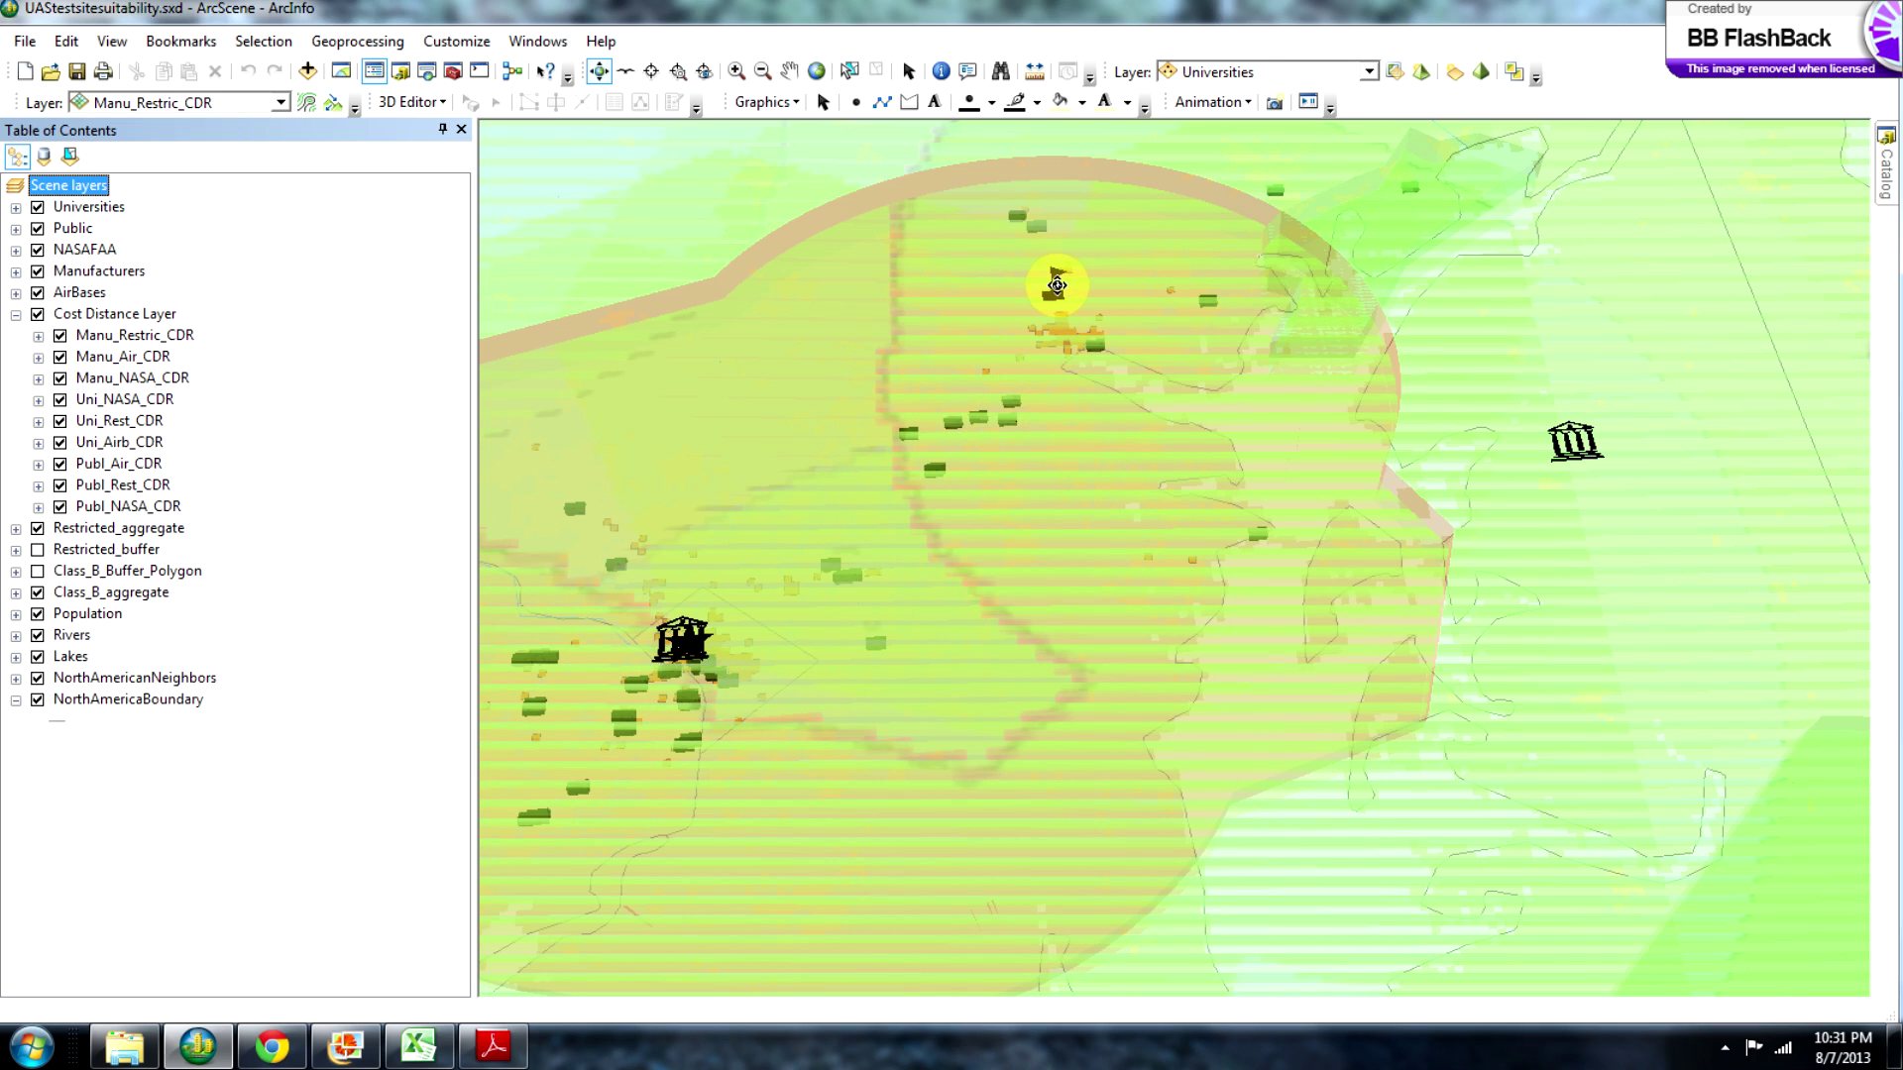
scroll(682, 639, "down", 2)
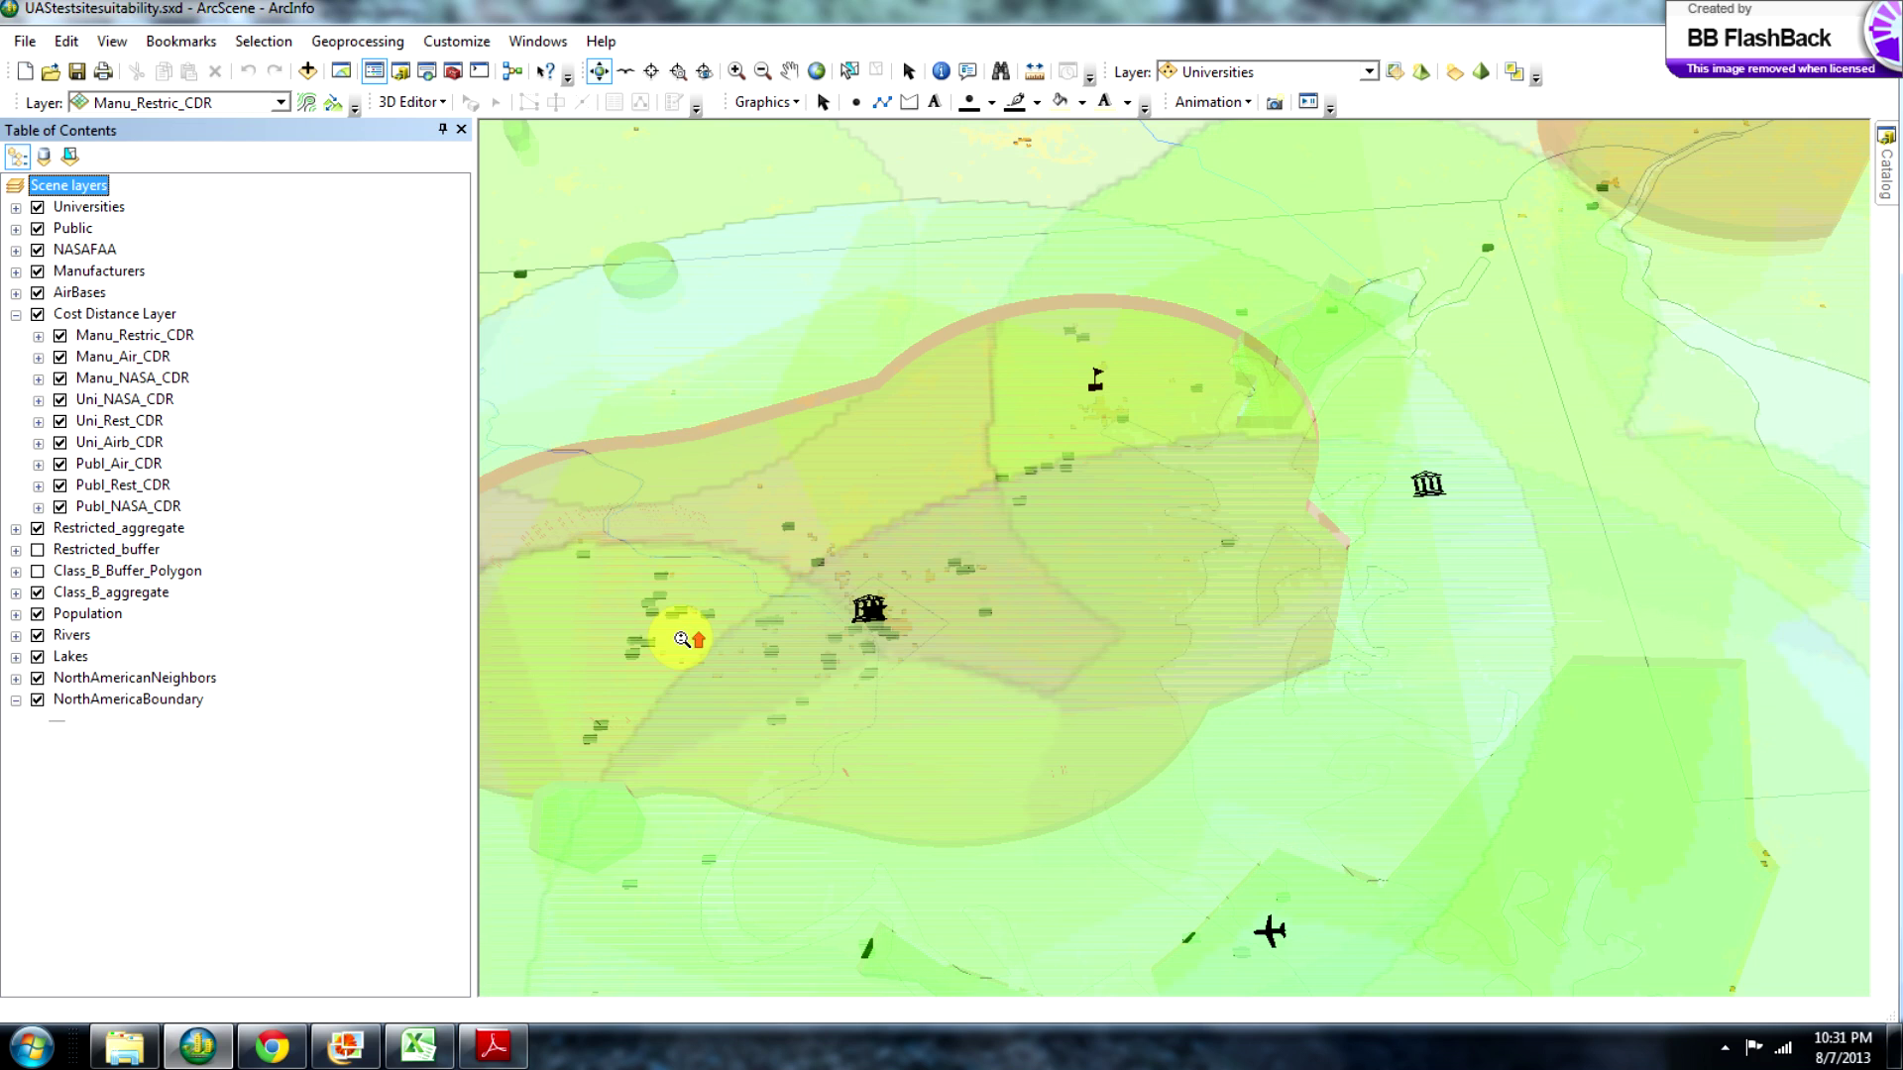
scroll(682, 640, "down", 2)
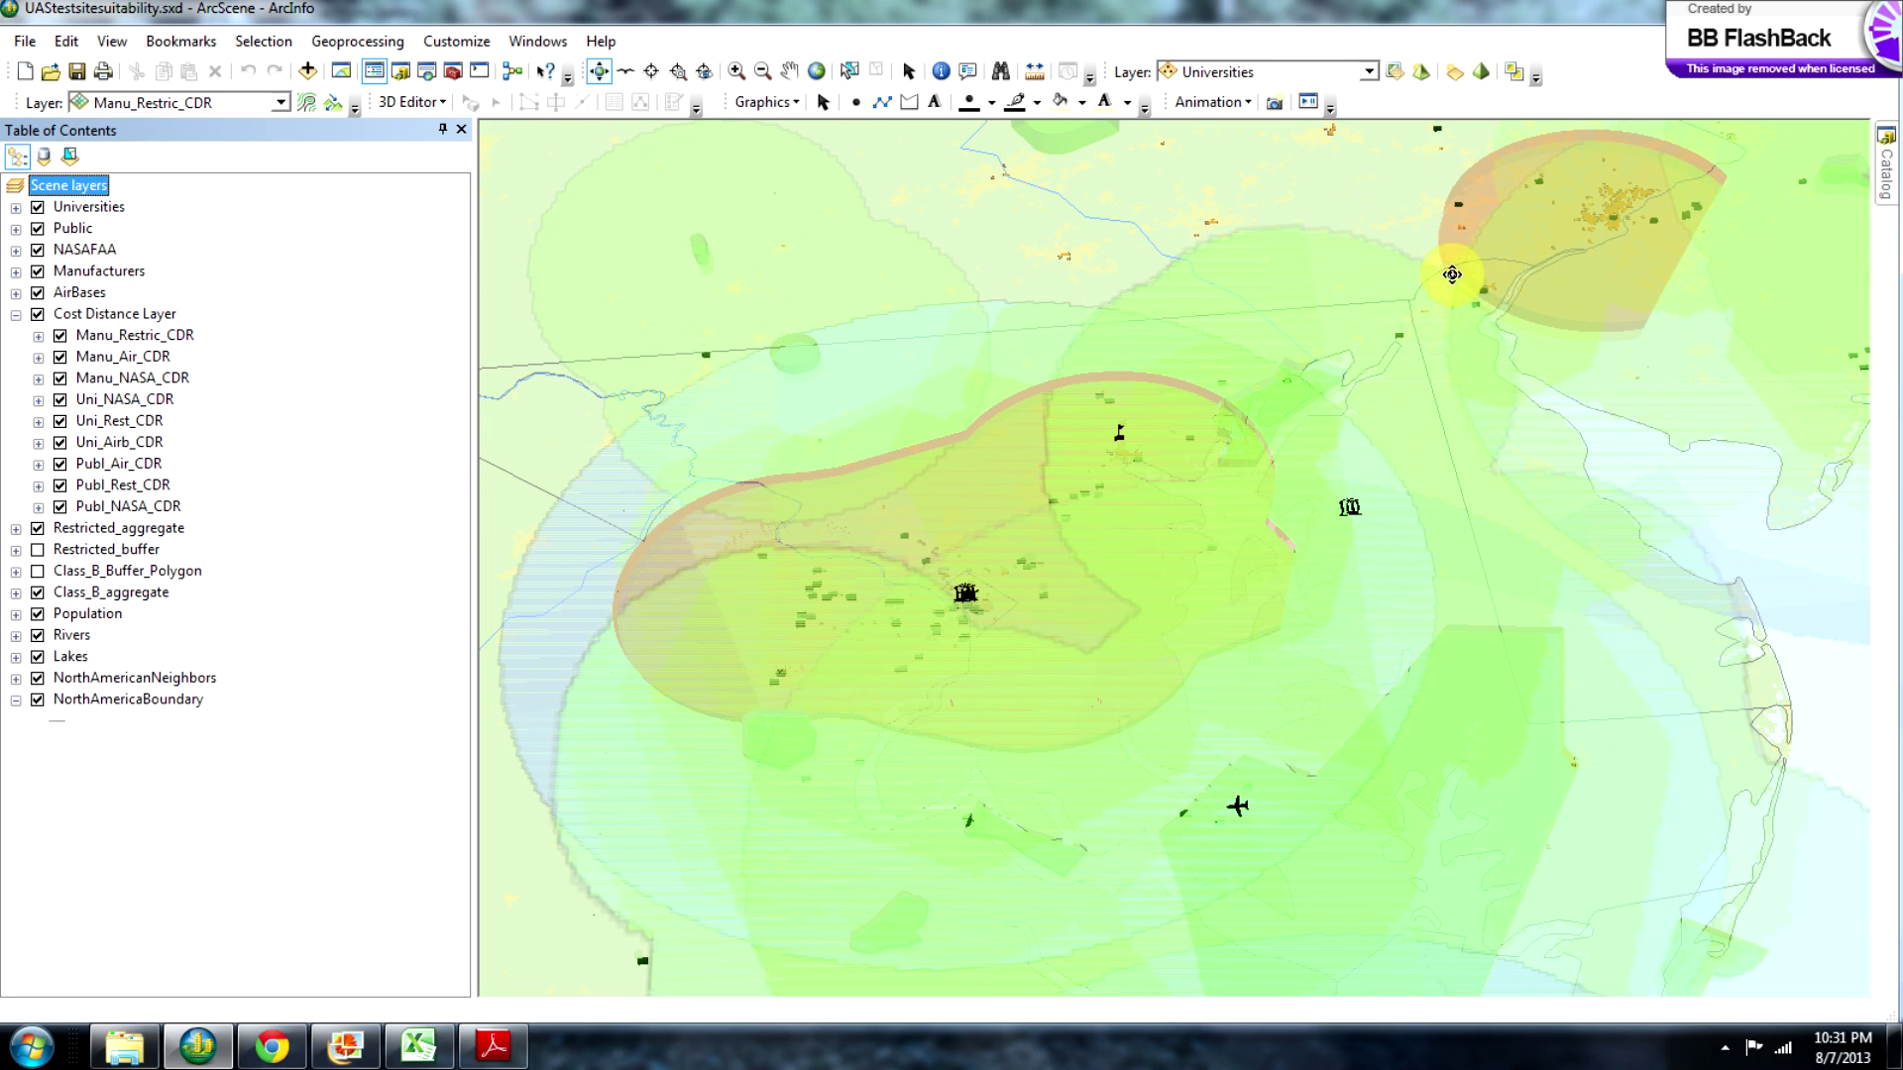
Examine the restricted airspace around the Chesapeake Bay in relation to the neighbouring Class B airspace from different angles.
left_click_drag(1561, 379, 1398, 349)
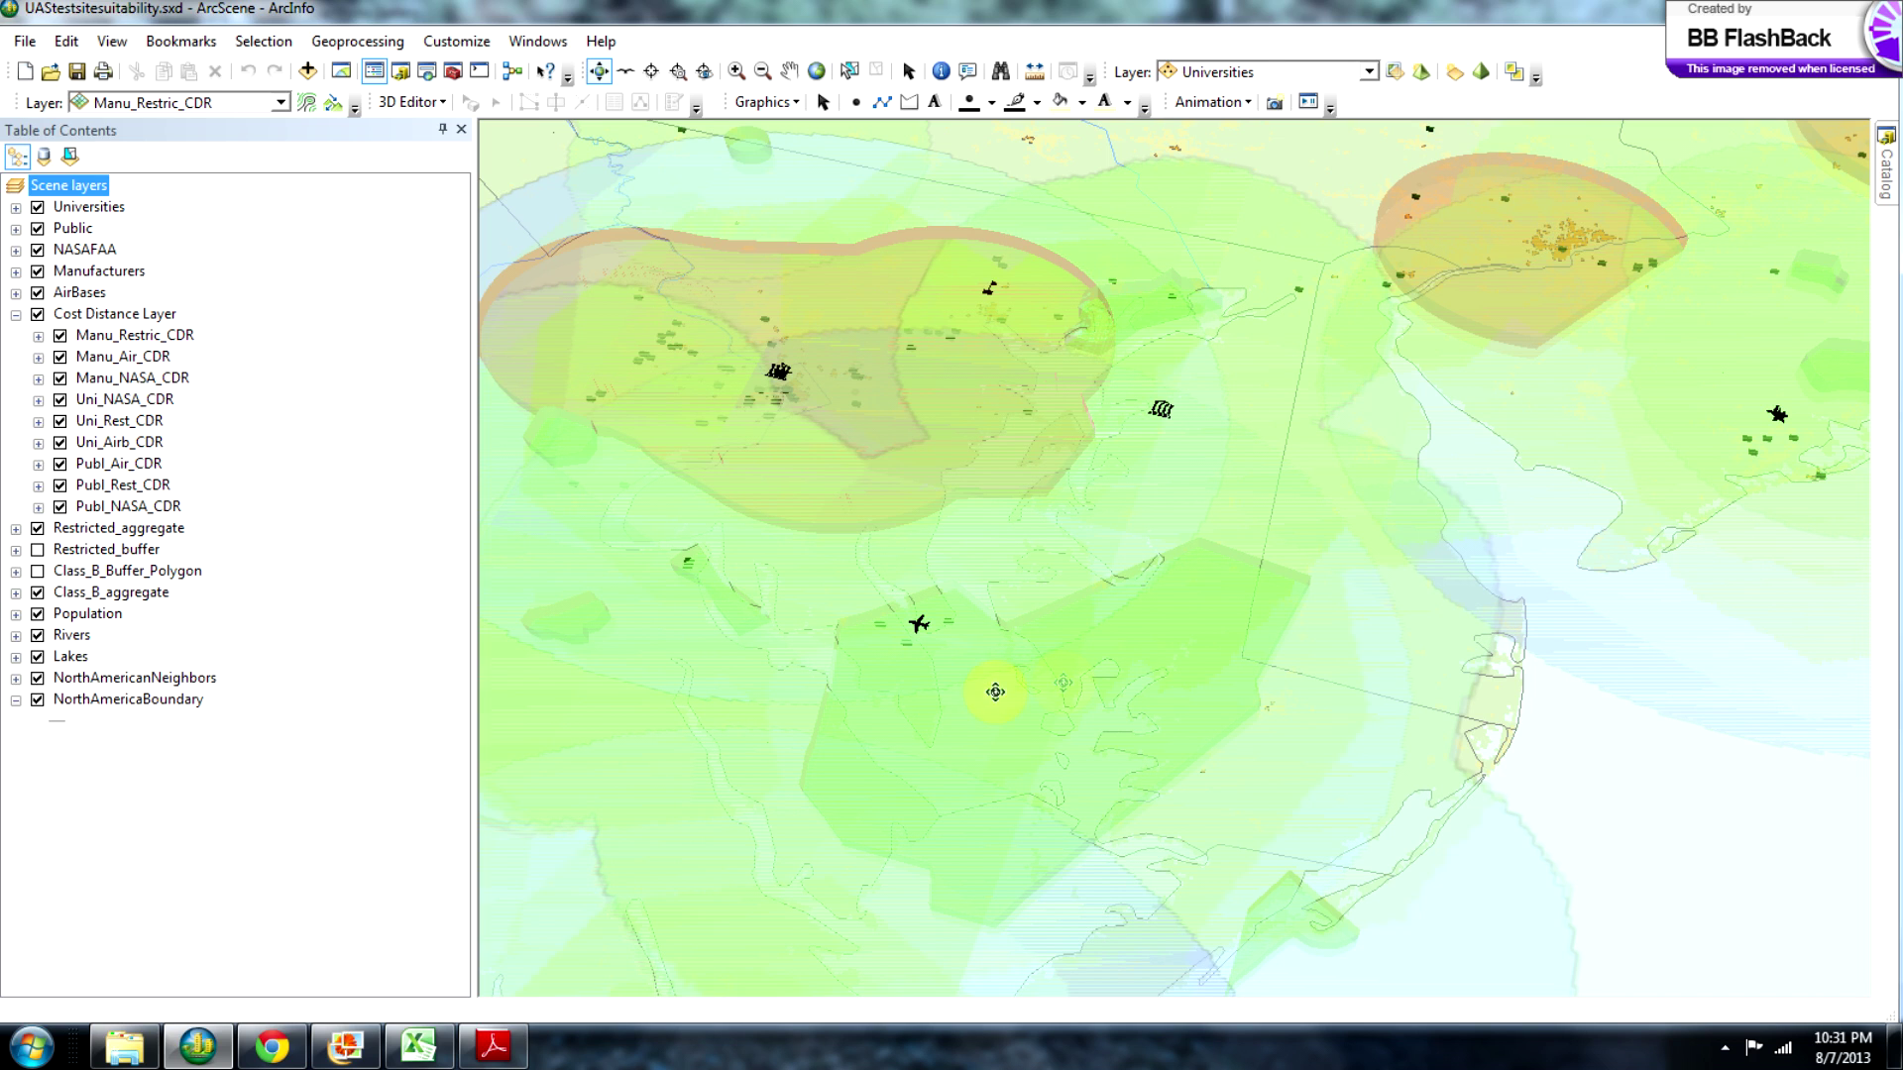
scroll(1293, 582, "up", 3)
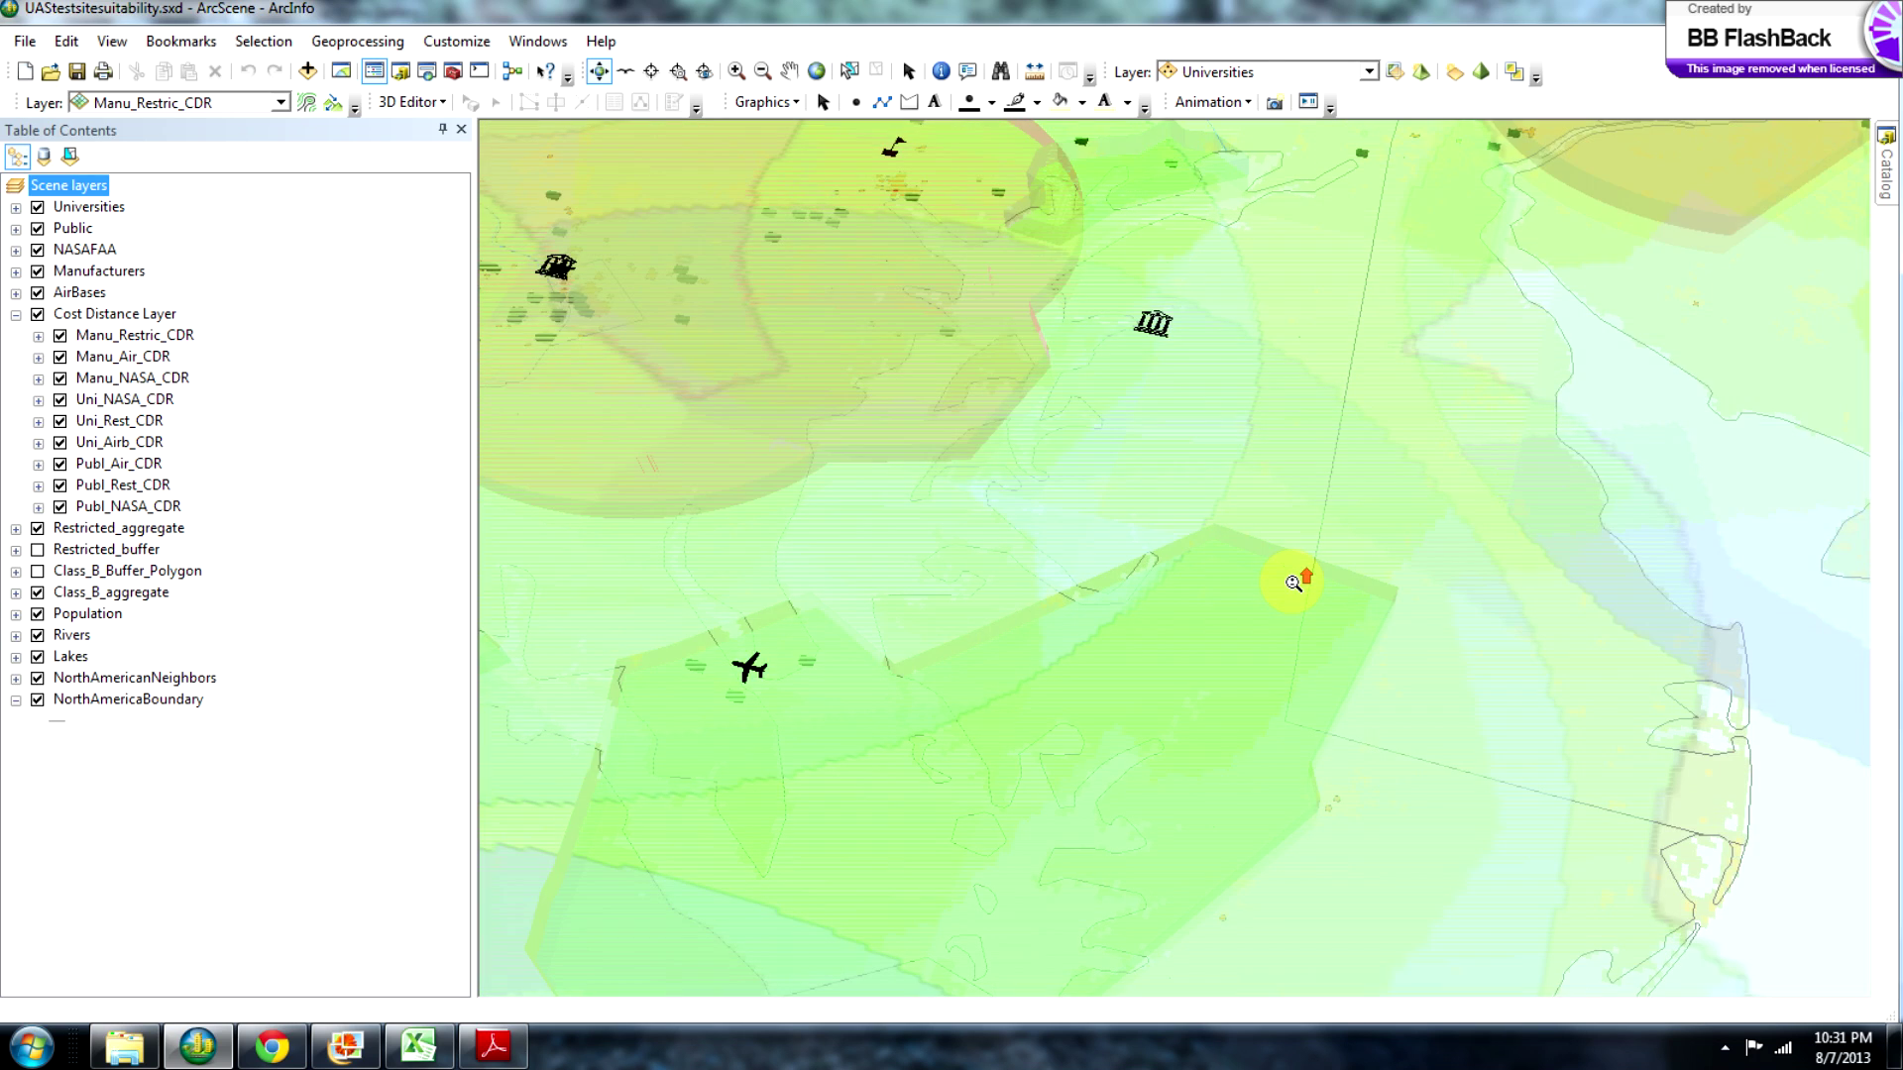
scroll(1293, 583, "down", 3)
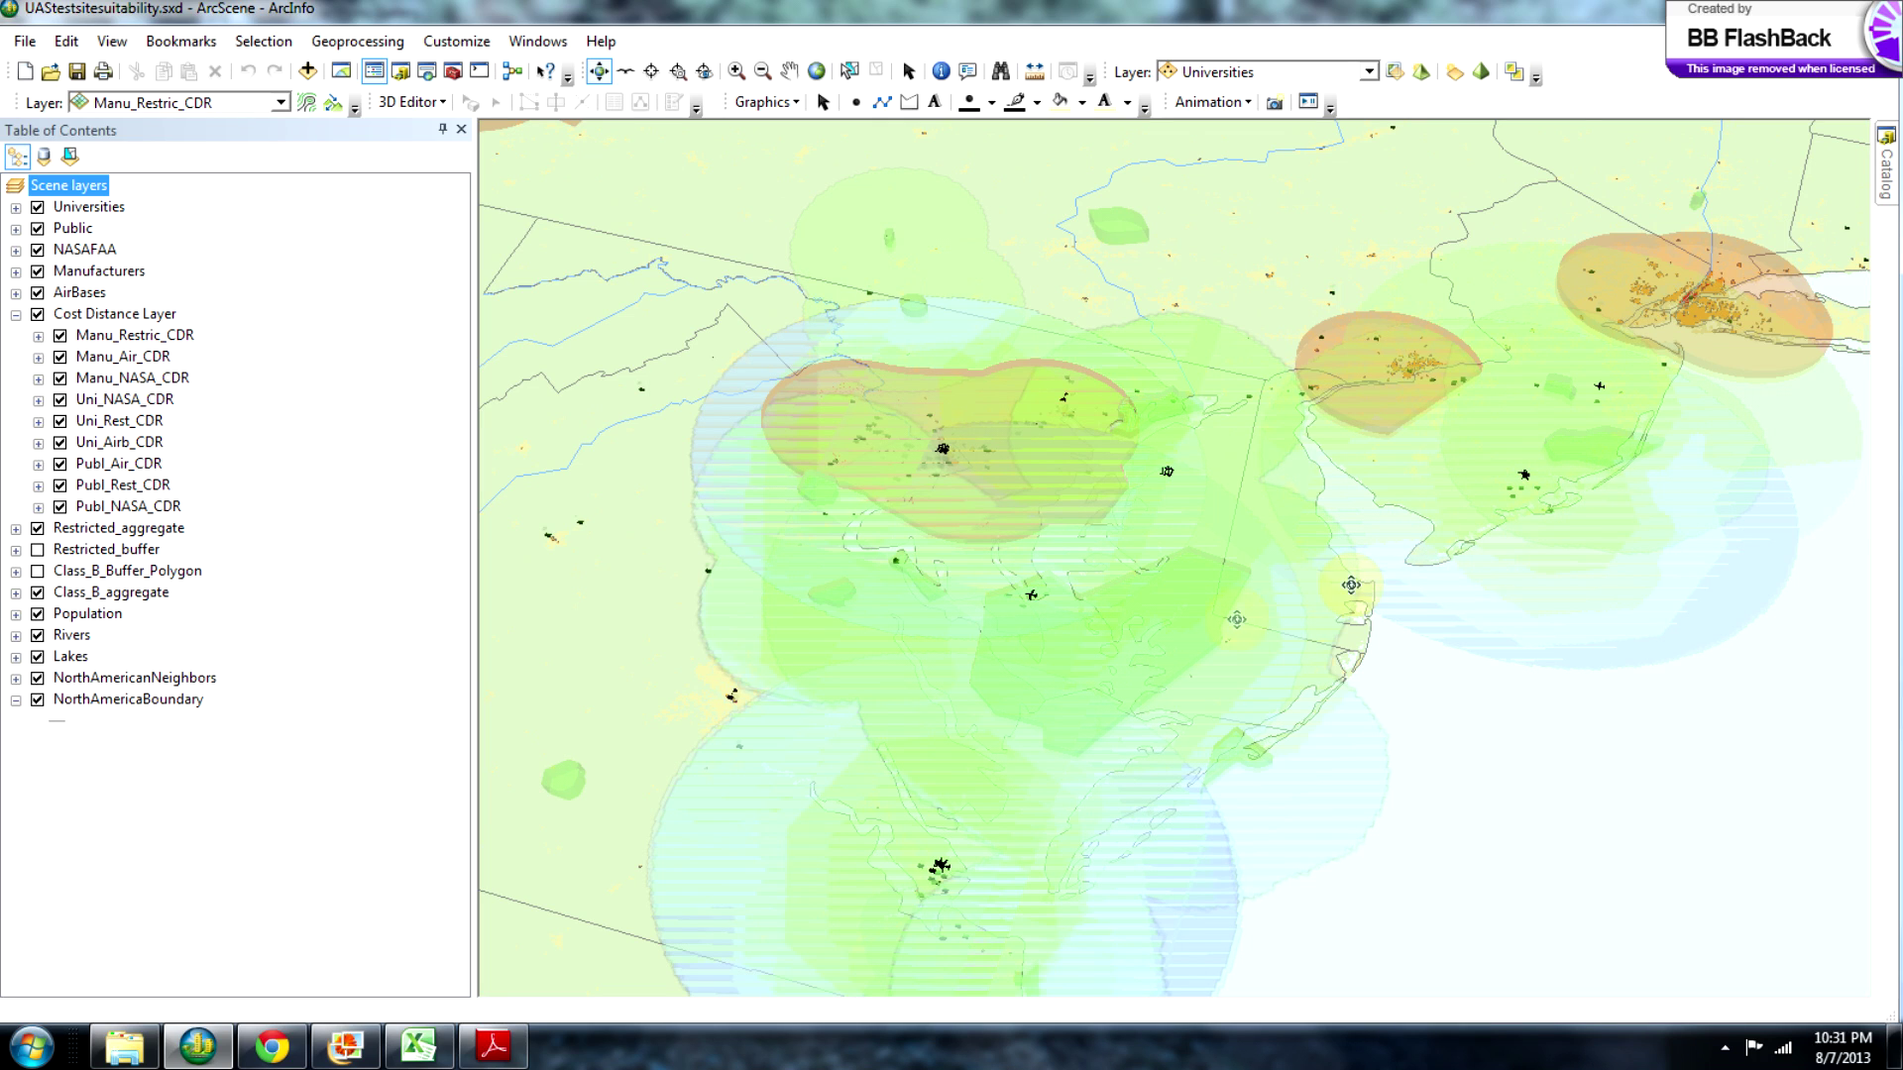
left_click_drag(1048, 667, 1239, 686)
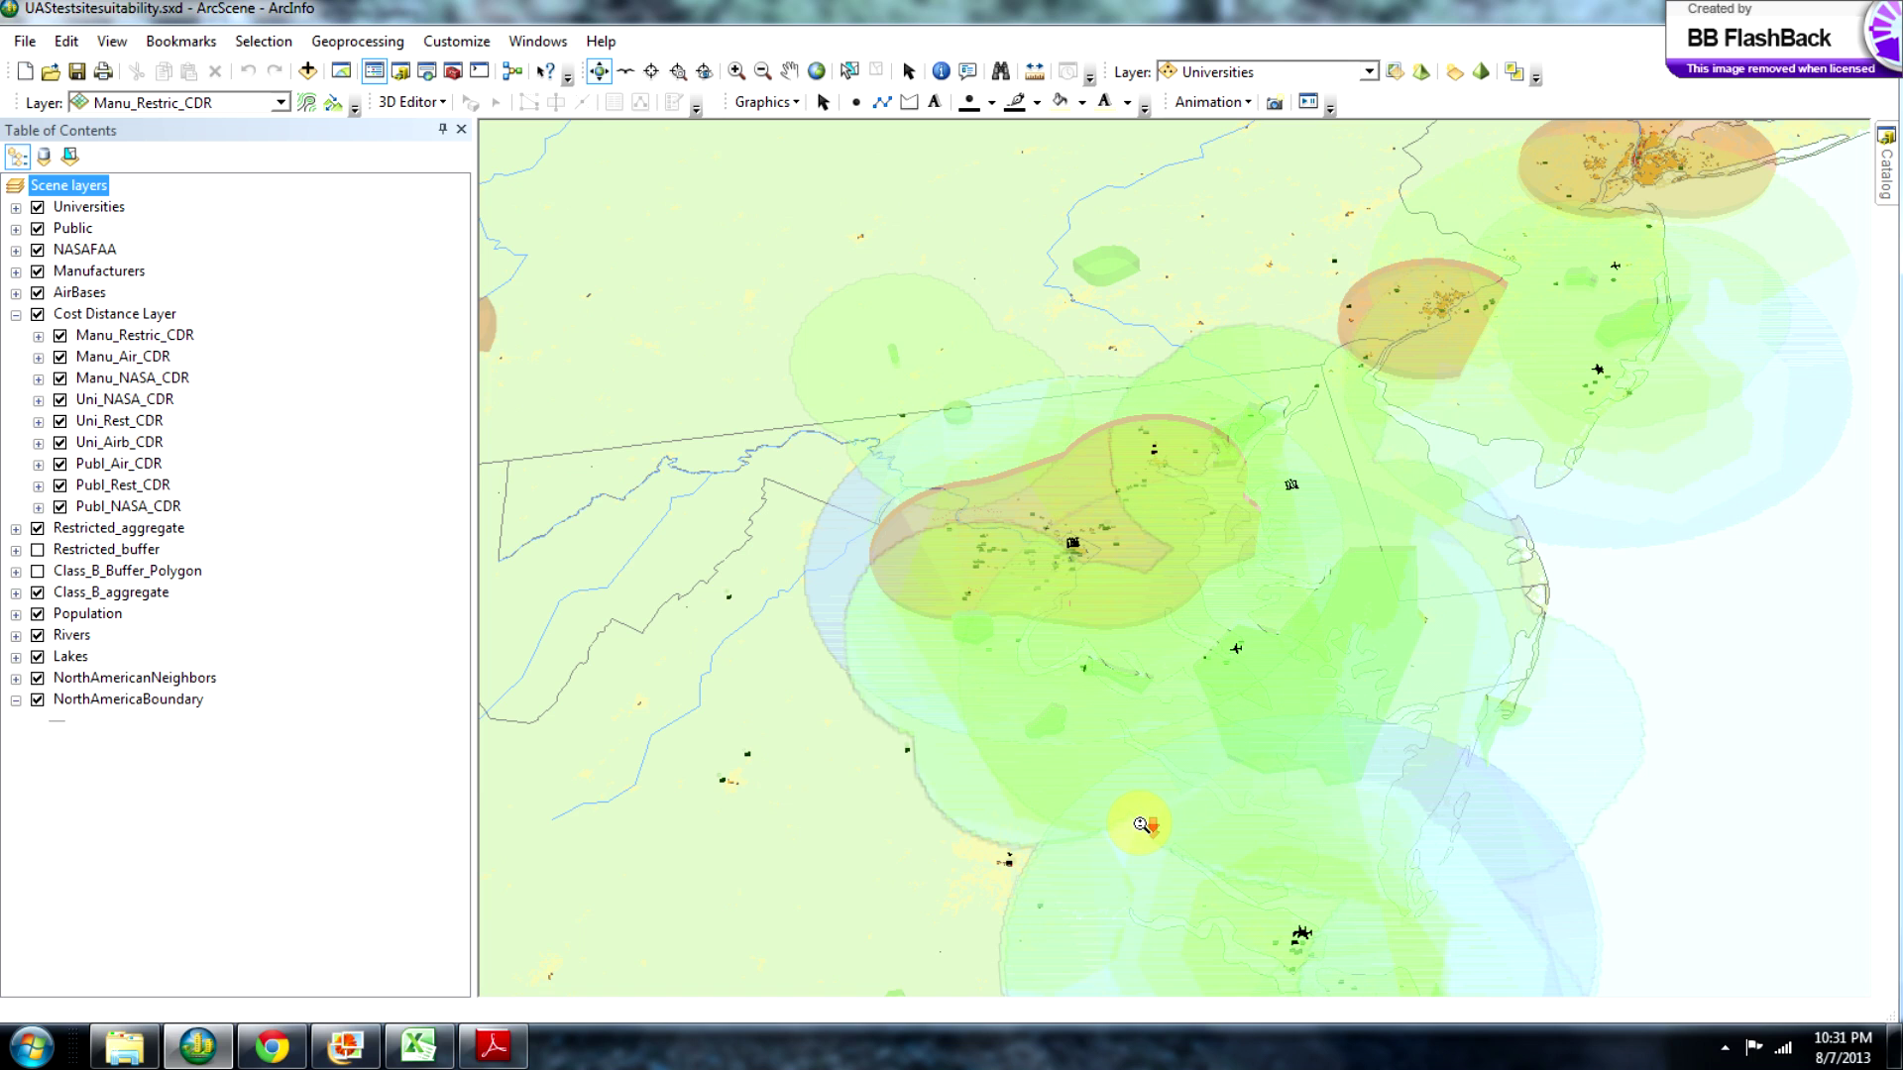
scroll(1142, 824, "up", 3)
Survey the Class B airspace and cost-distance zones from the Carolinas through Georgia and Florida to the Gulf Coast.
scroll(1144, 824, "down", 6)
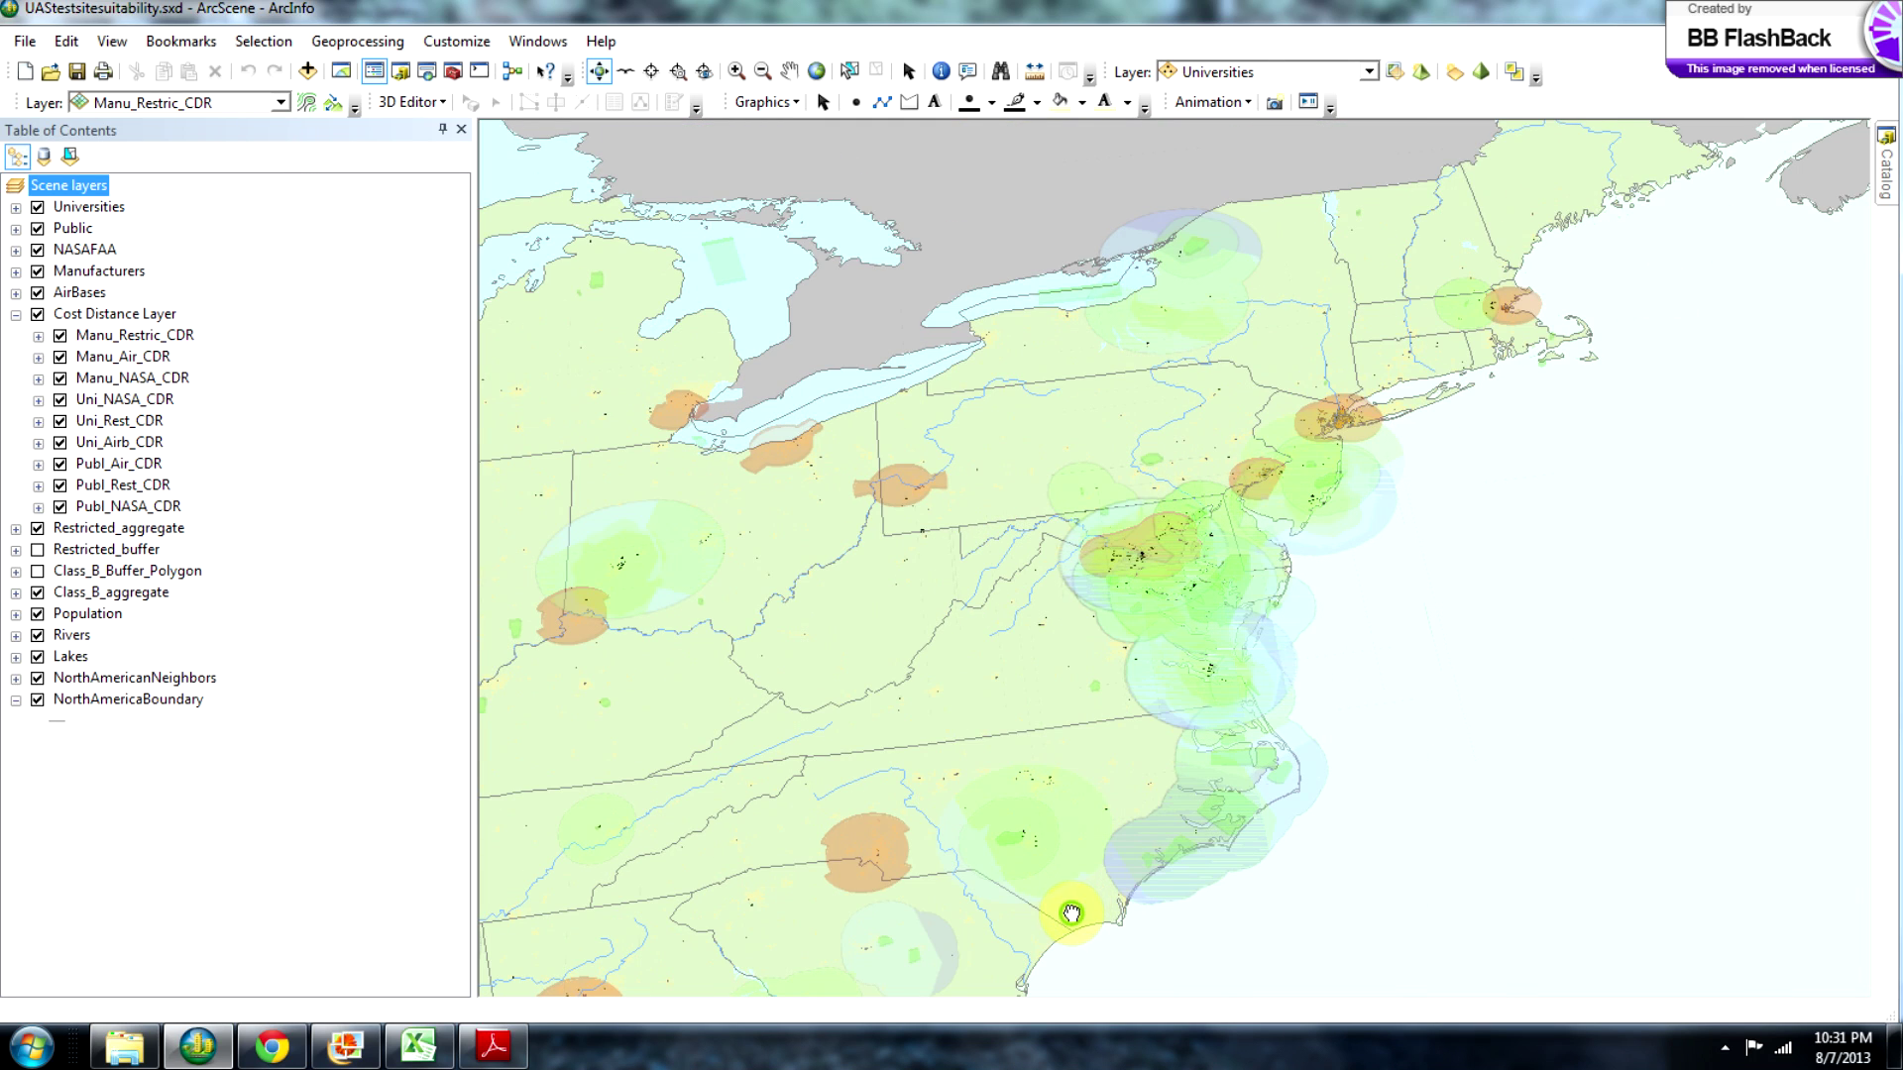
left_click_drag(1094, 828, 1235, 416)
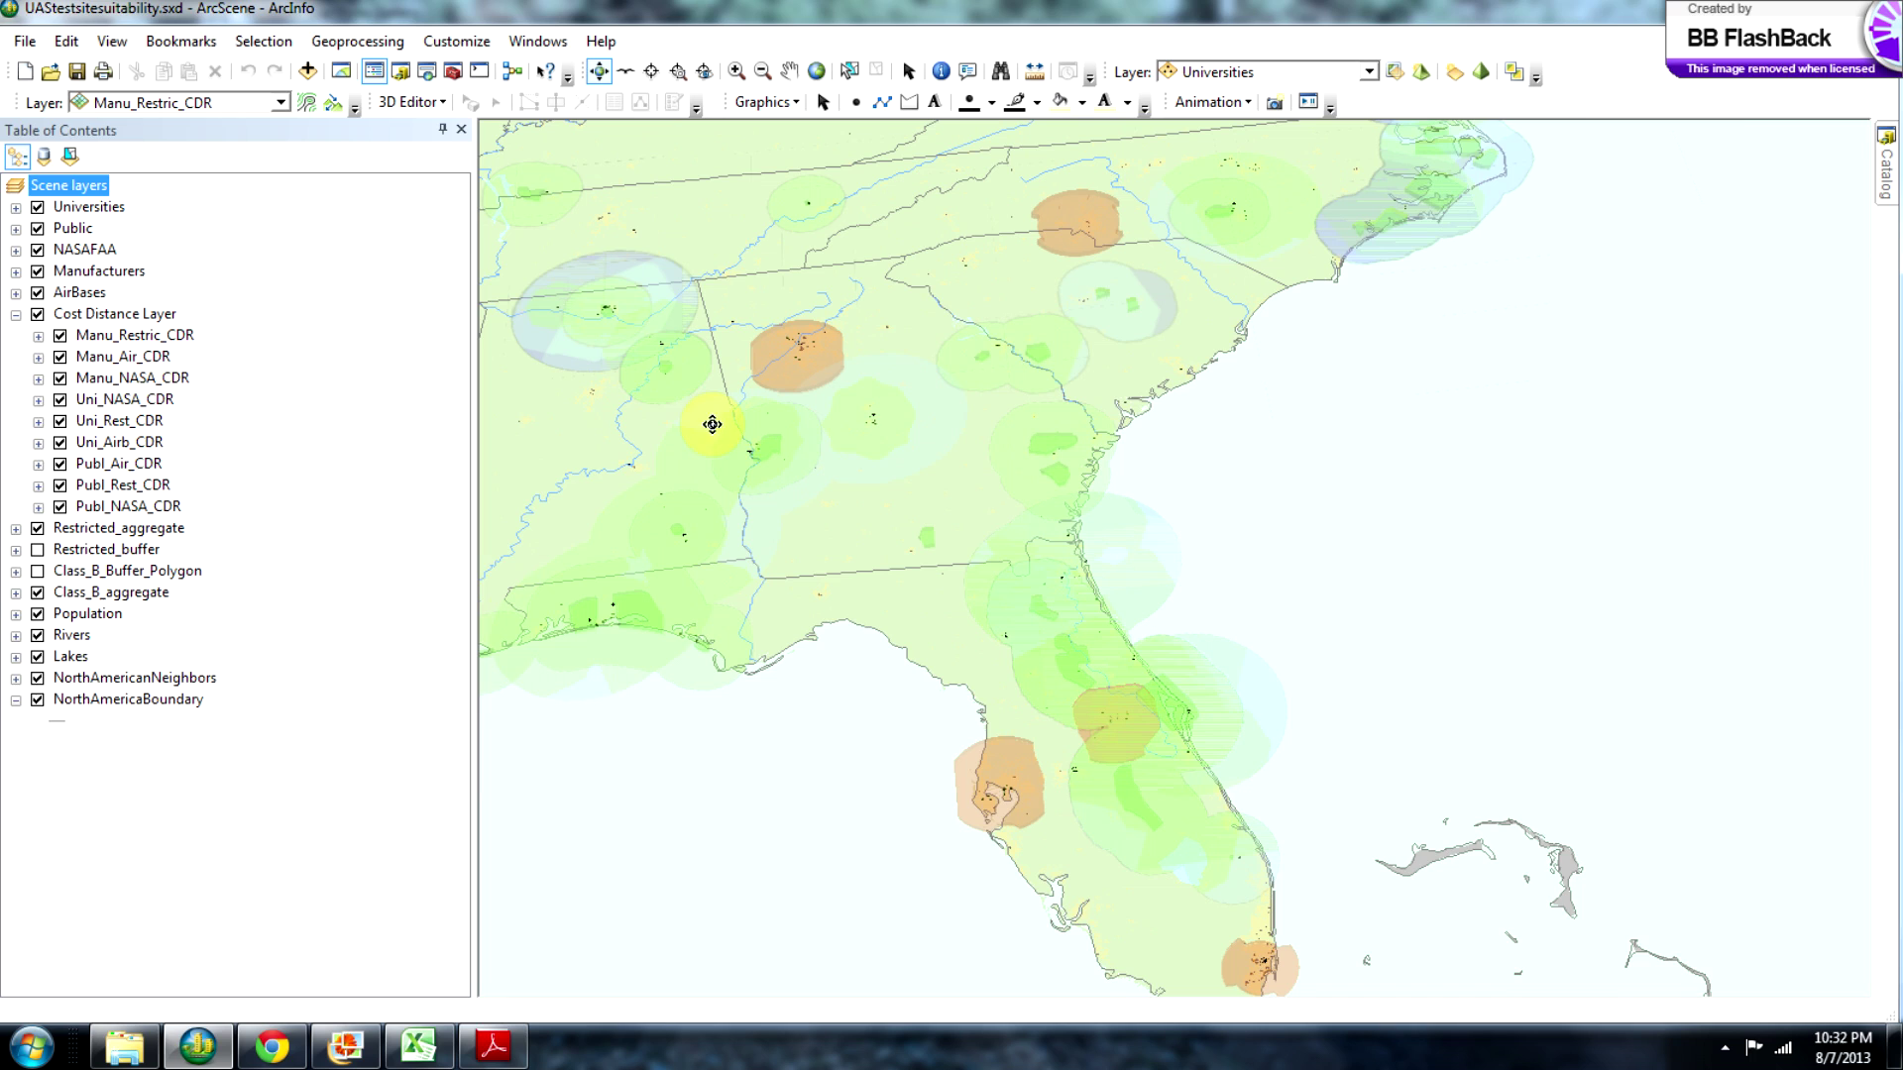
left_click_drag(645, 386, 778, 382)
middle_click_drag(793, 382, 823, 383)
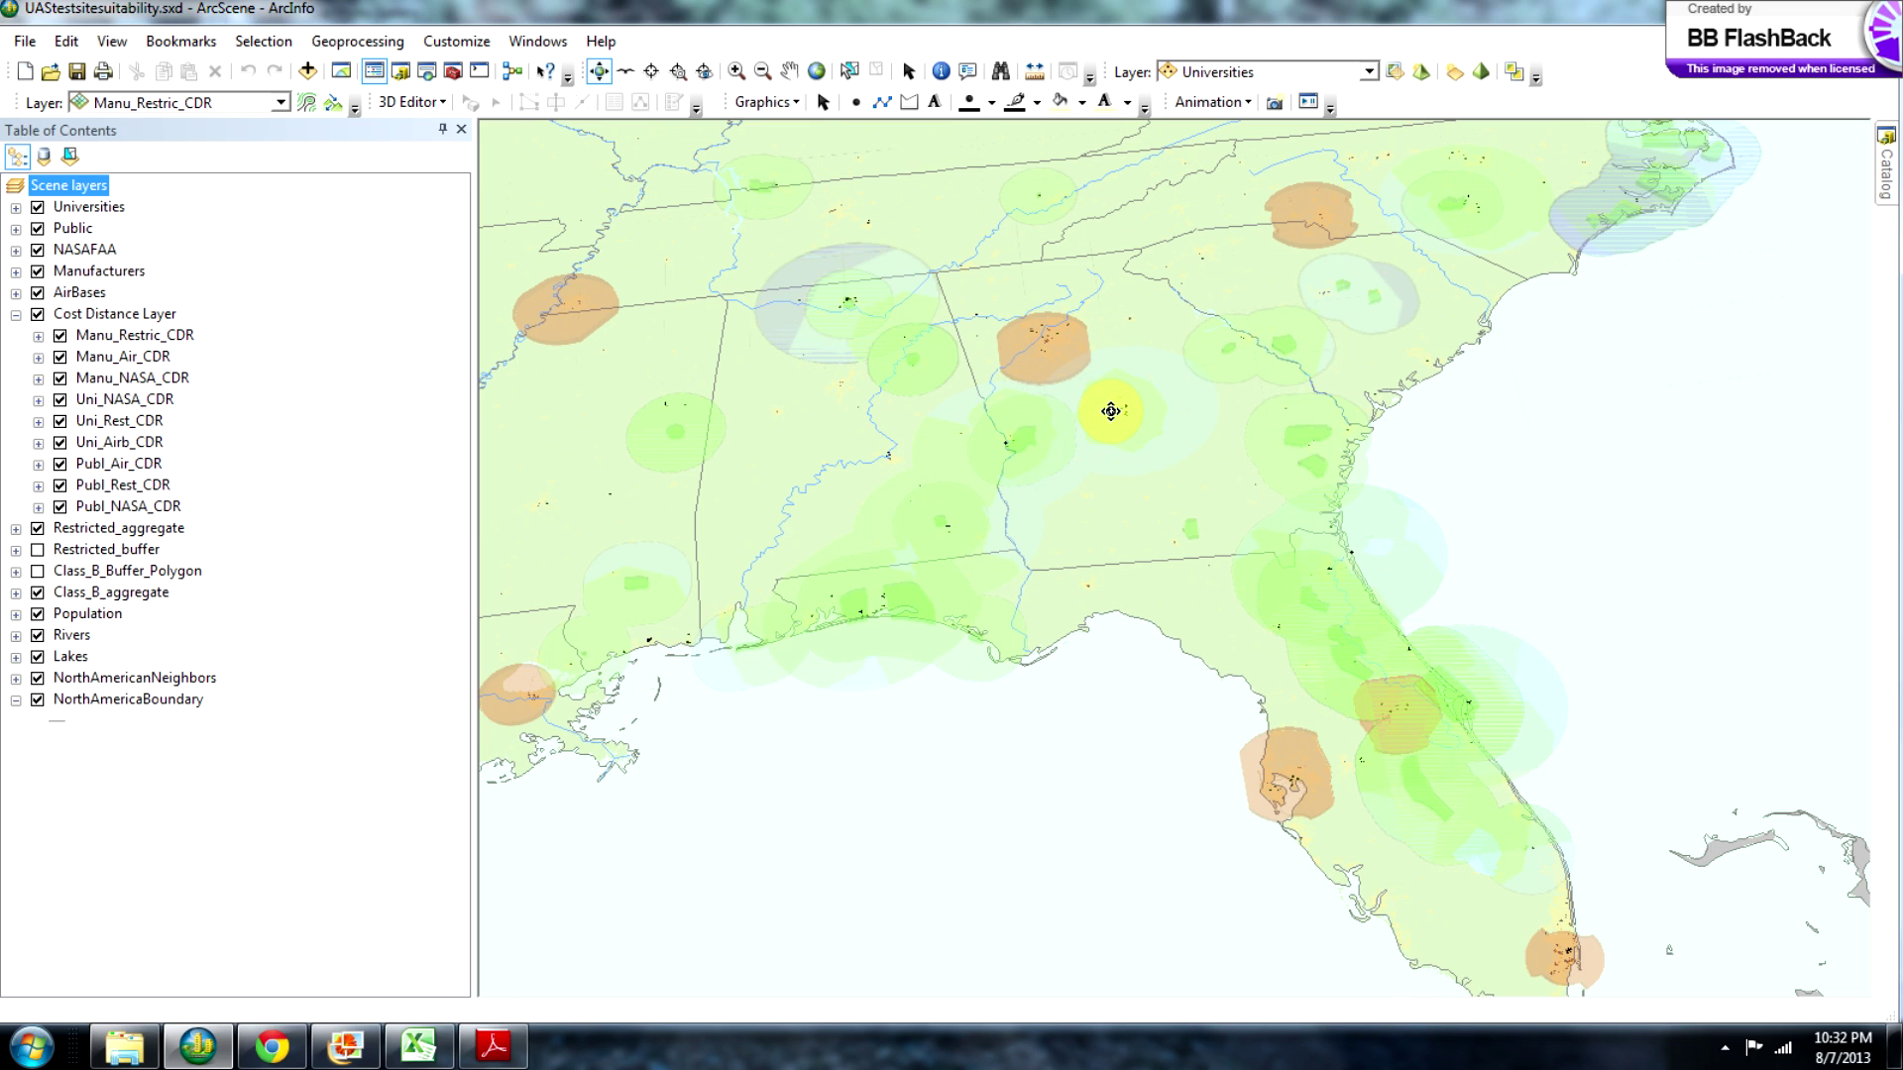
middle_click_drag(1040, 380, 1403, 377)
Survey the cost-distance zones and Class B airspace from eastern North Dakota across the Great Lakes and Ohio.
middle_click_drag(922, 284, 972, 752)
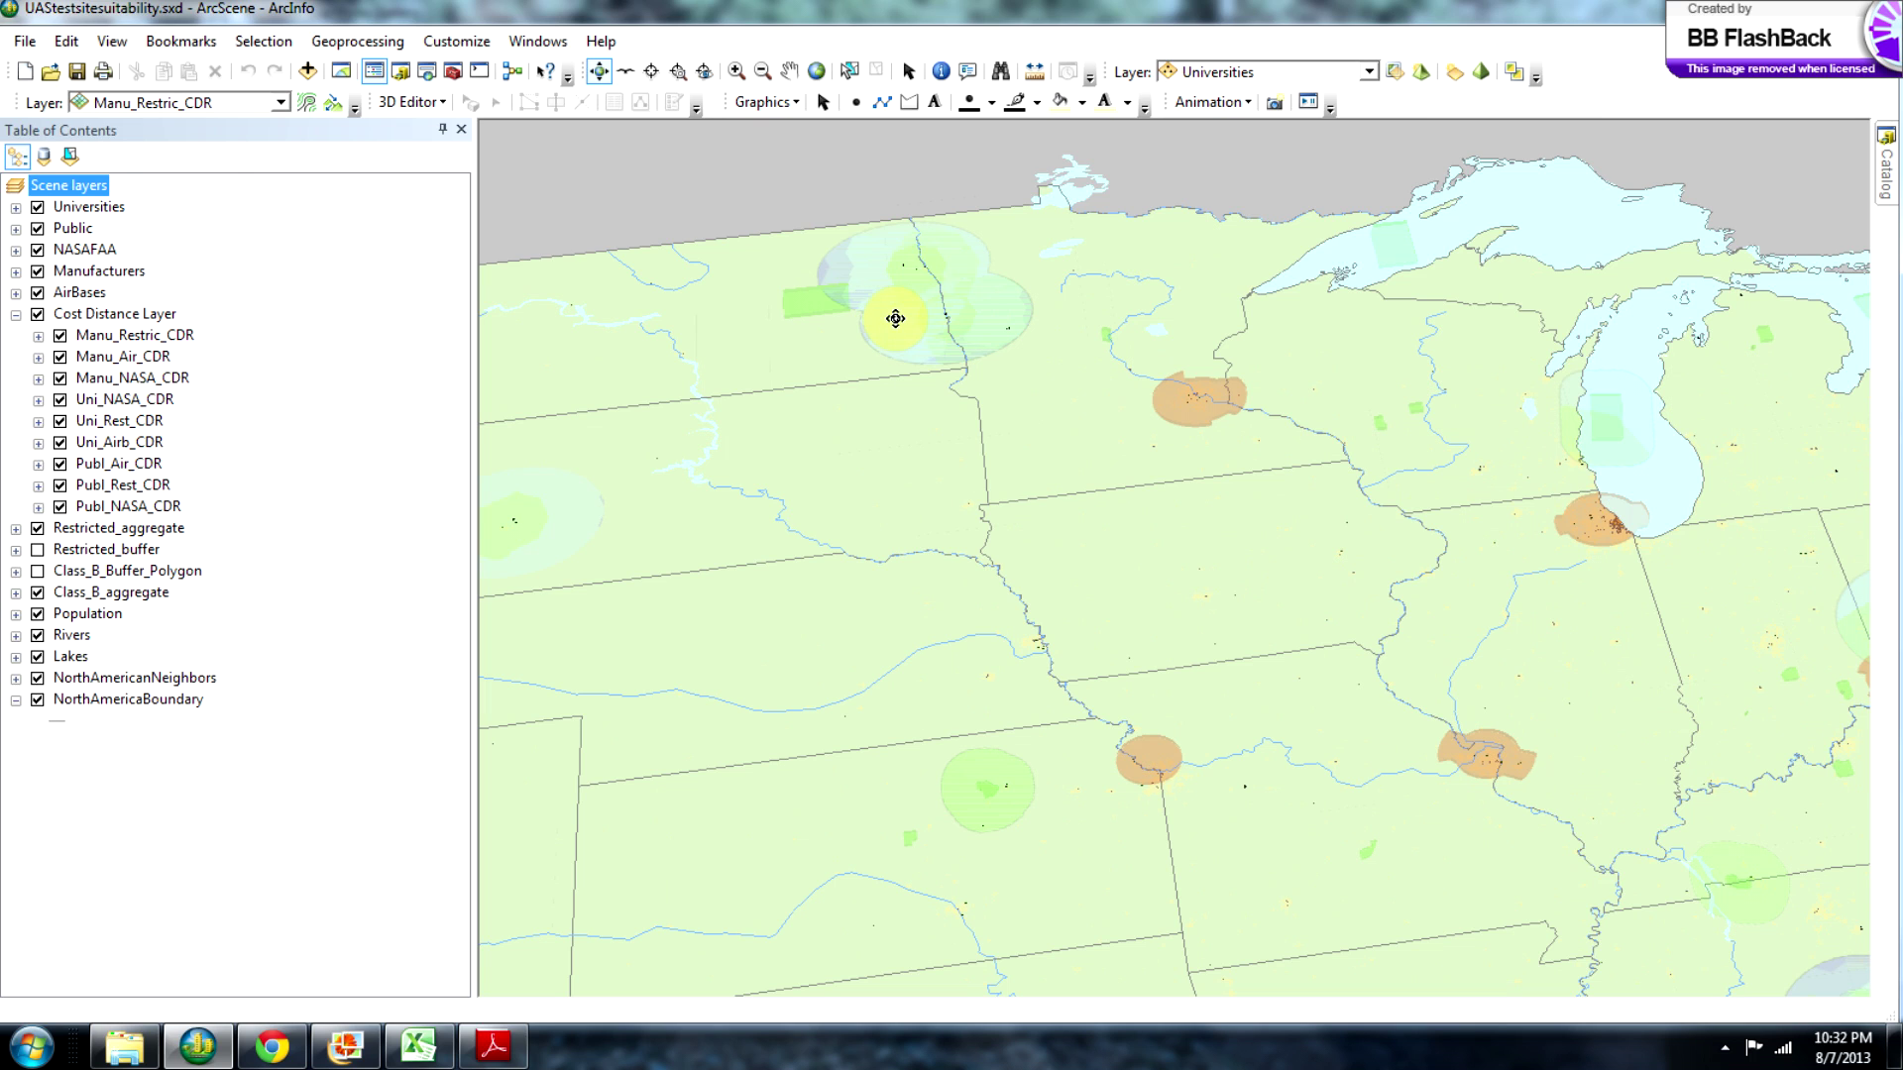
scroll(917, 280, "up", 3)
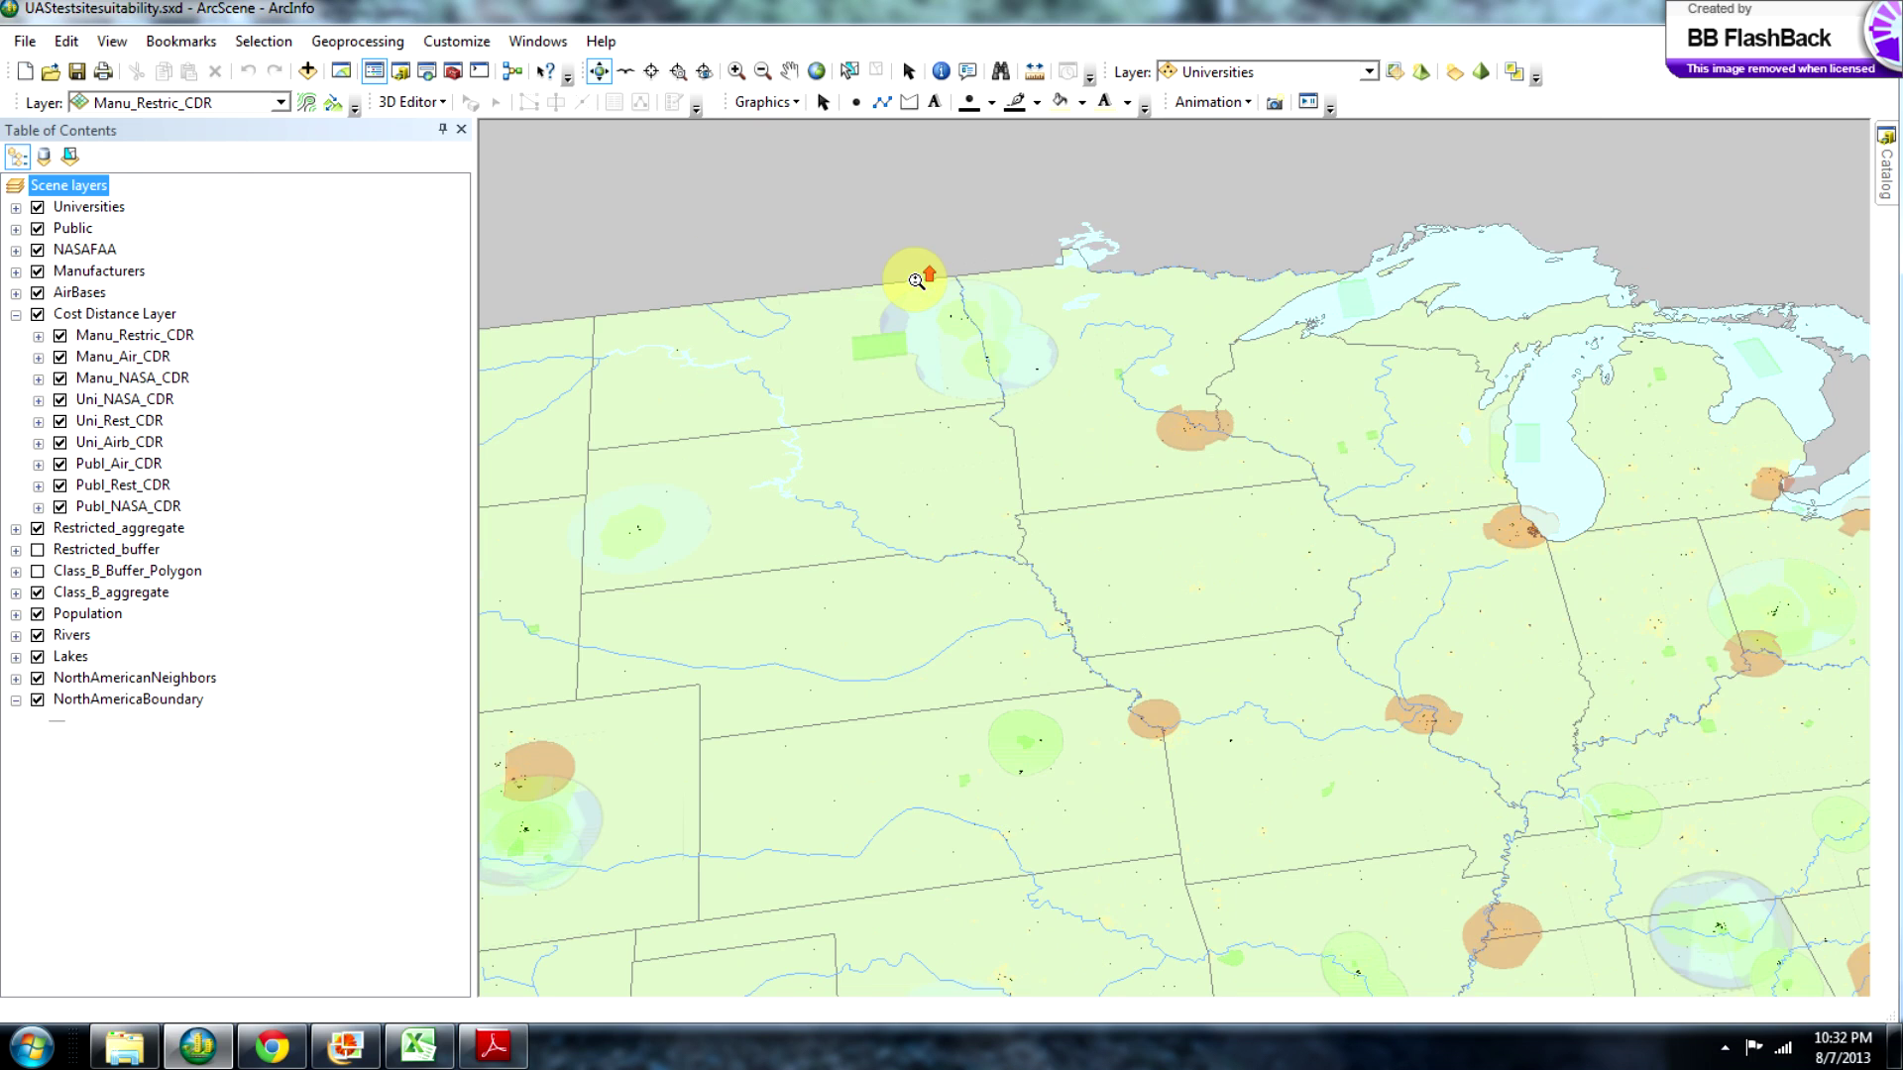
scroll(1015, 396, "down", 1)
scroll(1016, 396, "down", 1)
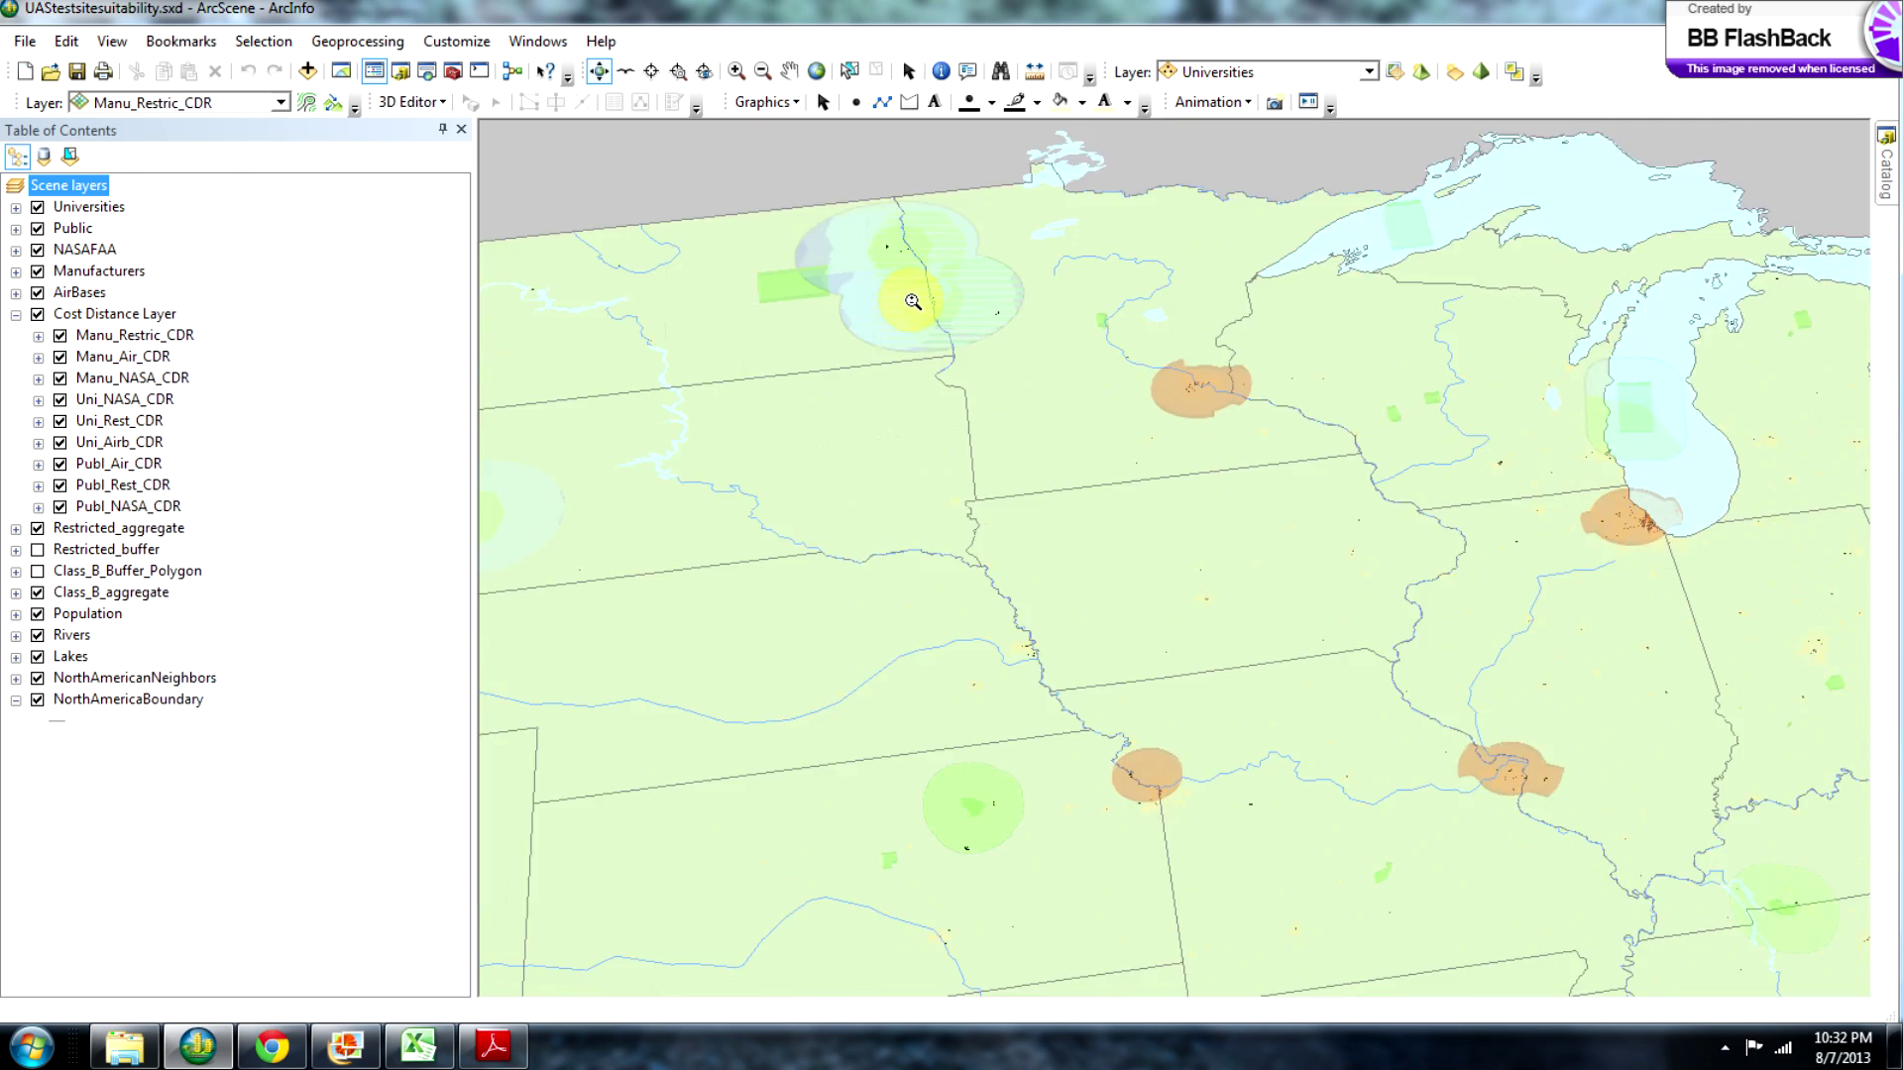
middle_click_drag(942, 361, 510, 145)
middle_click_drag(1582, 314, 1518, 479)
scroll(1432, 494, "down", 2)
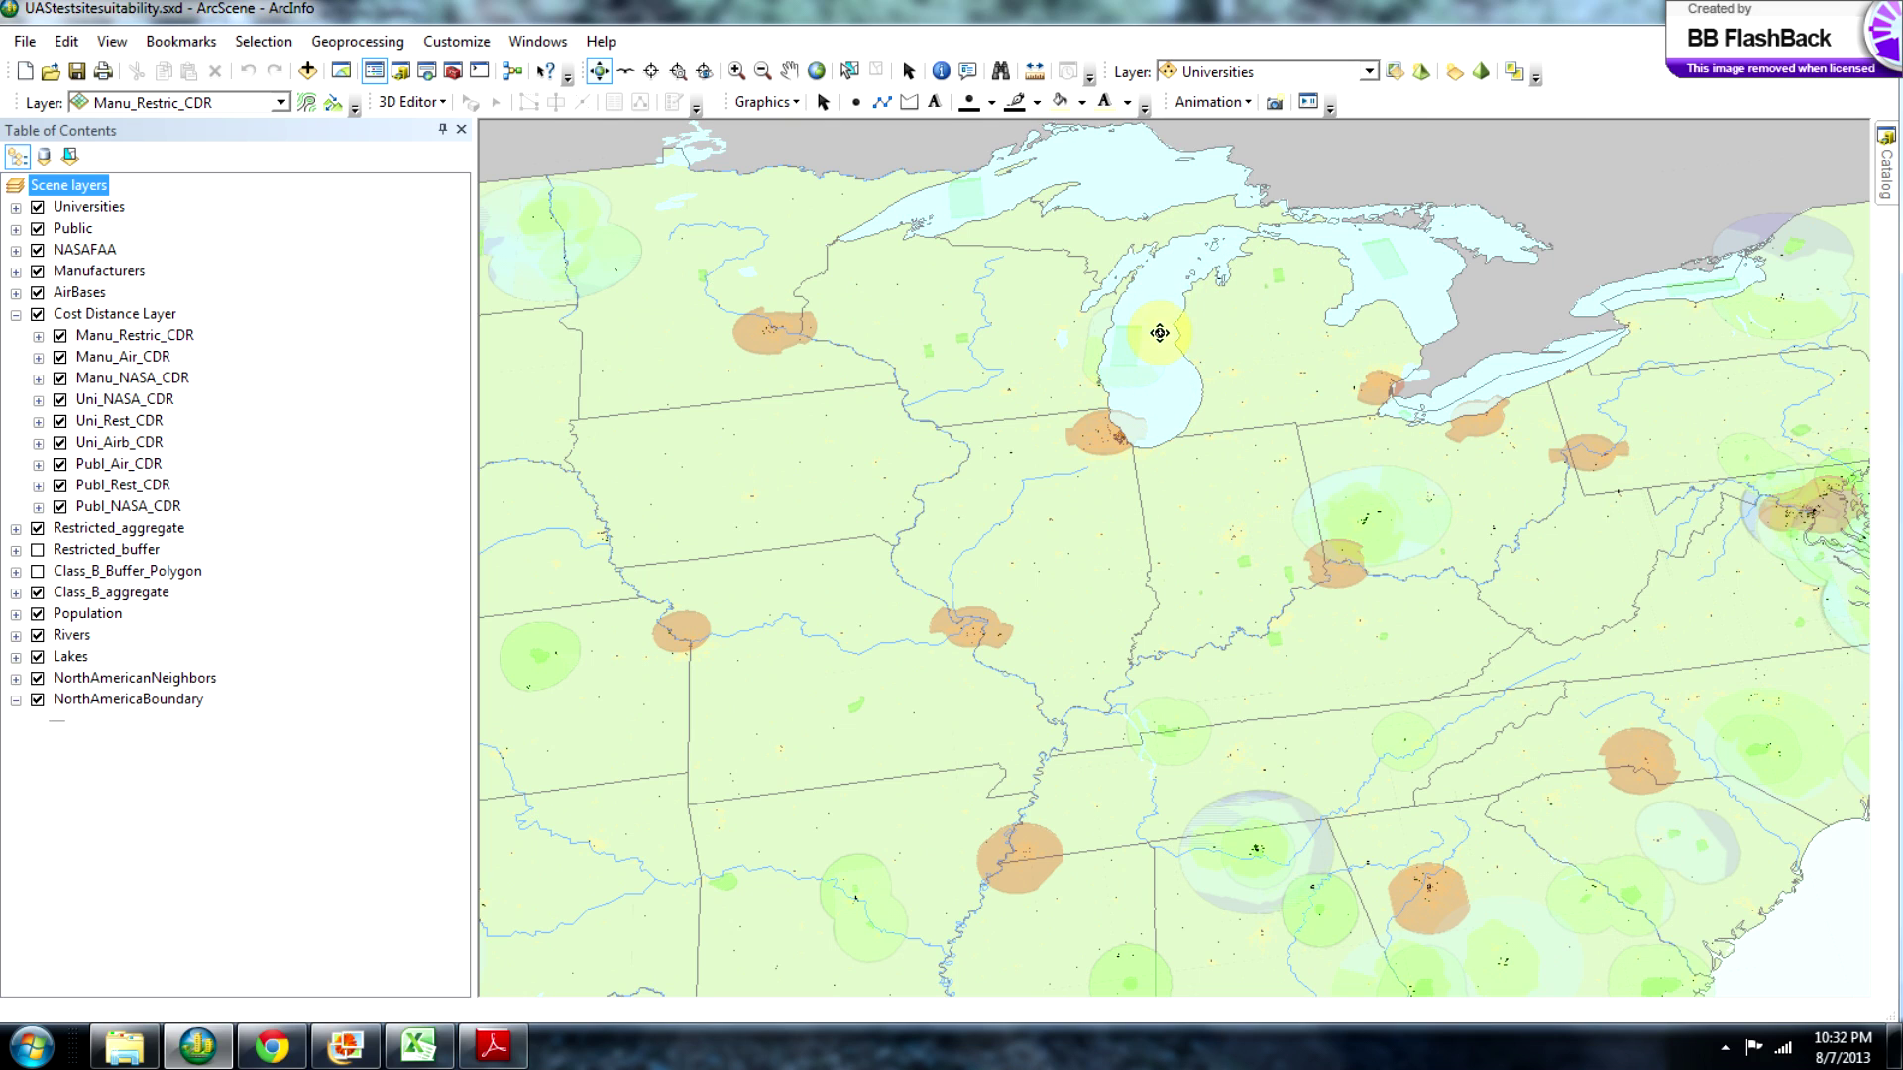
Survey the Class B airspace and cost-distance zones across Texas, New Mexico and Arizona, with a wider view of the western states.
middle_click_drag(684, 615, 1197, 301)
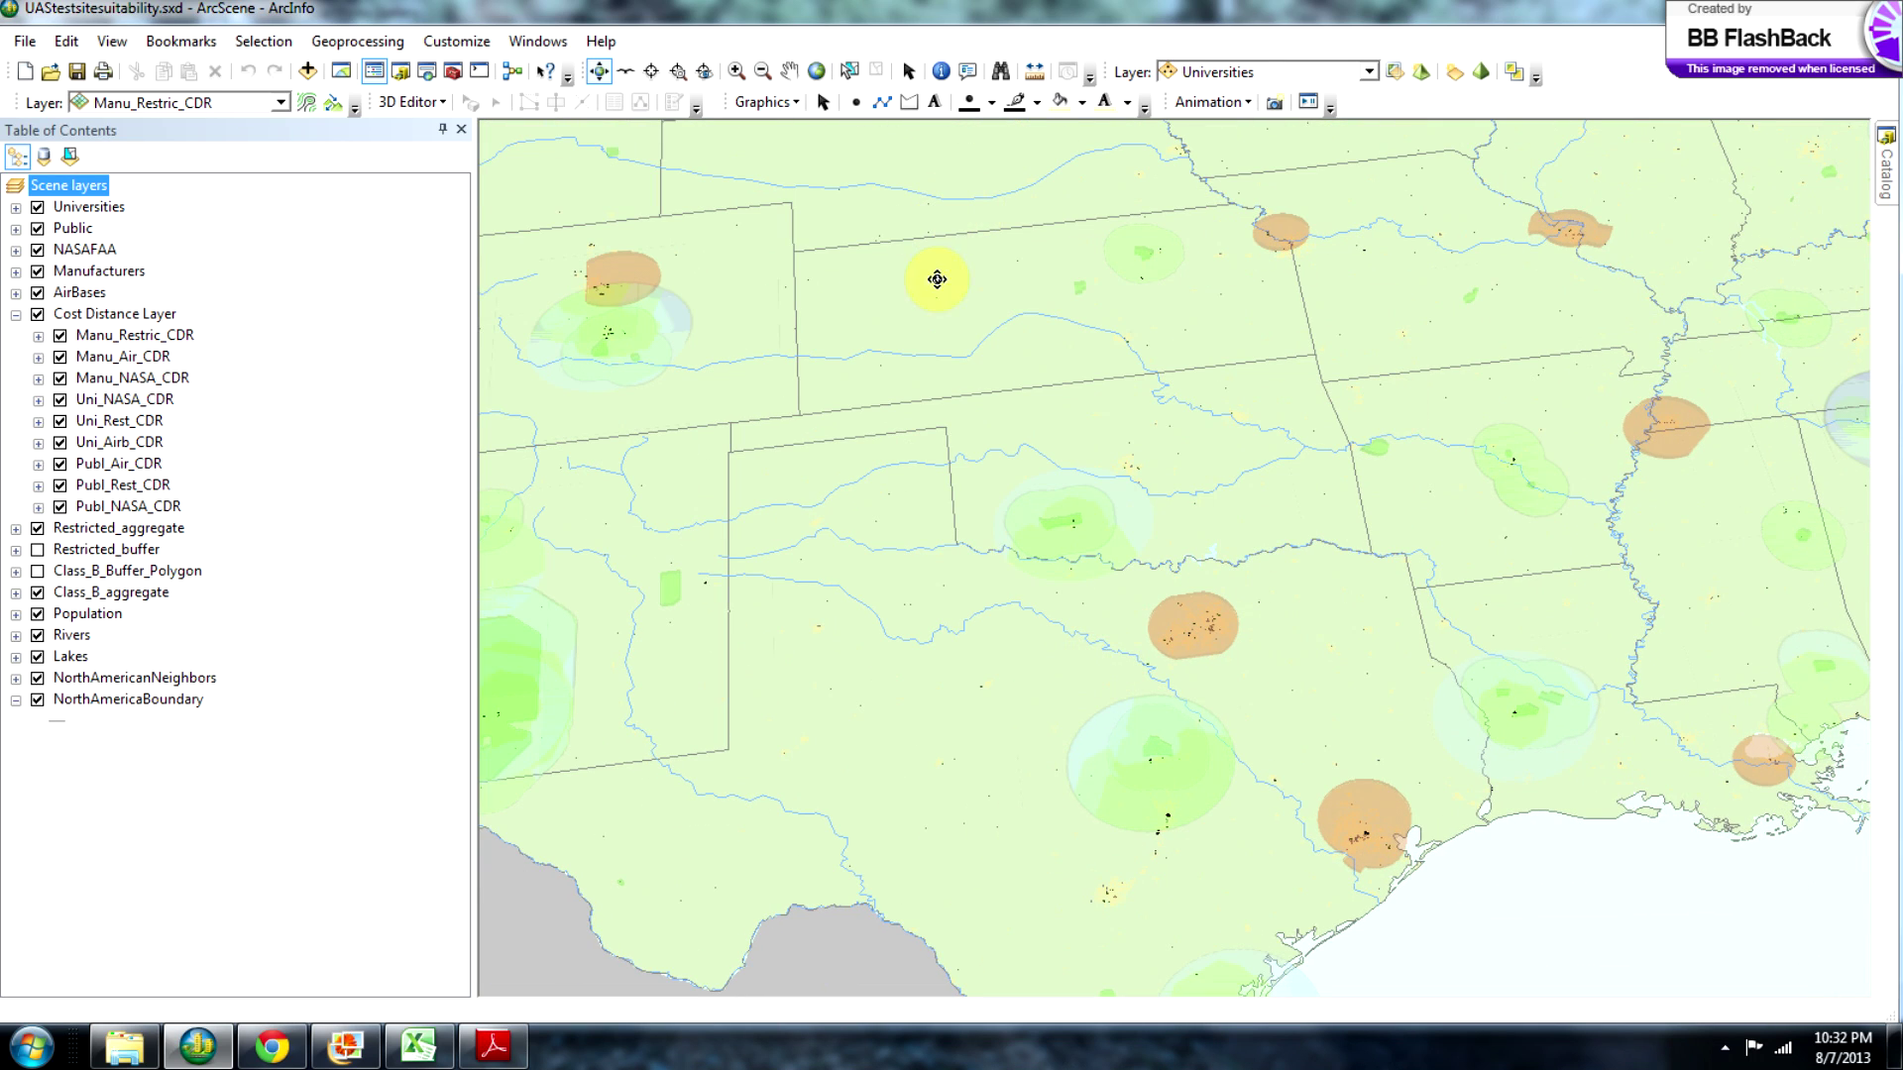
middle_click_drag(922, 429, 973, 382)
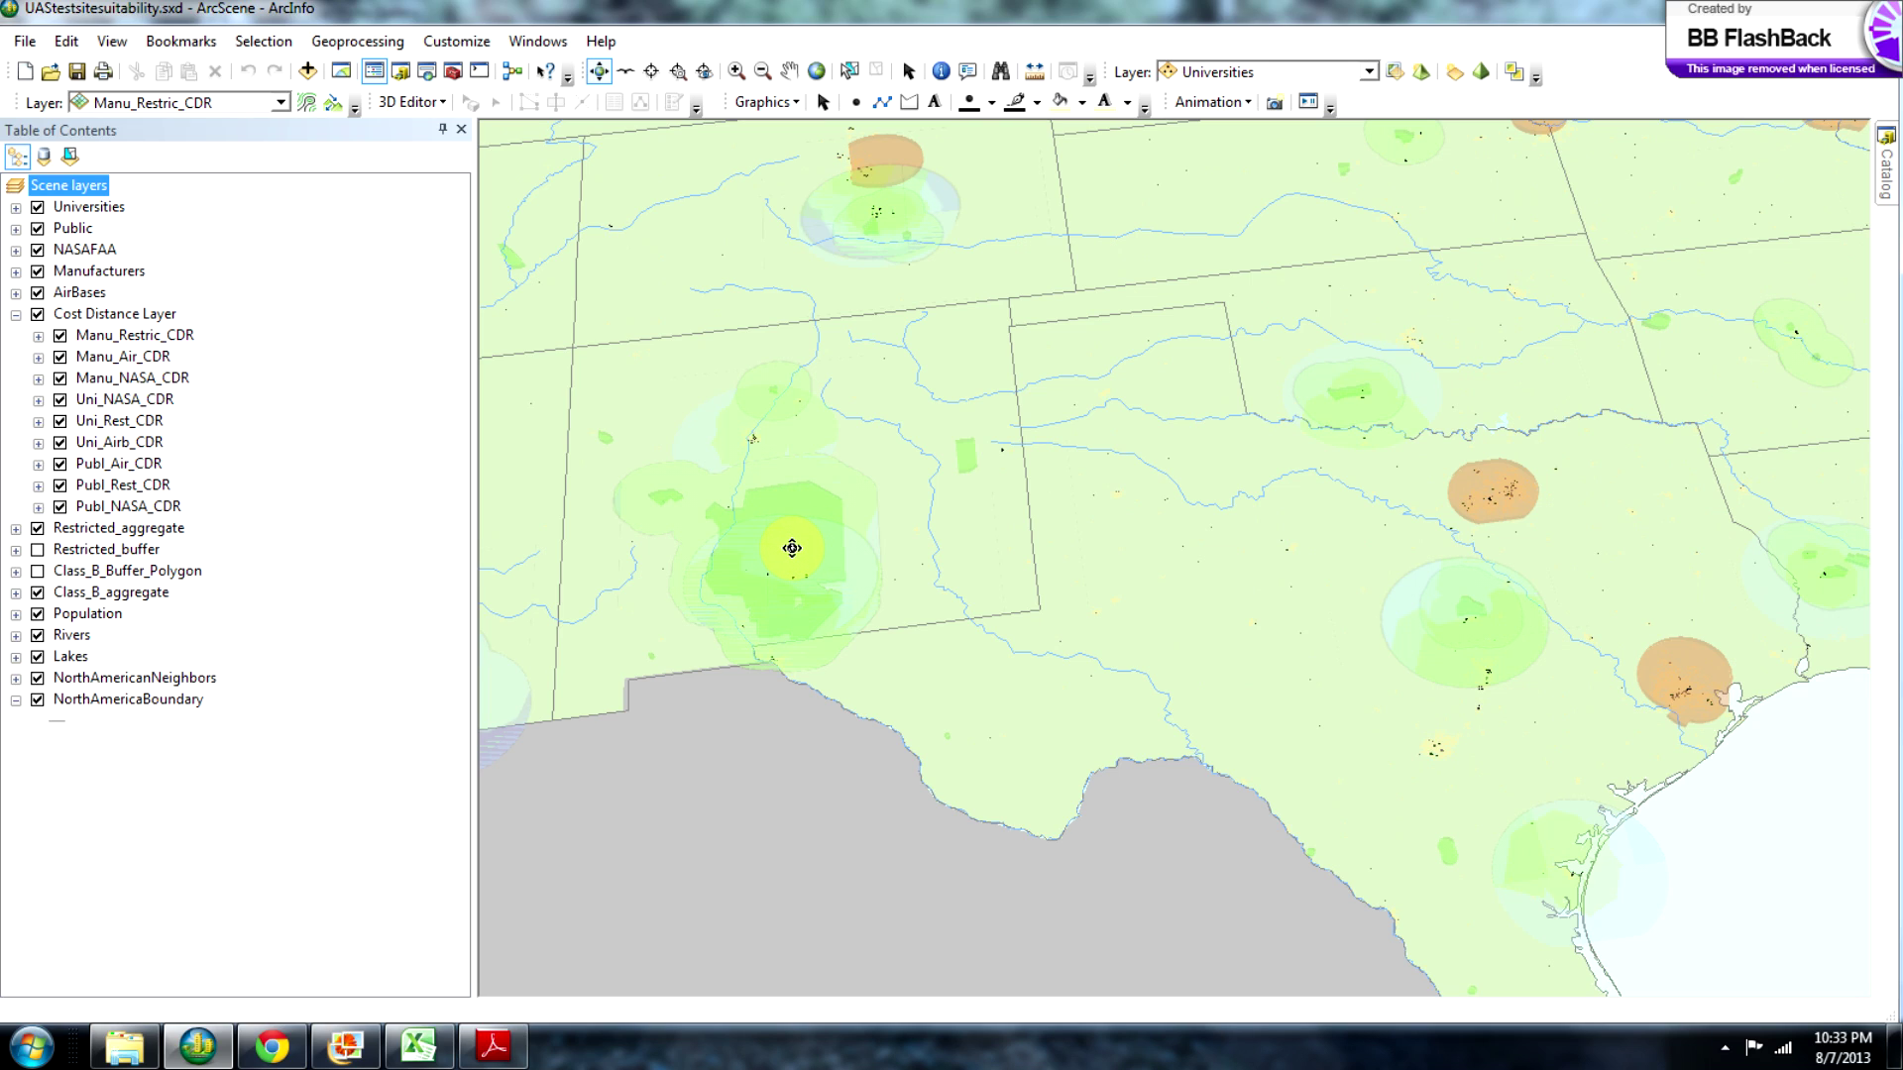
middle_click_drag(663, 326, 1036, 272)
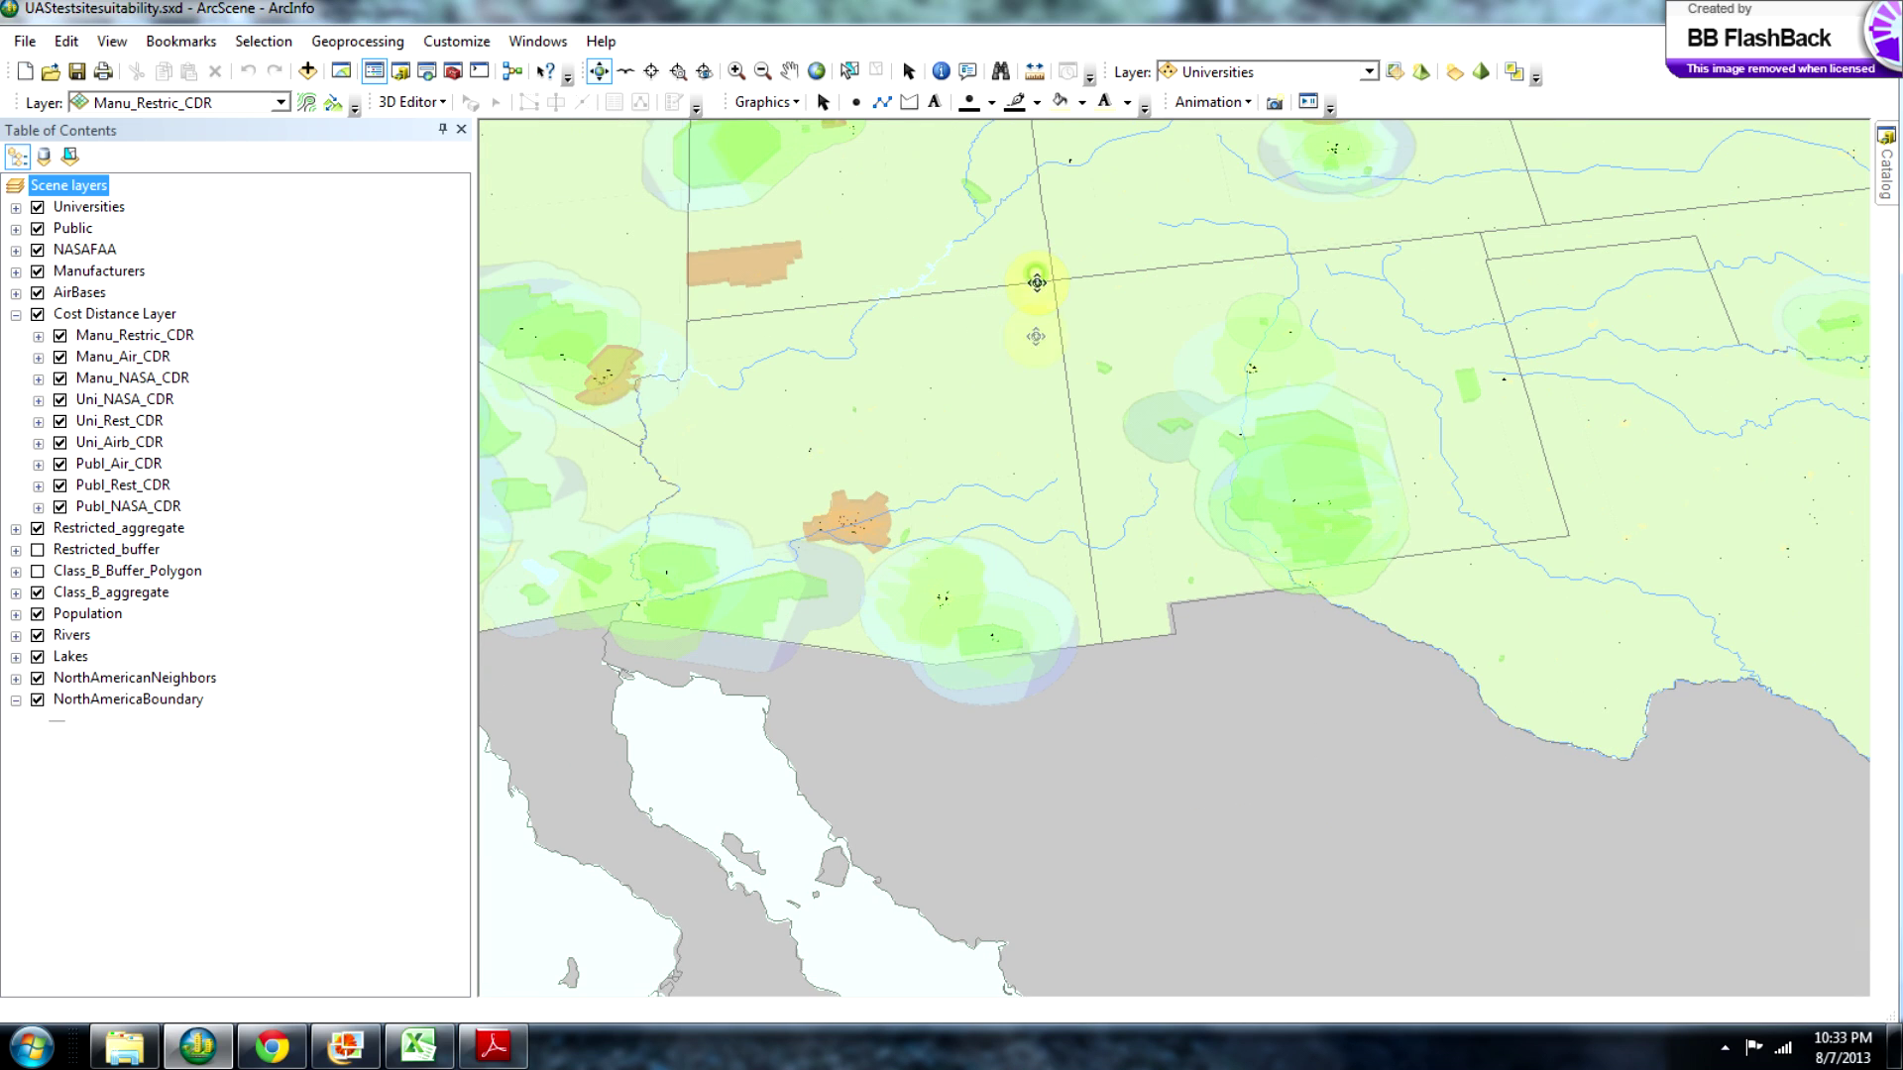
scroll(949, 637, "down", 5)
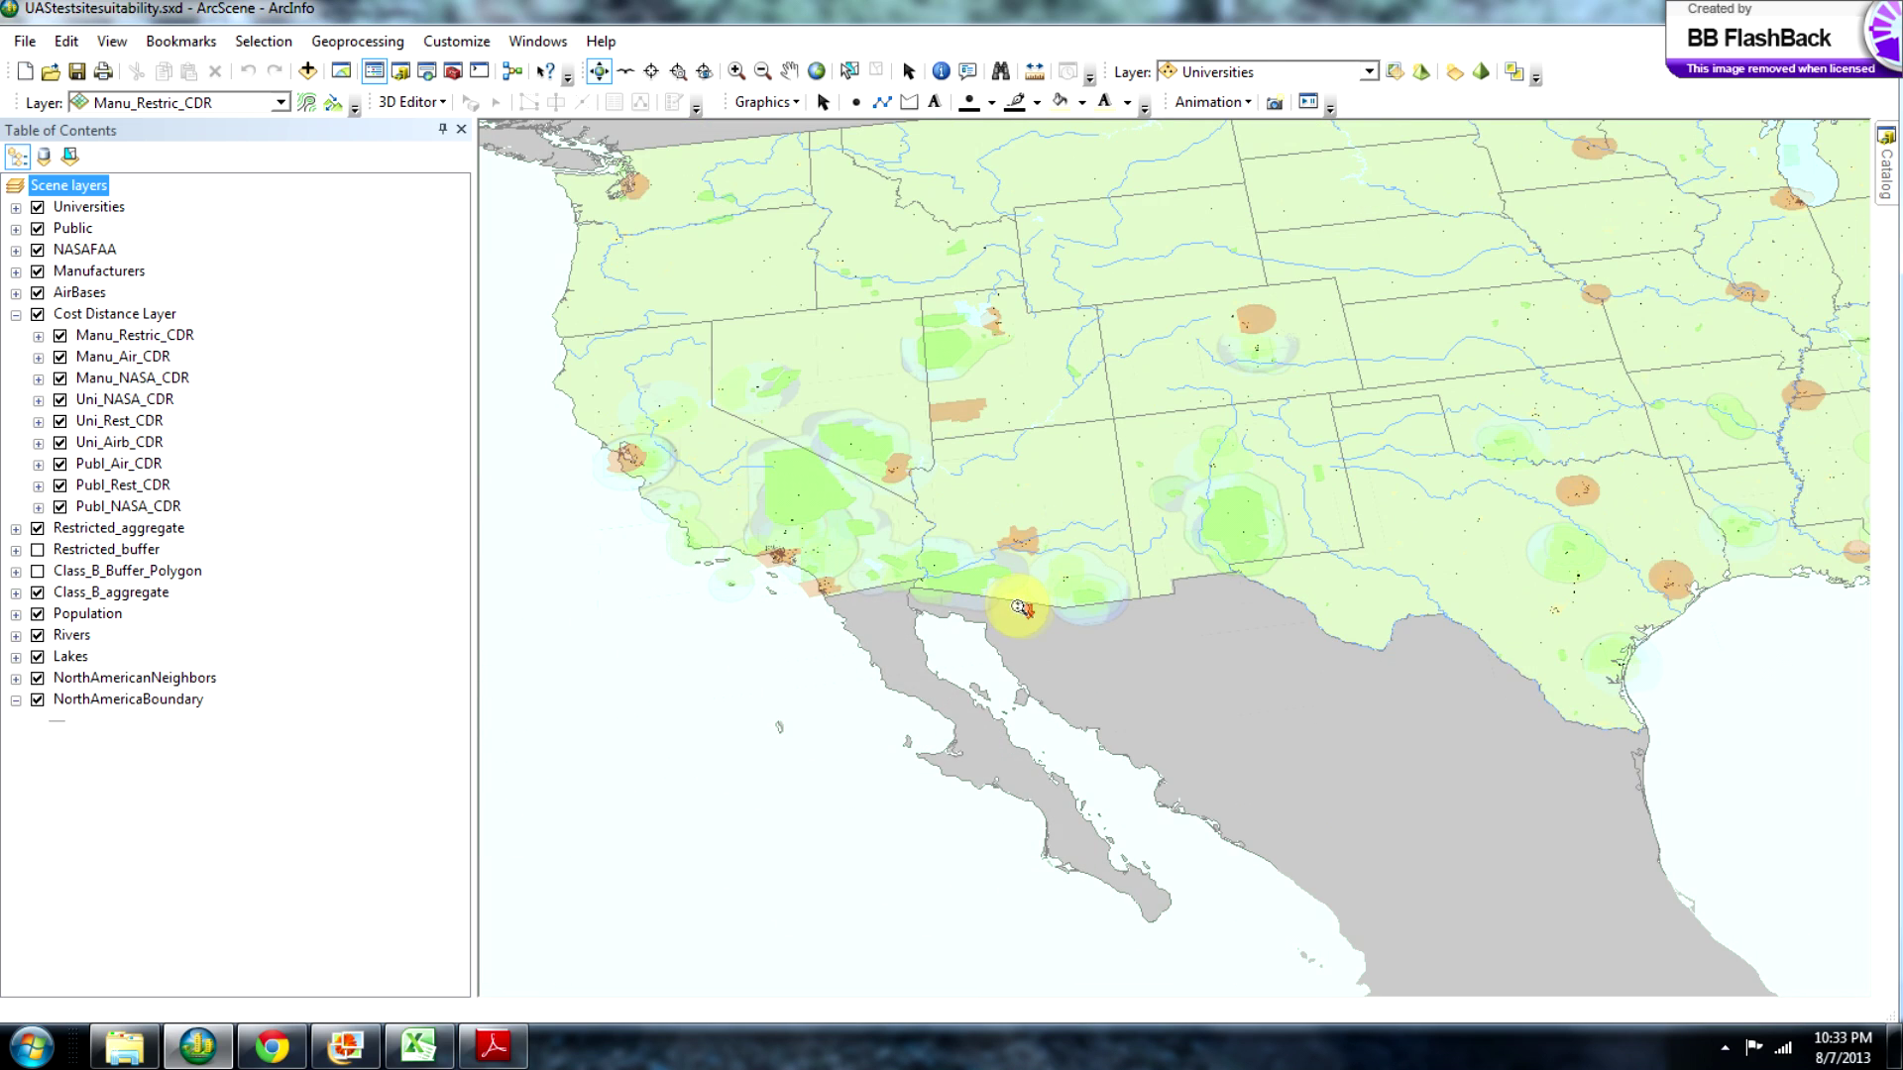
scroll(1020, 608, "up", 5)
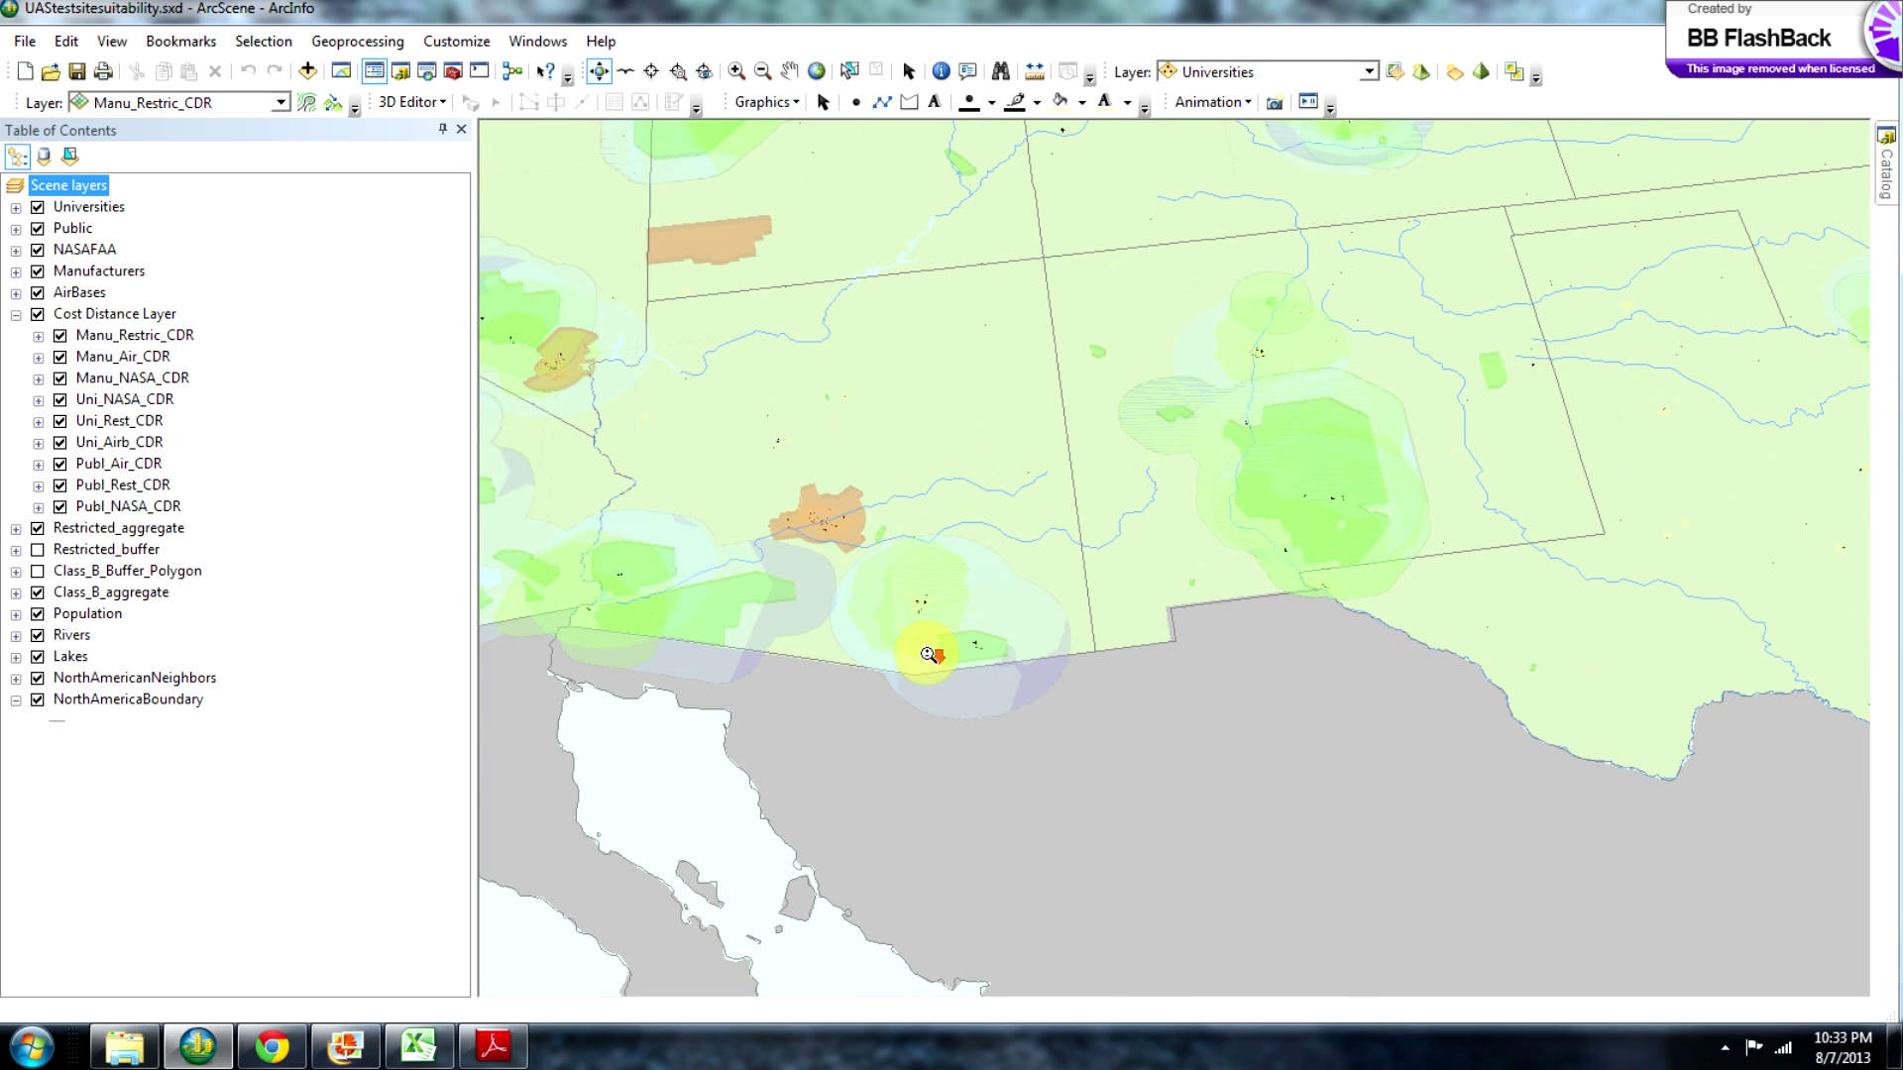
Examine the cost-distance zones and restricted airspace in southern Arizona, with a wider view across the western states.
scroll(932, 655, "up", 3)
middle_click_drag(734, 715, 843, 601)
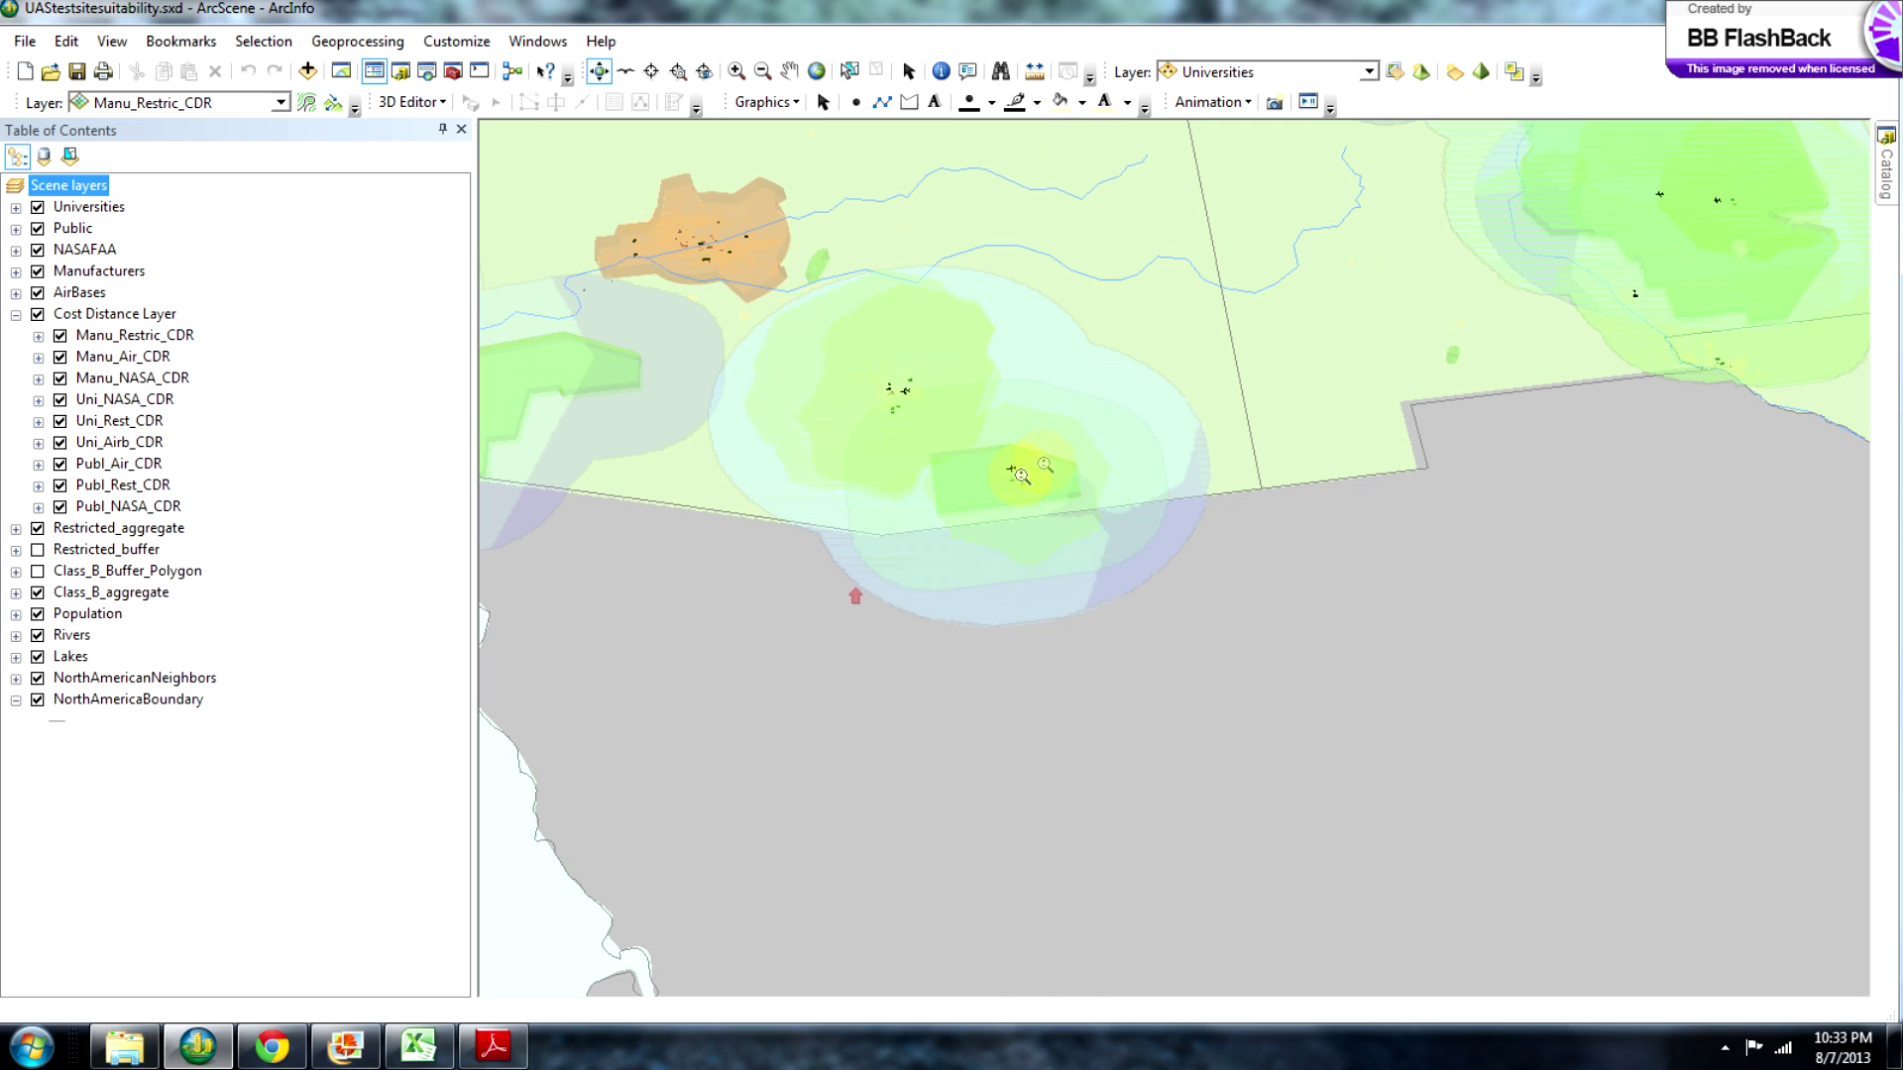
scroll(1046, 465, "up", 3)
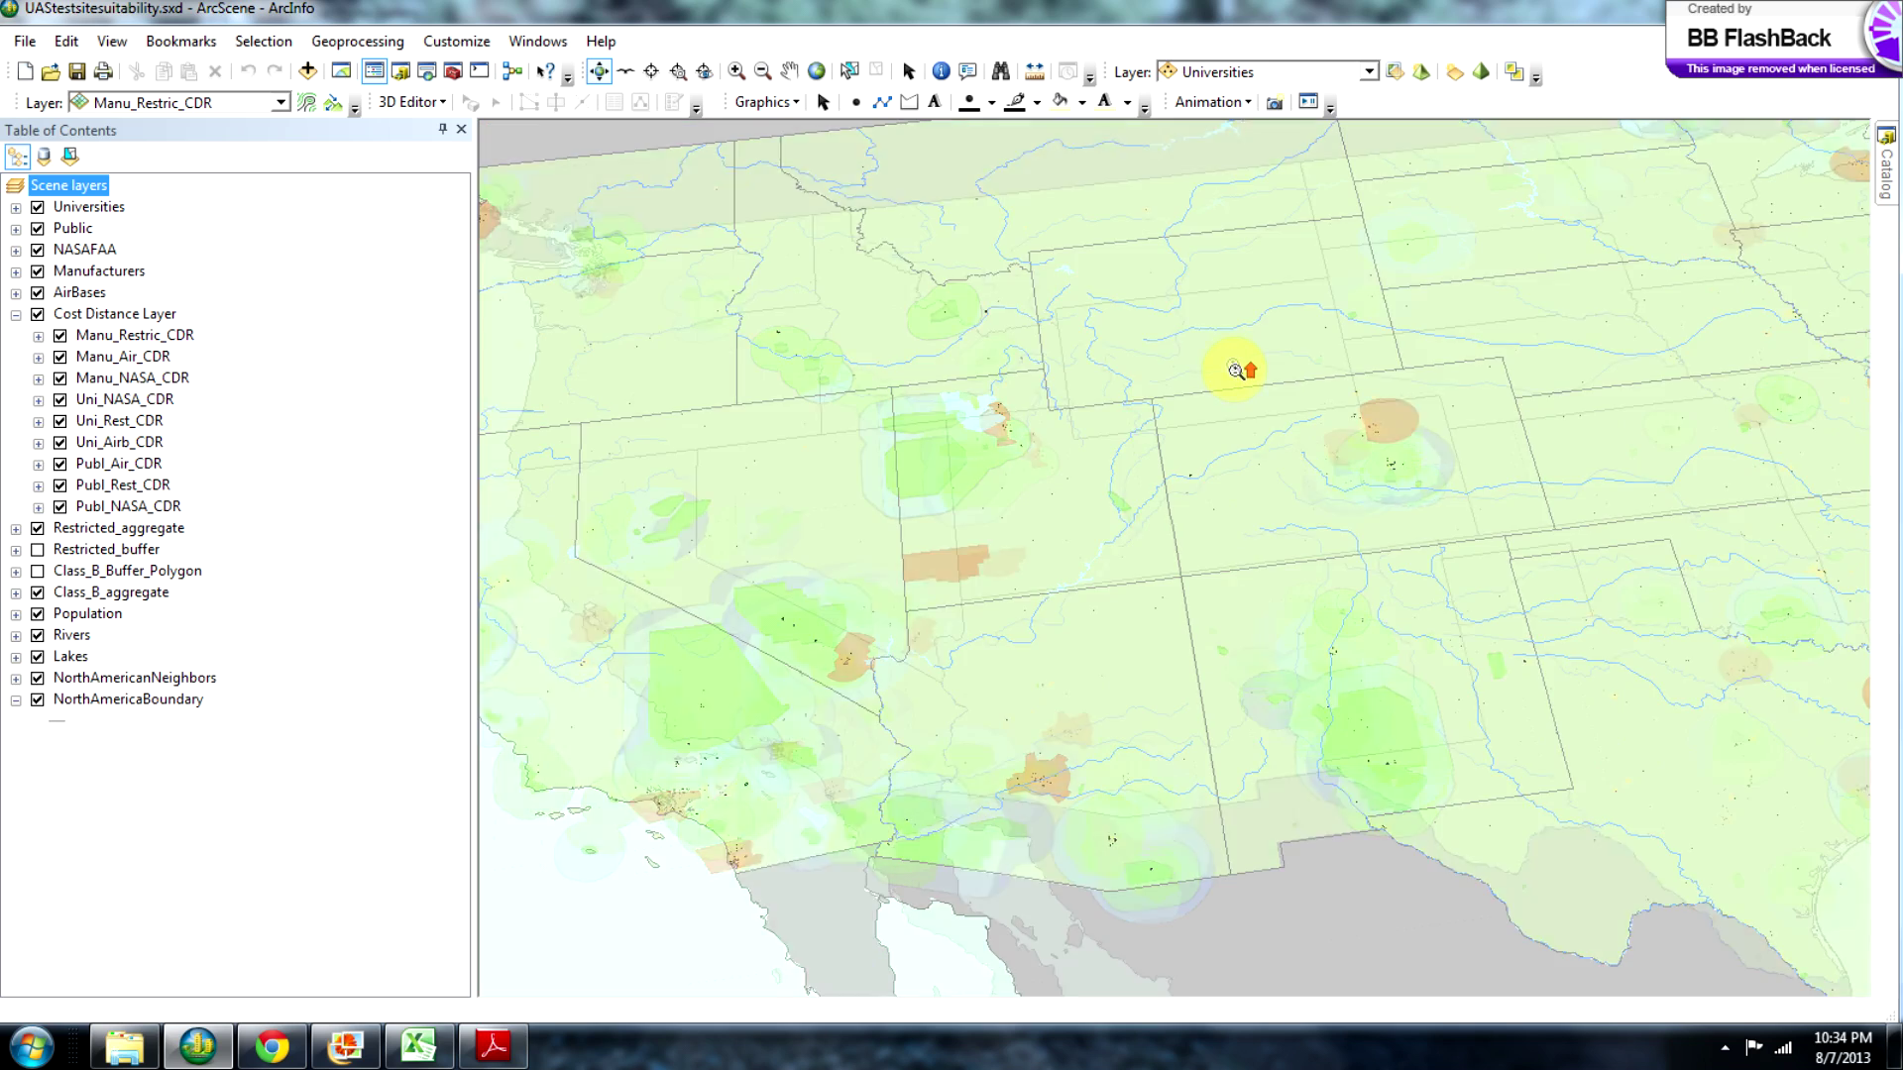
right_click_drag(1240, 370, 1139, 403)
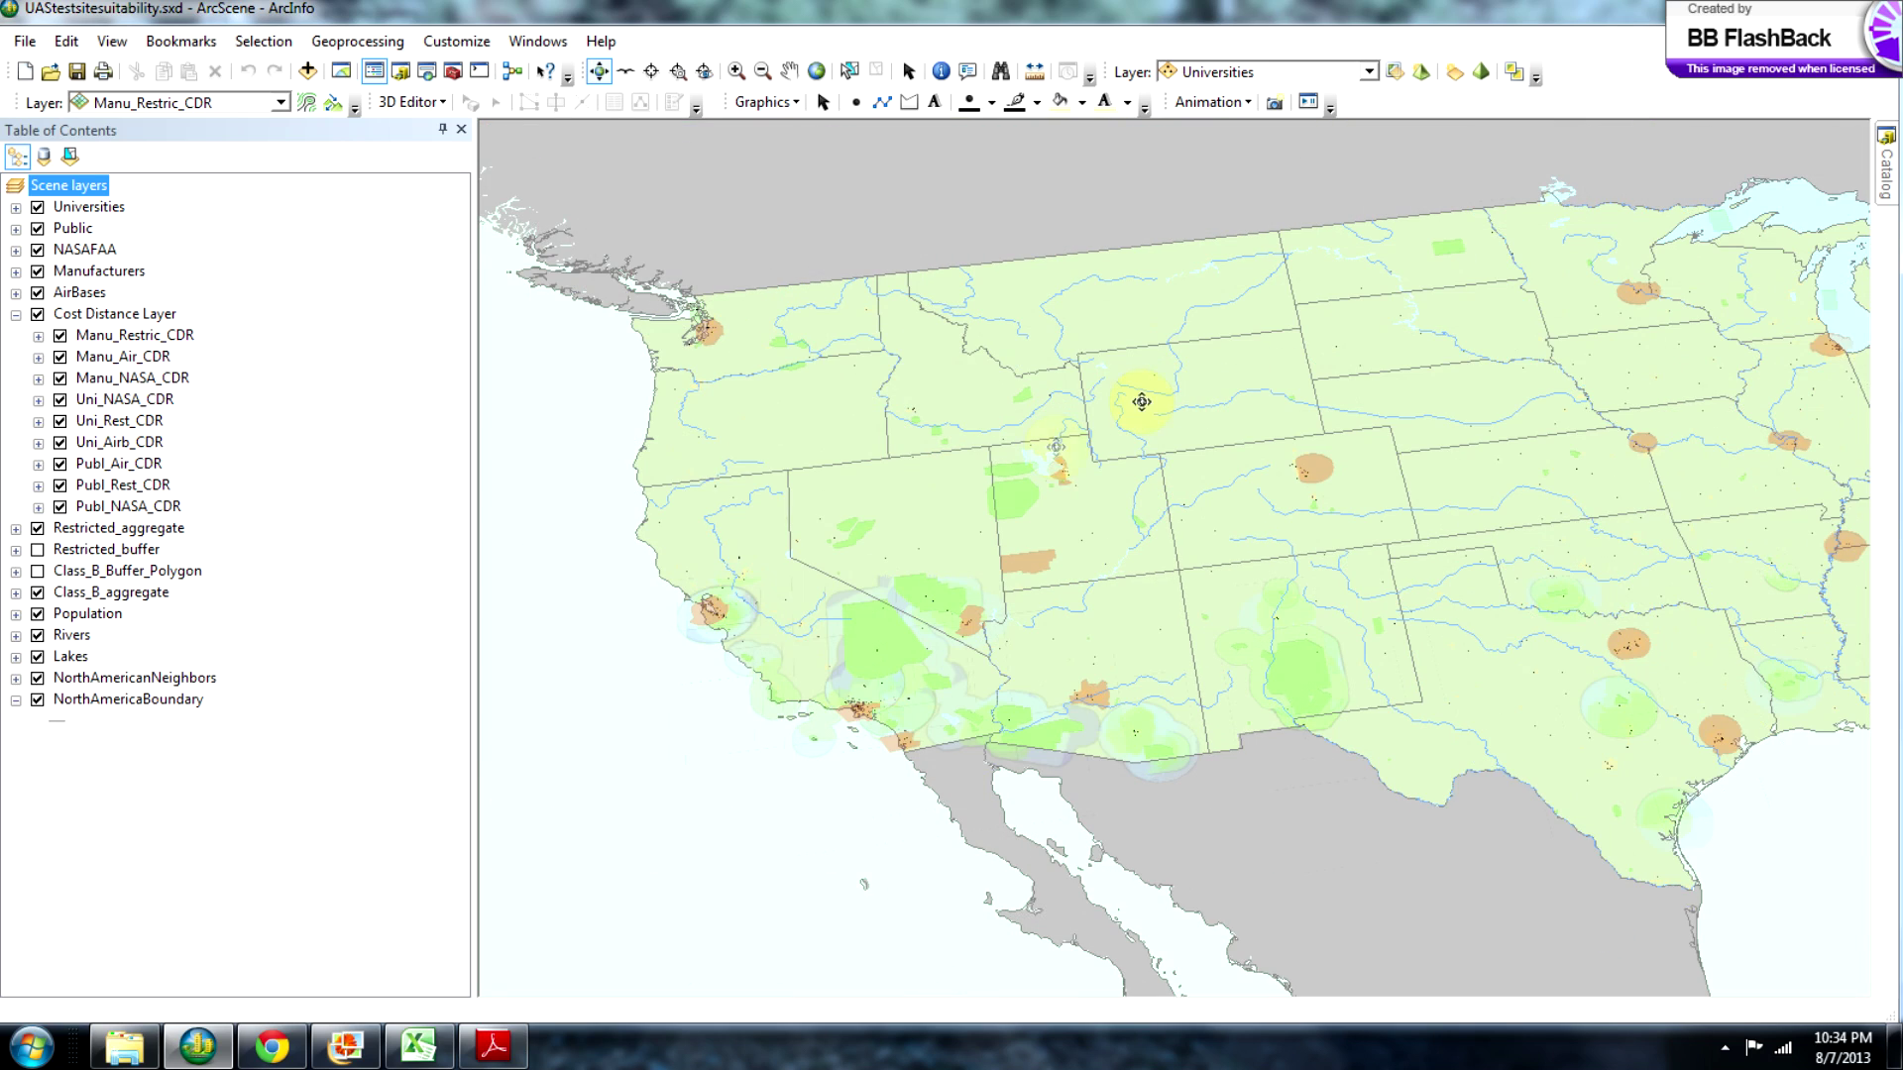
Review the EFF domestic drone map in Chrome and the FAA UAS registration workbook in Excel, and return to the ArcScene model.
left_click(273, 1050)
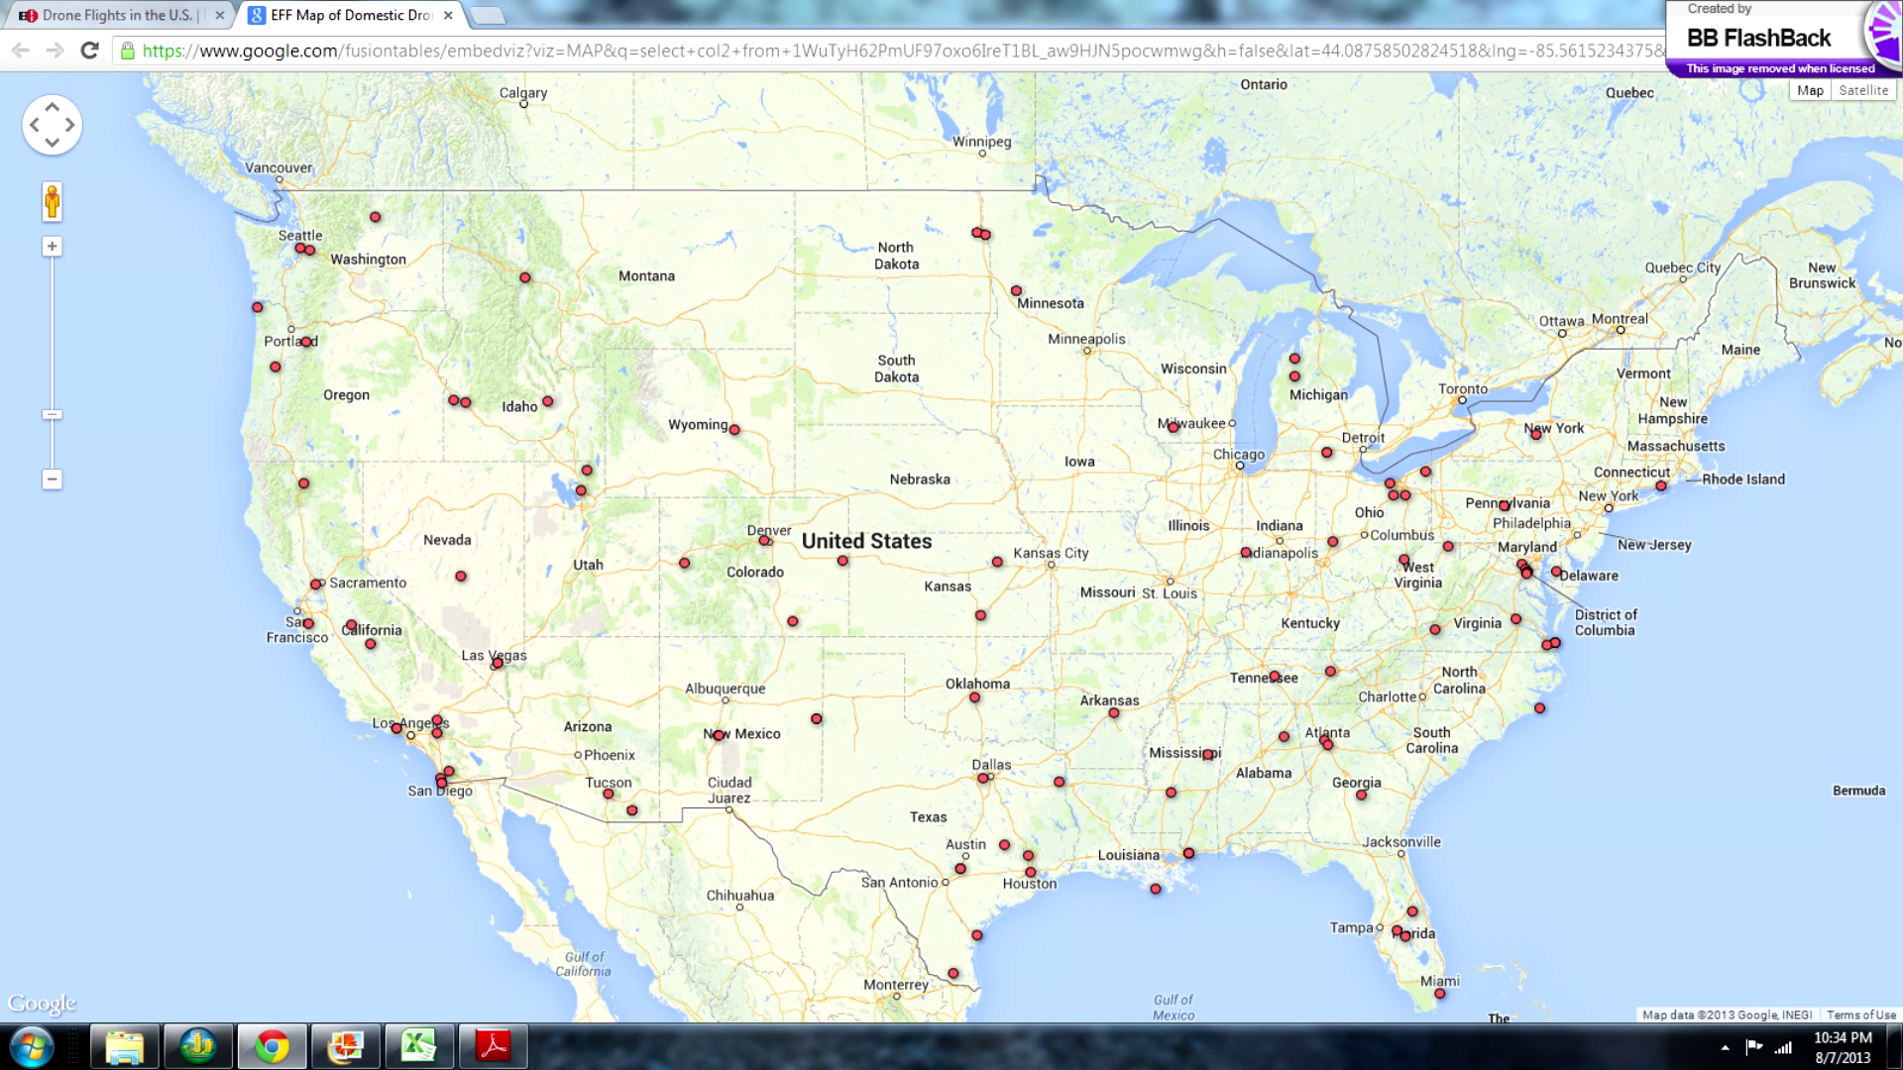
left_click(1794, 10)
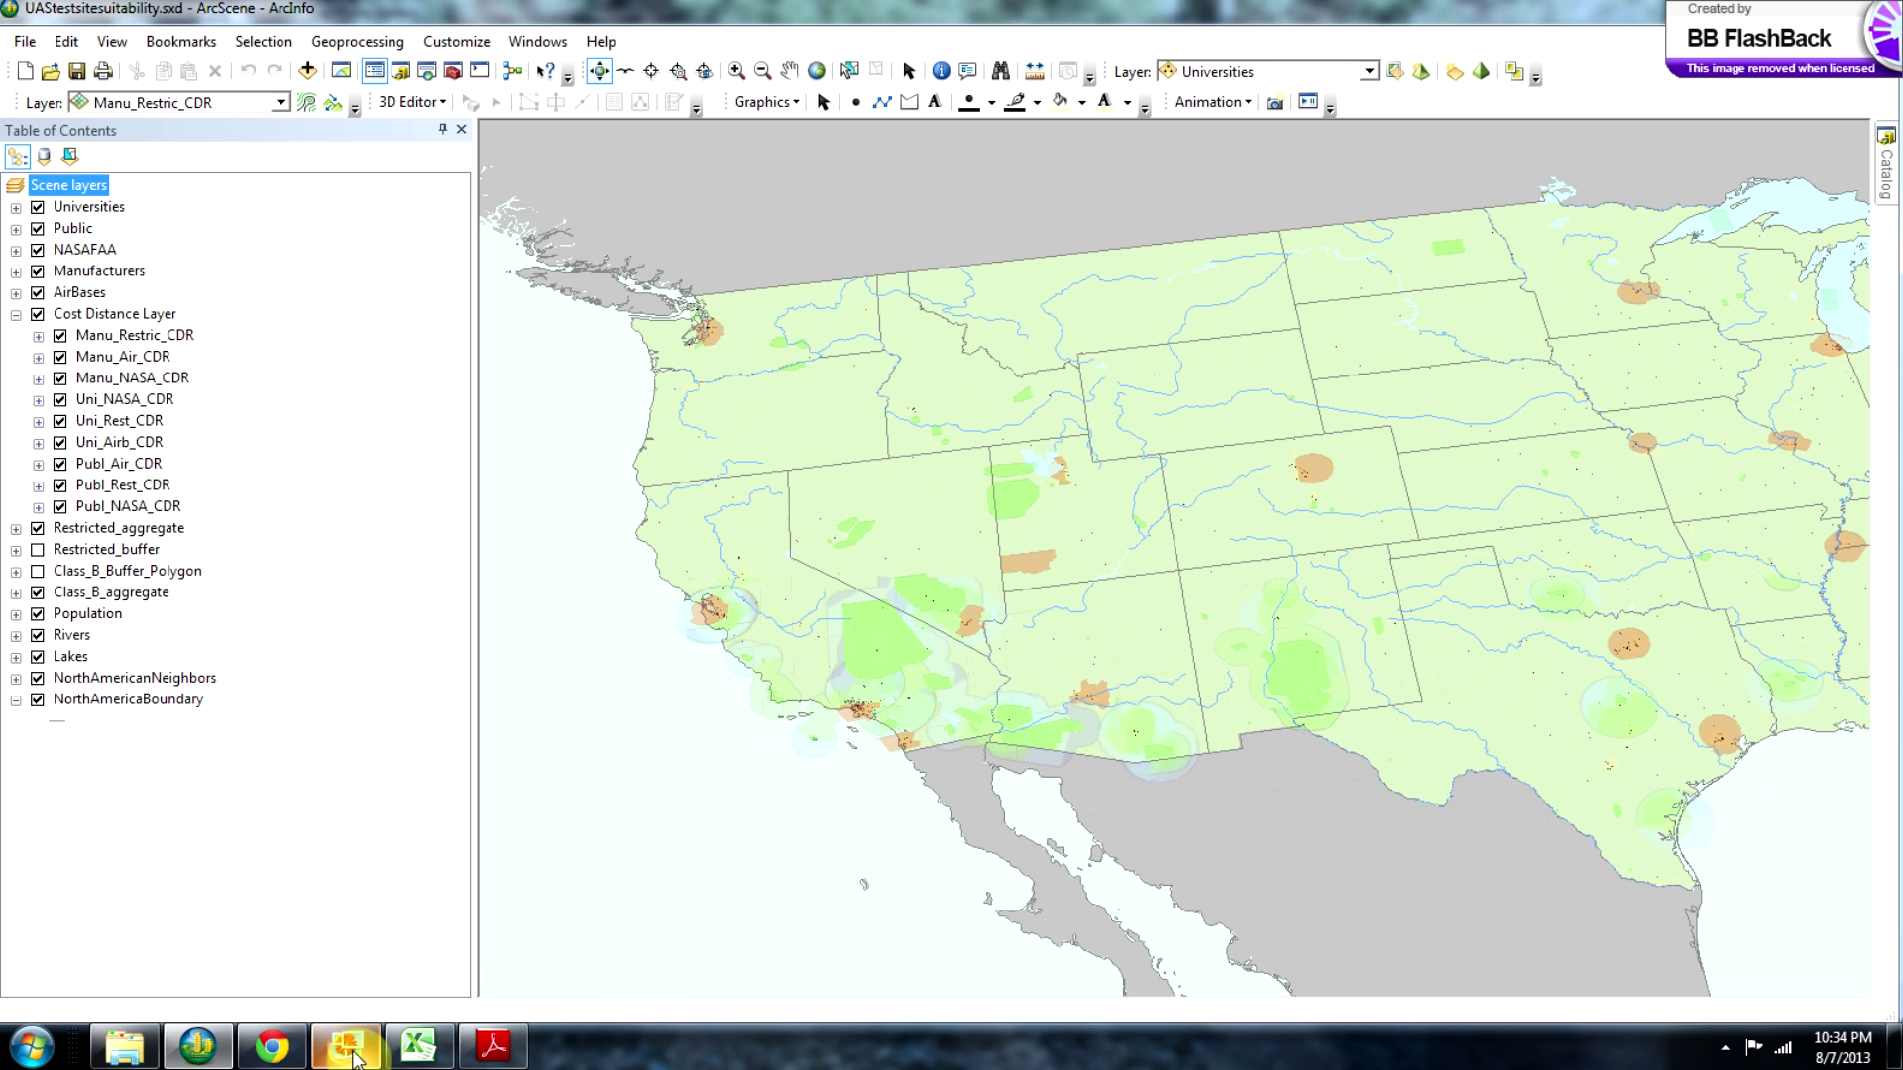
mouse_move(515, 1060)
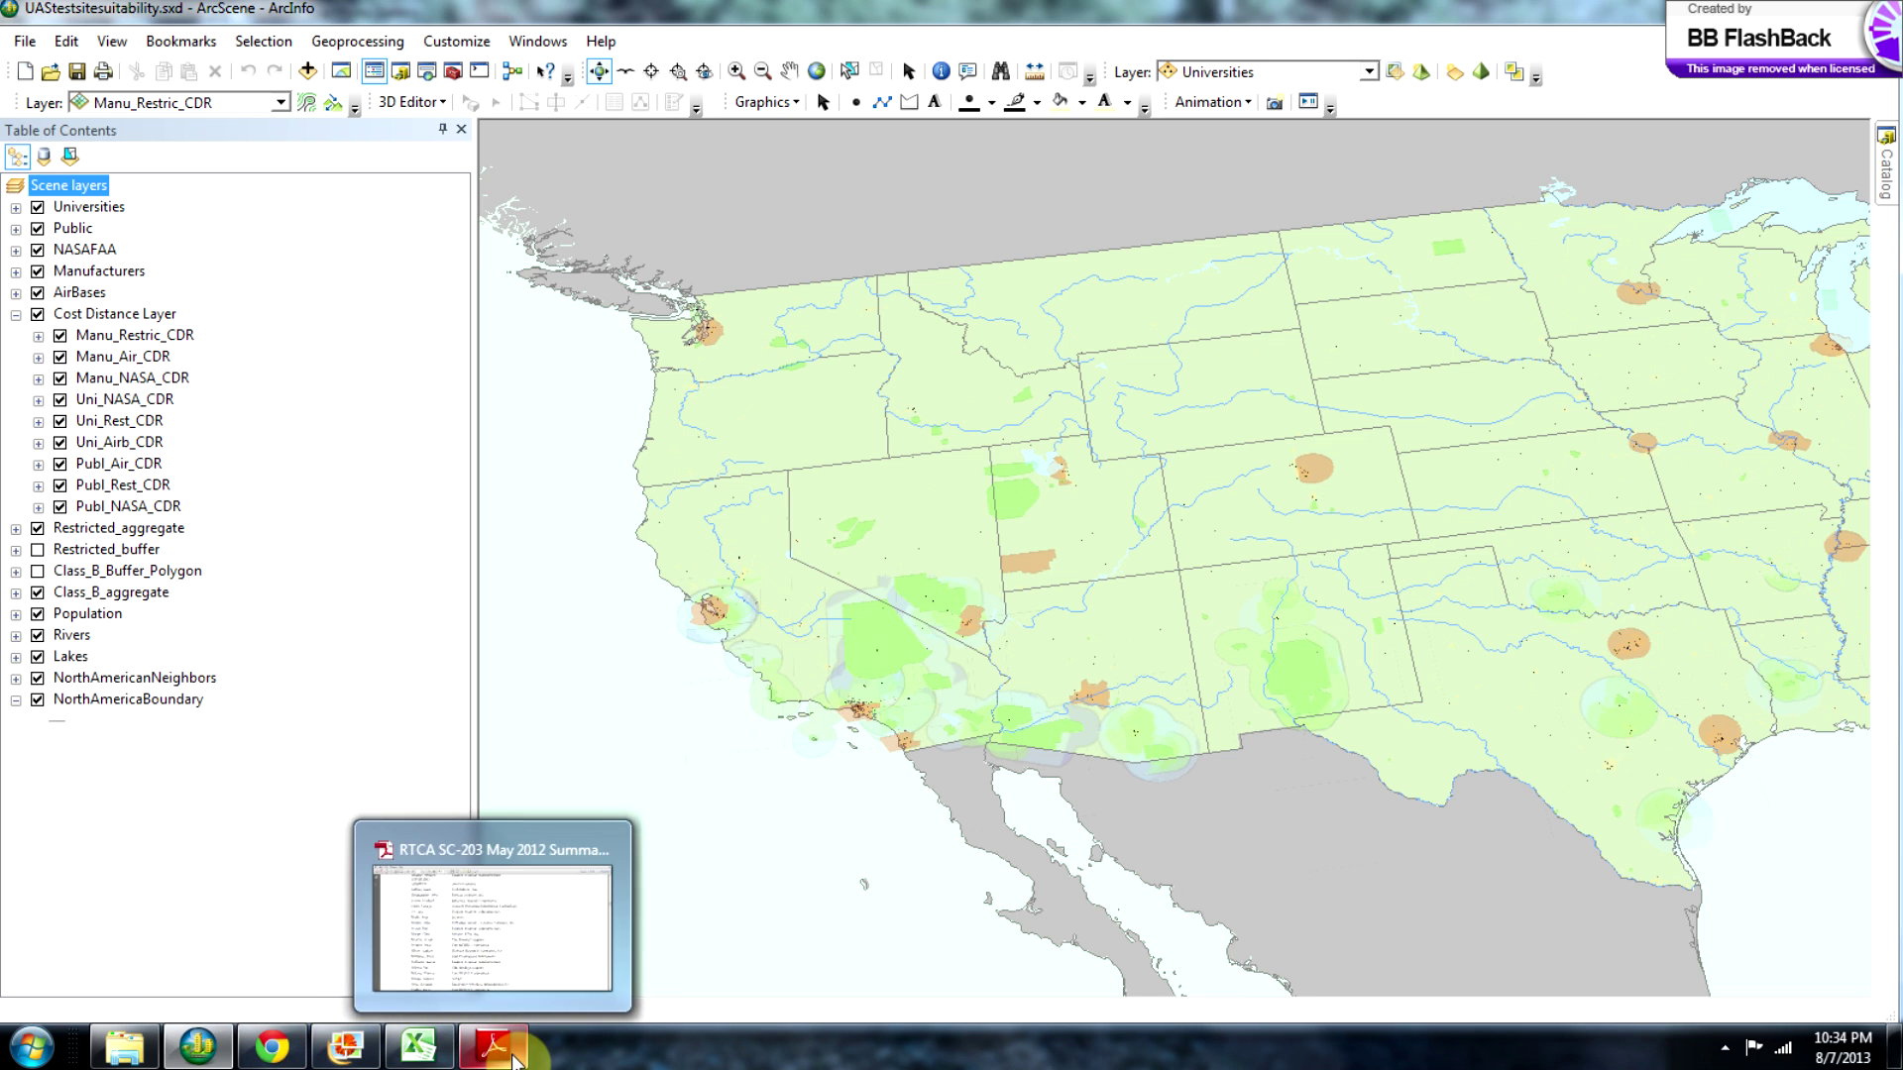
left_click(419, 1047)
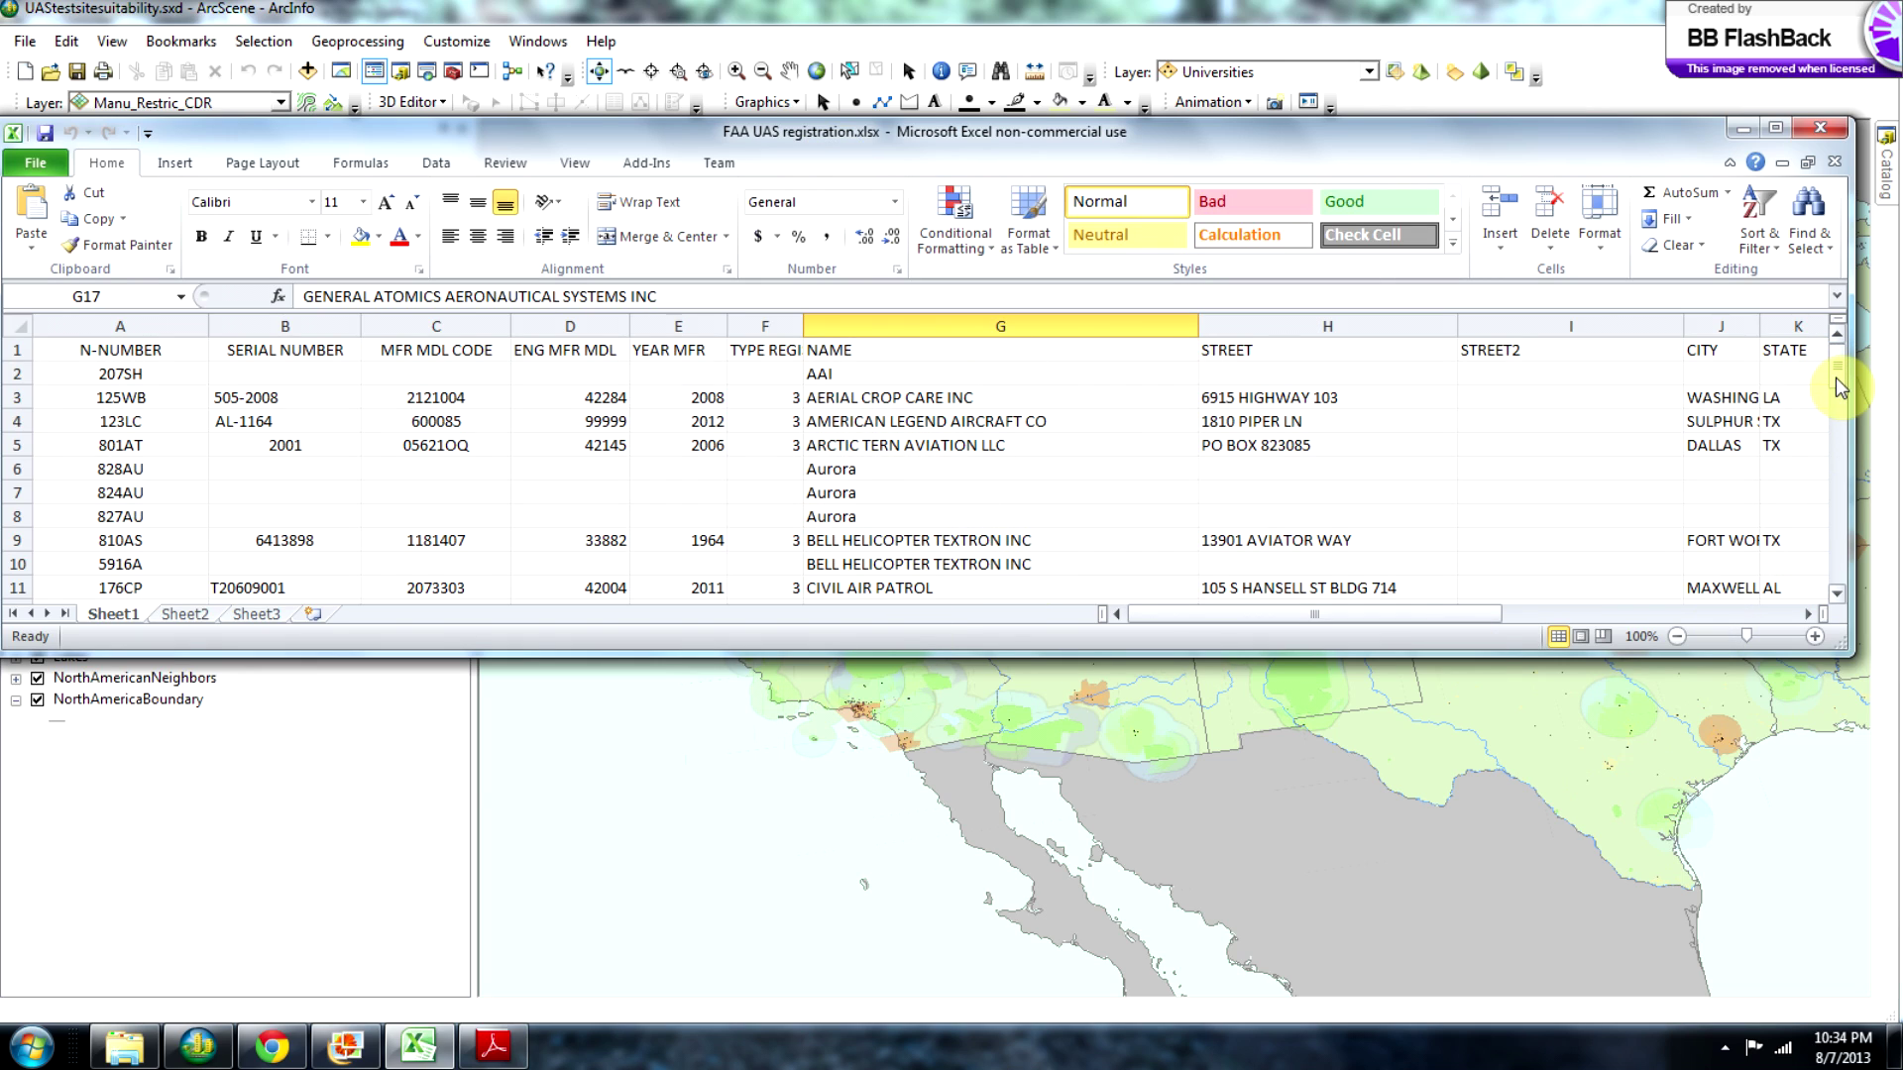
mouse_move(1835, 372)
left_mouse_down()
mouse_move(1841, 476)
mouse_move(1837, 362)
left_mouse_up()
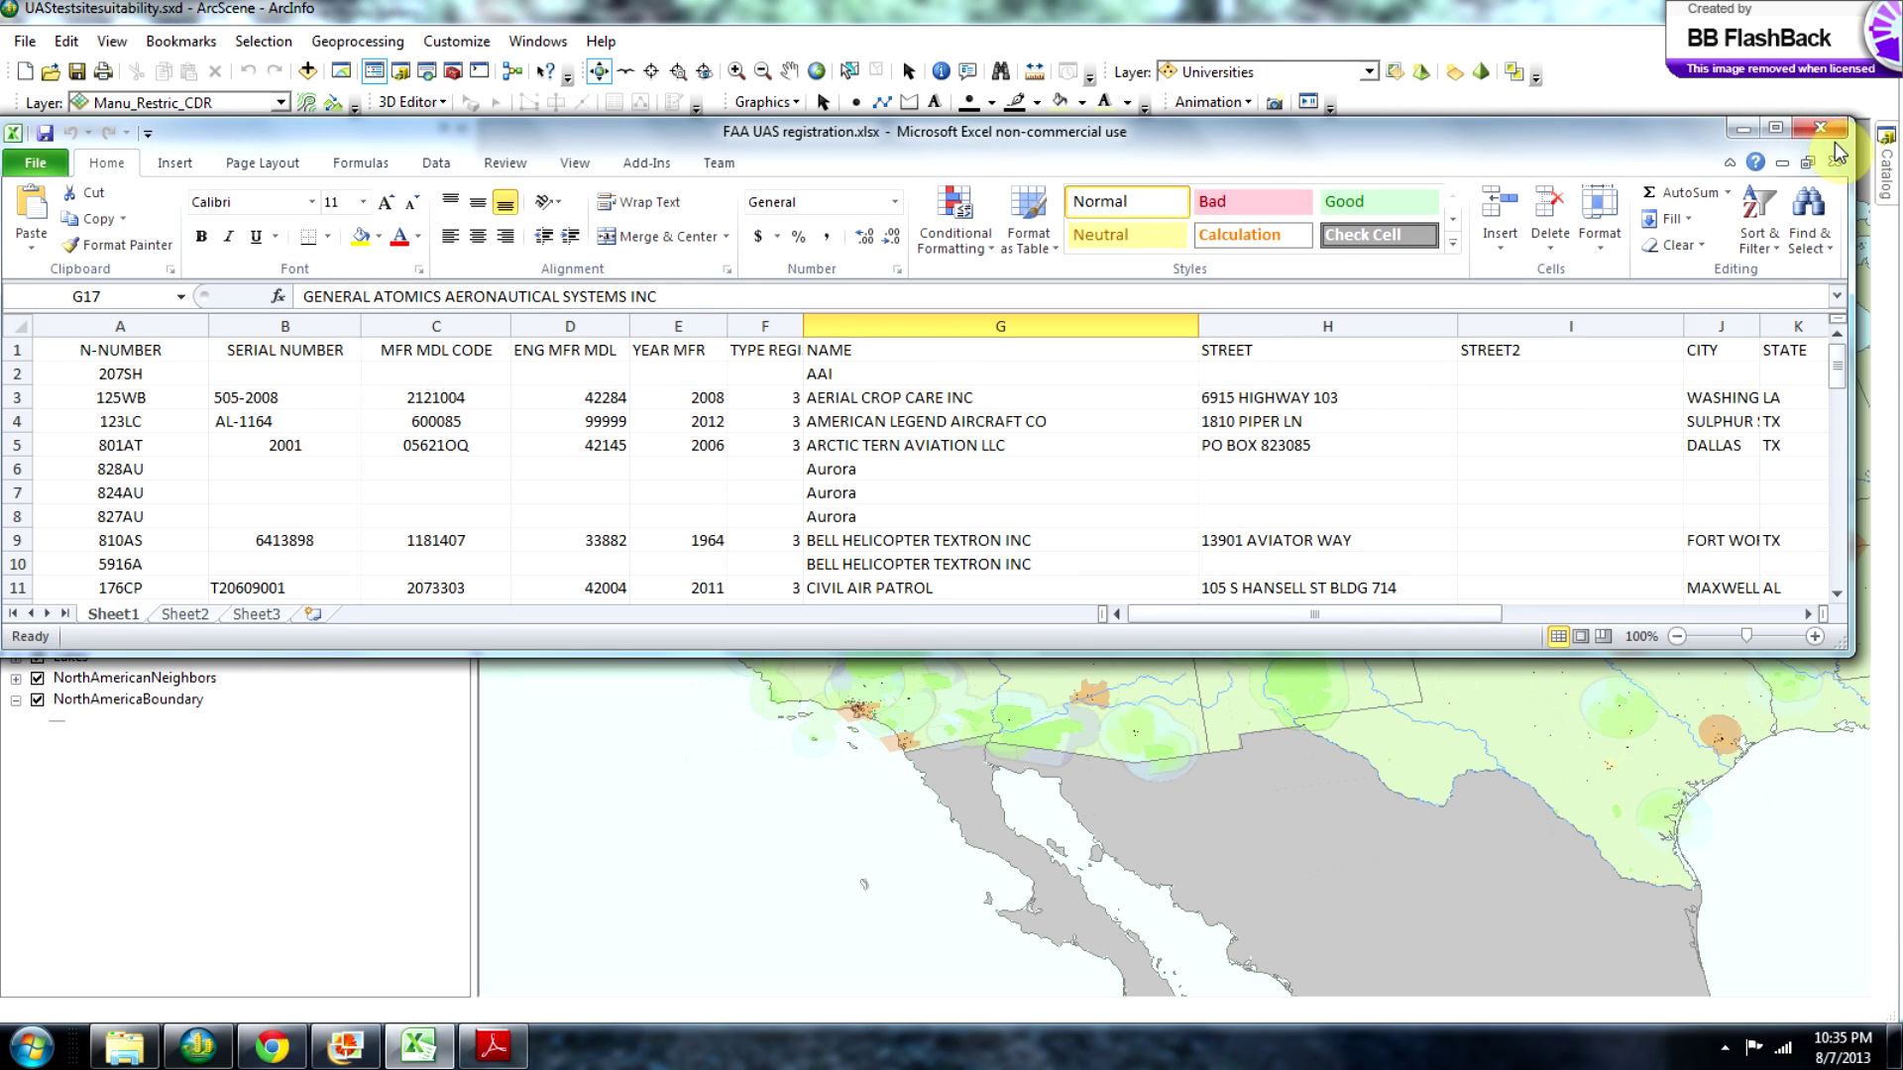
left_click(1742, 129)
Survey the airspace and cost-distance zones across the western states, ending on an overview of North America including Alaska.
left_click_drag(1274, 577, 1208, 528)
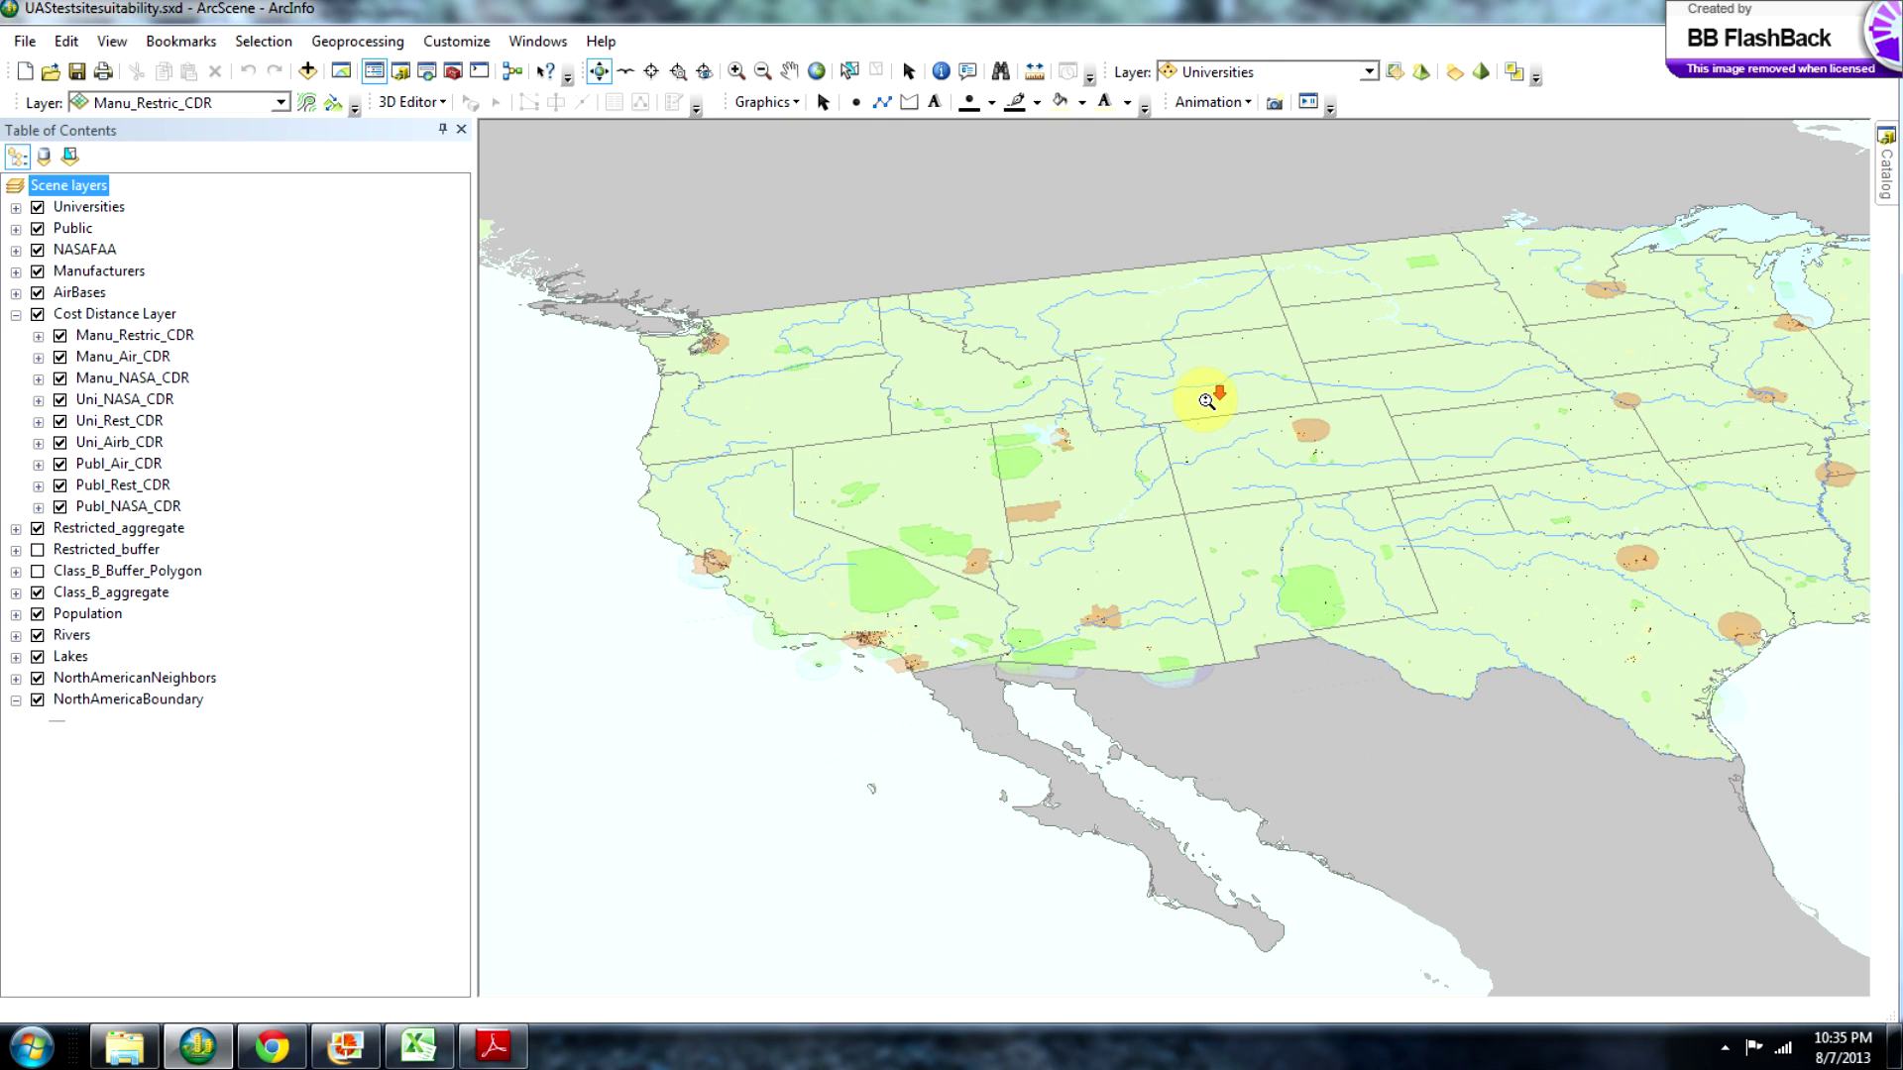
scroll(1210, 396, "up", 5)
scroll(1206, 401, "down", 4)
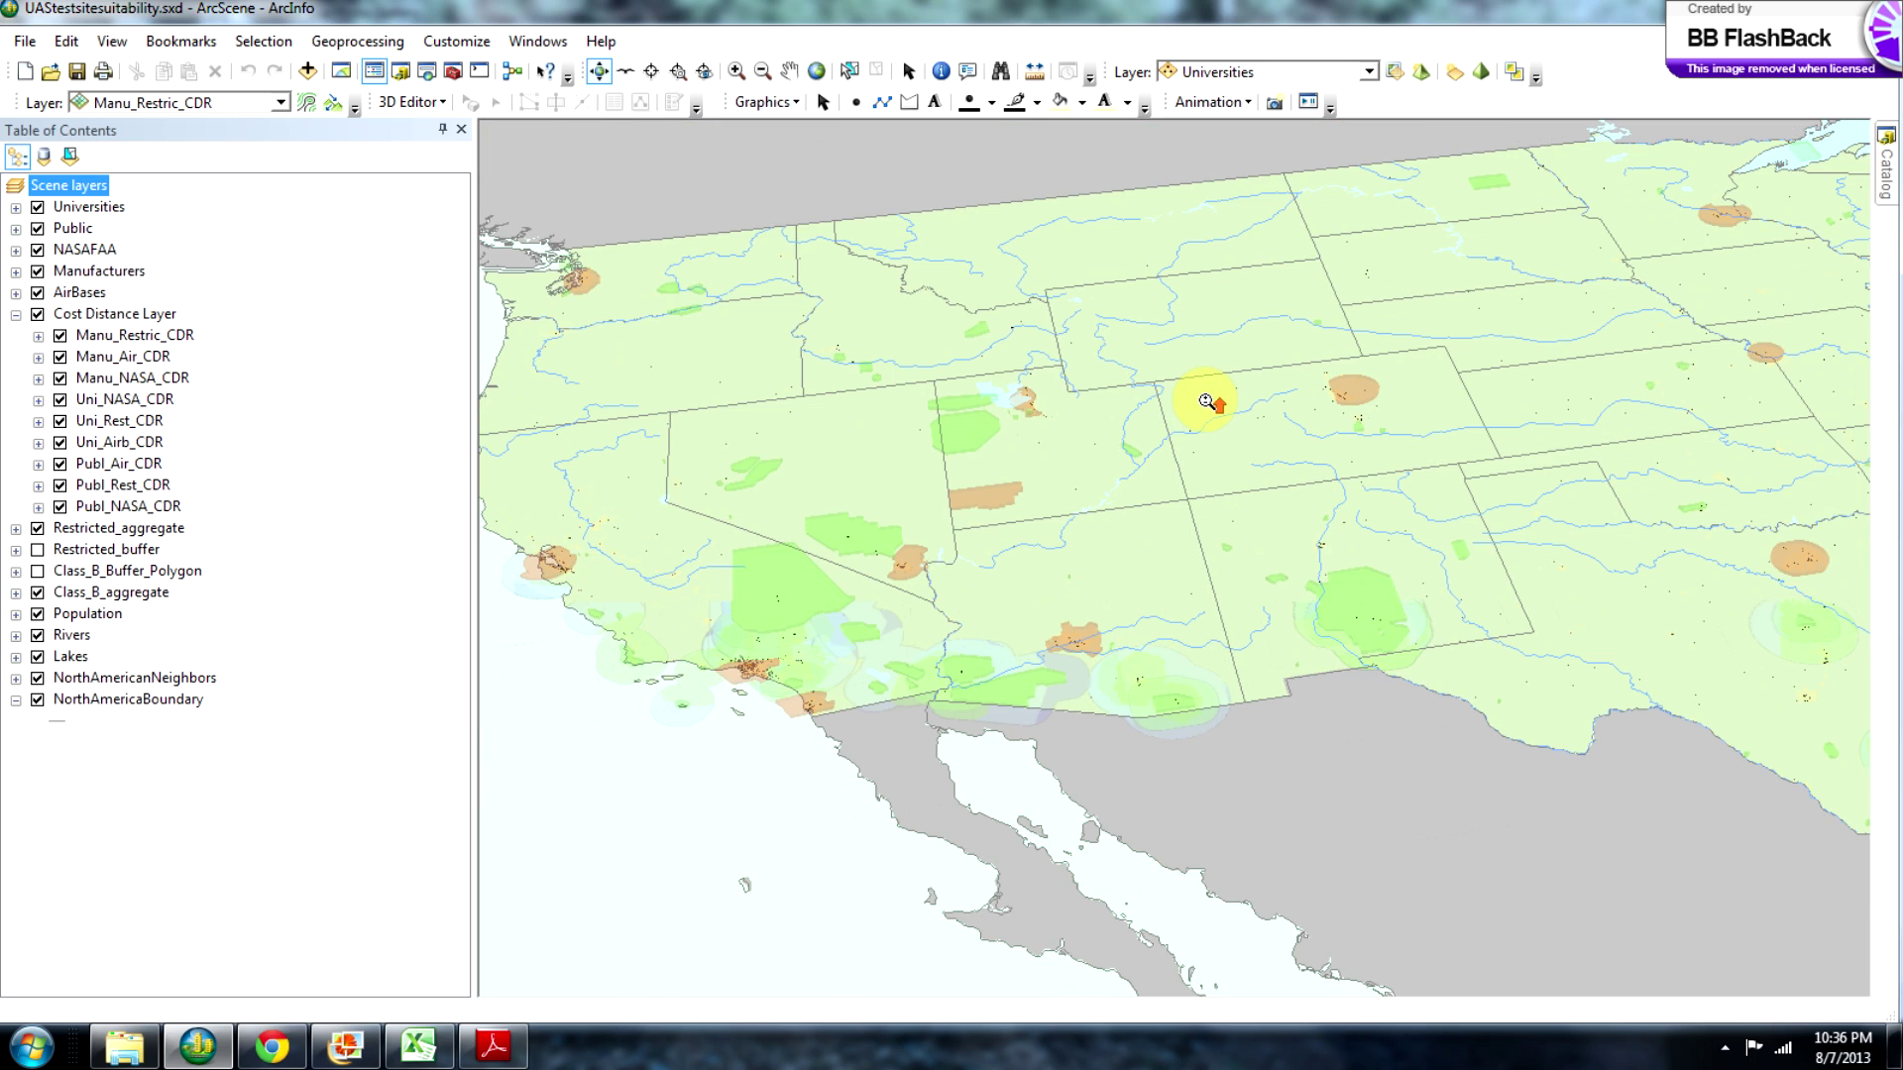
scroll(1206, 401, "down", 1)
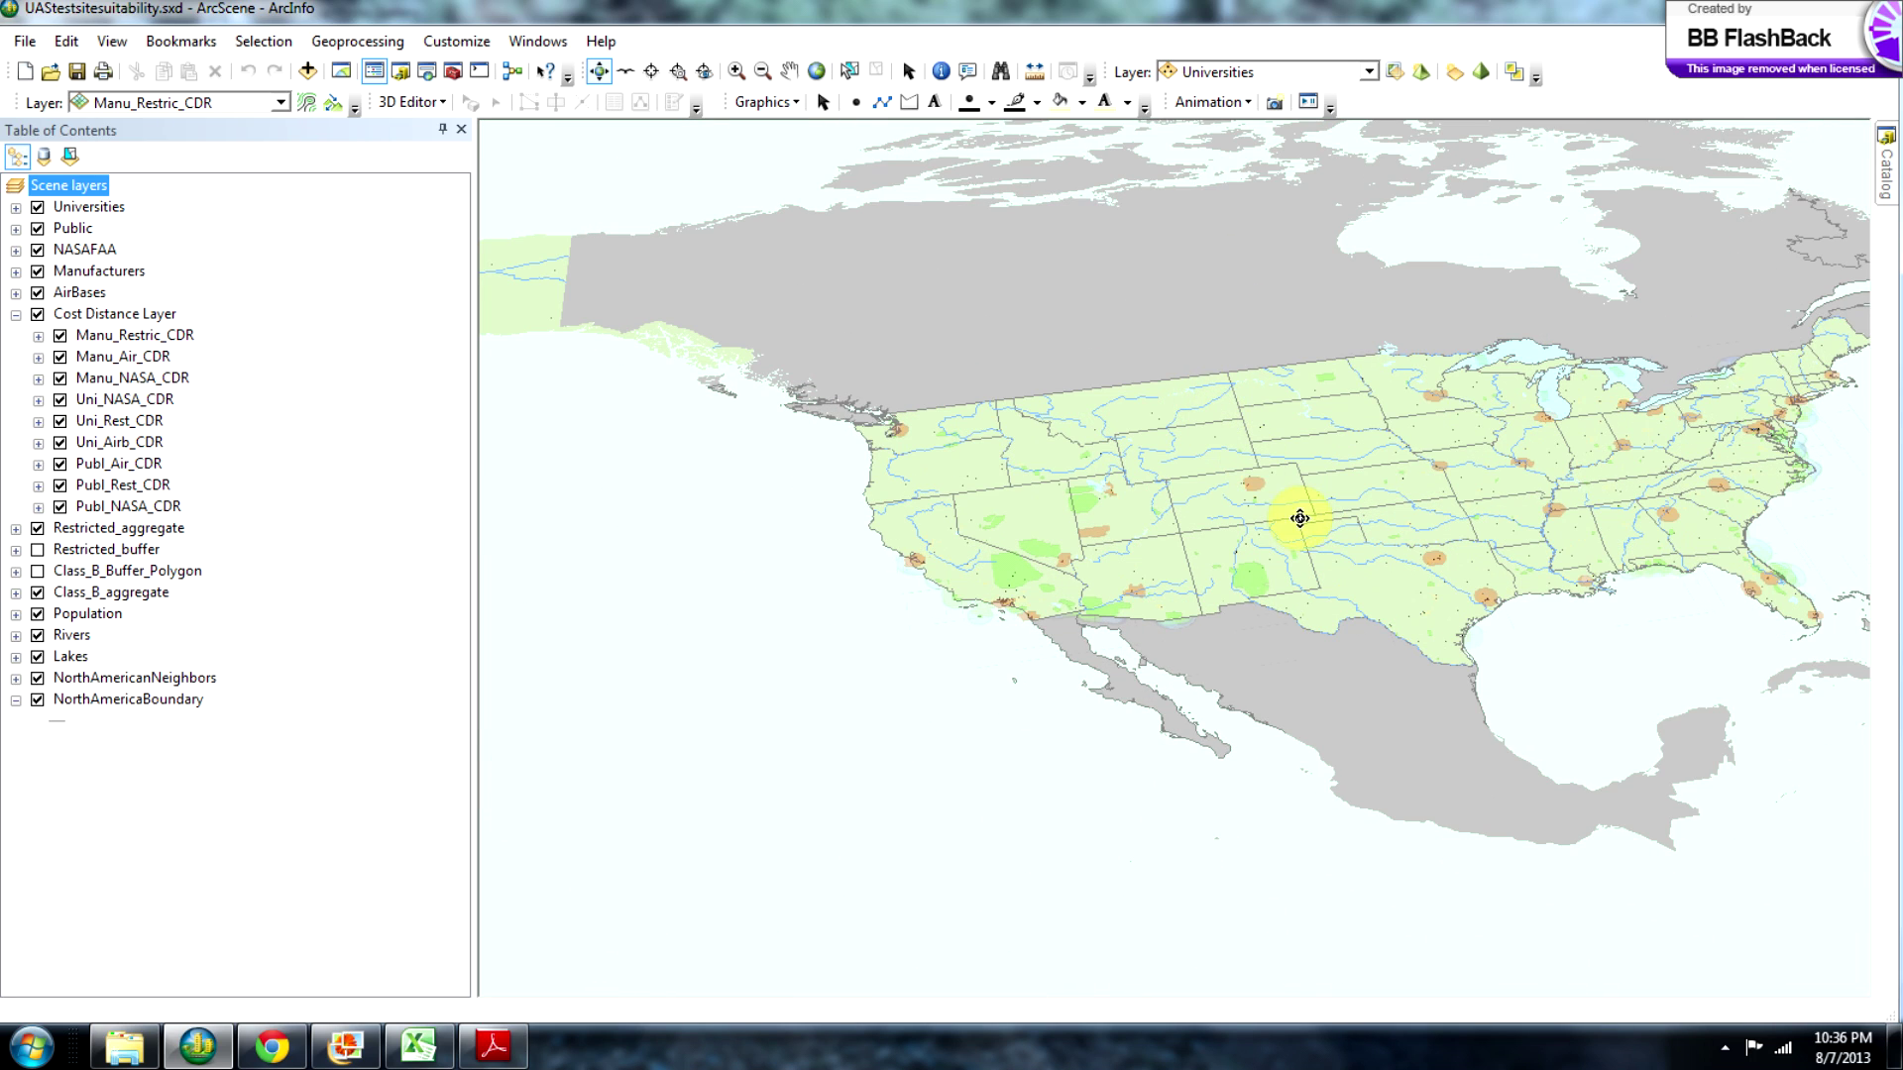
left_click_drag(1288, 579, 1295, 731)
scroll(1313, 759, "down", 1)
scroll(1313, 759, "down", 2)
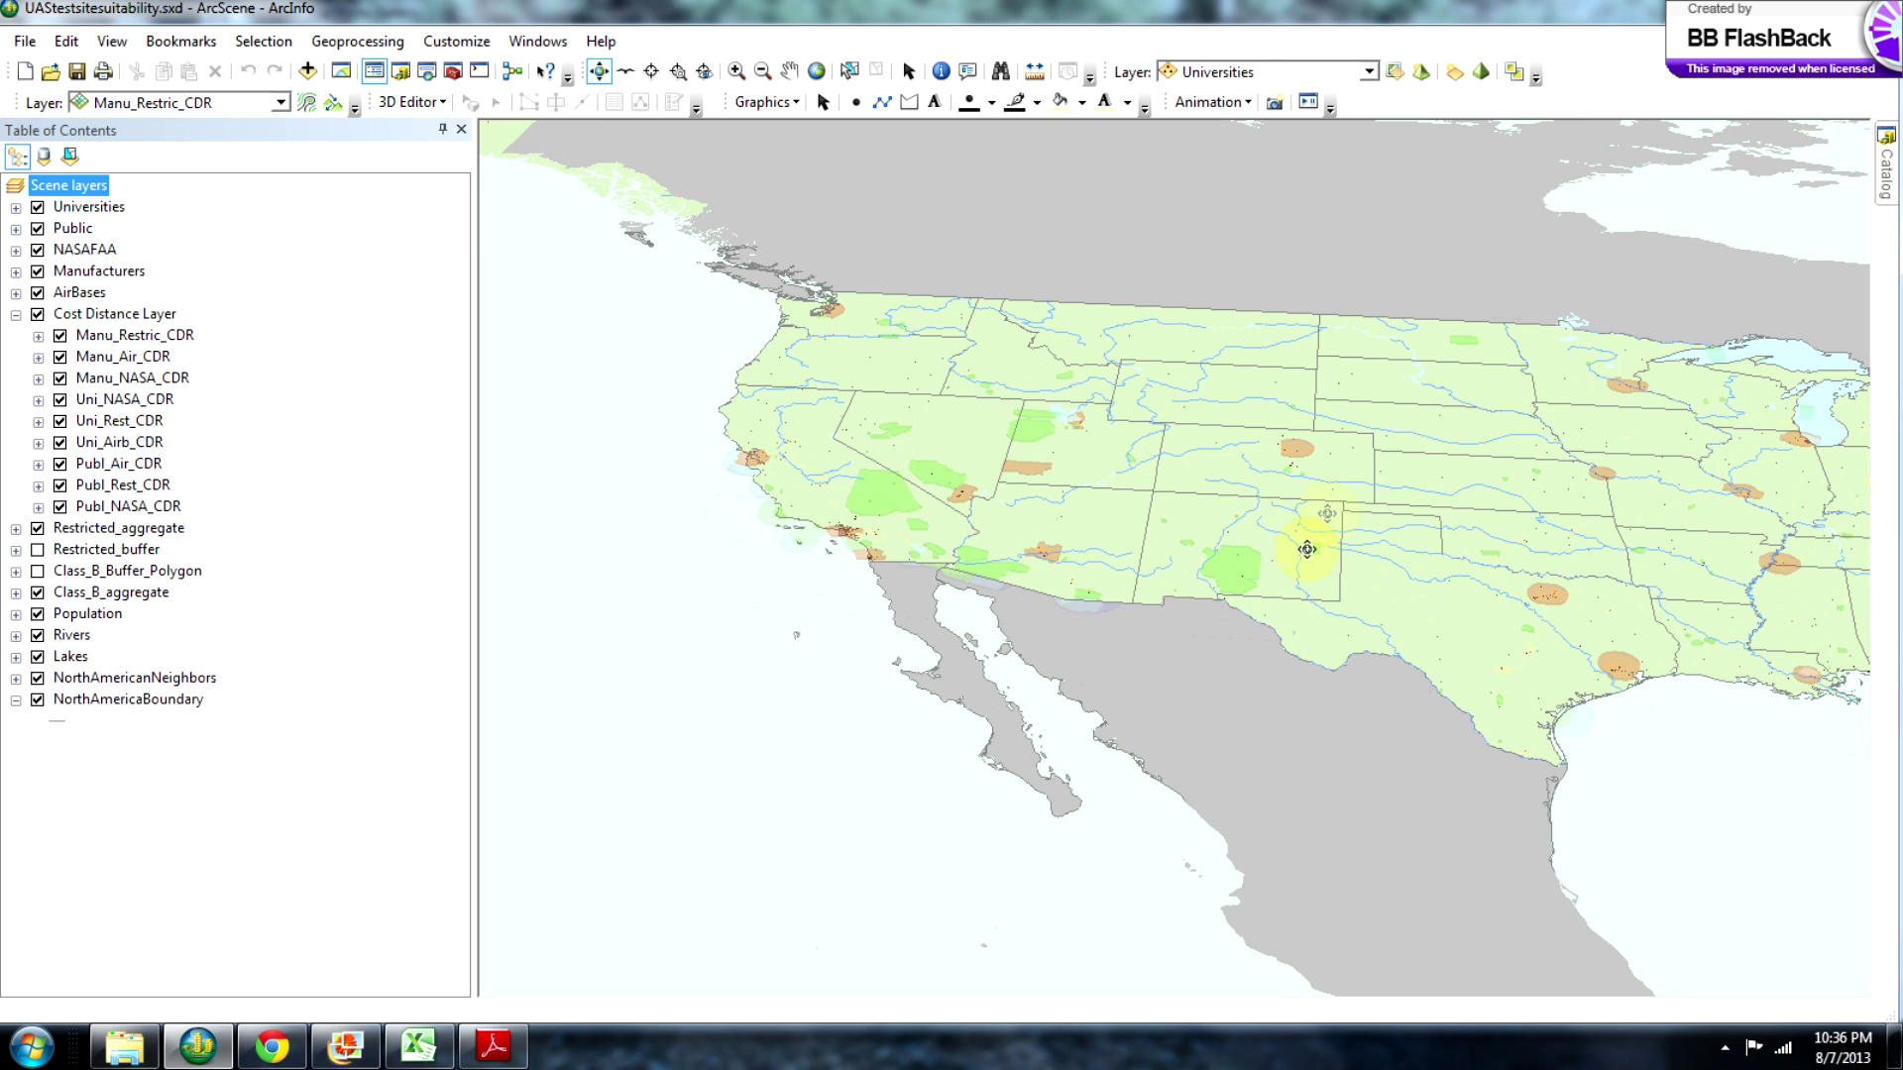
scroll(1340, 495, "up", 3)
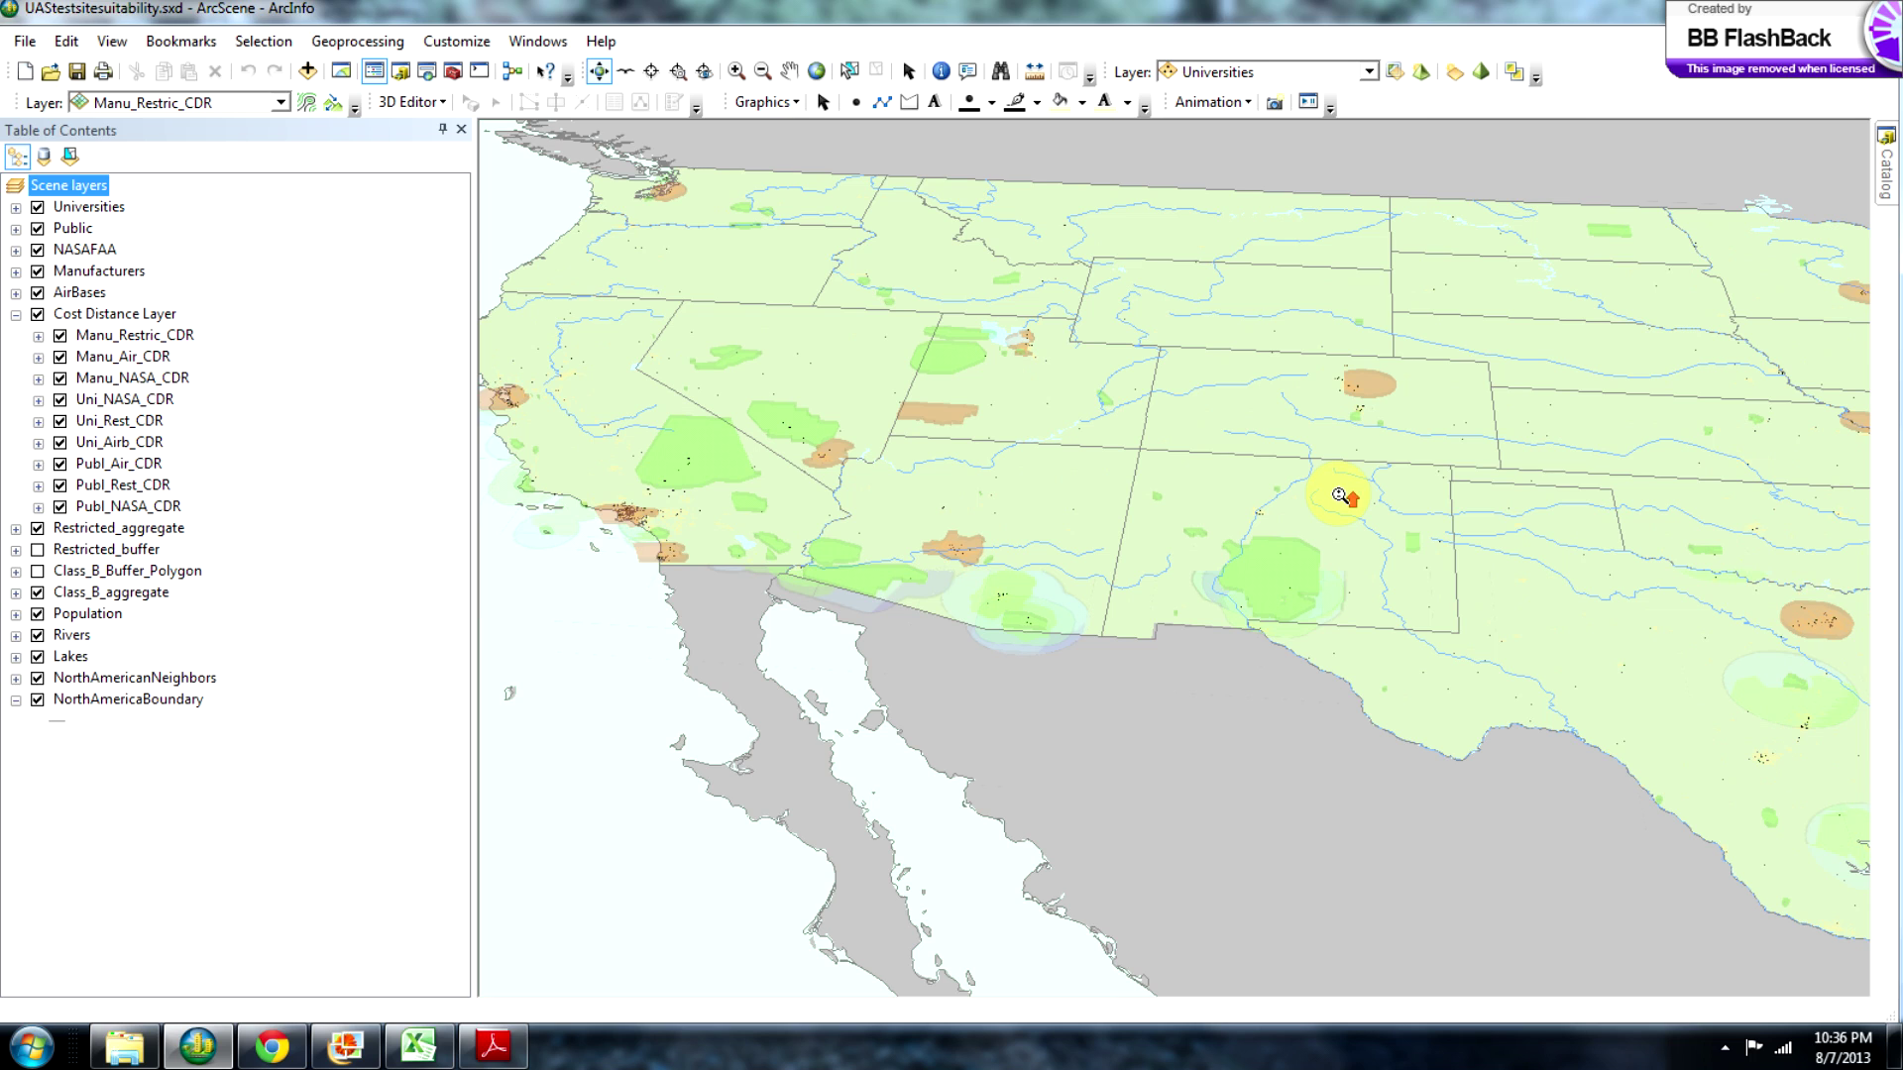
scroll(1339, 496, "down", 3)
scroll(1339, 491, "down", 4)
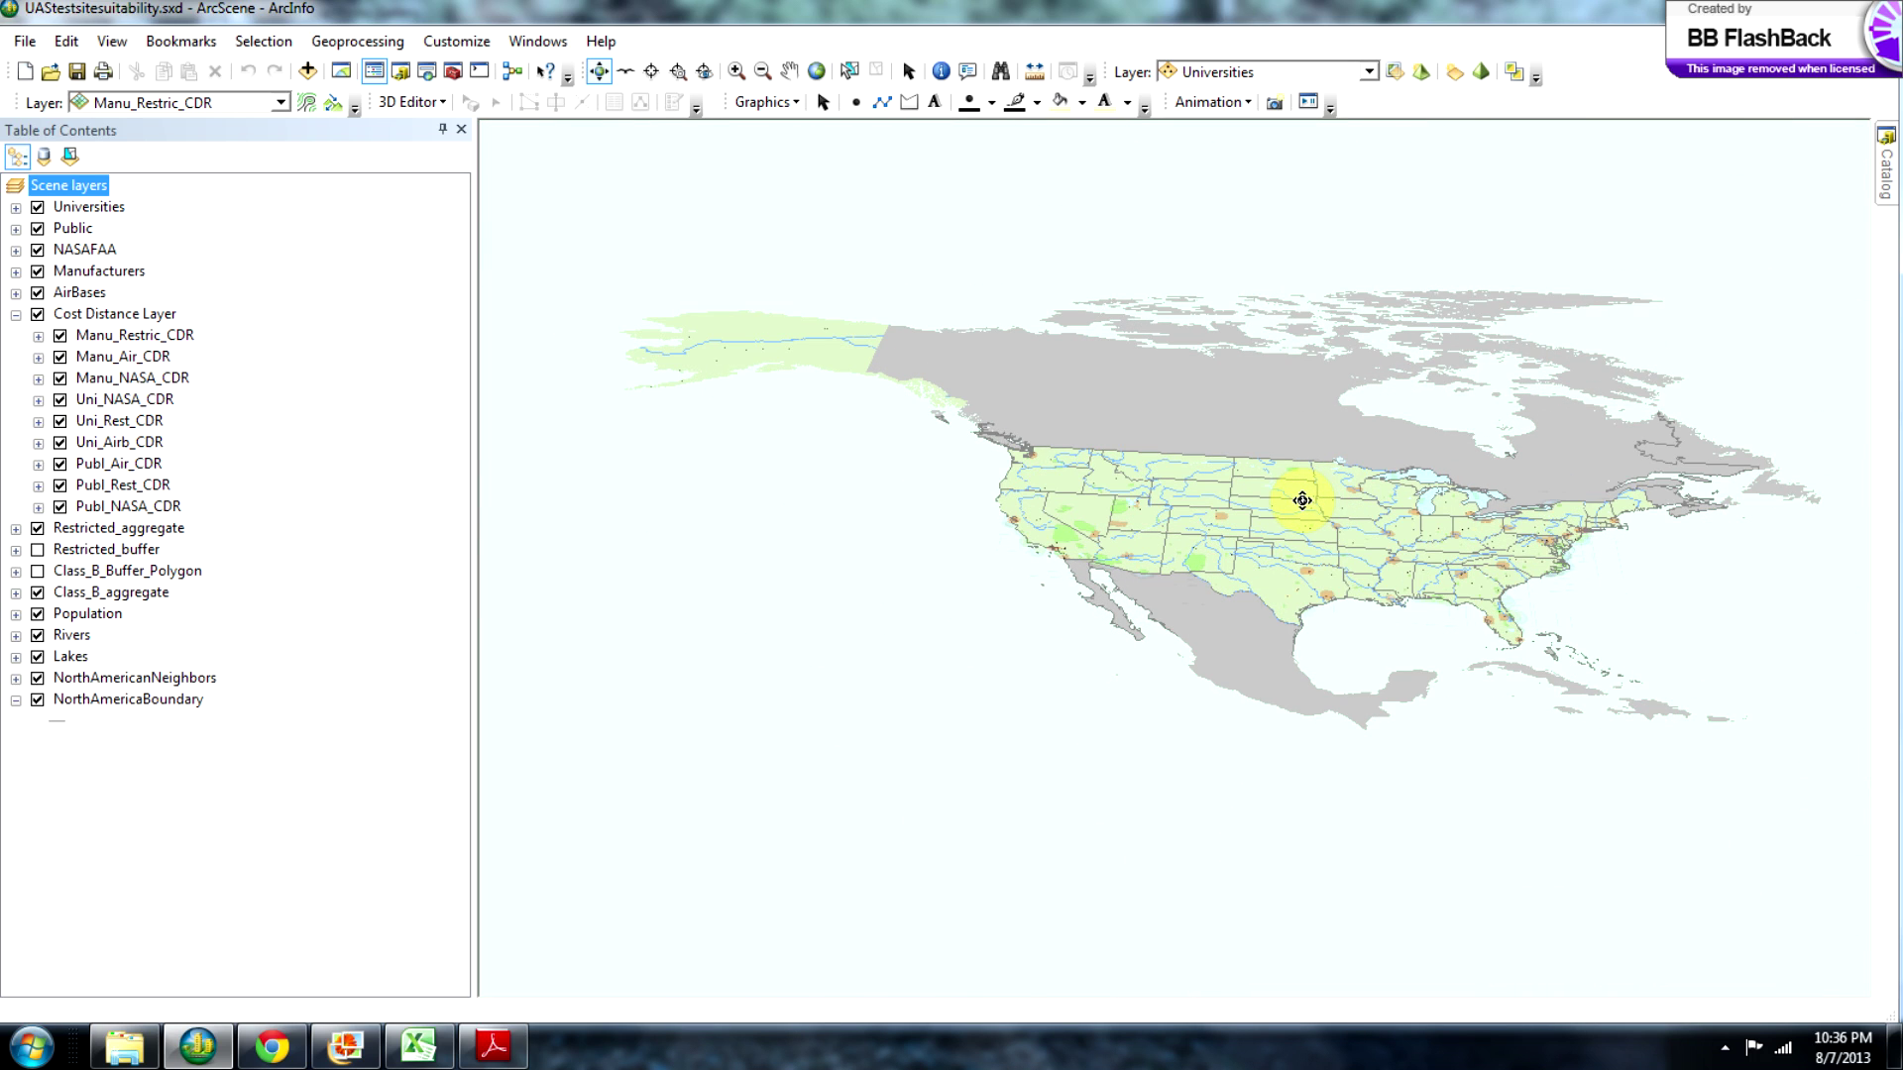
left_click_drag(1256, 505, 1311, 728)
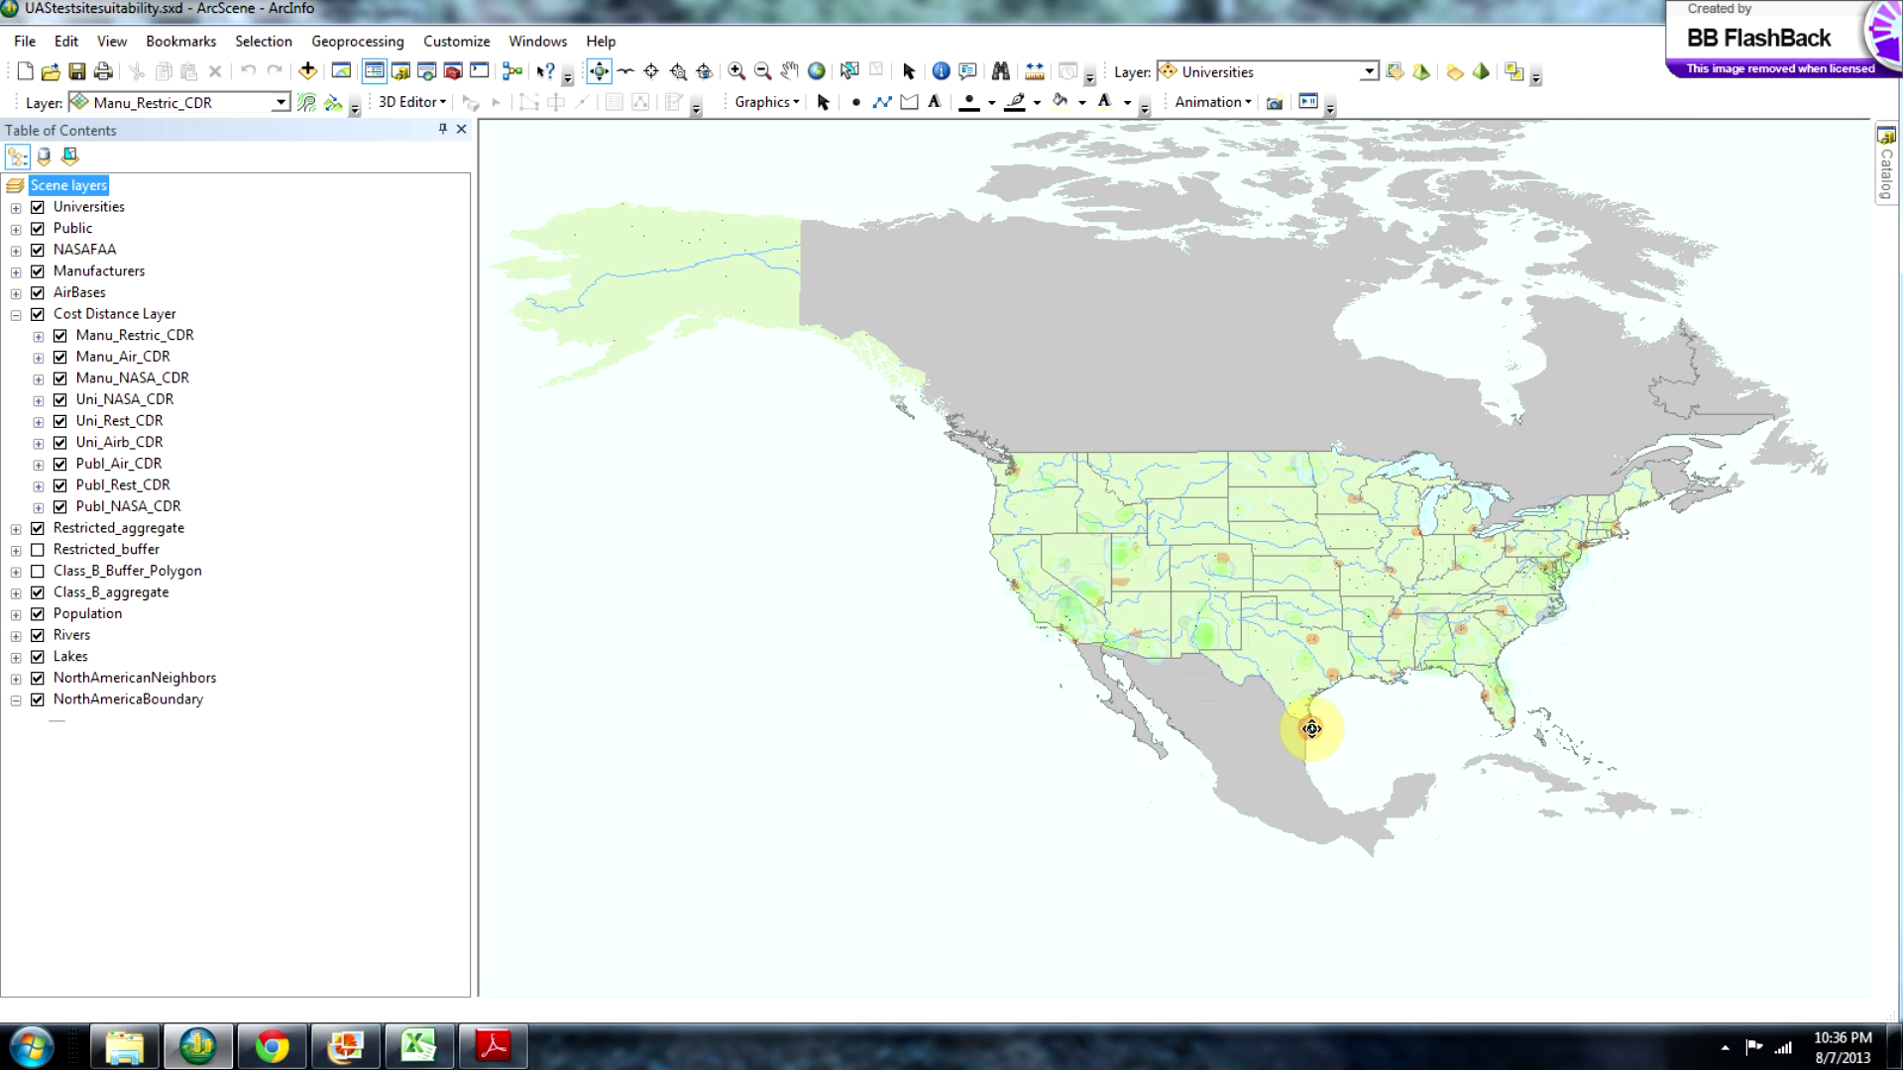